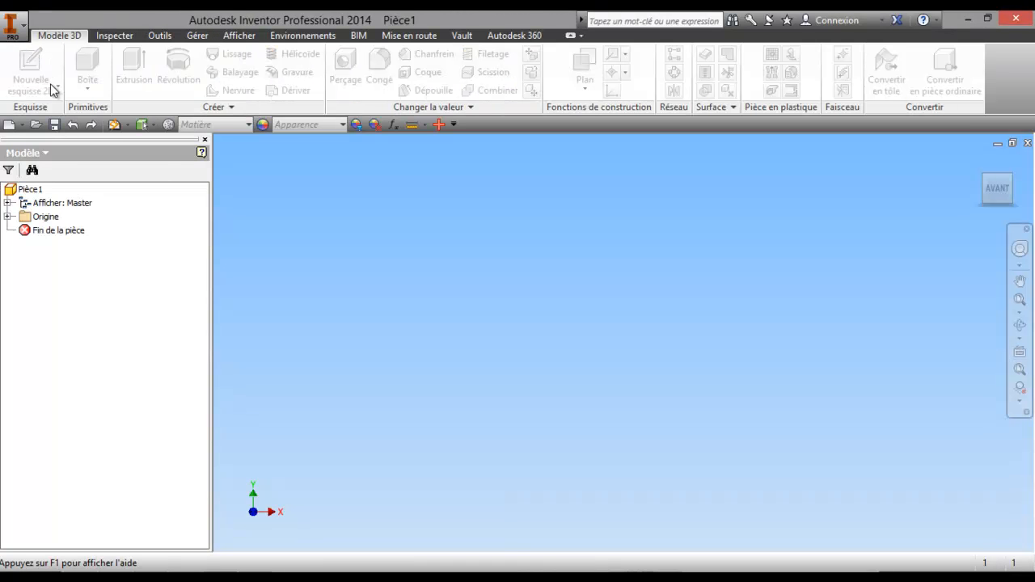
# - Start a 2D sketch on the front (XY) origin plane of the new part
pyautogui.click(50, 83)
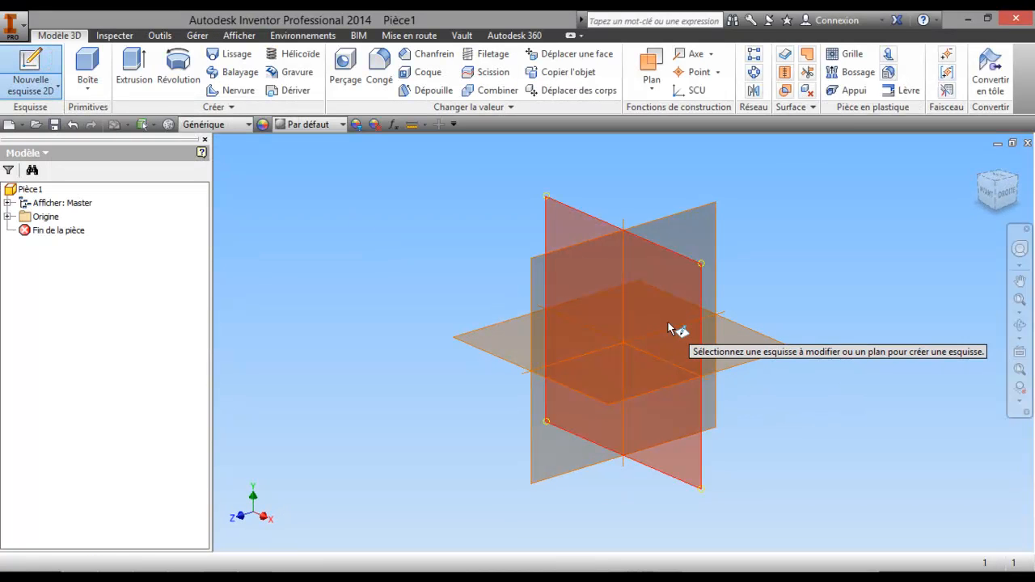
pyautogui.click(668, 322)
pyautogui.moveTo(643, 355)
pyautogui.mouseDown(button='middle')
pyautogui.moveTo(462, 365)
pyautogui.moveTo(414, 351)
pyautogui.mouseUp(button='middle')
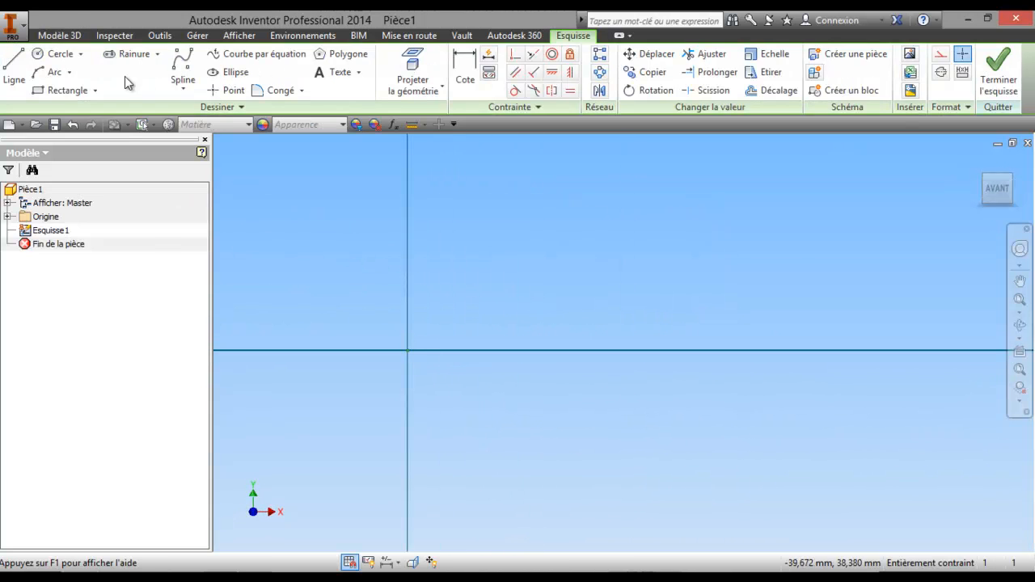
# - Draw a horizontal centerline 300 mm long starting from the origin
pyautogui.click(16, 68)
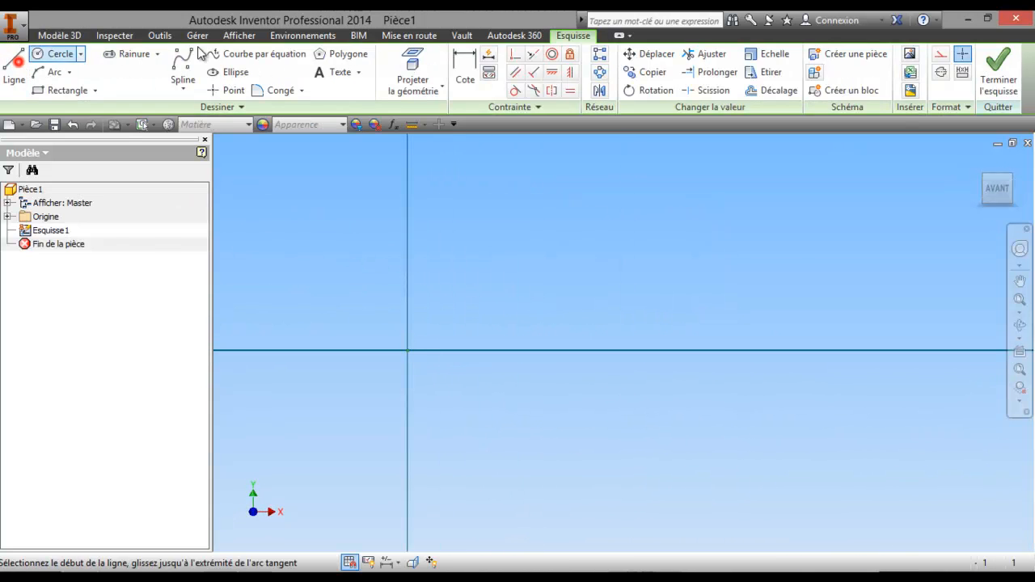
pyautogui.click(939, 75)
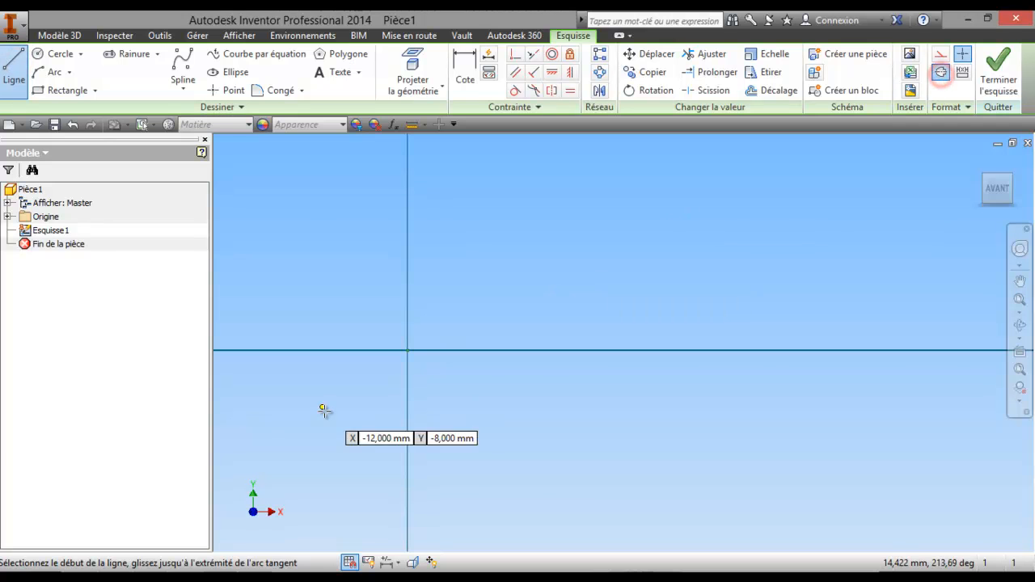
pyautogui.click(407, 350)
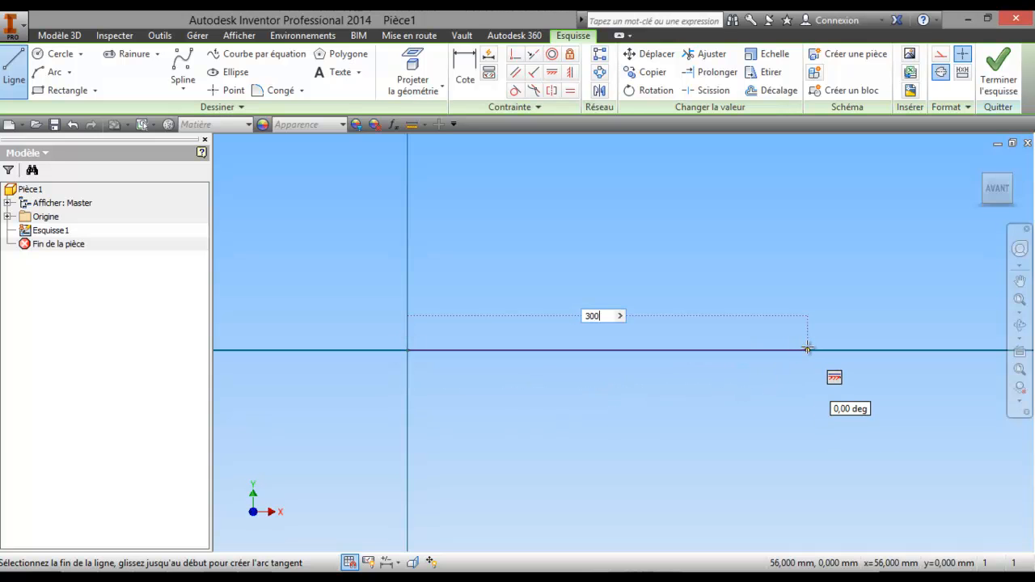
pyautogui.press('Return')
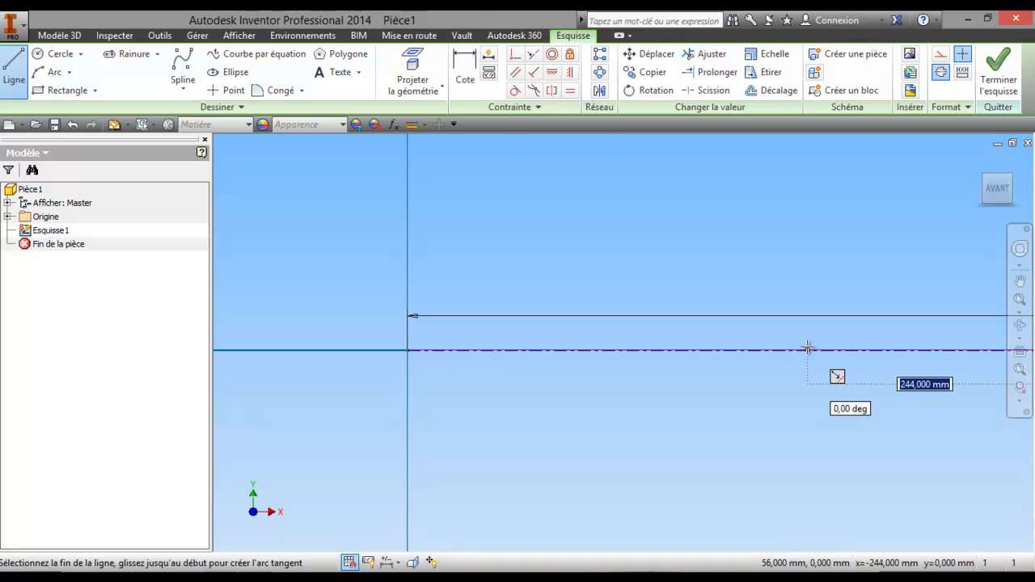
pyautogui.rightClick(767, 281)
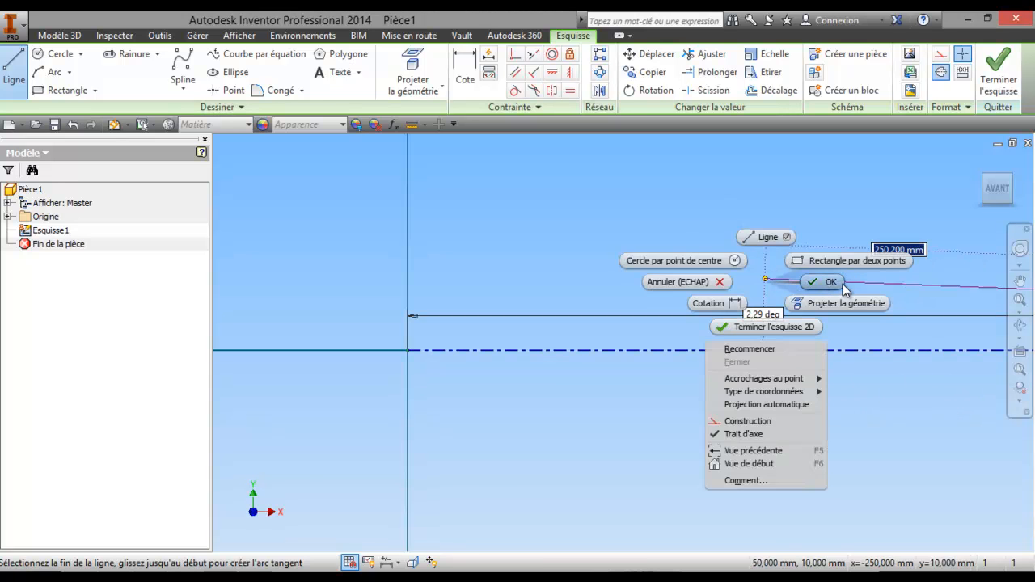
pyautogui.click(843, 284)
pyautogui.scroll(2, 752, 315)
pyautogui.scroll(3, 731, 320)
pyautogui.moveTo(729, 319); pyautogui.dragTo(424, 407, button='middle')
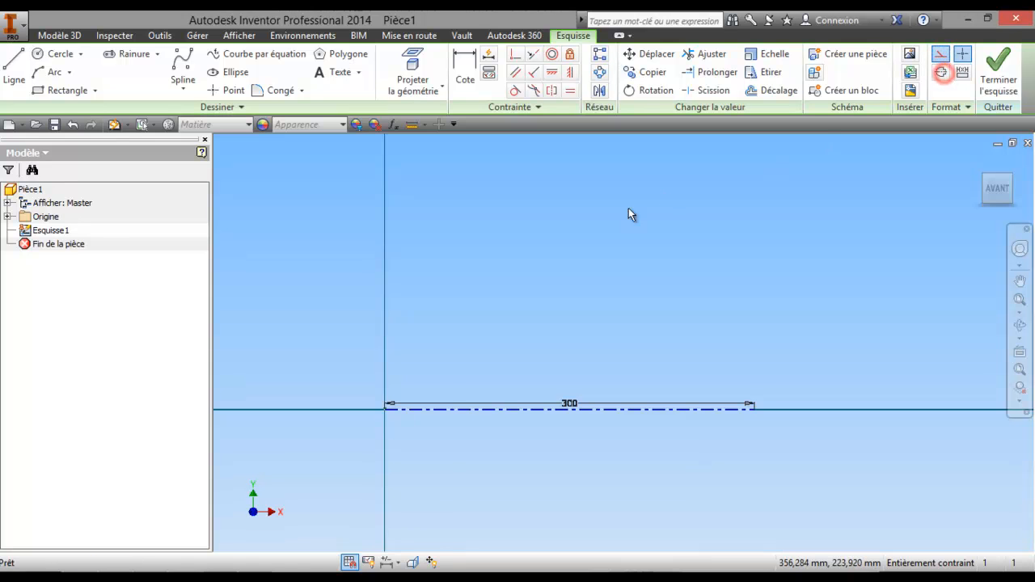
# - Draw a vertical construction line 250 mm long upward from the origin
pyautogui.scroll(2, 542, 261)
pyautogui.click(25, 56)
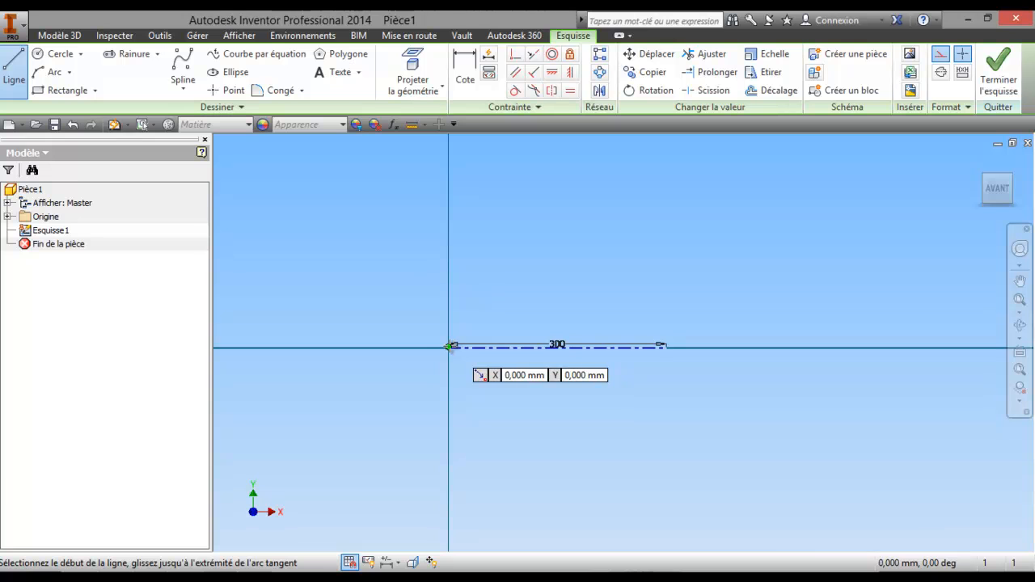
pyautogui.click(450, 346)
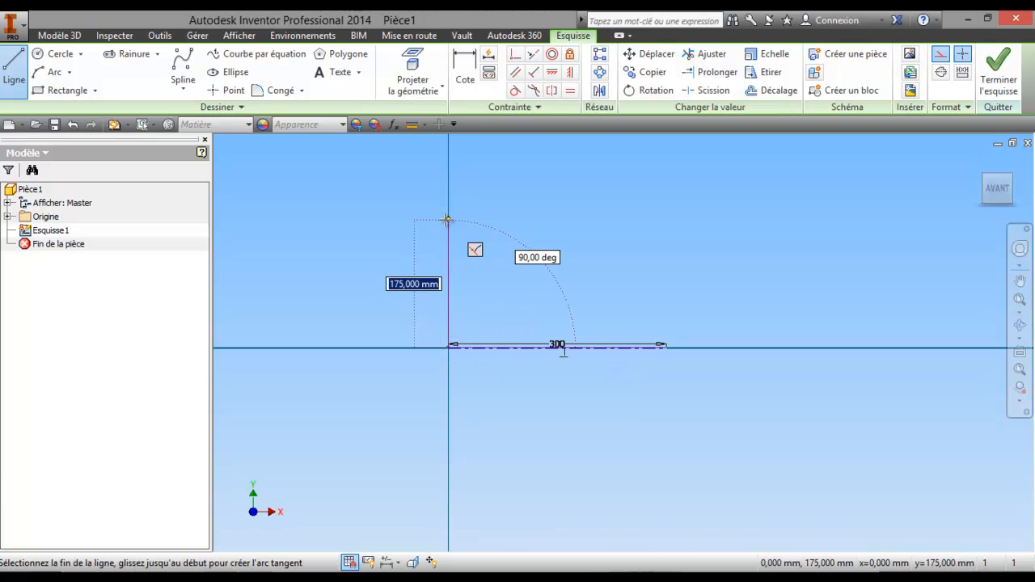
pyautogui.write('250')
pyautogui.press('Return')
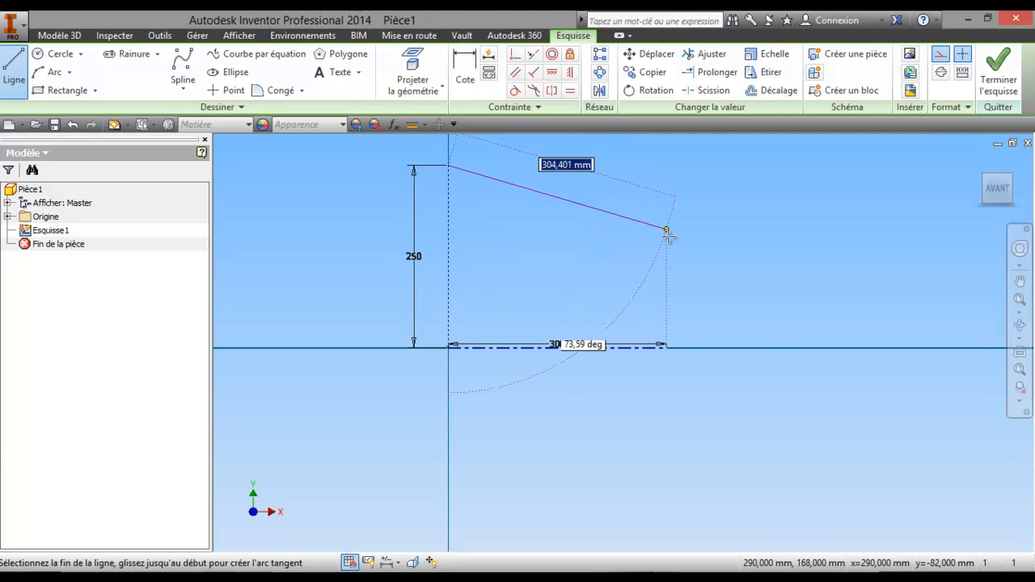
pyautogui.rightClick(715, 273)
pyautogui.click(632, 273)
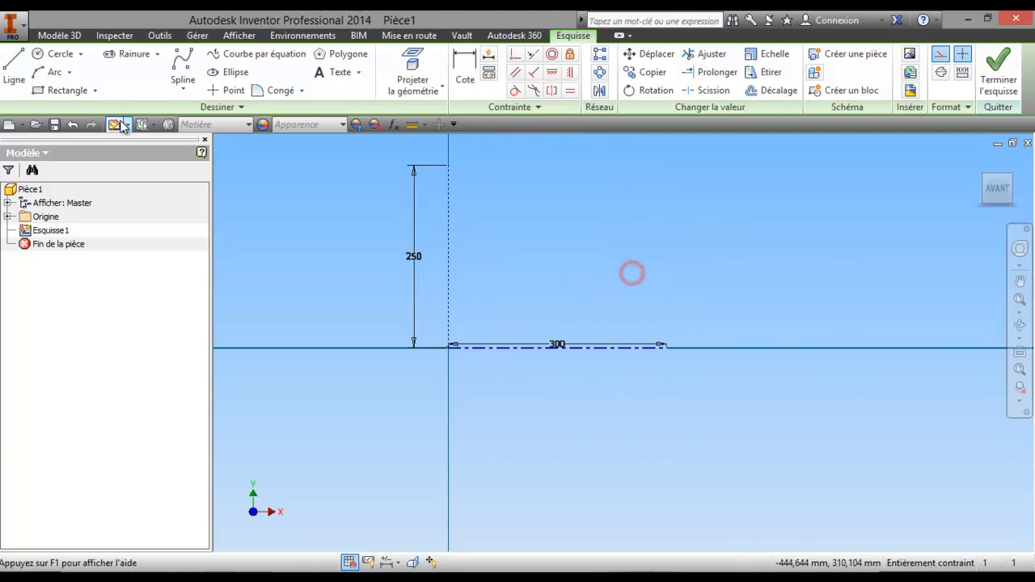
# - Draw a second vertical construction line about 250 mm high from the far end of the 300 mm centerline
pyautogui.click(14, 69)
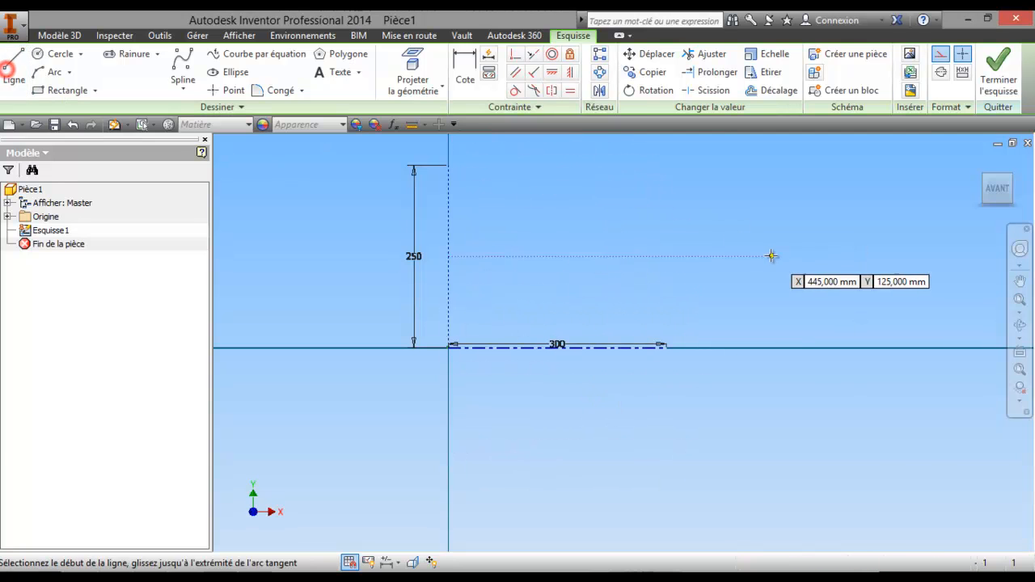
pyautogui.click(665, 347)
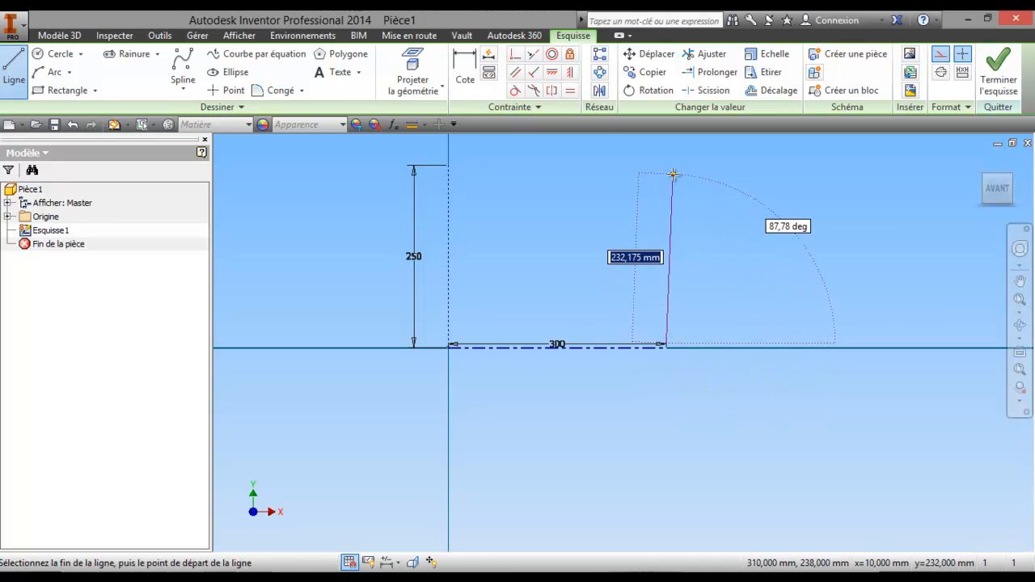
pyautogui.click(667, 165)
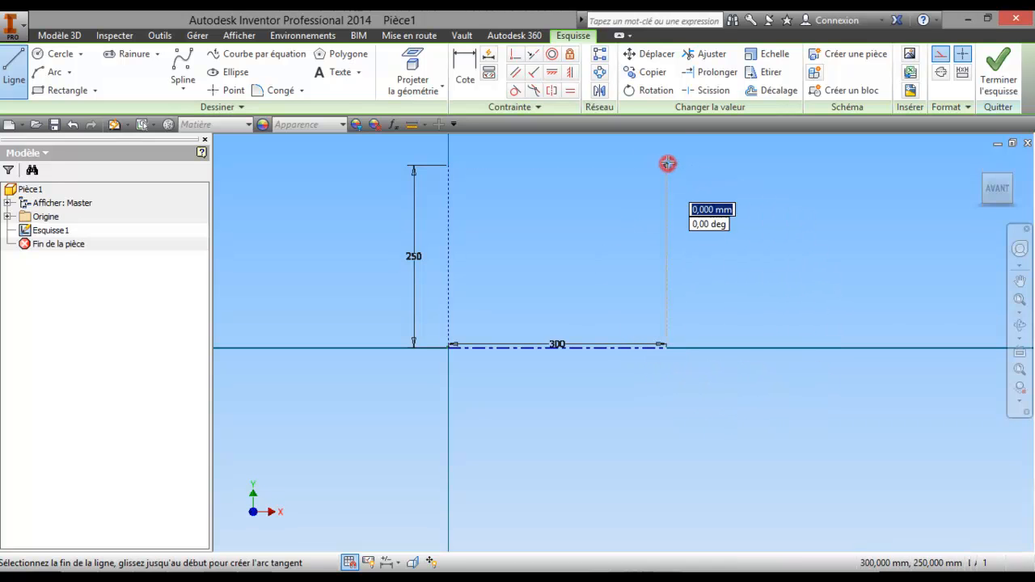
pyautogui.rightClick(748, 167)
pyautogui.click(750, 168)
# - With normal lines, draw a 3 mm horizontal segment from the top of the 250 mm construction line, continued by a downward slanted segment about 78 mm long
pyautogui.moveTo(692, 244); pyautogui.dragTo(669, 268, button='middle')
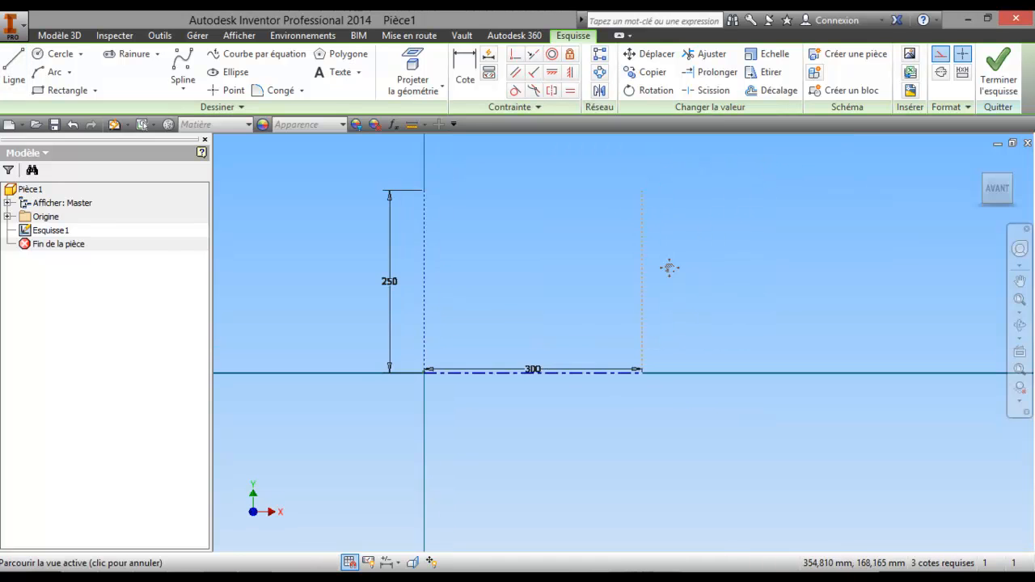
pyautogui.scroll(-3, 499, 228)
pyautogui.moveTo(460, 208); pyautogui.dragTo(492, 231, button='middle')
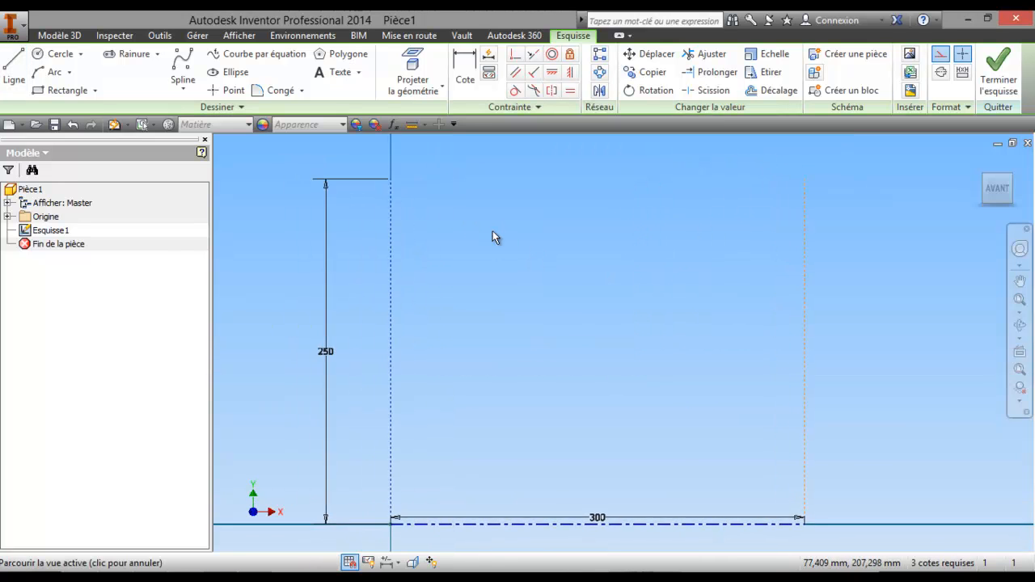
pyautogui.click(13, 67)
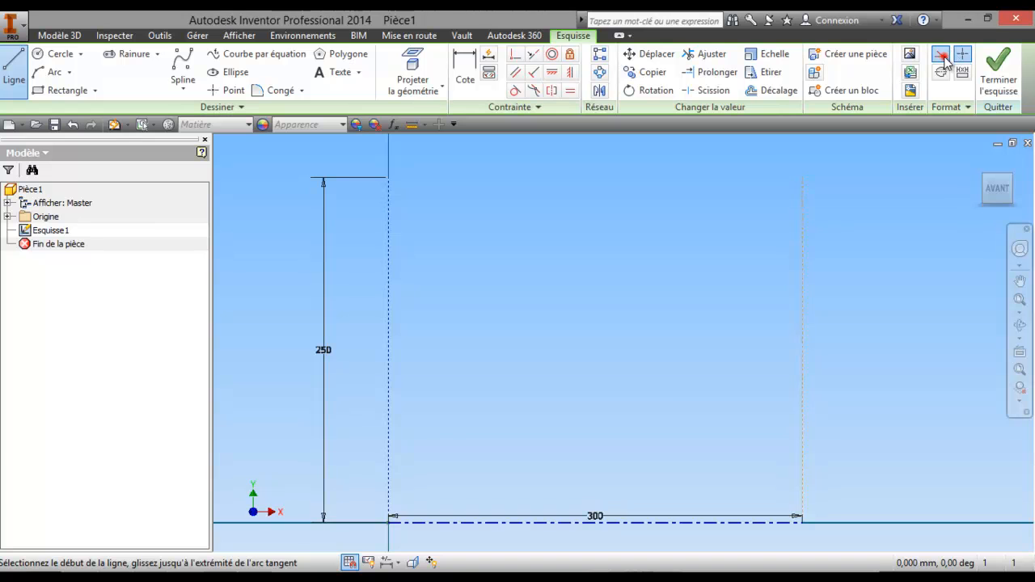
pyautogui.moveTo(500, 227); pyautogui.dragTo(513, 208, button='middle')
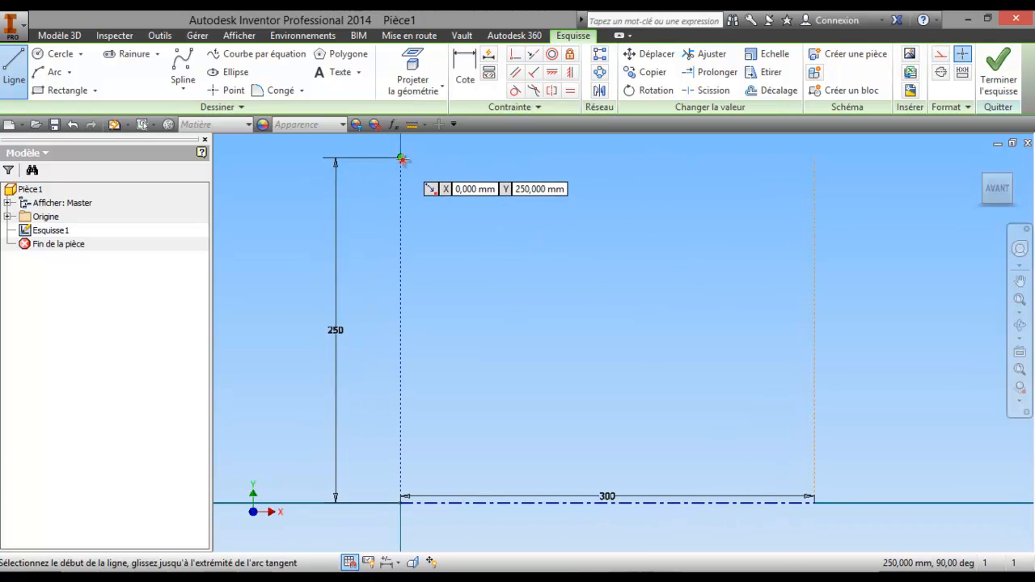
pyautogui.click(402, 158)
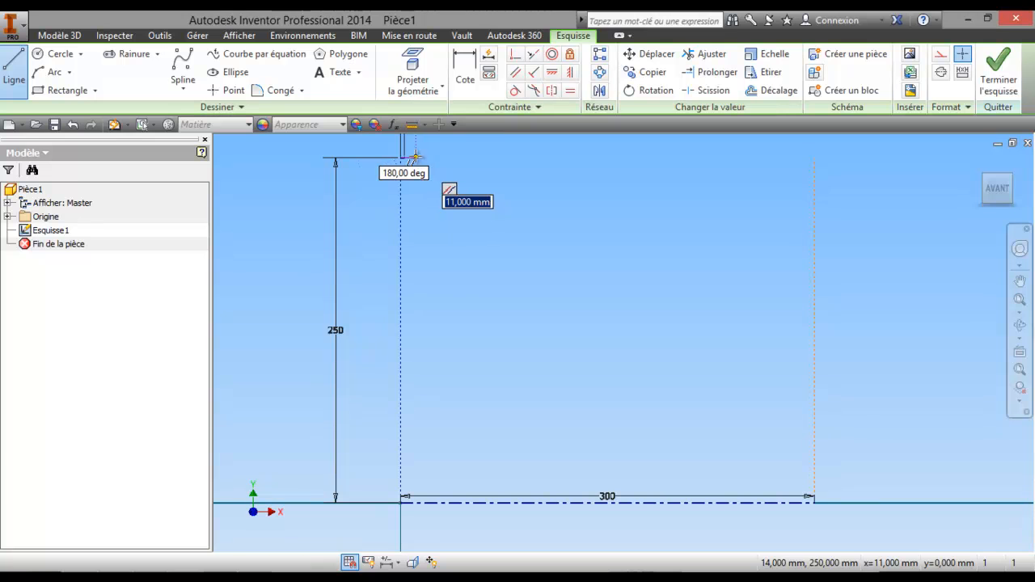
pyautogui.click(465, 245)
pyautogui.rightClick(496, 257)
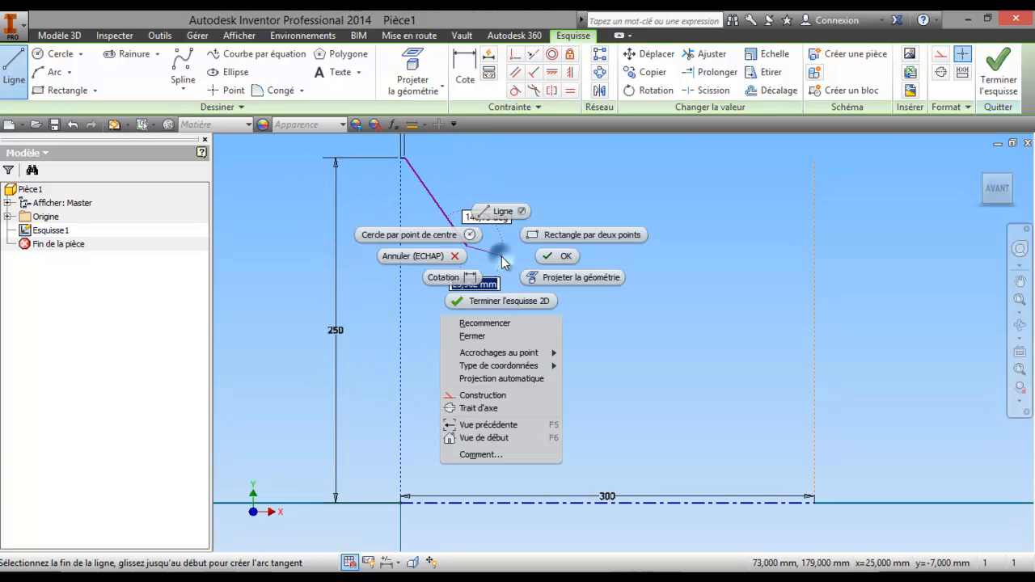
pyautogui.click(431, 260)
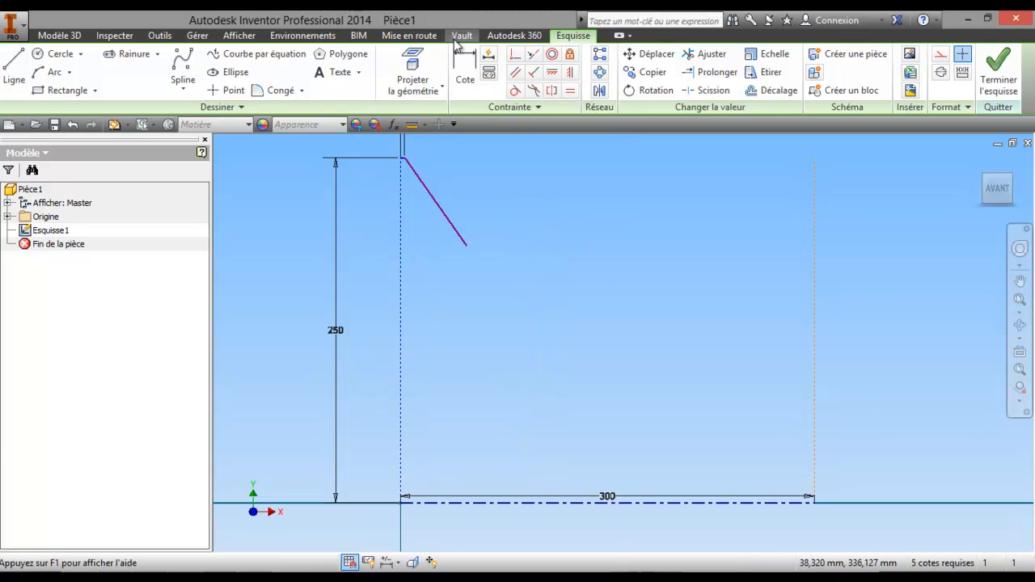
# - Dimension the angle between the slanted segment and the vertical construction line at the origin as 20 degrees
pyautogui.click(467, 71)
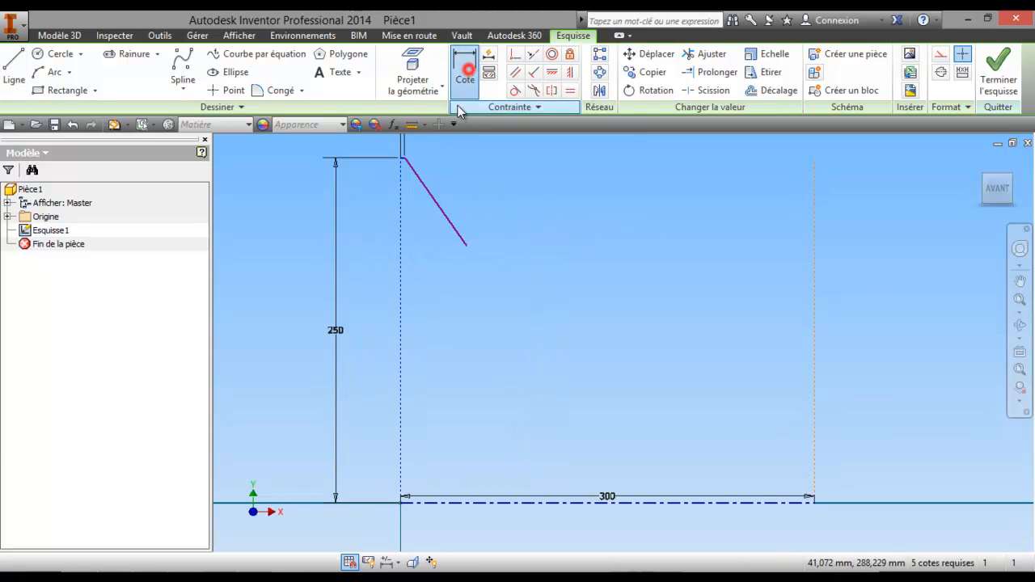
pyautogui.click(429, 194)
pyautogui.click(400, 210)
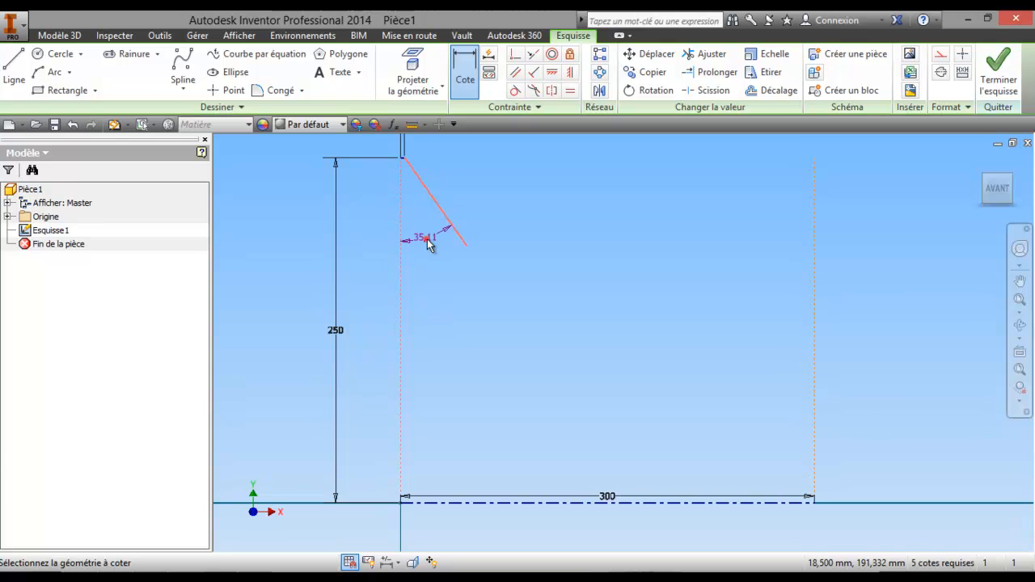
pyautogui.click(428, 245)
pyautogui.write('20')
pyautogui.press('Return')
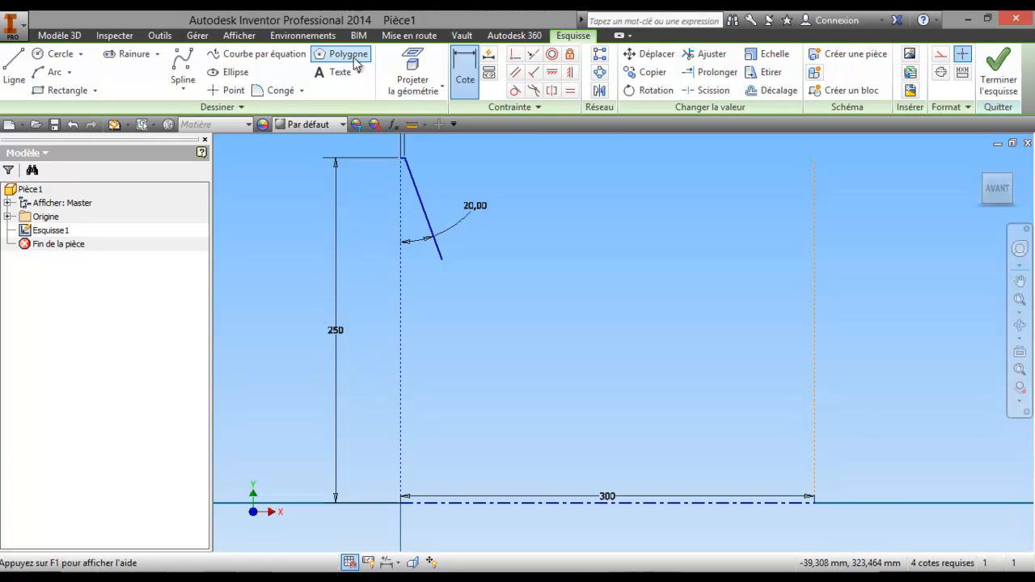
# - Dimension the length of the slanted segment as 20 mm
pyautogui.click(462, 59)
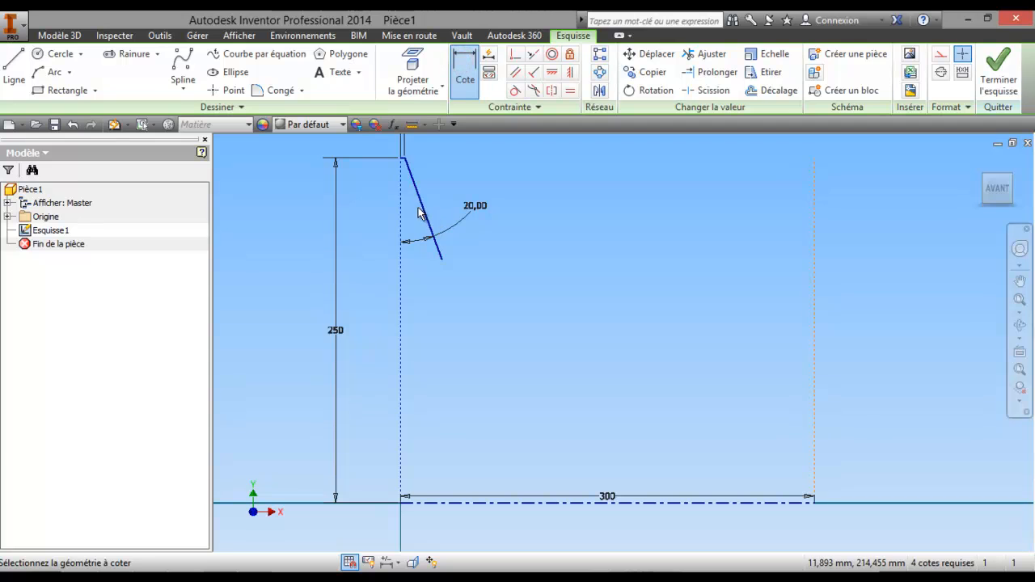
pyautogui.click(421, 206)
pyautogui.click(440, 199)
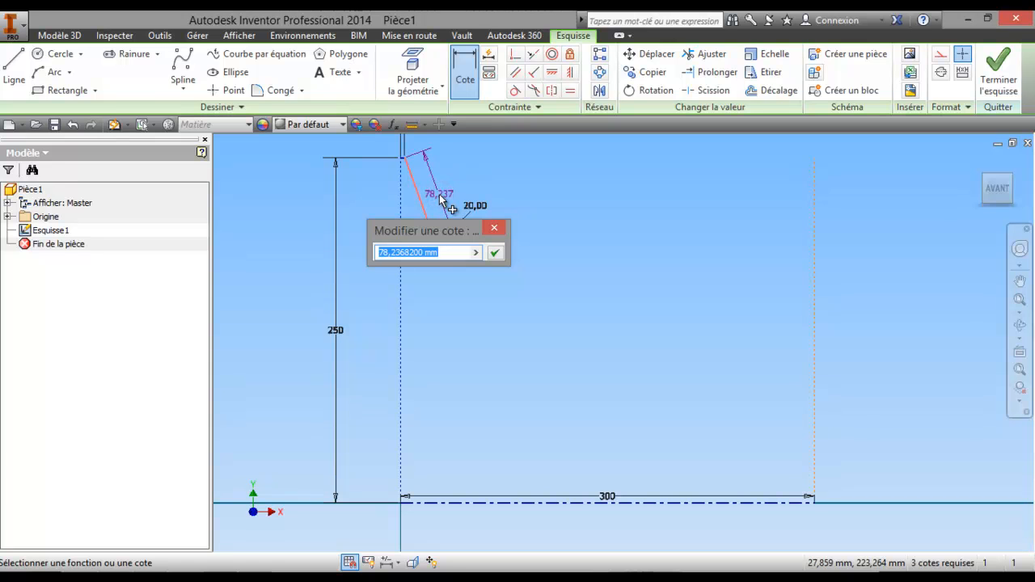
pyautogui.press('Return')
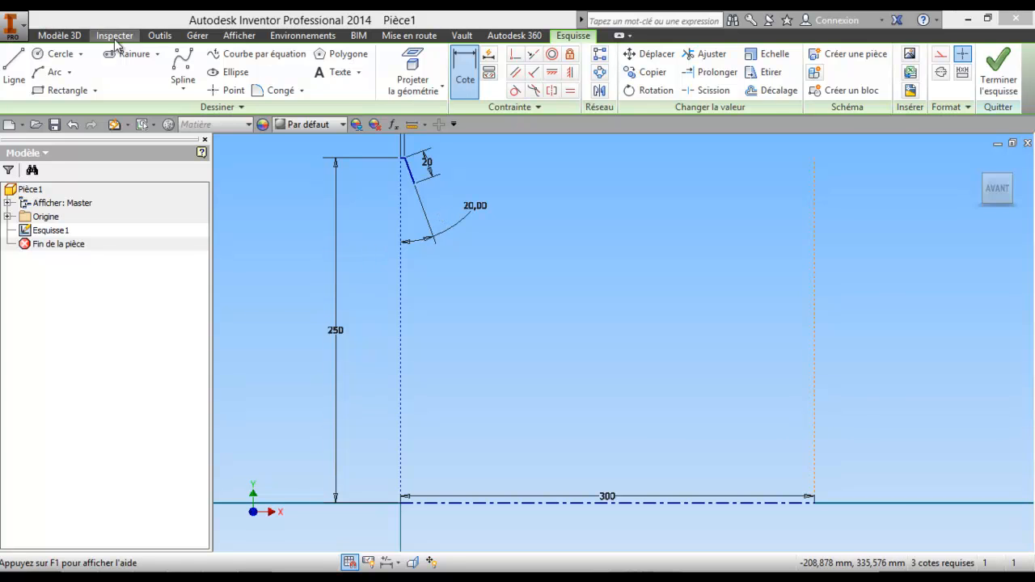
# - Continue the profile from the slanted segment's lower end with a horizontal line about 104 mm, a short downward slant about 12 mm and a horizontal line about 101 mm
pyautogui.click(14, 69)
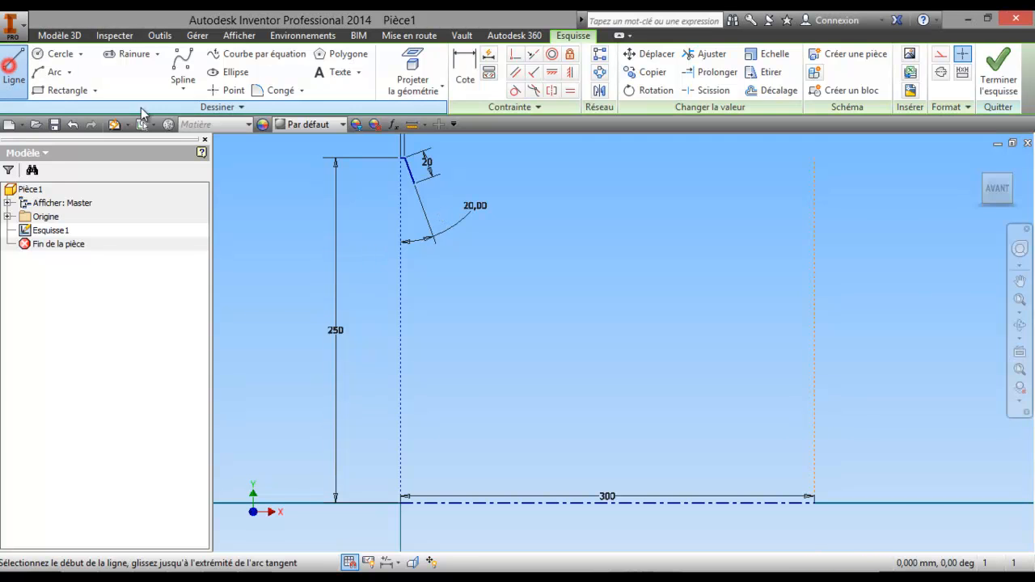
pyautogui.click(412, 185)
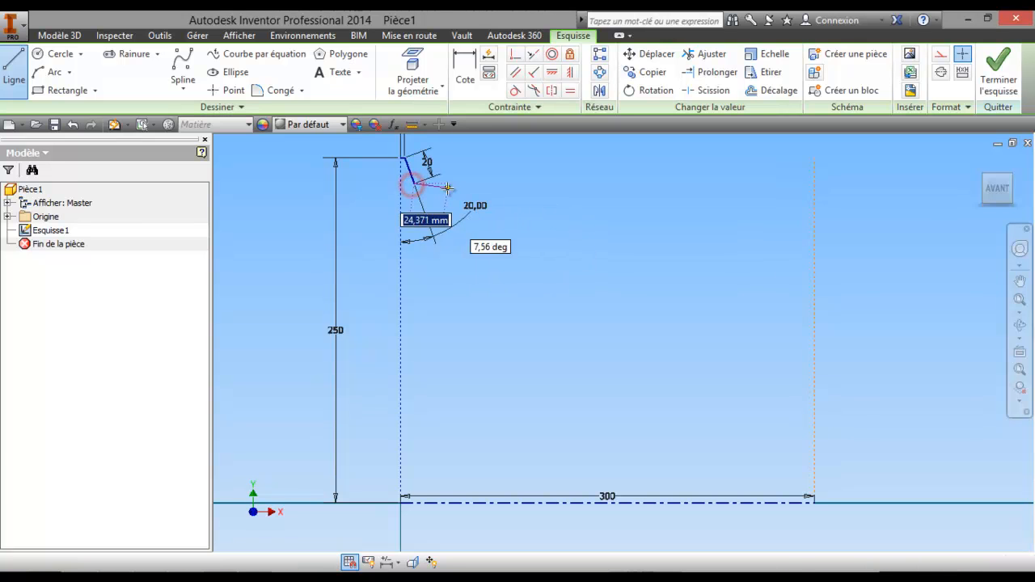
pyautogui.click(557, 181)
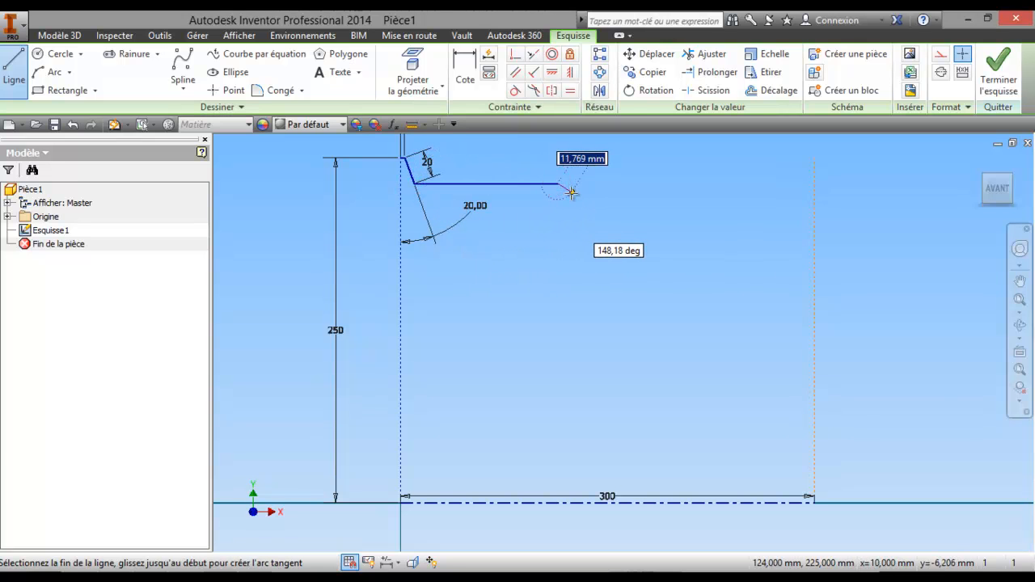
pyautogui.click(571, 193)
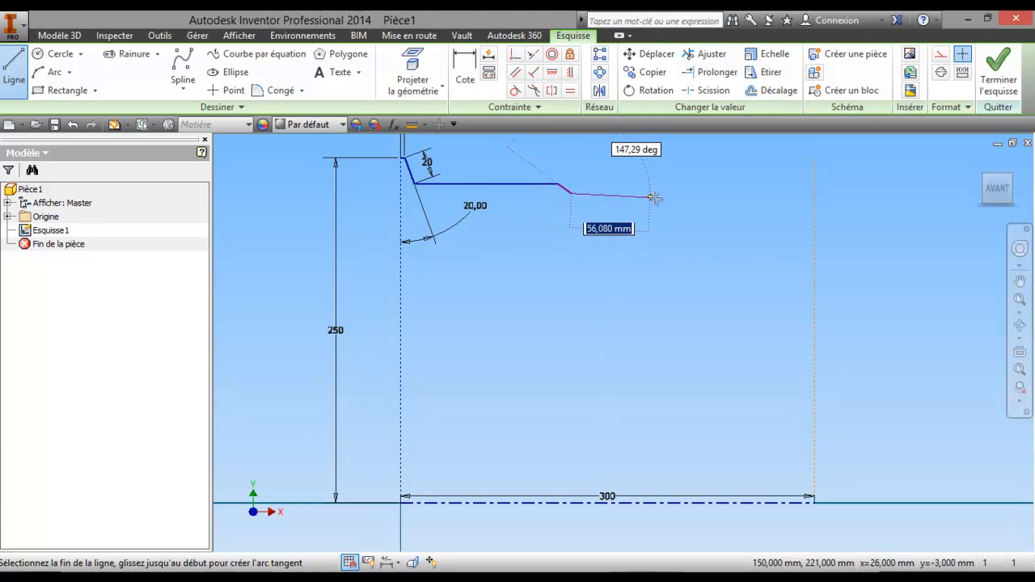
pyautogui.click(710, 194)
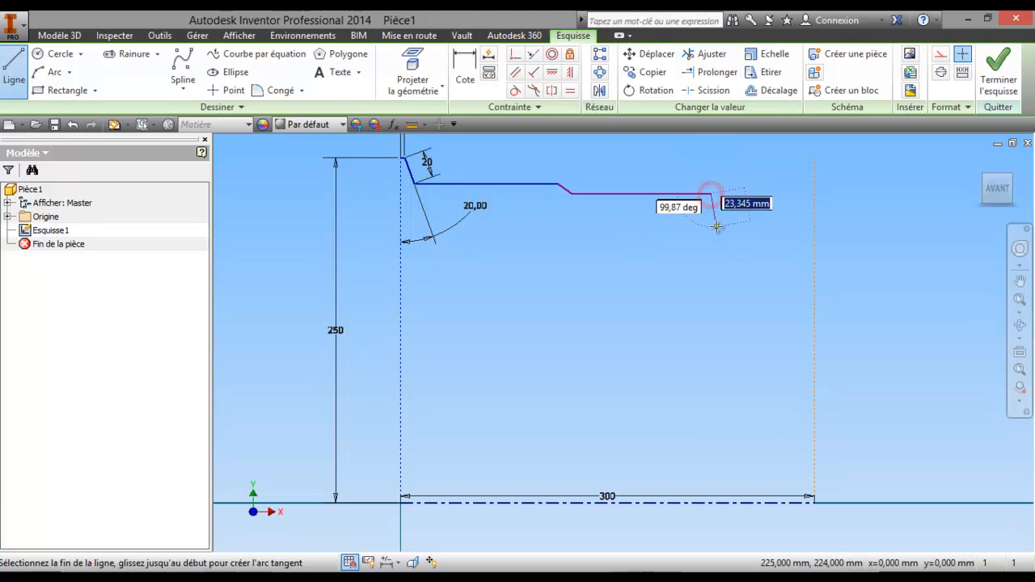
pyautogui.rightClick(712, 229)
pyautogui.click(759, 227)
# - Try to draw a 3 mm line from the upper end of the right-hand vertical construction line
pyautogui.scroll(-3, 747, 244)
pyautogui.moveTo(747, 245); pyautogui.dragTo(603, 283, button='middle')
pyautogui.moveTo(483, 270); pyautogui.dragTo(462, 202, button='middle')
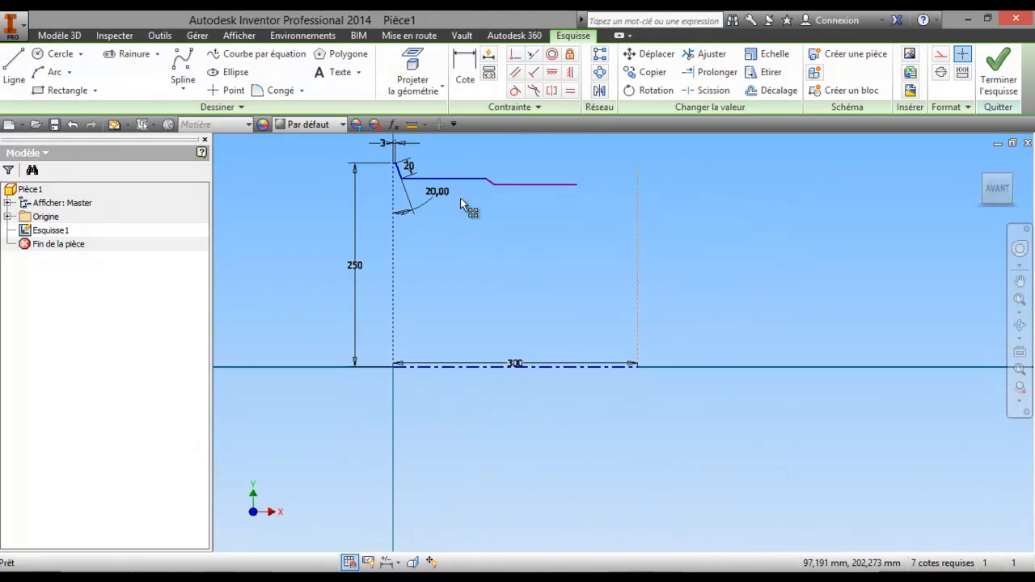
pyautogui.click(14, 67)
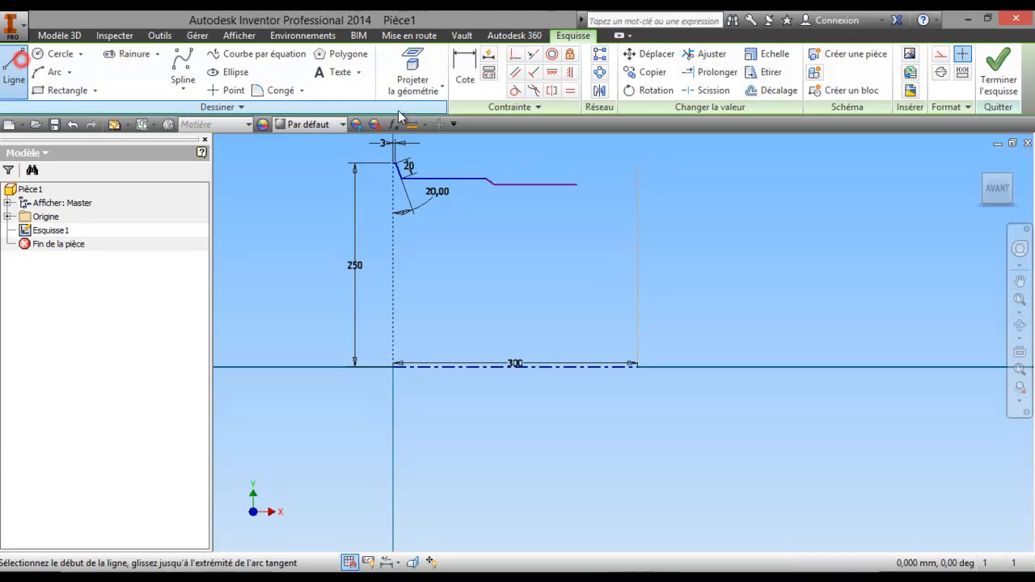
pyautogui.click(638, 163)
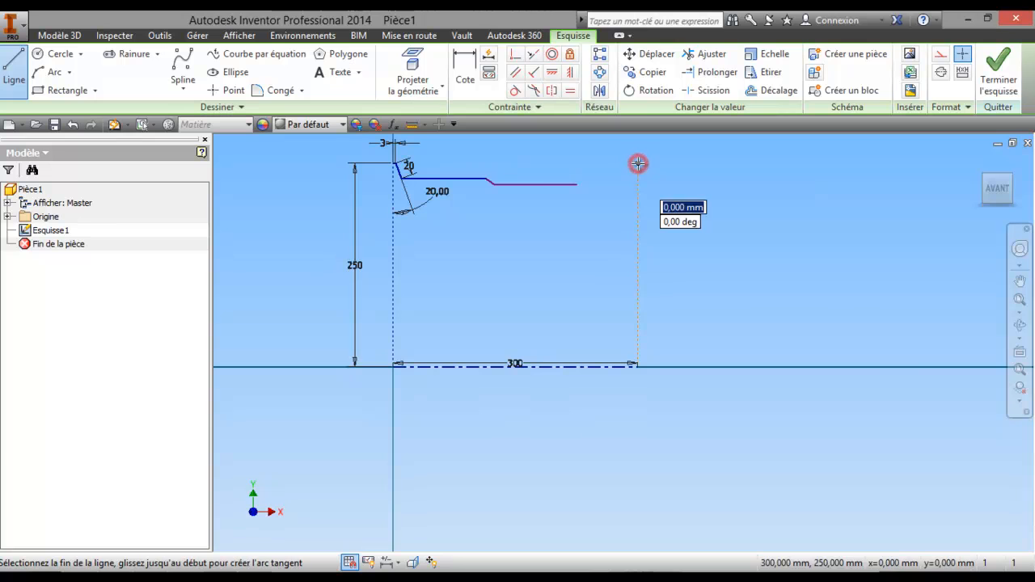
pyautogui.press('Return')
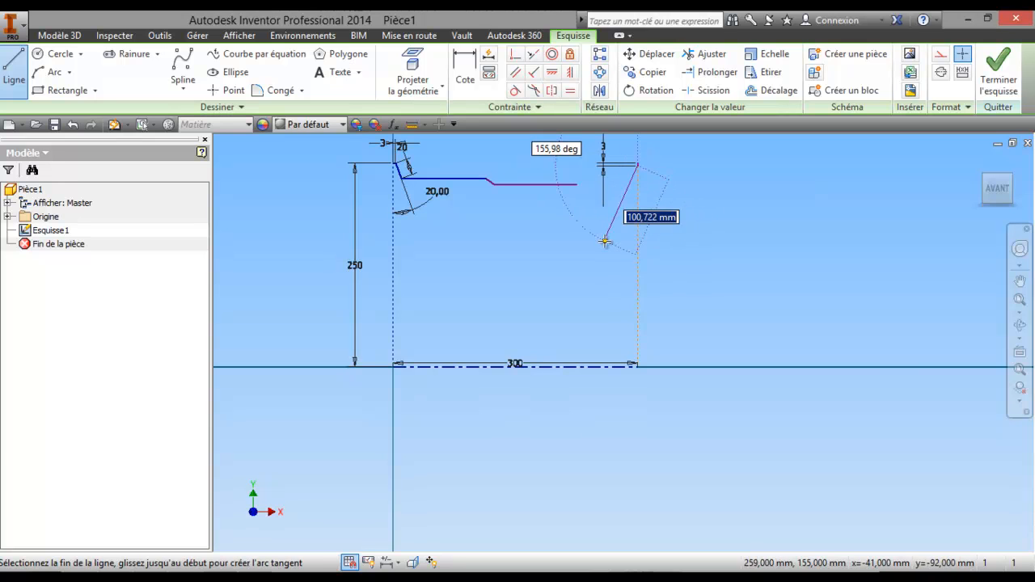
pyautogui.rightClick(597, 244)
pyautogui.click(647, 244)
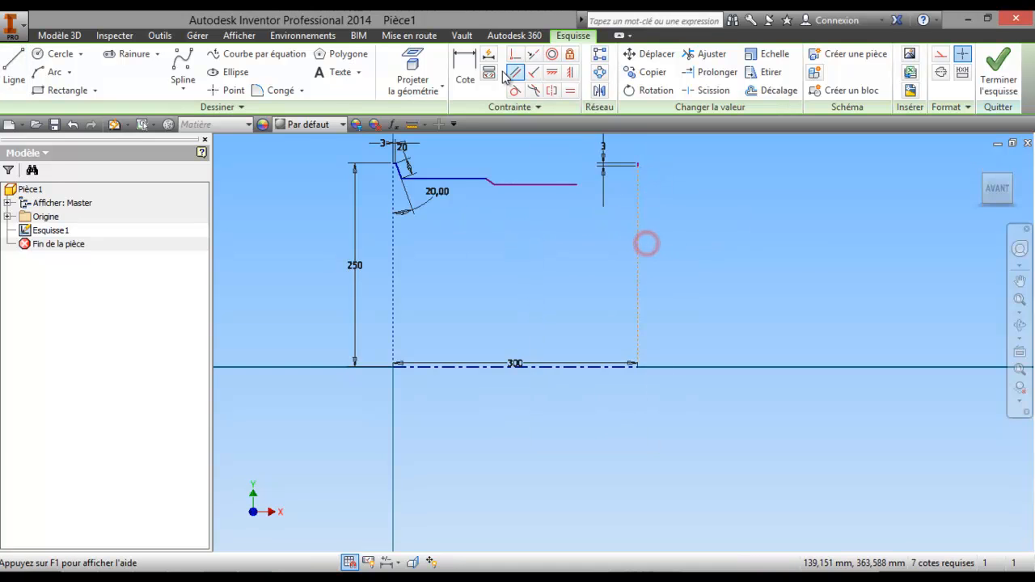
pyautogui.click(14, 69)
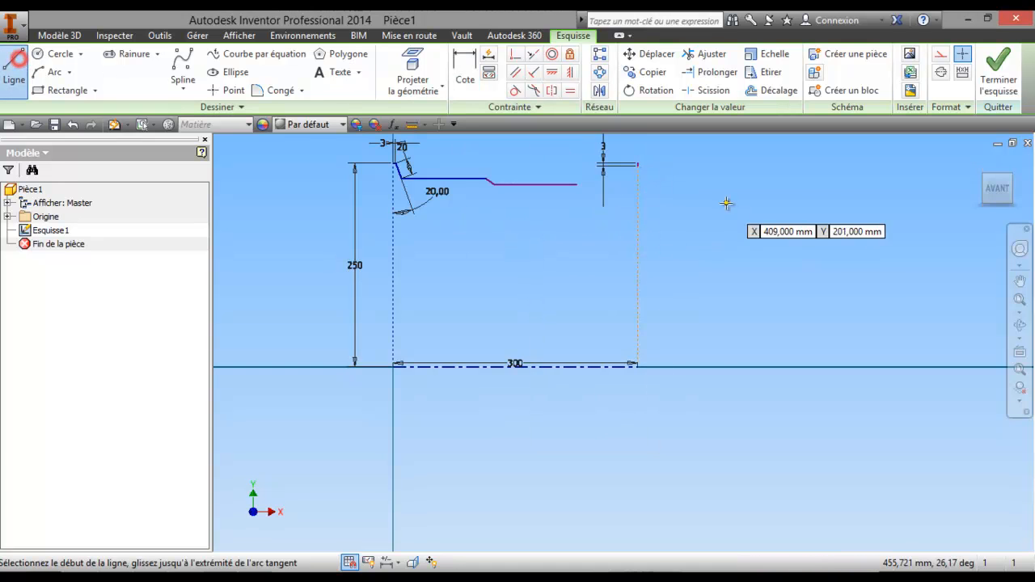
pyautogui.scroll(-5, 637, 169)
pyautogui.moveTo(633, 169); pyautogui.dragTo(612, 236, button='middle')
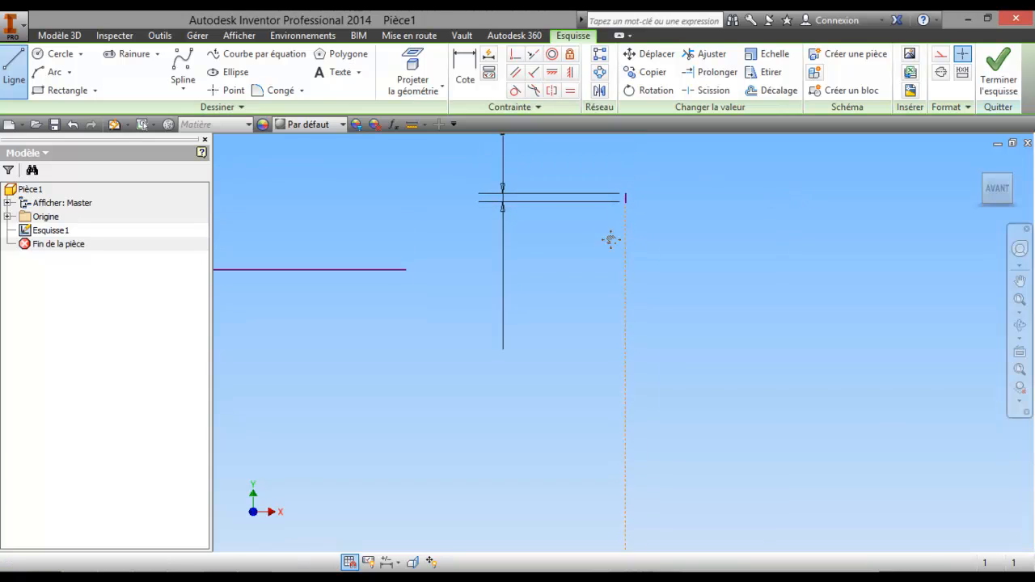
pyautogui.click(72, 125)
# - Draw a 3 mm horizontal segment leftward from the right construction line's upper end, continued by a downward-left slanted segment about 76 mm long
pyautogui.click(13, 71)
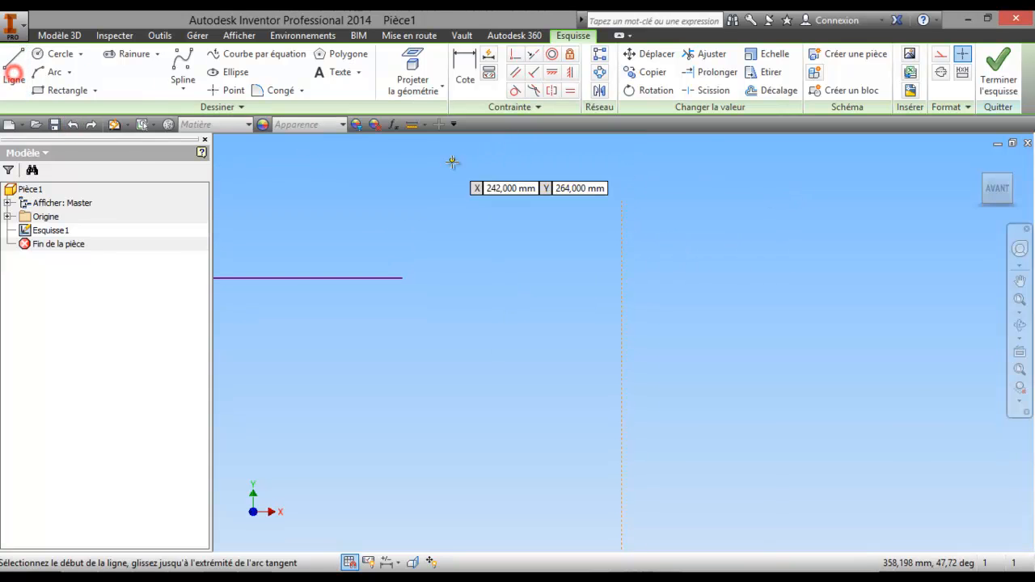
pyautogui.click(621, 202)
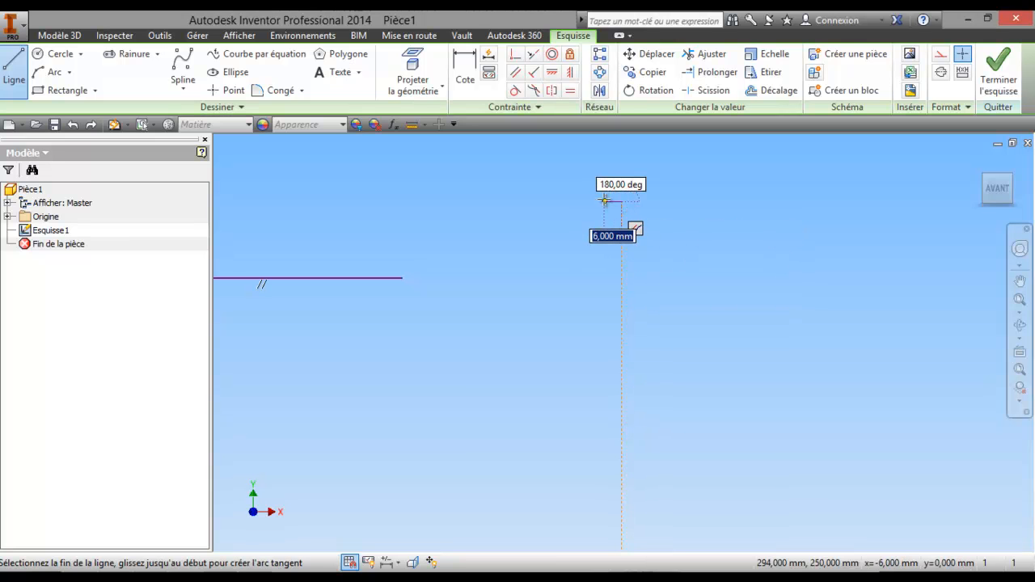
pyautogui.write('3')
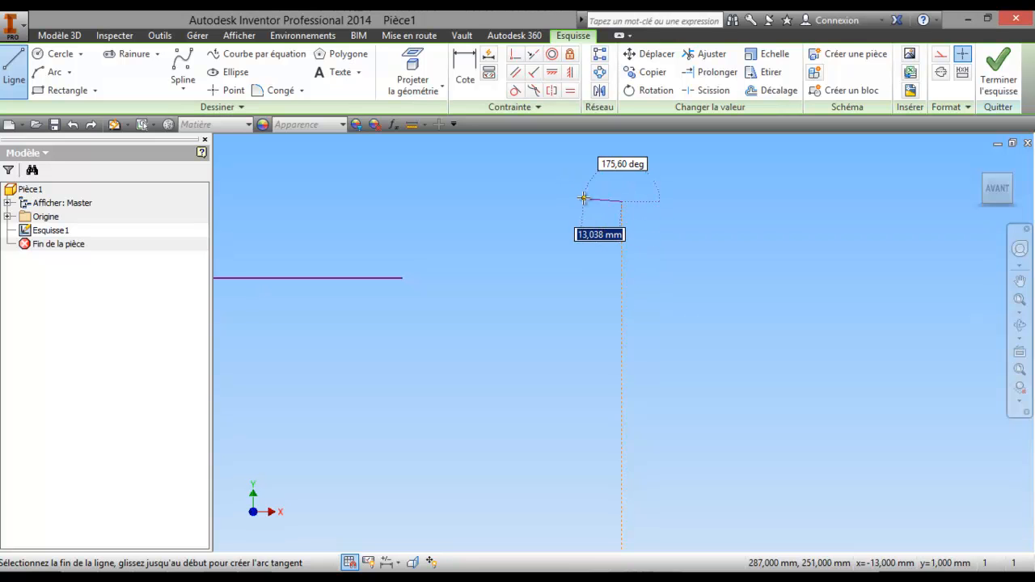
pyautogui.press('Return')
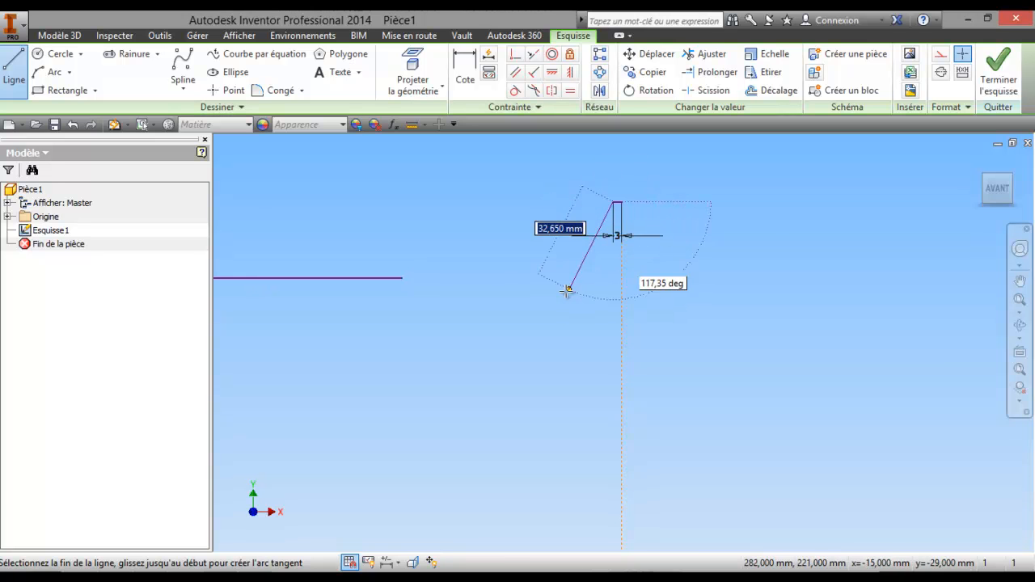
pyautogui.rightClick(476, 361)
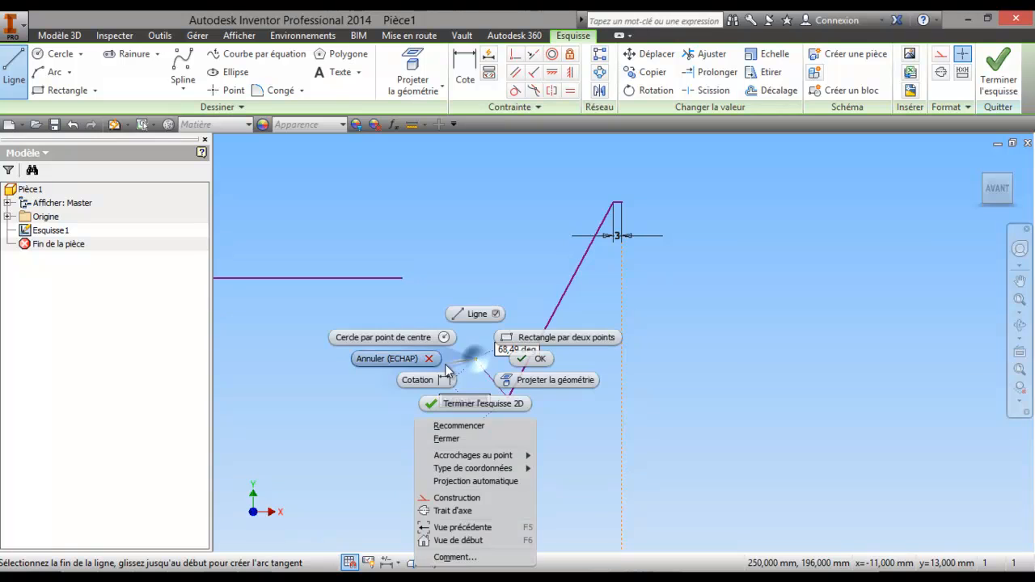
pyautogui.click(376, 359)
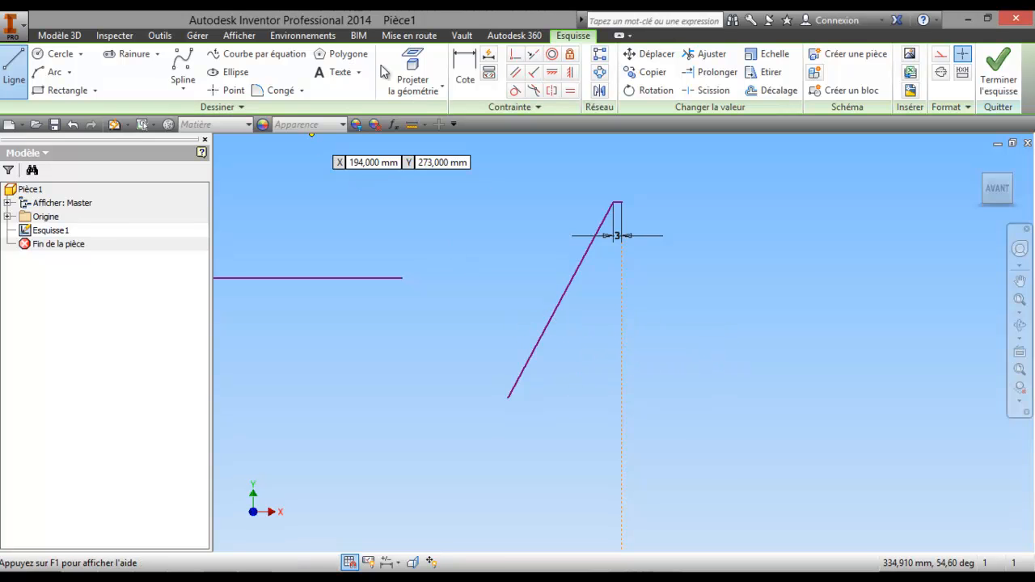
# - Dimension the length of the right-hand slanted segment as 20 mm
pyautogui.click(463, 66)
pyautogui.click(557, 306)
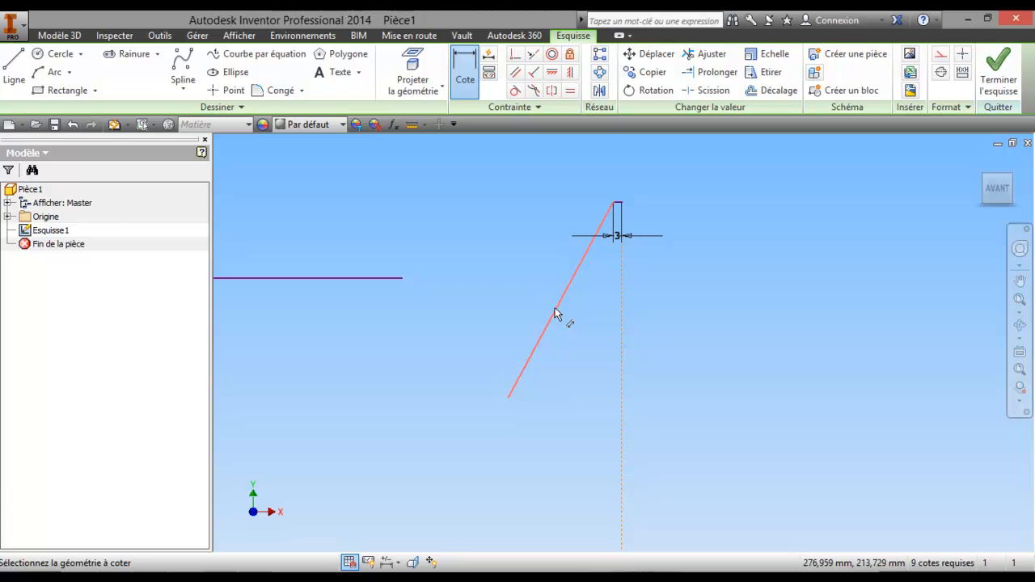
pyautogui.click(555, 310)
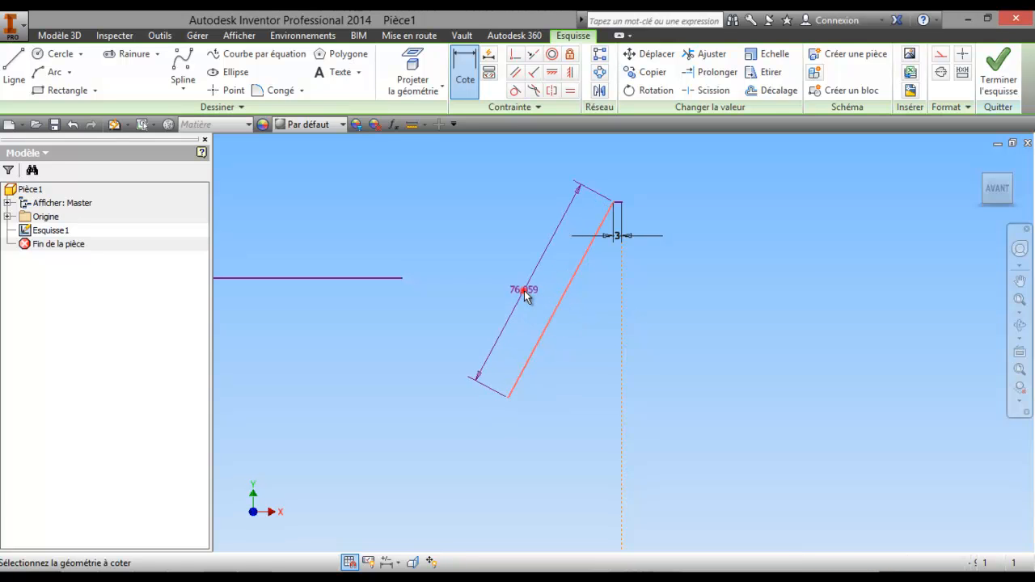
pyautogui.click(524, 296)
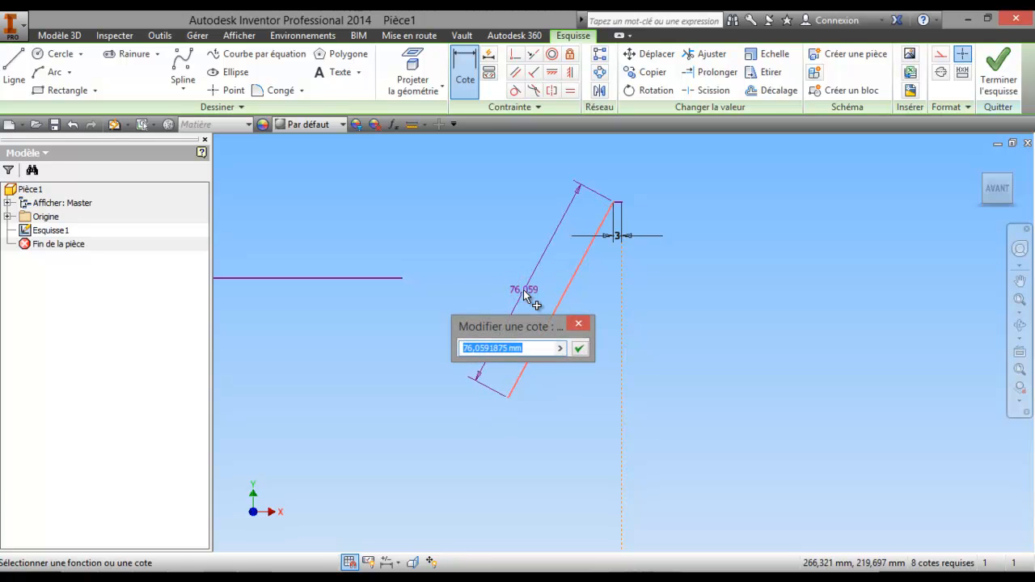
pyautogui.press('Return')
# - Dimension the angle between the right-hand slanted segment and the adjacent vertical construction line as 20 degrees
pyautogui.moveTo(464, 302); pyautogui.dragTo(441, 154, button='middle')
pyautogui.click(14, 70)
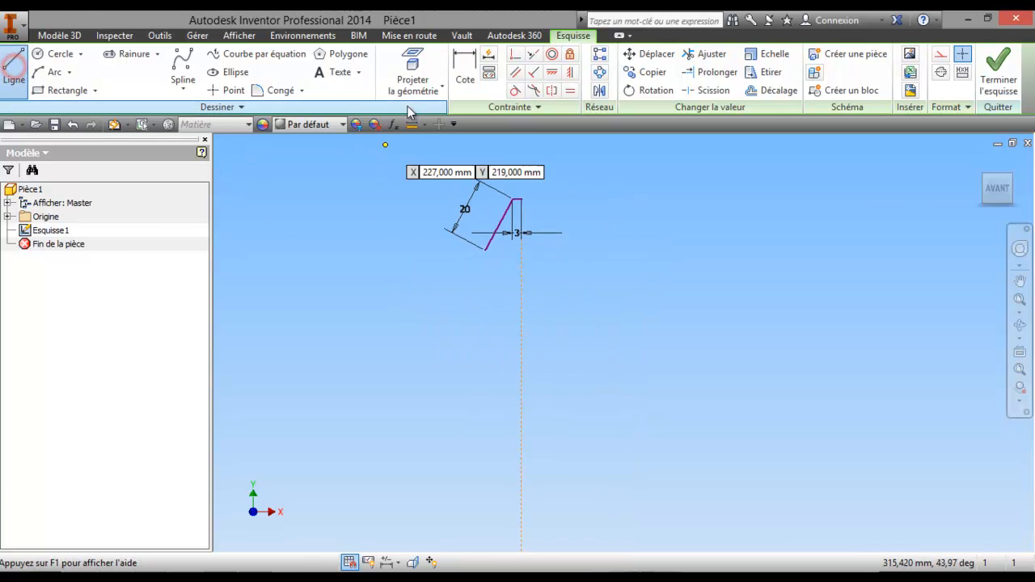
pyautogui.click(462, 77)
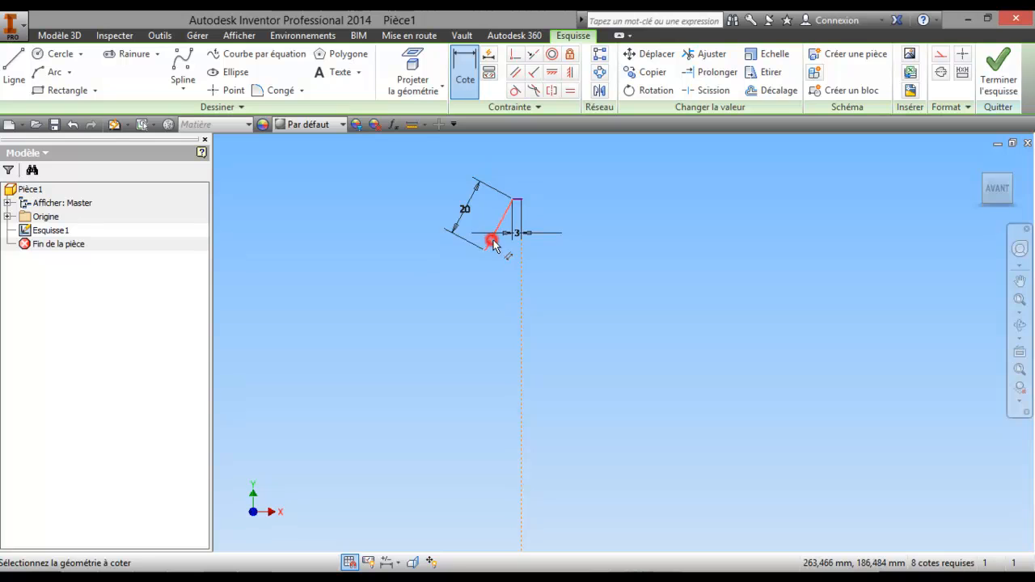
pyautogui.click(498, 286)
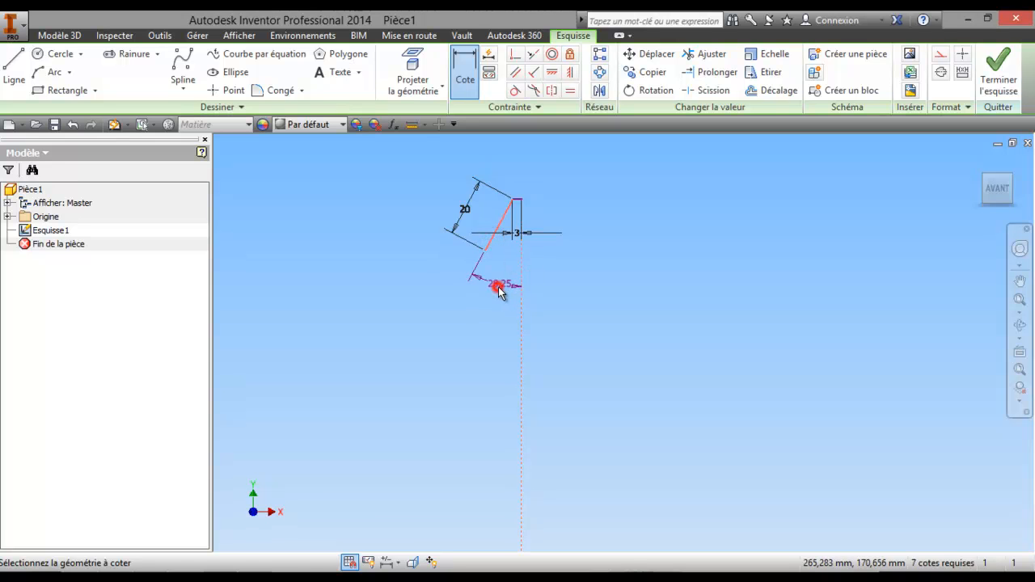
pyautogui.write('20')
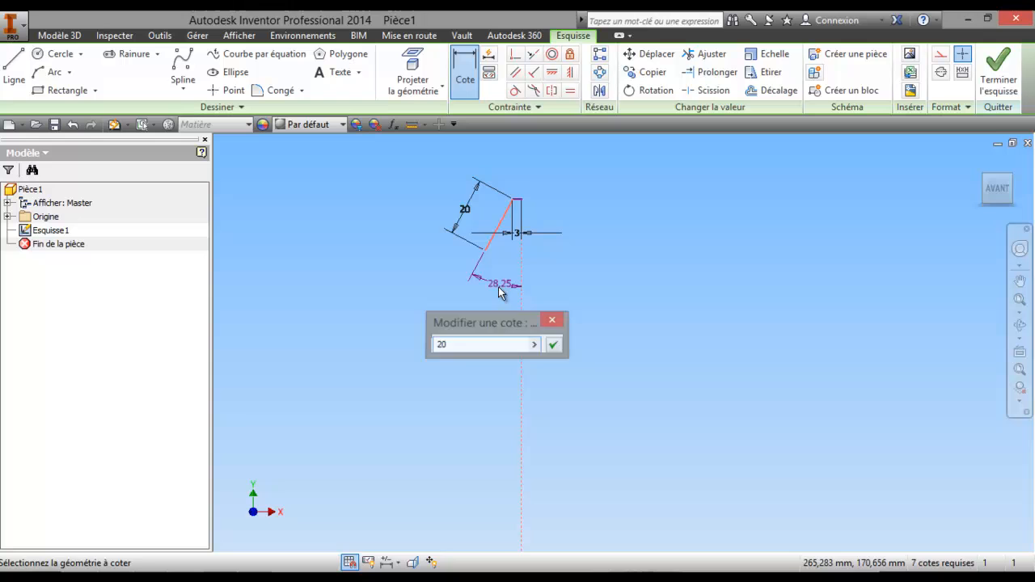
pyautogui.press('Return')
# - Constrain the lower end of the right-hand vertical construction line coincident with the horizontal centerline
pyautogui.scroll(-3, 466, 314)
pyautogui.moveTo(467, 315)
pyautogui.mouseDown(button='middle')
pyautogui.moveTo(592, 295)
pyautogui.moveTo(606, 331)
pyautogui.moveTo(663, 289)
pyautogui.mouseUp(button='middle')
pyautogui.moveTo(671, 351); pyautogui.dragTo(622, 194, button='middle')
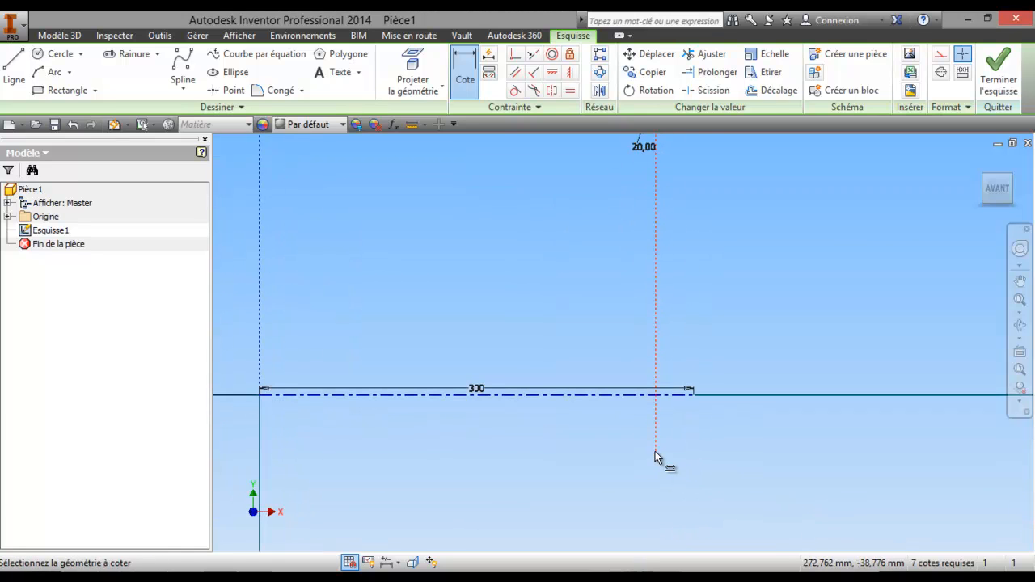
pyautogui.scroll(-2, 657, 464)
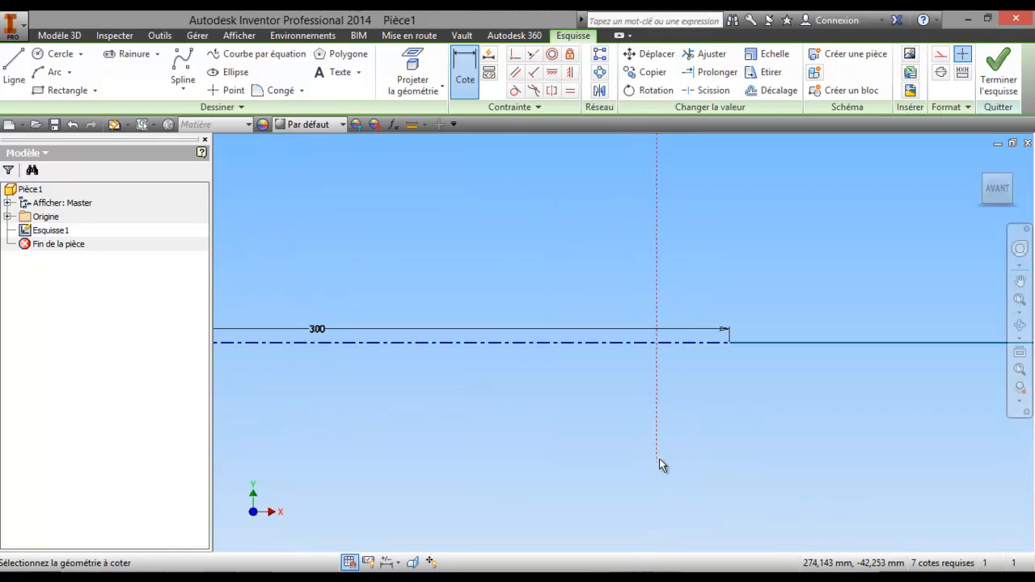
pyautogui.click(654, 464)
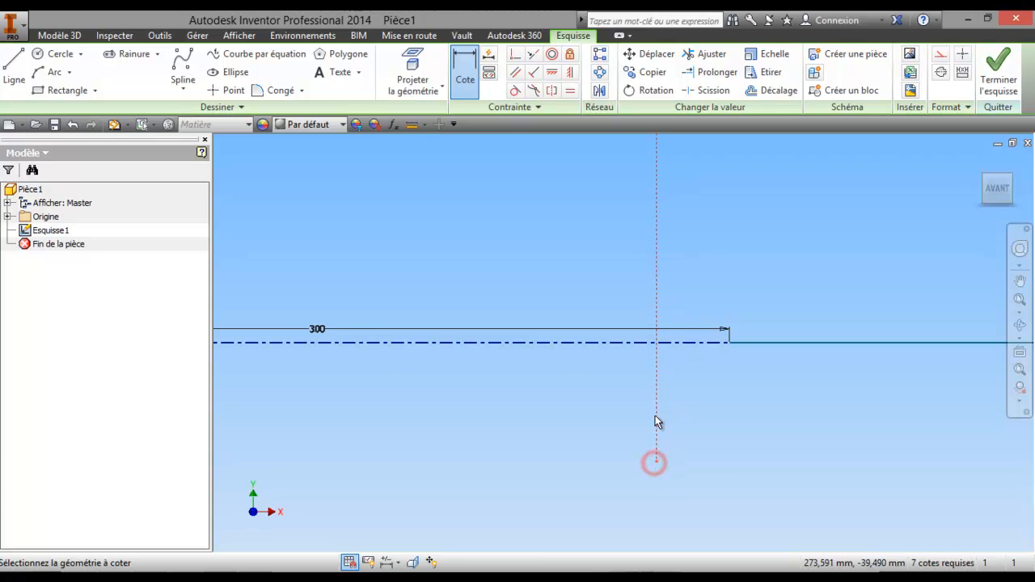
pyautogui.moveTo(655, 270); pyautogui.dragTo(568, 469, button='middle')
pyautogui.scroll(10, 571, 453)
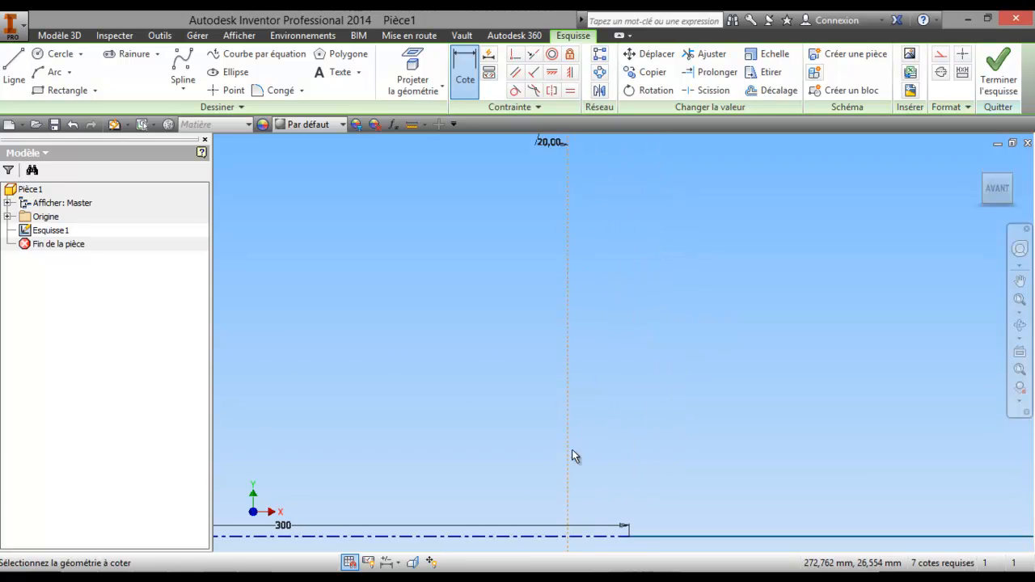
pyautogui.moveTo(610, 326); pyautogui.dragTo(616, 279, button='middle')
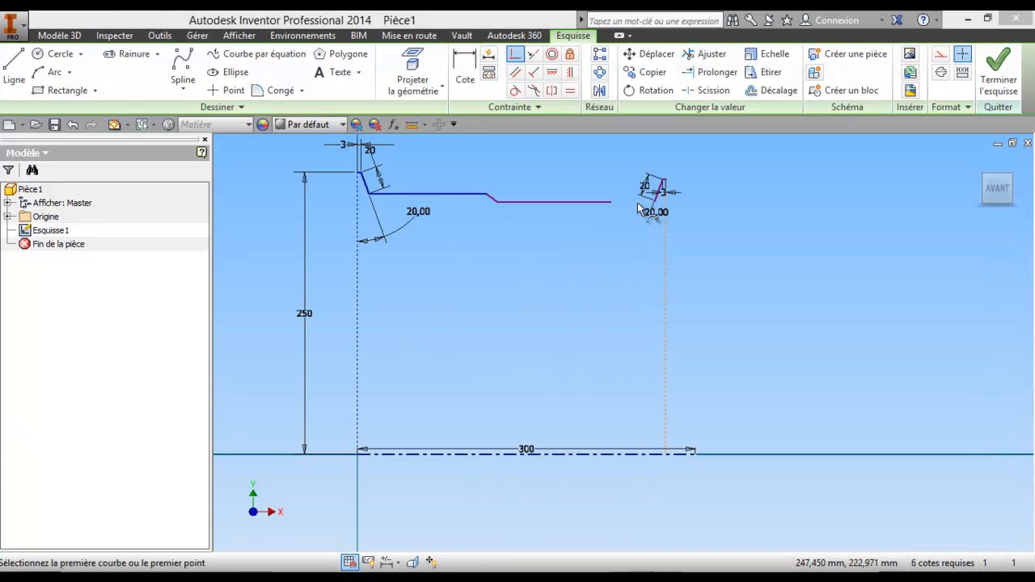
pyautogui.click(586, 269)
# - Draw a line joining the right slanted segment's lower end to the open end of the lower horizontal profile segment
pyautogui.scroll(-7, 583, 247)
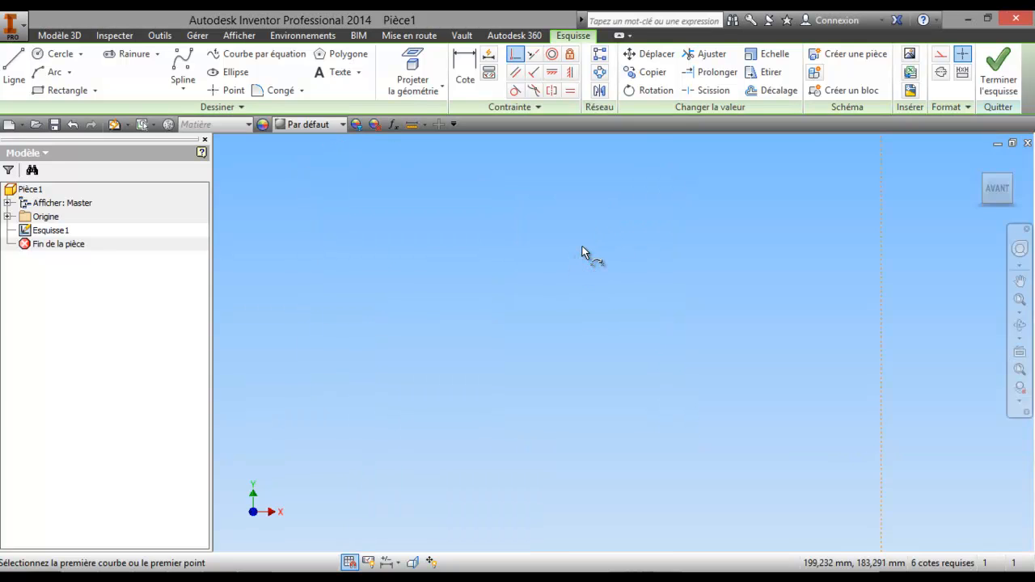
pyautogui.scroll(1, 582, 247)
pyautogui.moveTo(583, 247); pyautogui.dragTo(459, 414, button='middle')
pyautogui.click(14, 70)
pyautogui.click(675, 284)
pyautogui.click(545, 289)
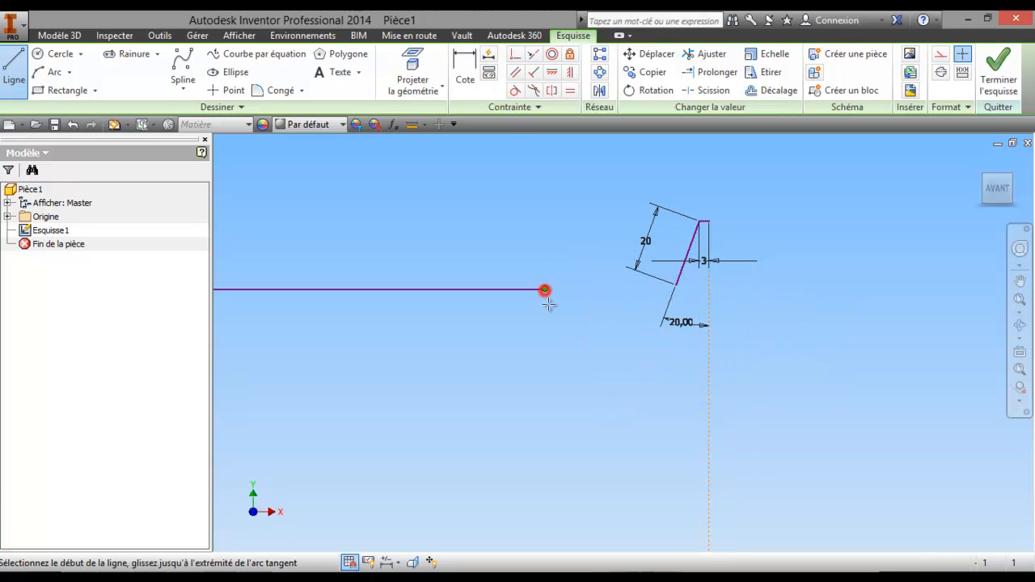
pyautogui.rightClick(558, 347)
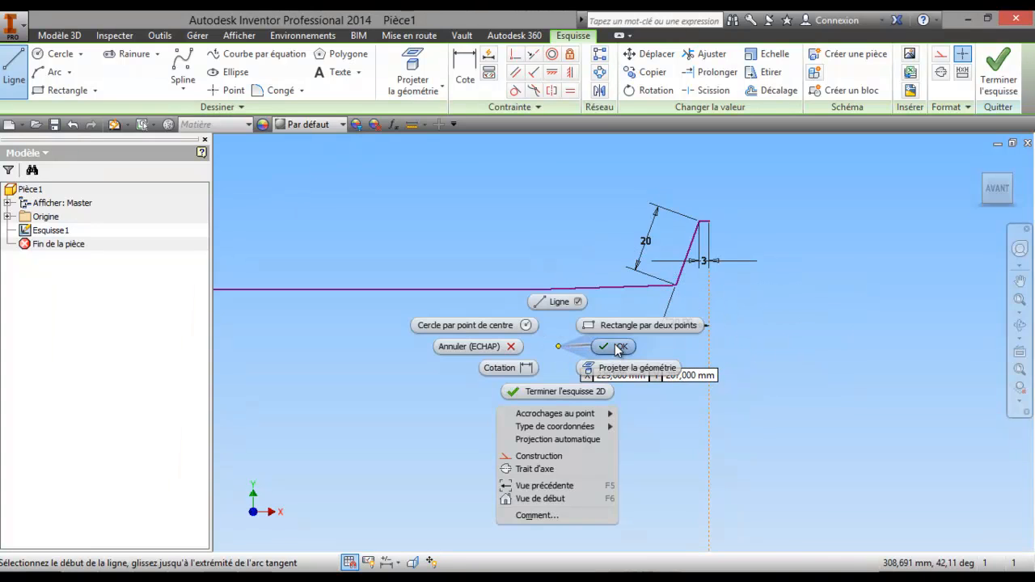
pyautogui.click(615, 347)
# - Offset the connected profile loop inward, placing the copy just below the stepped profile
pyautogui.scroll(-5, 615, 344)
pyautogui.scroll(2, 590, 331)
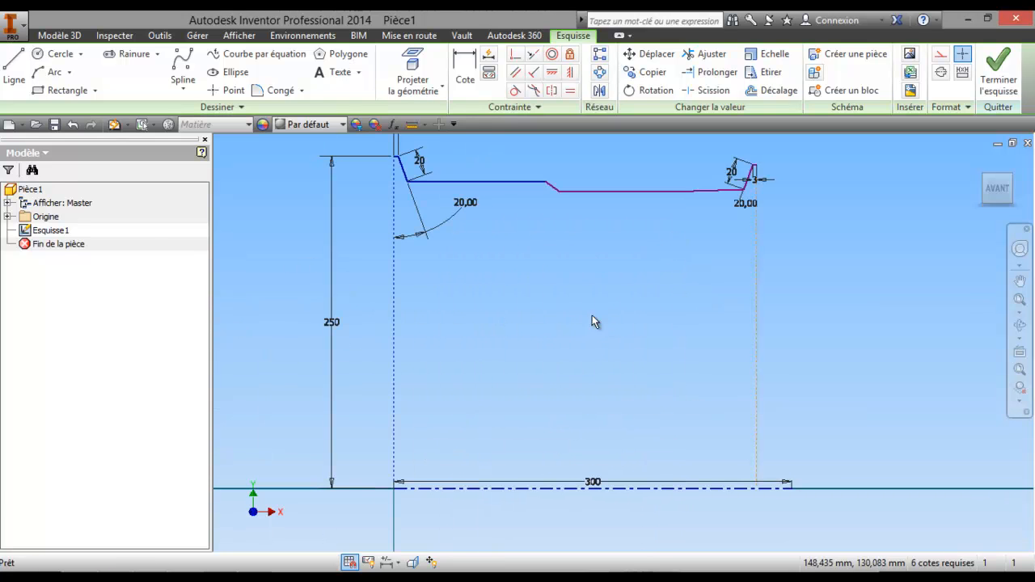
pyautogui.click(763, 91)
pyautogui.click(563, 194)
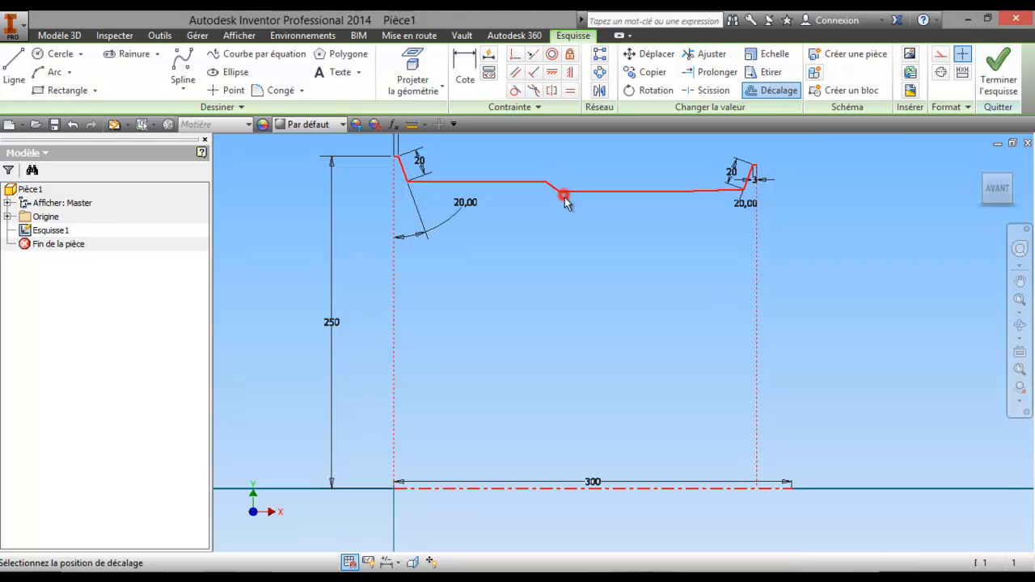
pyautogui.click(564, 204)
# - Try dimensioning the length of the original profile's lower horizontal segment, and undo it
pyautogui.click(465, 71)
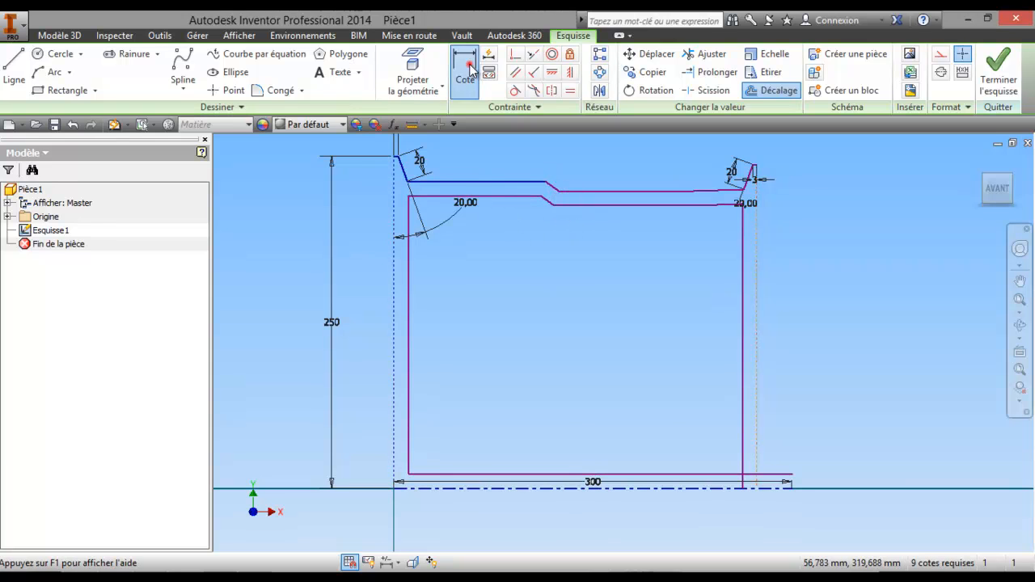
pyautogui.click(589, 208)
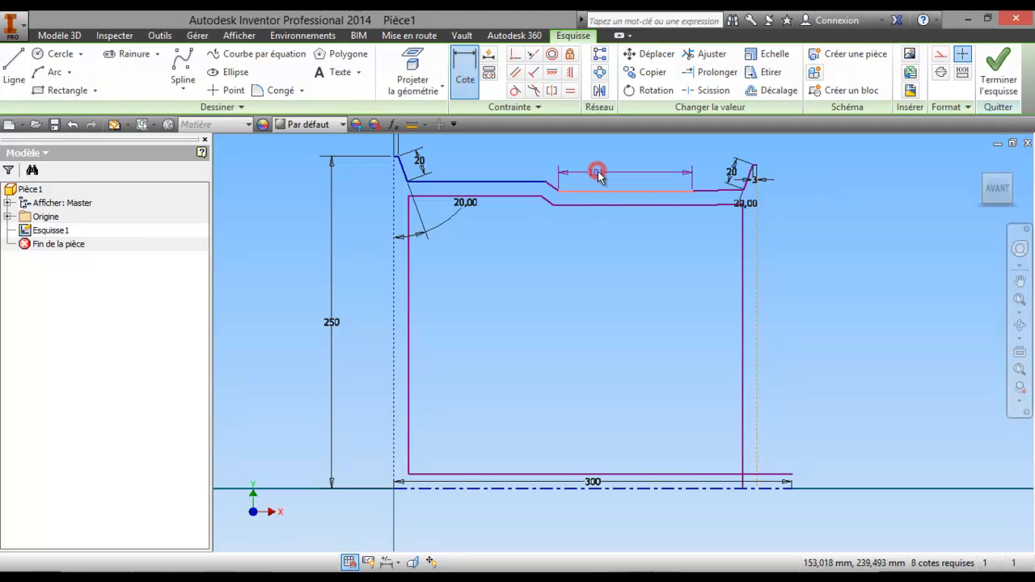
pyautogui.rightClick(568, 177)
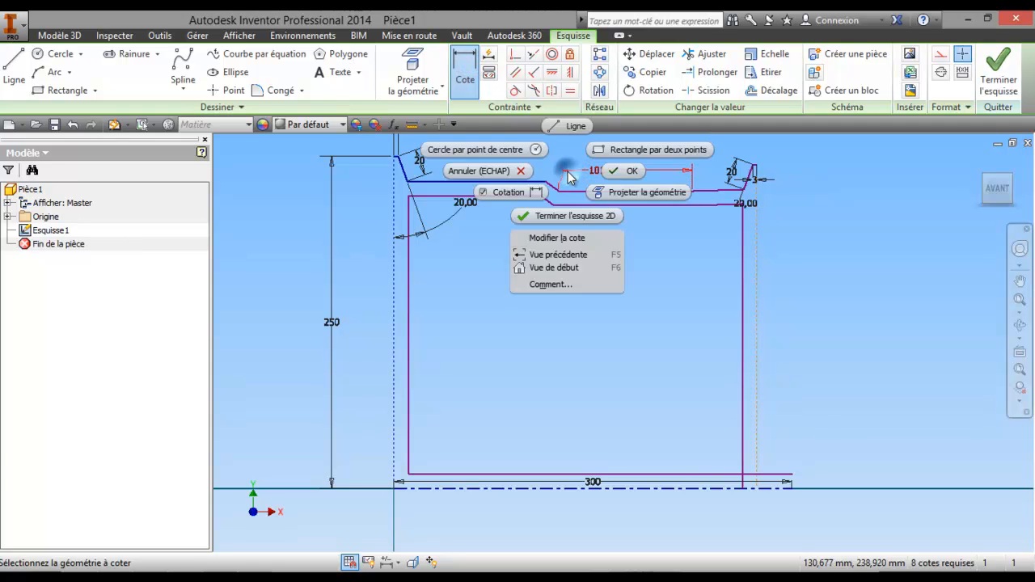
pyautogui.click(490, 171)
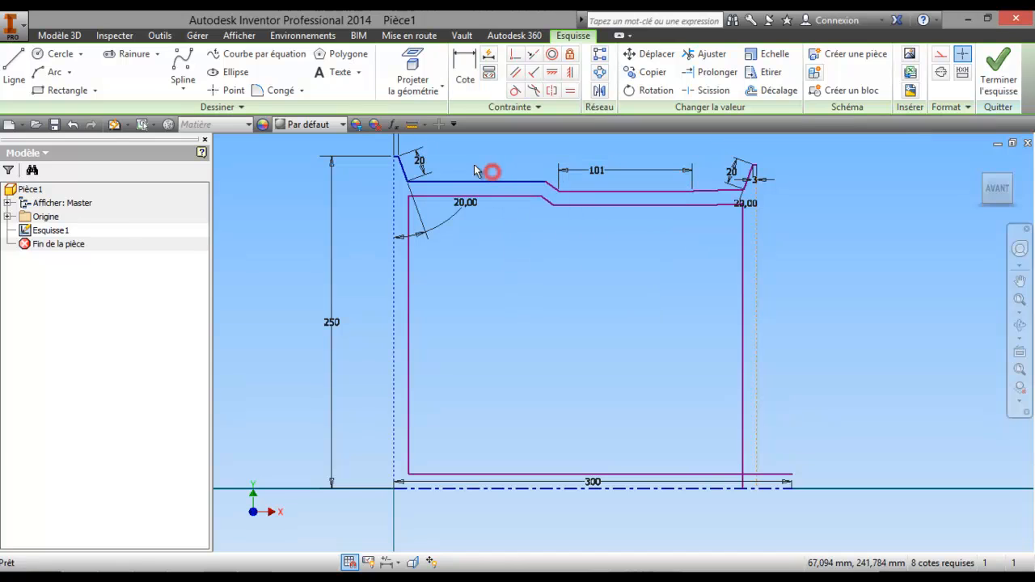
pyautogui.click(72, 125)
# - Dimension the gap between the original and offset copies of the right-hand horizontal segment as 6 mm
pyautogui.click(464, 73)
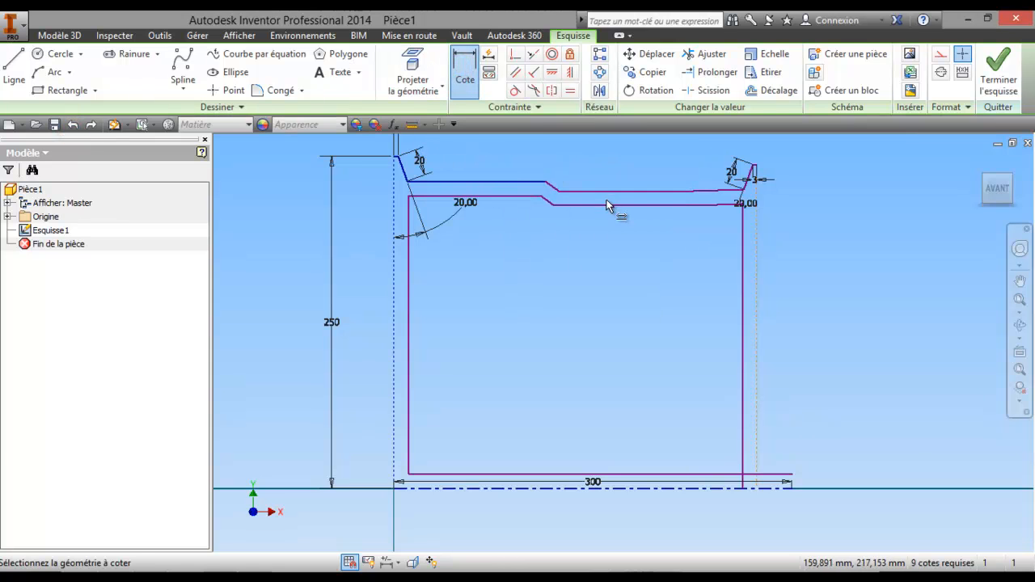
pyautogui.click(604, 206)
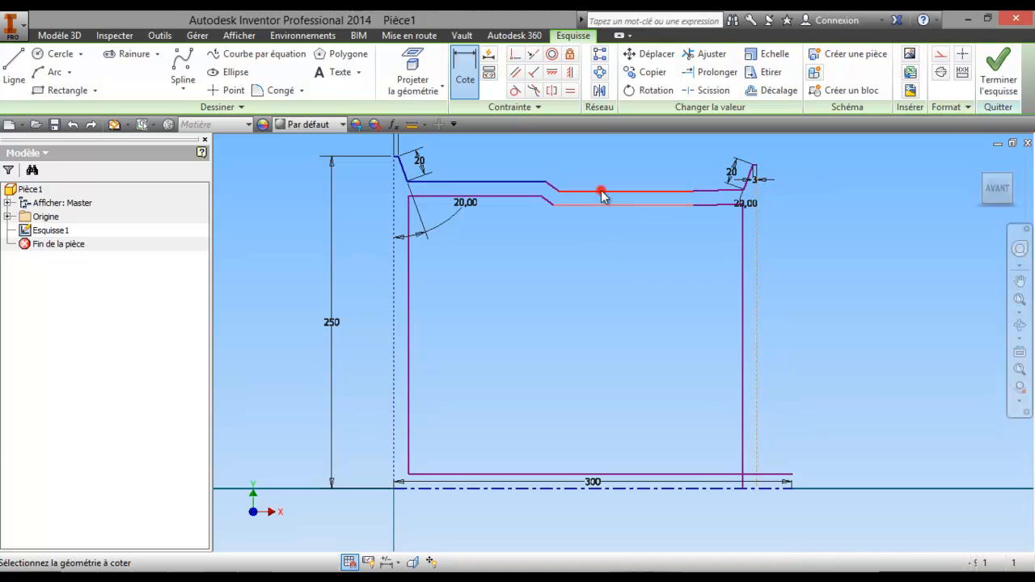
pyautogui.click(599, 168)
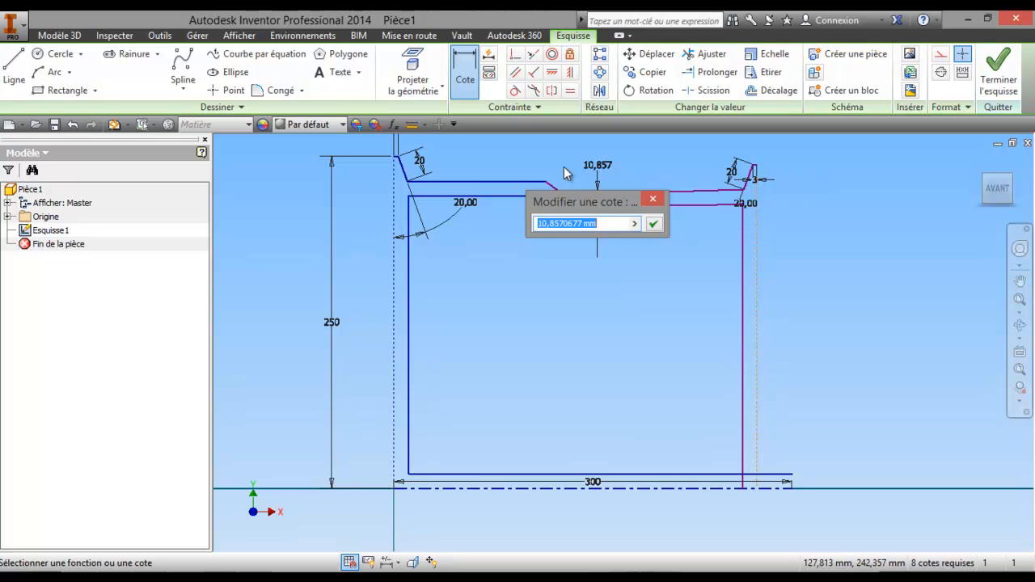
pyautogui.press('Return')
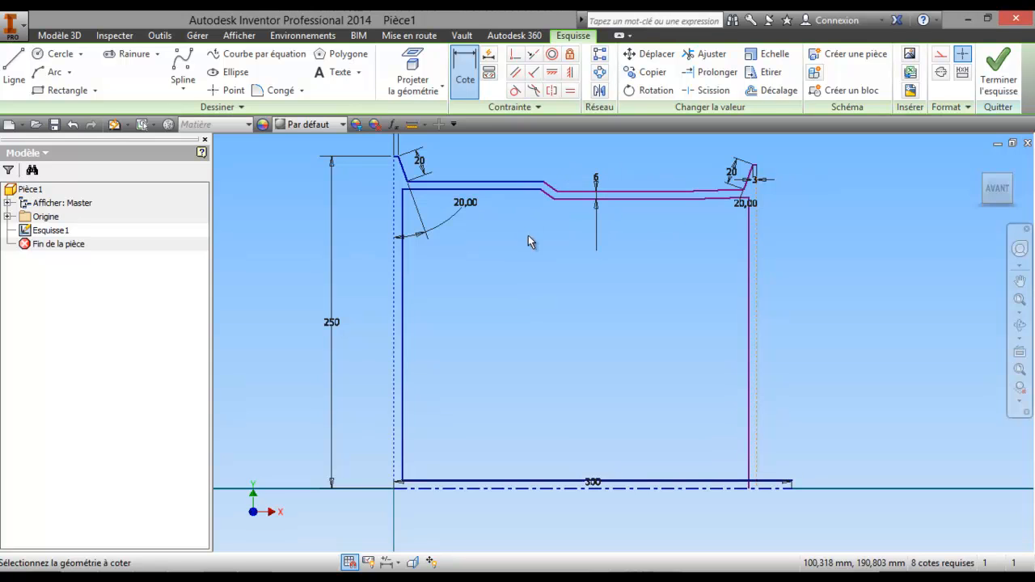
# - Close the wall's left end with lines from the offset corner to the vertical construction line and up to the flare's upper end
pyautogui.scroll(-5, 398, 178)
pyautogui.scroll(4, 426, 235)
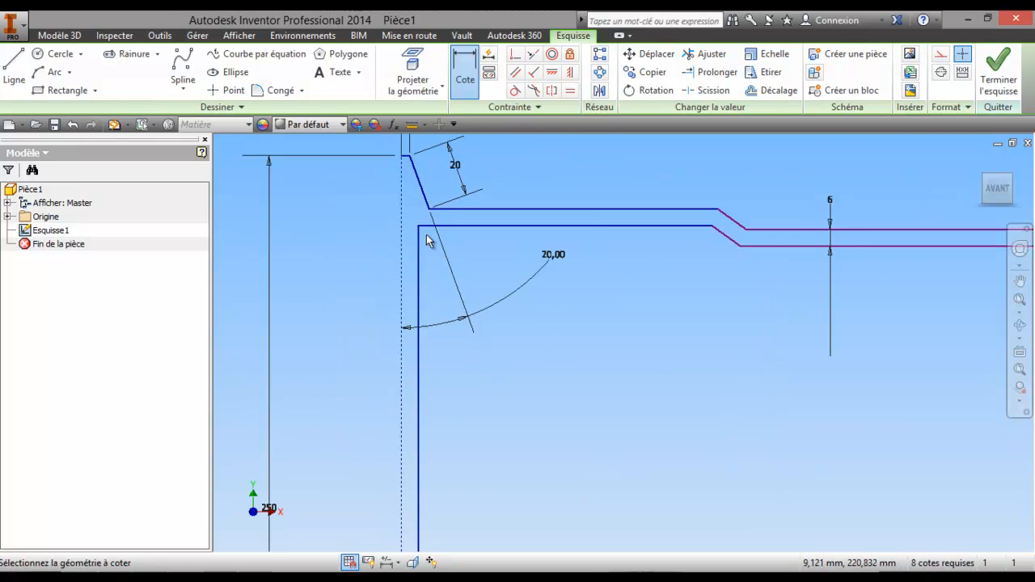
pyautogui.moveTo(391, 220); pyautogui.dragTo(343, 174, button='middle')
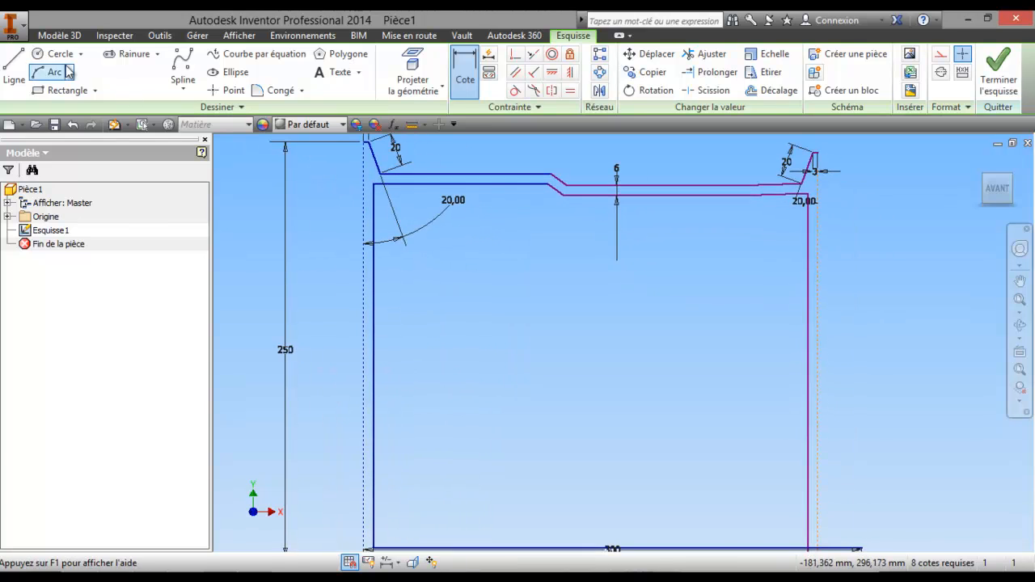
pyautogui.click(13, 67)
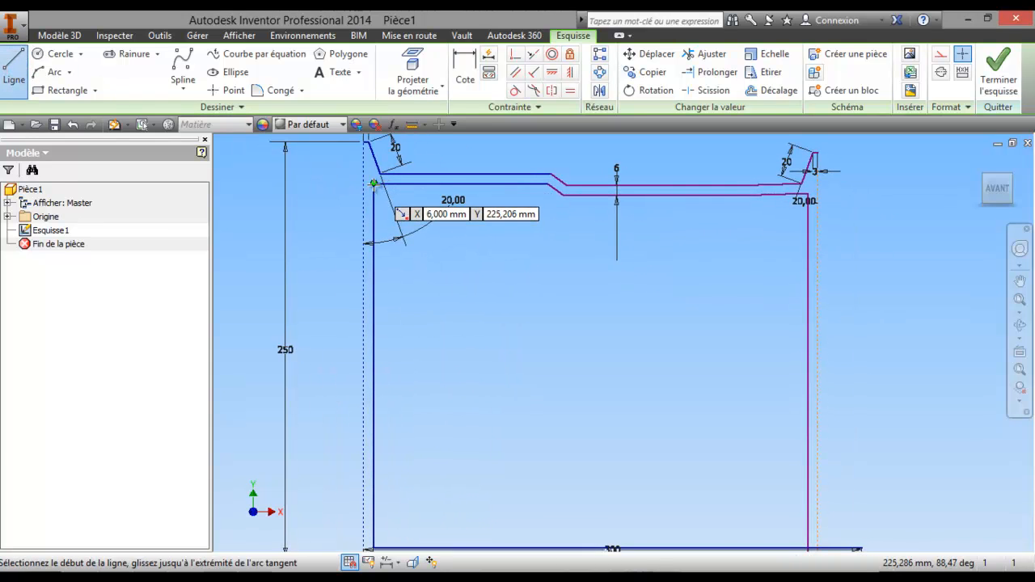
pyautogui.click(375, 184)
pyautogui.doubleClick(364, 184)
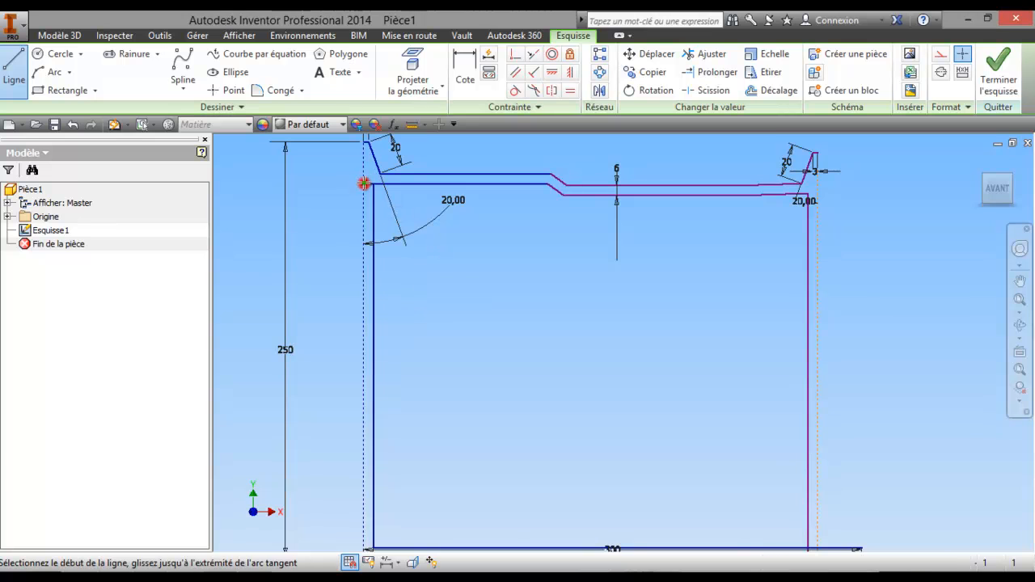
pyautogui.click(364, 142)
pyautogui.click(364, 184)
# - Close the wall's right end with a vertical line down from the flare's outer corner and a horizontal line to the offset corner
pyautogui.scroll(-3, 517, 220)
pyautogui.moveTo(594, 220); pyautogui.dragTo(478, 266, button='middle')
pyautogui.scroll(3, 494, 257)
pyautogui.scroll(2, 560, 230)
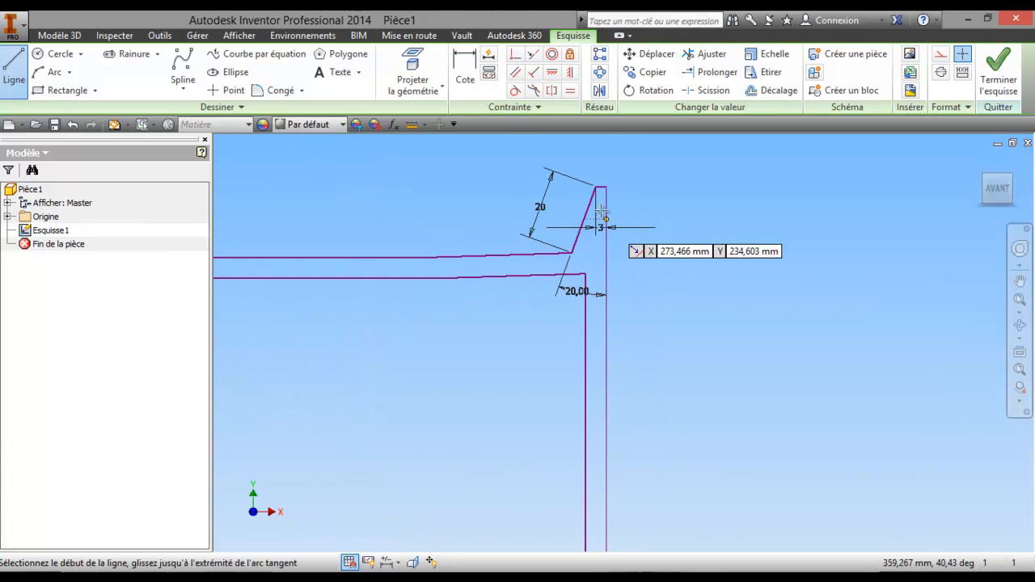
pyautogui.click(605, 188)
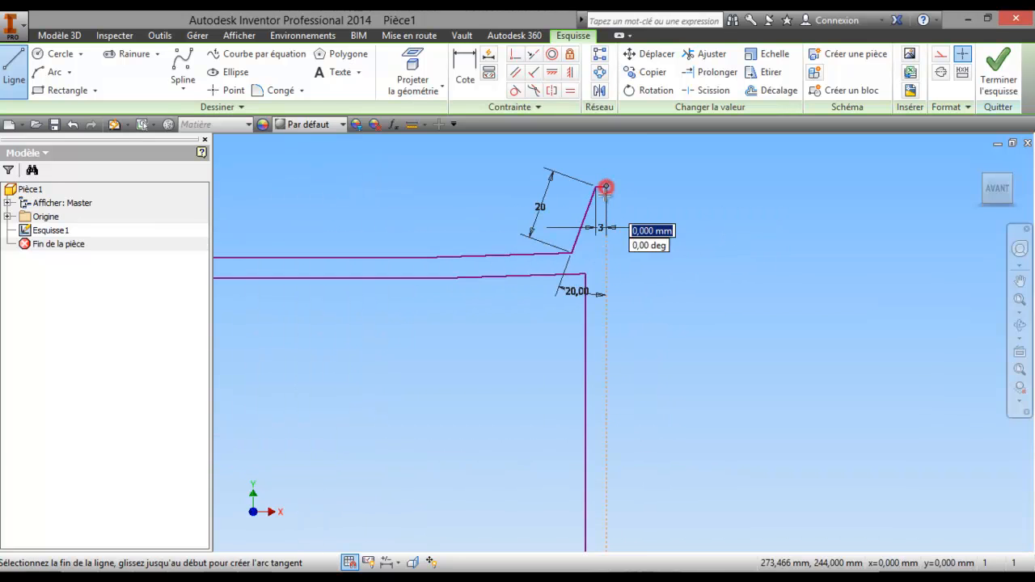
pyautogui.doubleClick(605, 275)
pyautogui.click(584, 277)
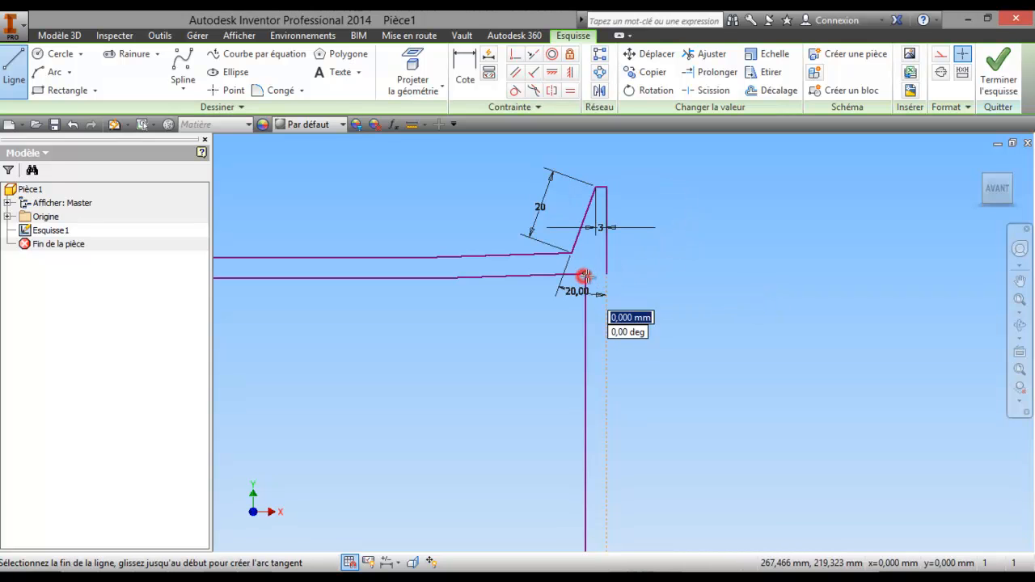
pyautogui.doubleClick(605, 272)
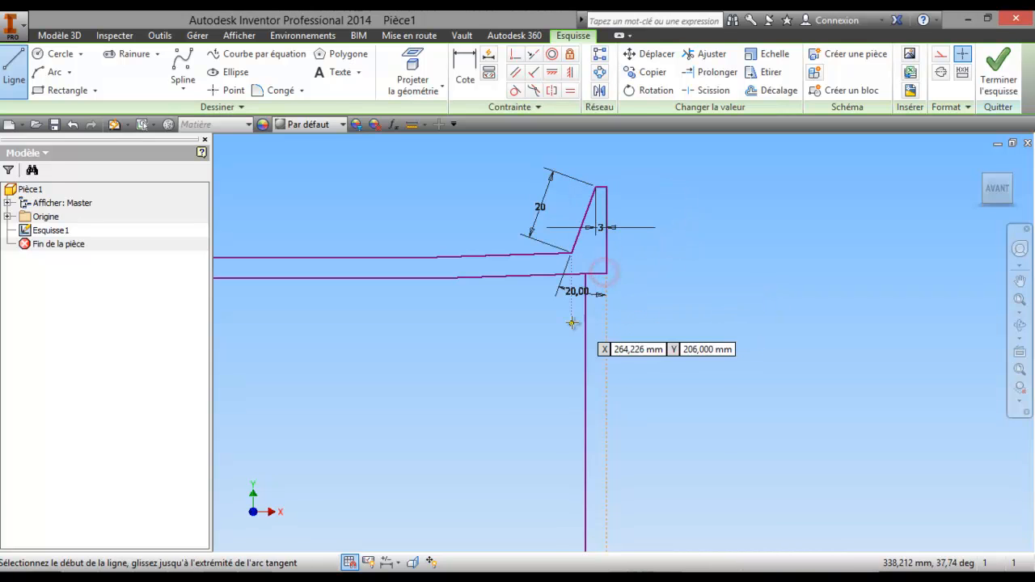
# - Trim the offset copy's right and left vertical lines and its long lower horizontal line
pyautogui.scroll(-6, 606, 266)
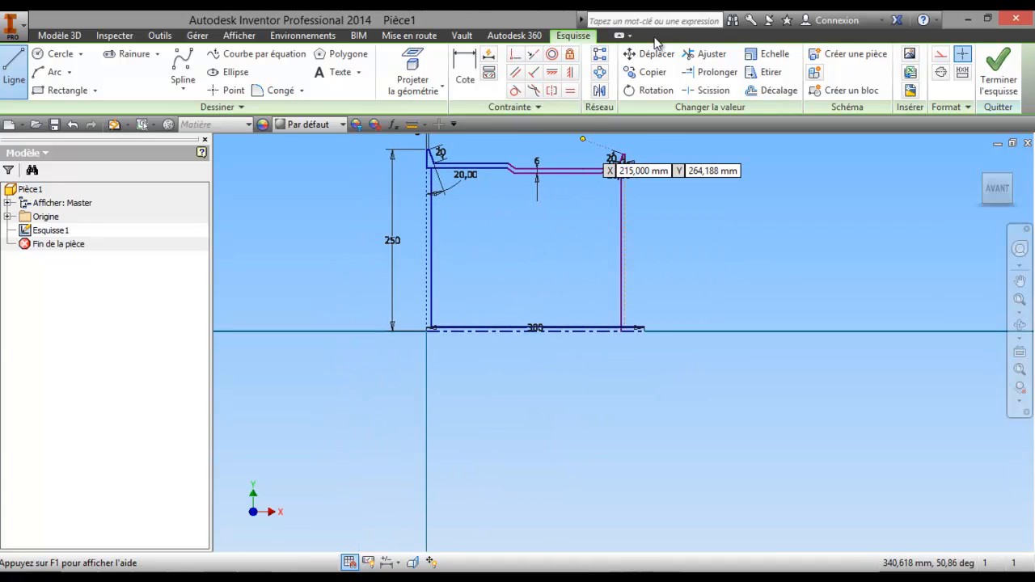
pyautogui.click(708, 54)
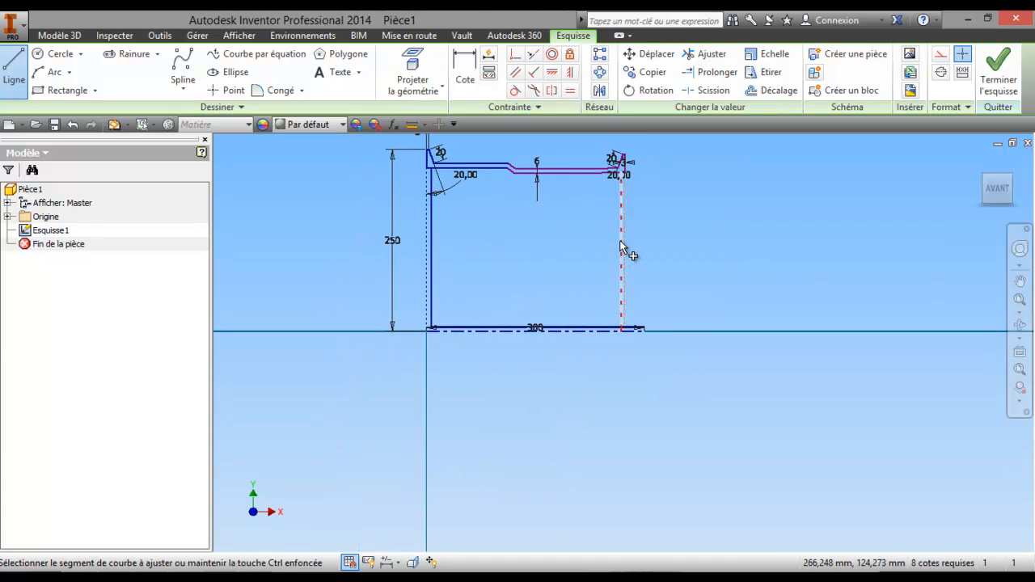
pyautogui.click(620, 243)
pyautogui.click(429, 251)
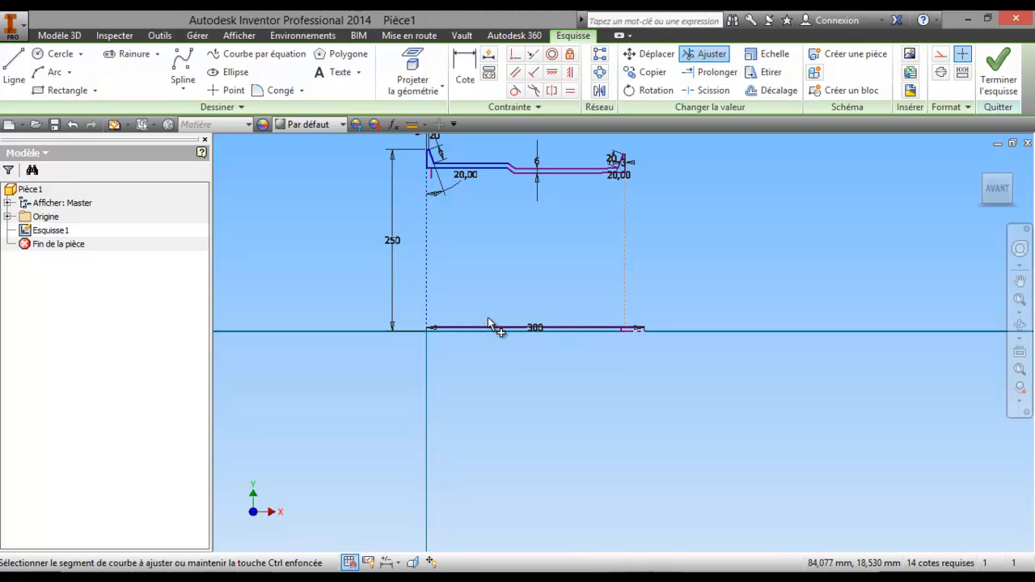
pyautogui.click(485, 326)
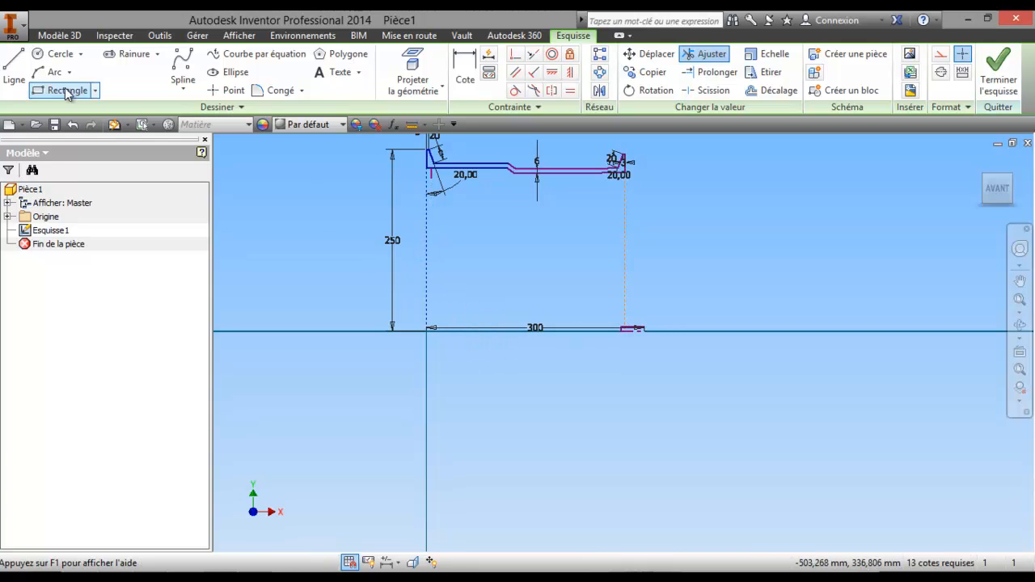
# - Draw a horizontal centerline along the X axis that extends beyond both ends of the profile
pyautogui.press('l')
pyautogui.click(941, 72)
pyautogui.click(711, 331)
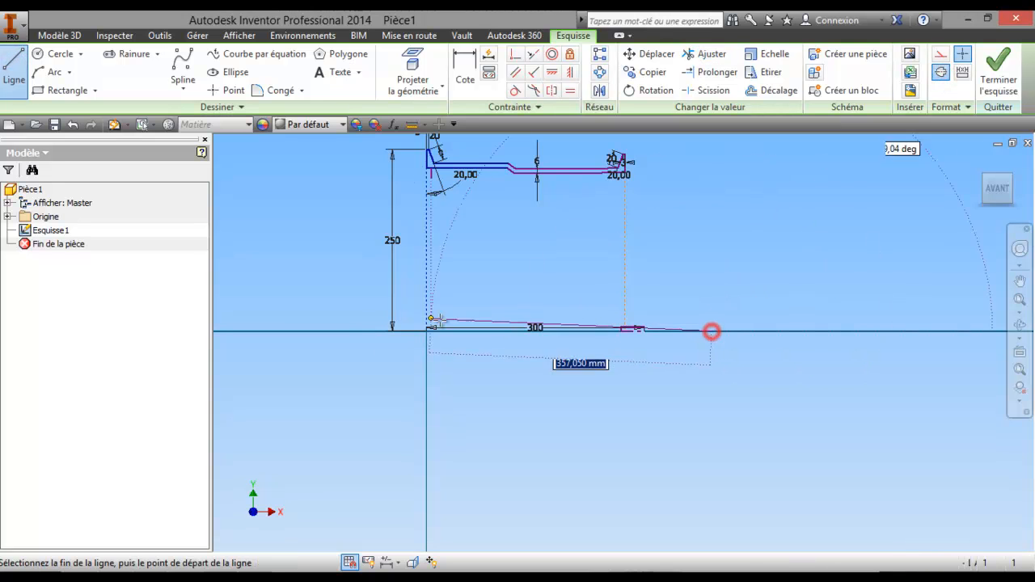
pyautogui.click(340, 332)
pyautogui.rightClick(317, 283)
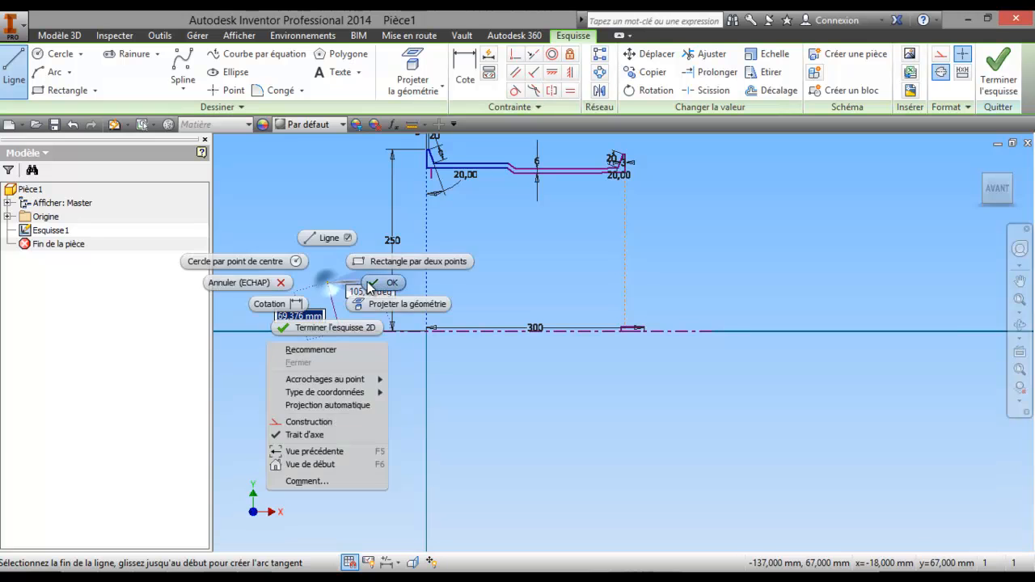
pyautogui.click(363, 276)
# - Trim the leftover vertical stub below the left end of the wall profile
pyautogui.scroll(-8, 342, 298)
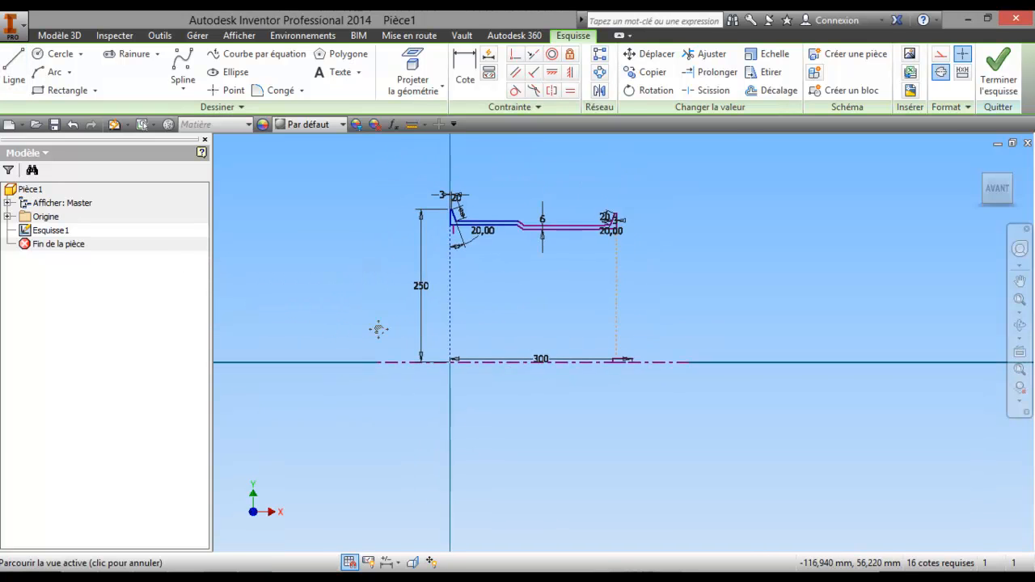
pyautogui.click(705, 54)
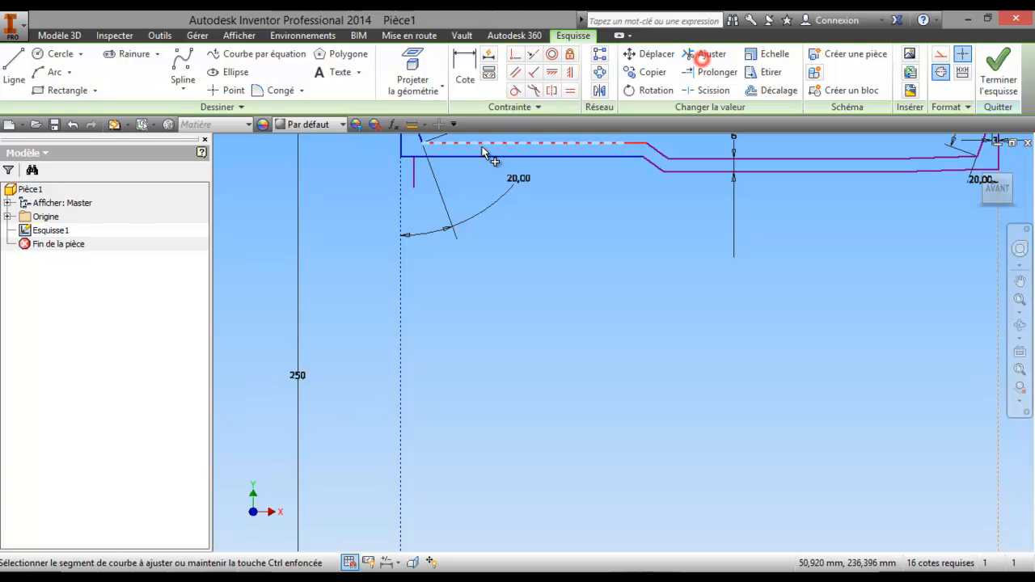
pyautogui.click(414, 162)
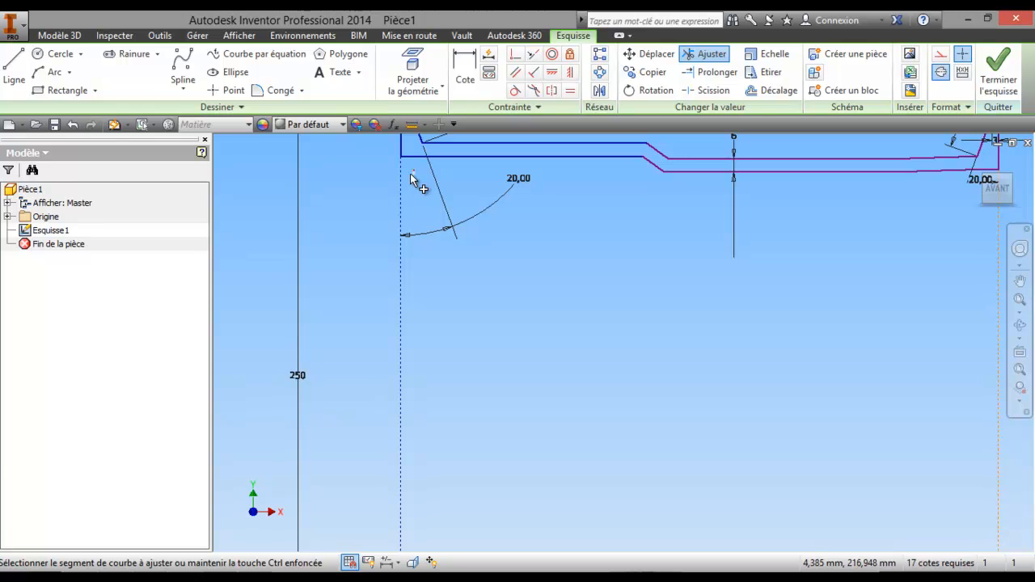
pyautogui.scroll(-4, 413, 174)
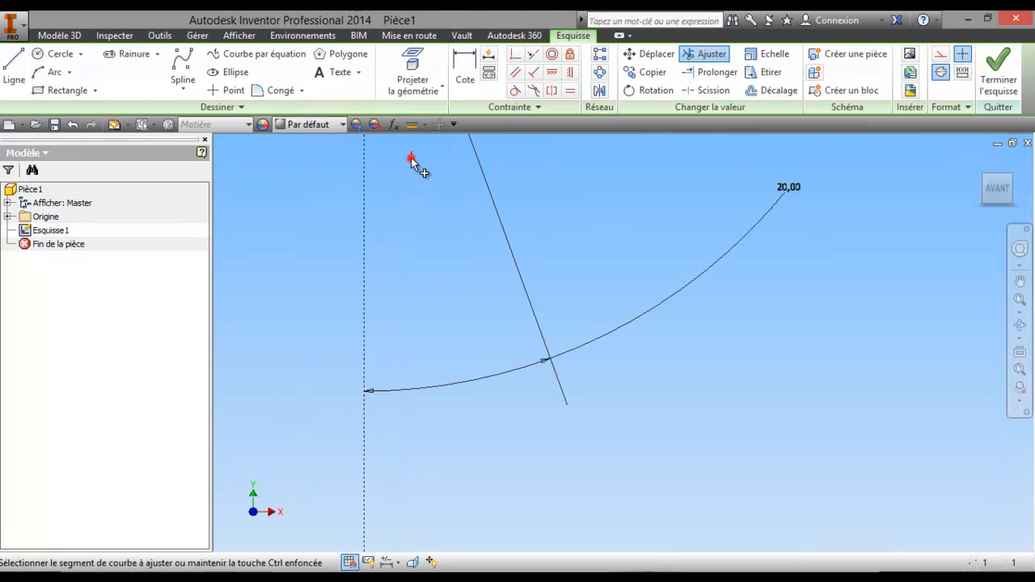
pyautogui.scroll(4, 421, 218)
pyautogui.moveTo(596, 321)
pyautogui.mouseDown(button='middle')
pyautogui.moveTo(547, 245)
pyautogui.moveTo(529, 266)
pyautogui.moveTo(556, 210)
pyautogui.mouseUp(button='middle')
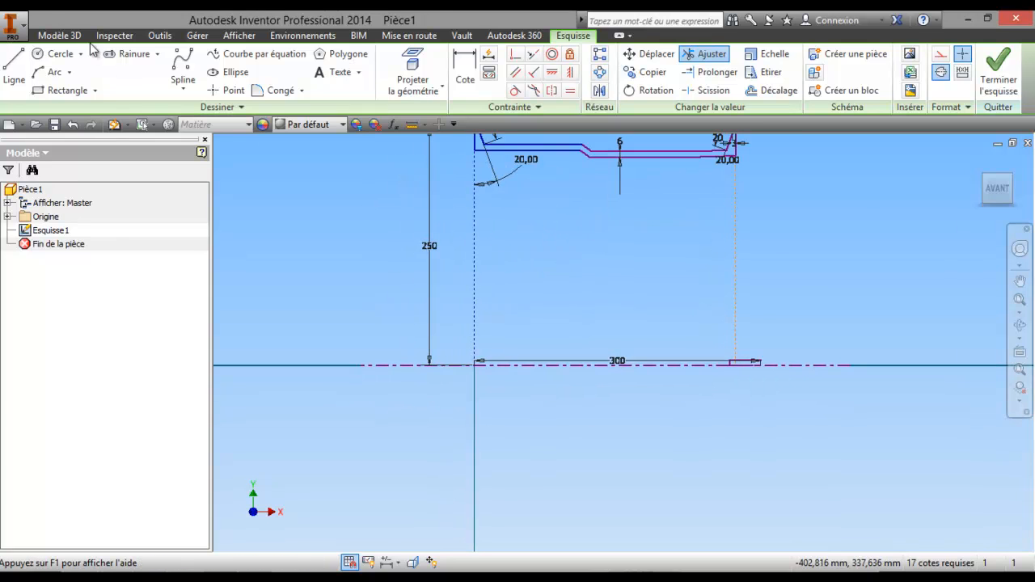
# - Draw a 100 mm vertical line up from the origin and convert it from a centerline to a normal line
pyautogui.click(14, 67)
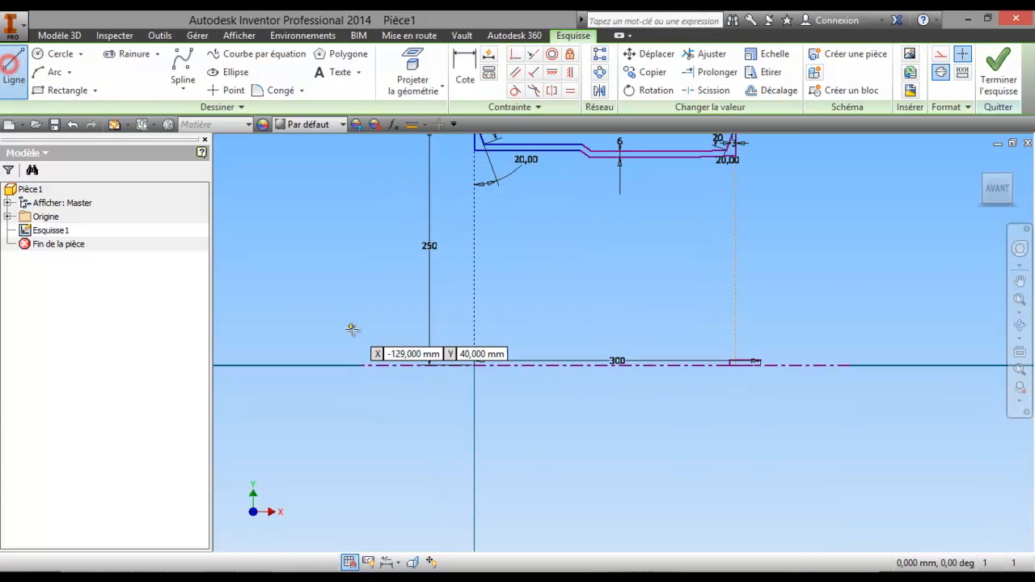
pyautogui.click(474, 366)
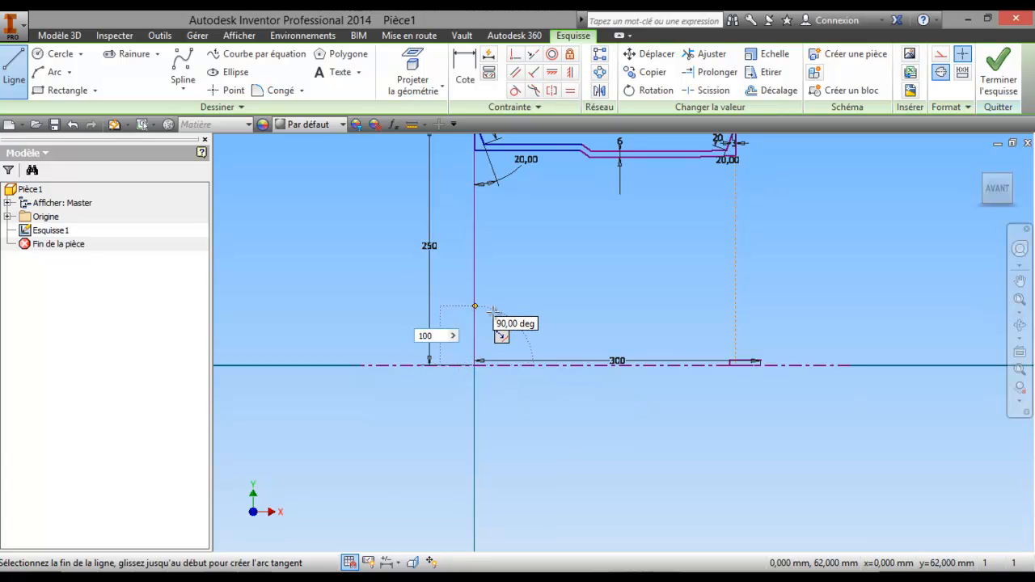
pyautogui.write('100')
pyautogui.press('Return')
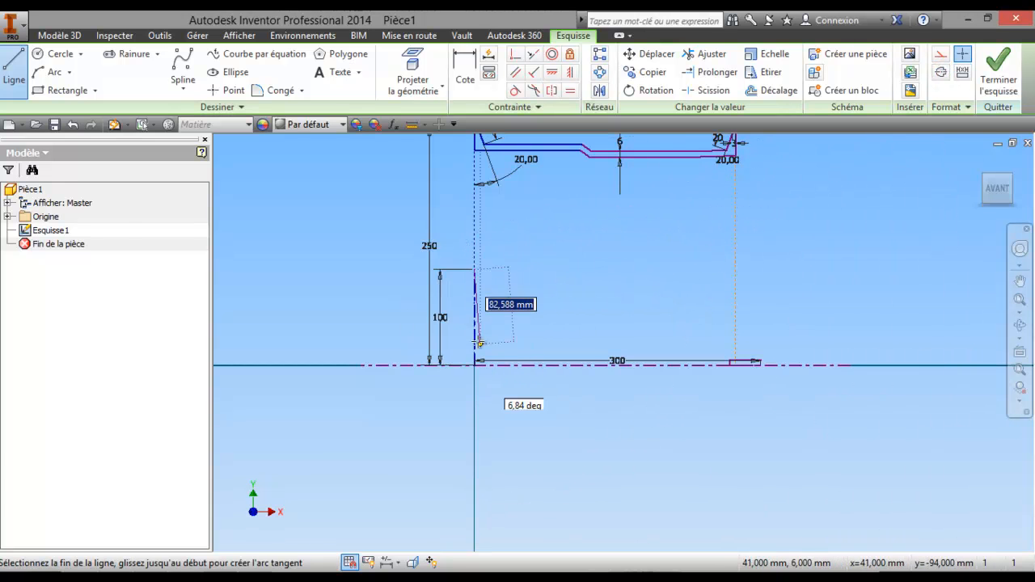
pyautogui.rightClick(551, 308)
pyautogui.click(598, 307)
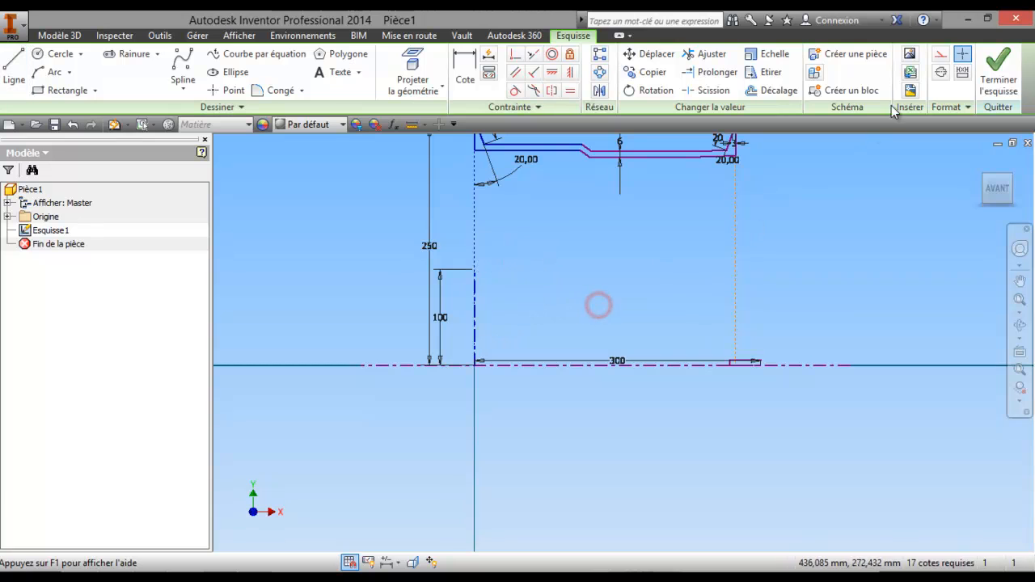
pyautogui.click(939, 74)
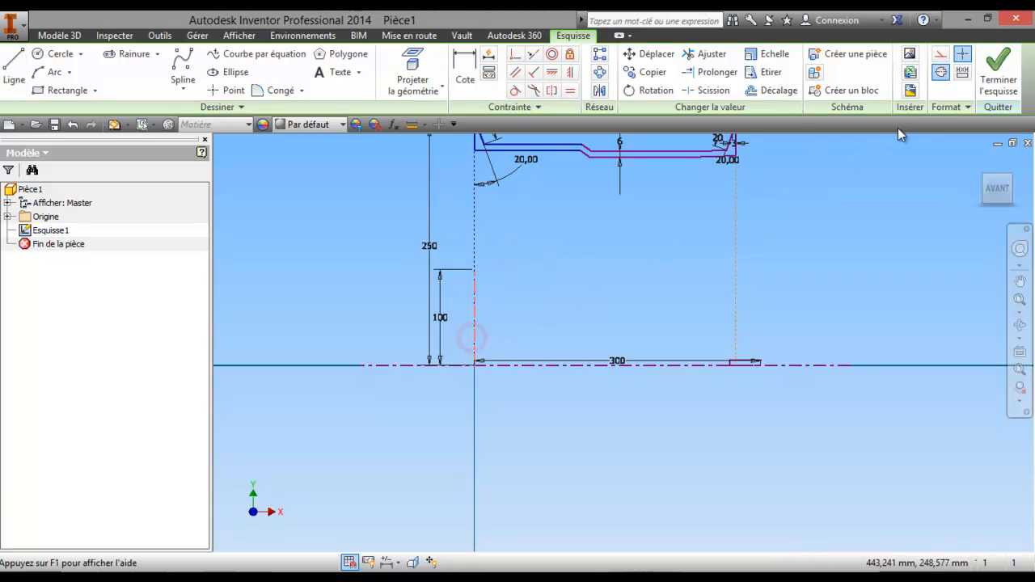
pyautogui.click(941, 72)
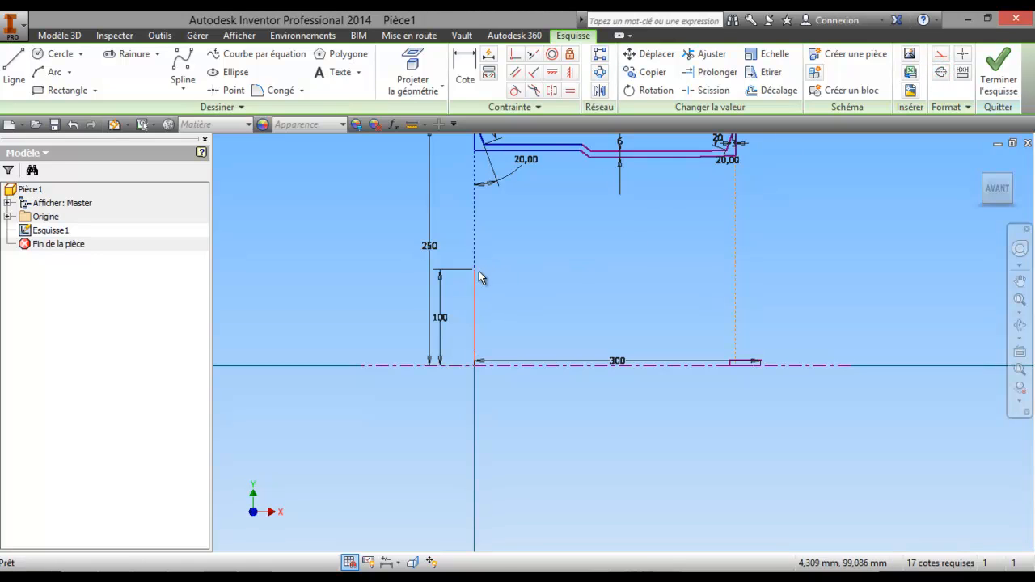
# - Try drawing a 100 mm horizontal line from the upper end of the 100 mm vertical line, and undo it
pyautogui.click(14, 68)
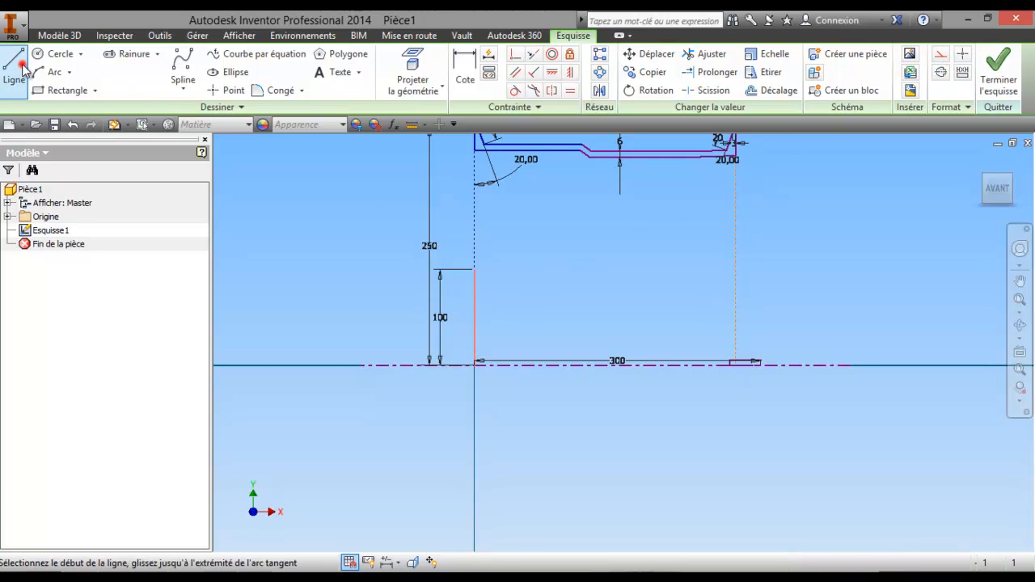
pyautogui.click(475, 269)
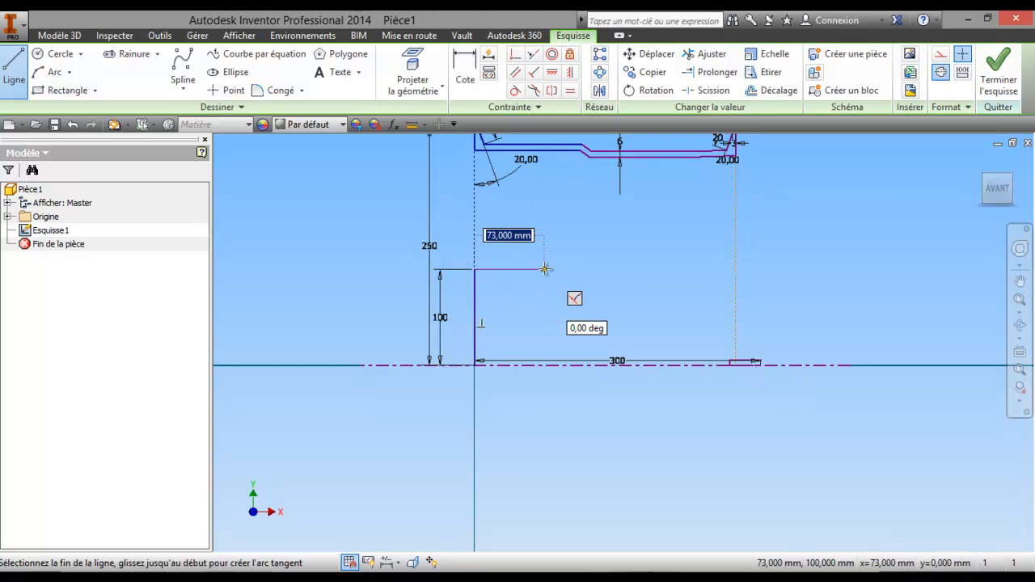
pyautogui.write('100')
pyautogui.press('Return')
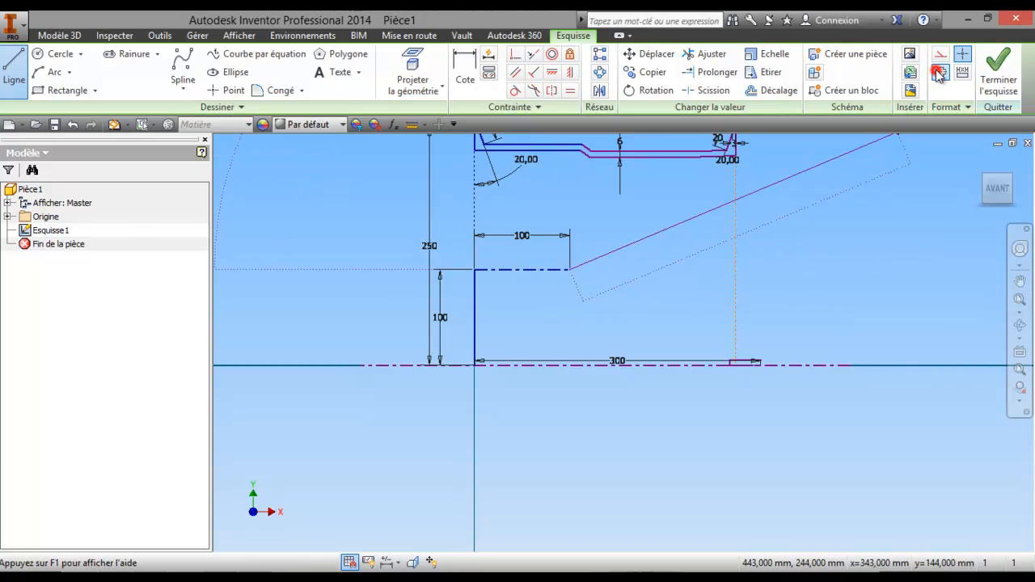
pyautogui.rightClick(543, 305)
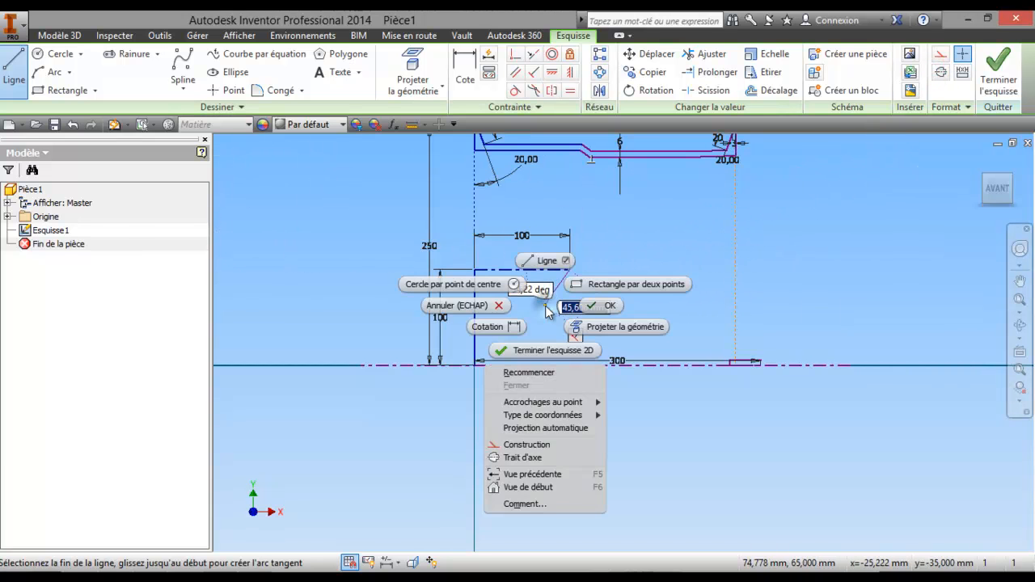
pyautogui.click(482, 306)
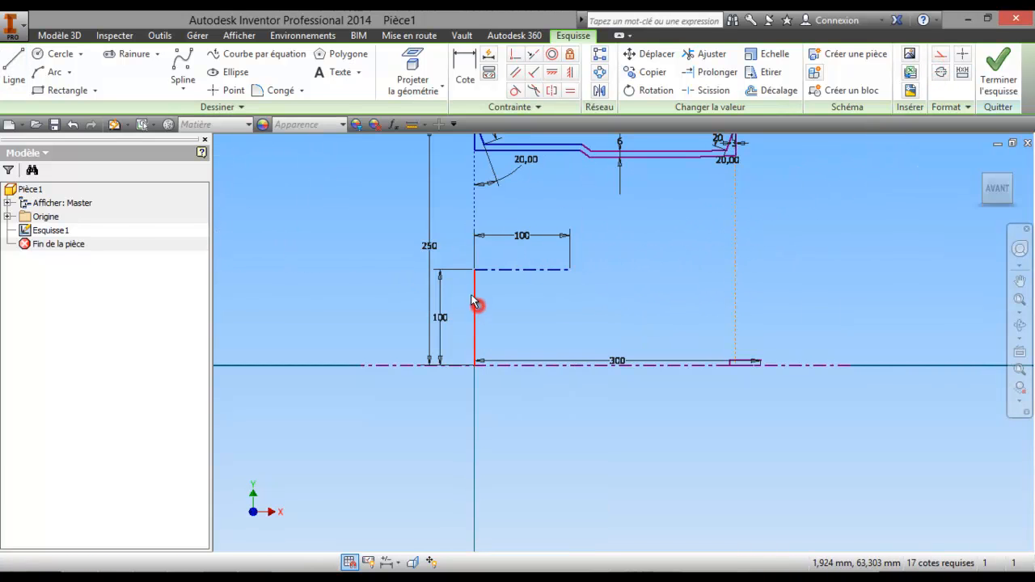
pyautogui.click(72, 123)
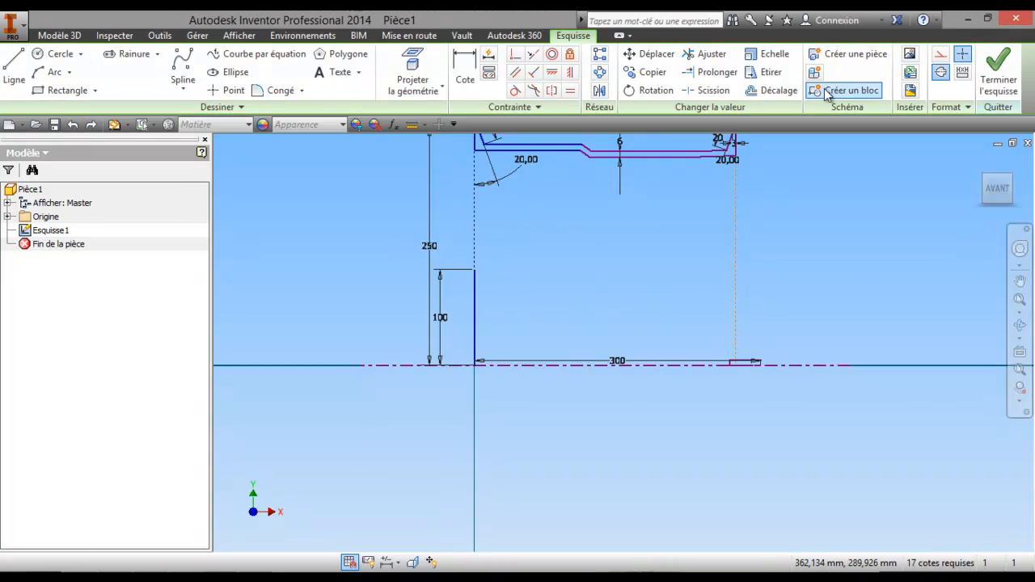
# - Draw a 100 mm horizontal line starting at the upper end of the 100 mm vertical line
pyautogui.click(13, 68)
pyautogui.click(474, 269)
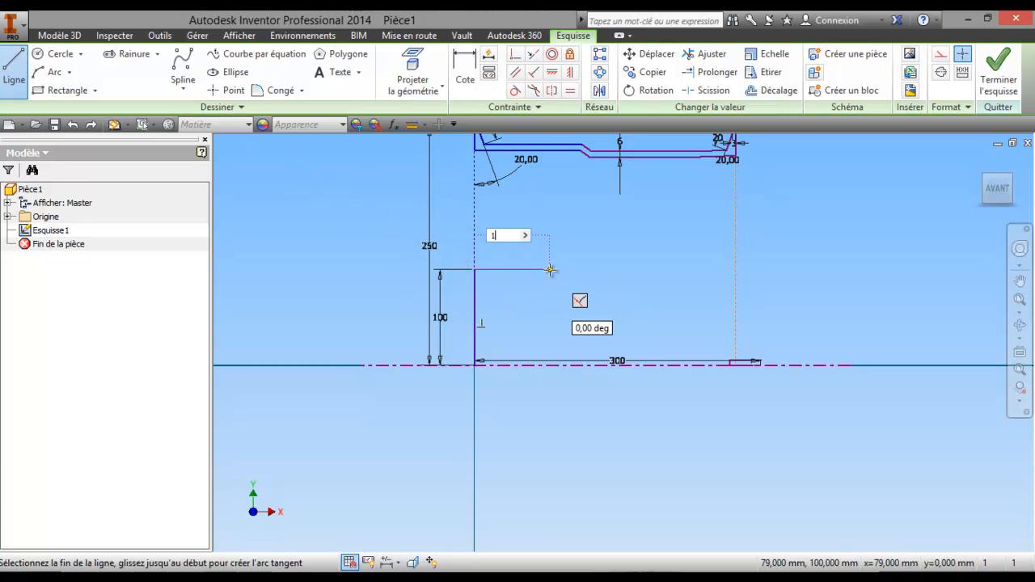
pyautogui.click(570, 269)
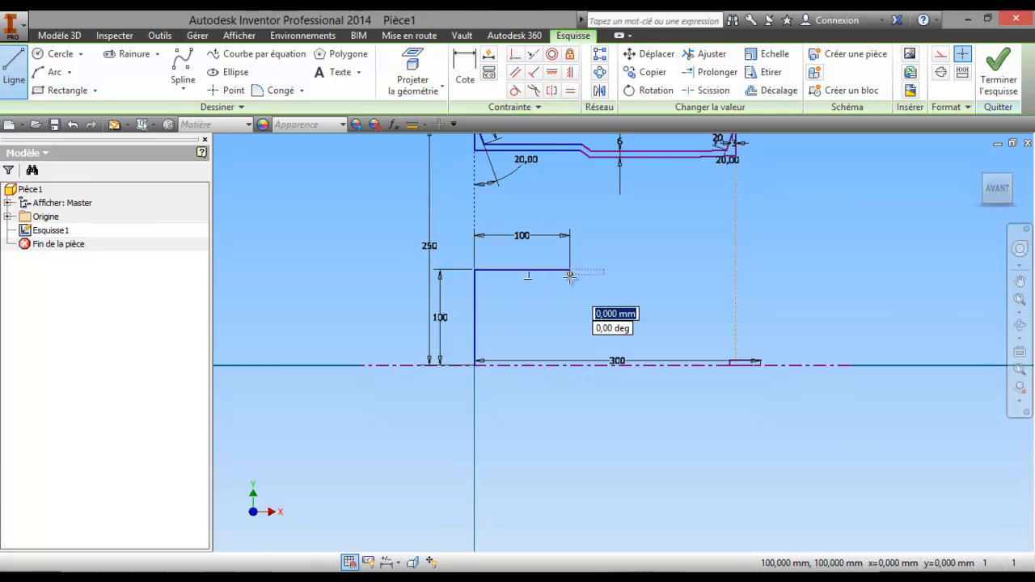
# - Close the inner section with a vertical line down to the centerline and a line along it from the origin, and finish the sketch
pyautogui.click(570, 361)
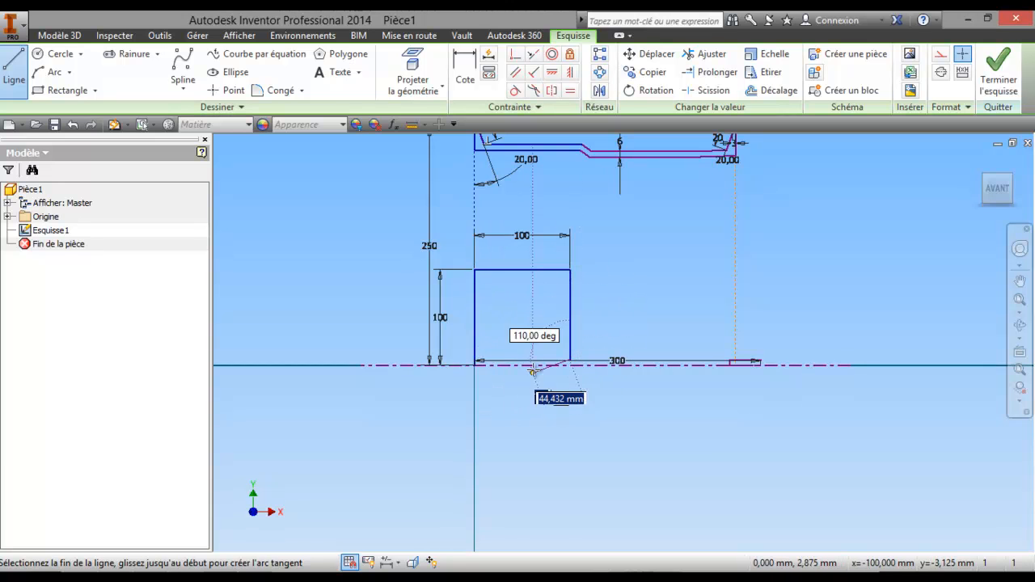
pyautogui.click(571, 365)
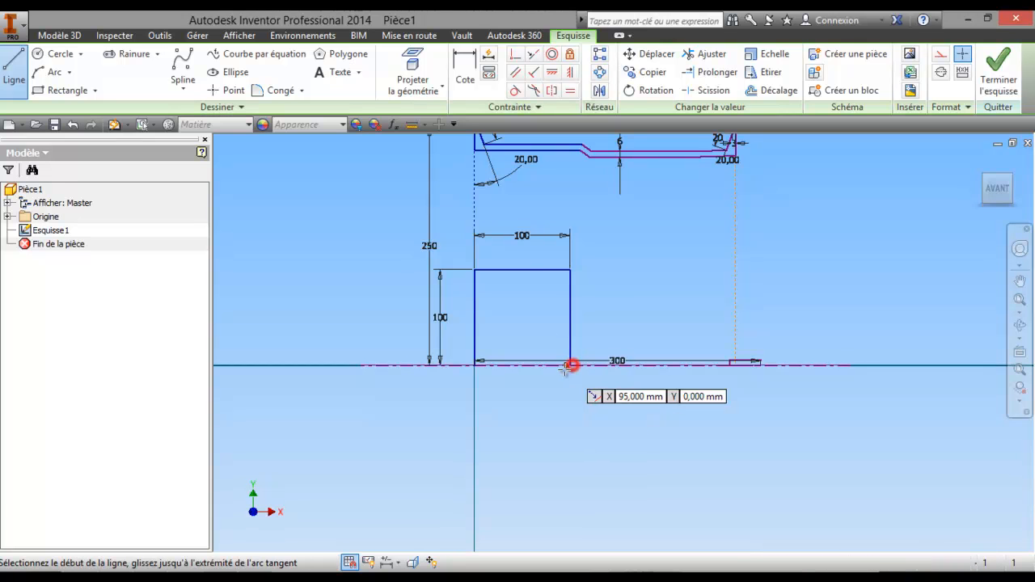
pyautogui.click(475, 366)
pyautogui.click(571, 364)
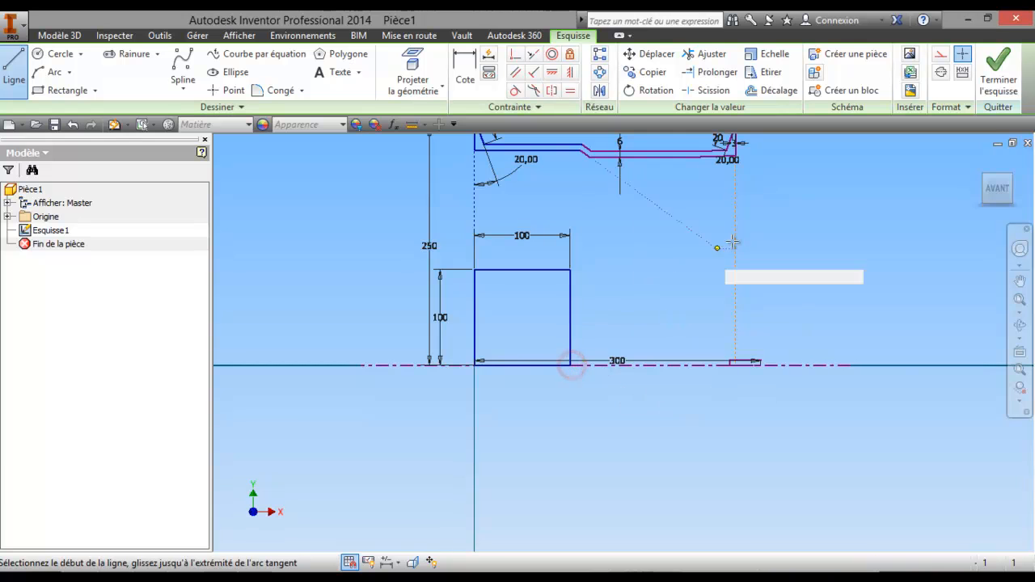
pyautogui.scroll(-3, 760, 239)
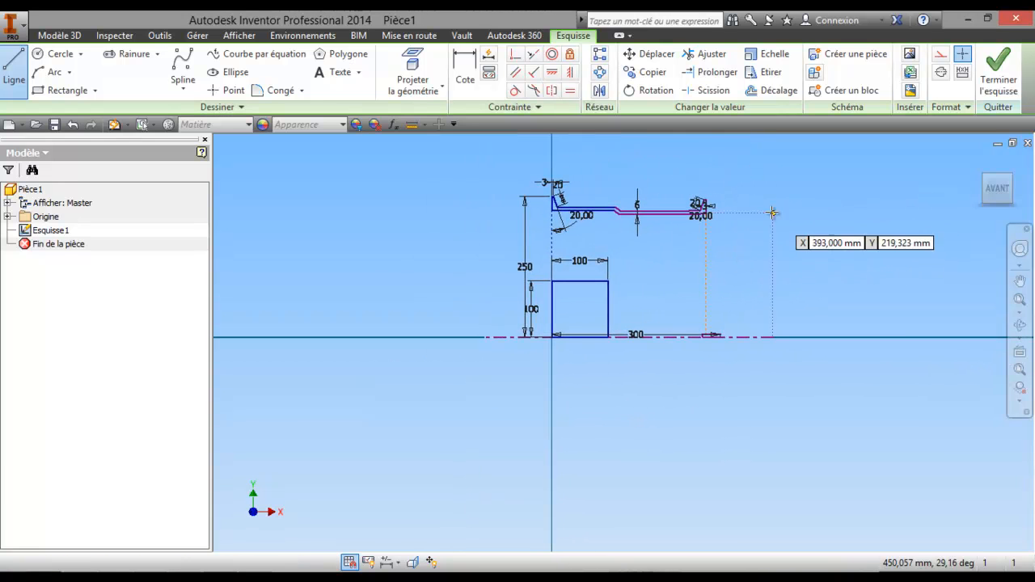
pyautogui.scroll(3, 682, 228)
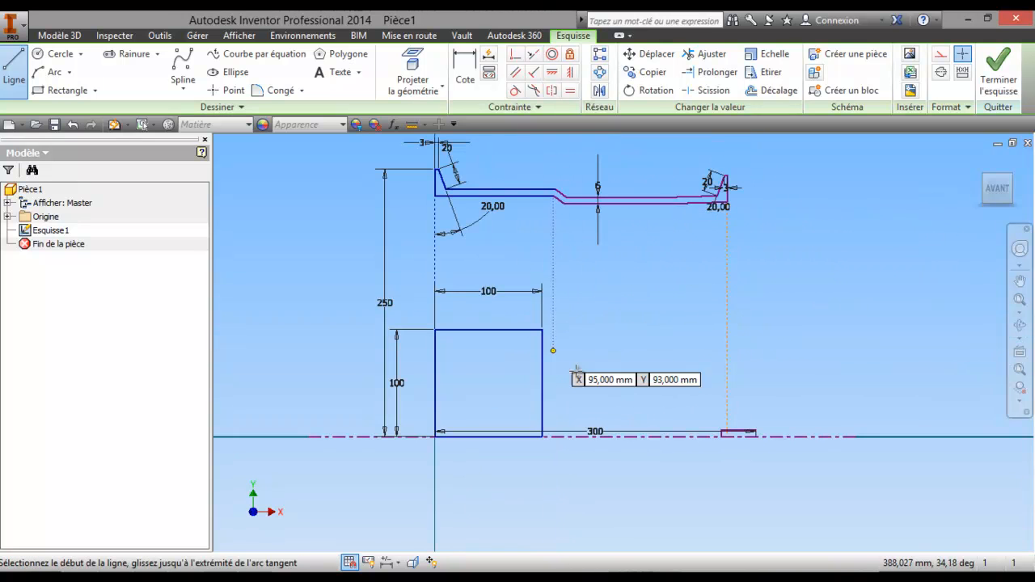
pyautogui.click(991, 81)
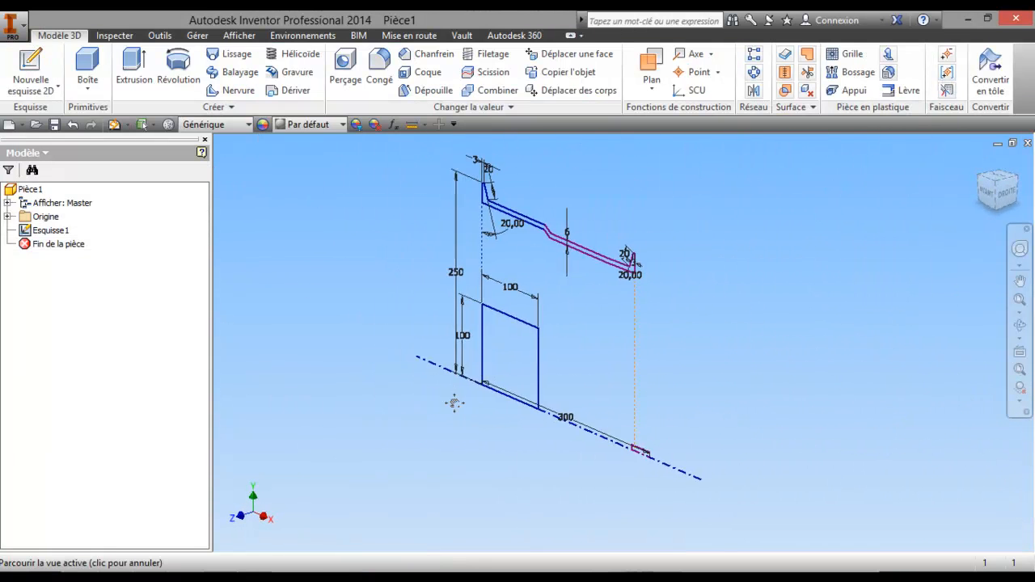
pyautogui.click(169, 68)
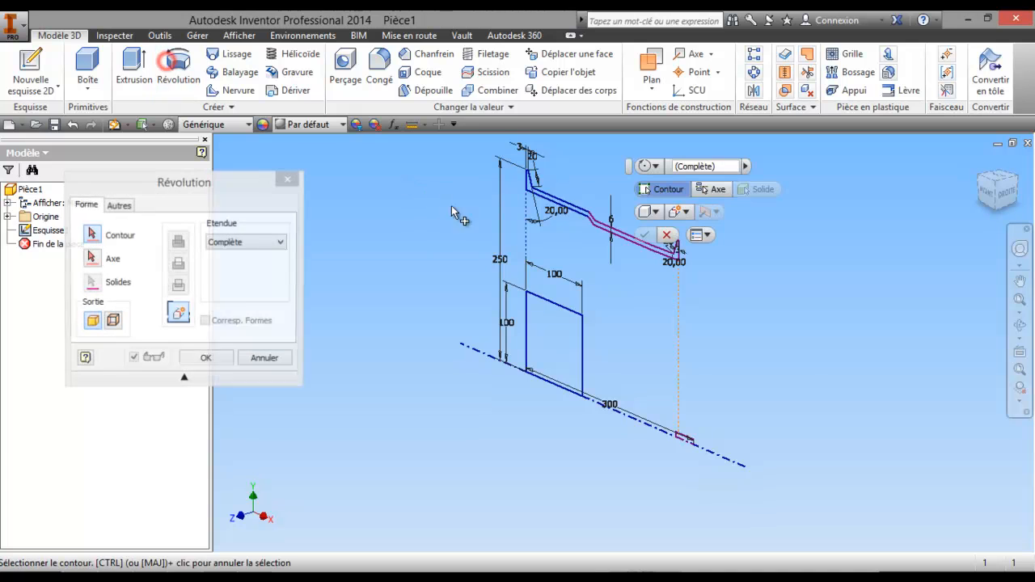
pyautogui.scroll(3, 530, 182)
pyautogui.click(526, 190)
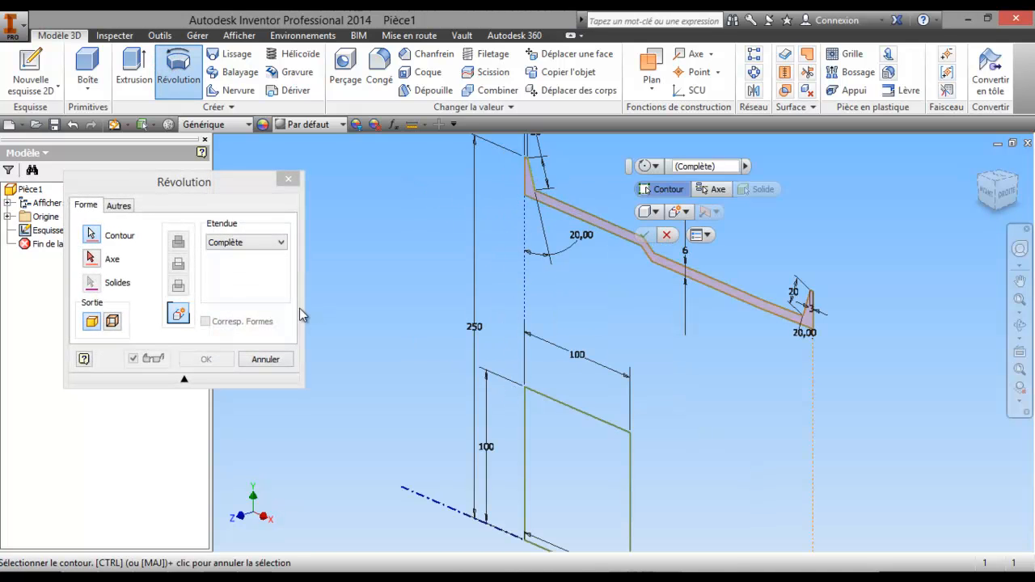
pyautogui.click(264, 360)
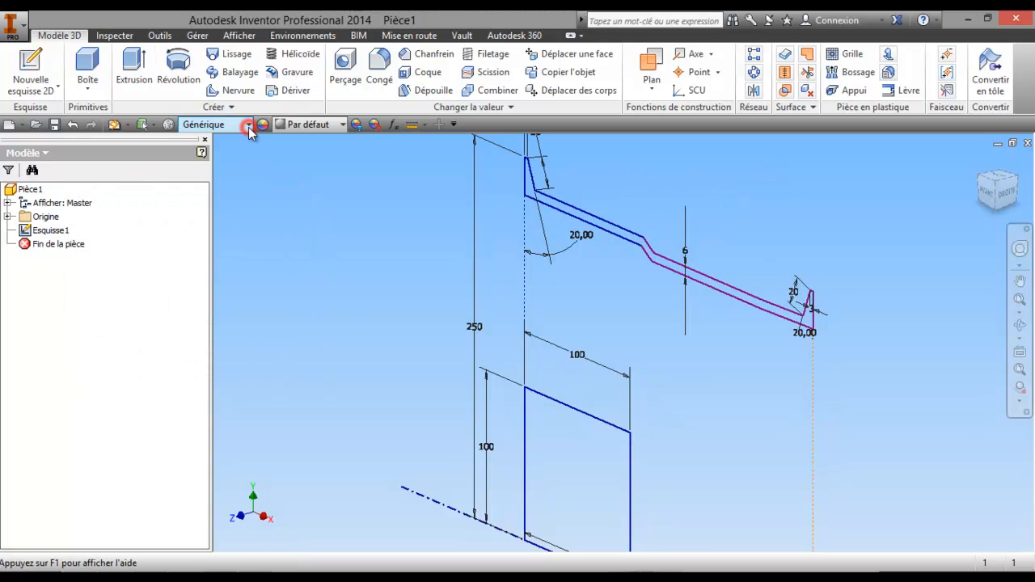
# - Set the part's material to Argent from the Inventor material library
pyautogui.click(248, 124)
pyautogui.scroll(5, 247, 254)
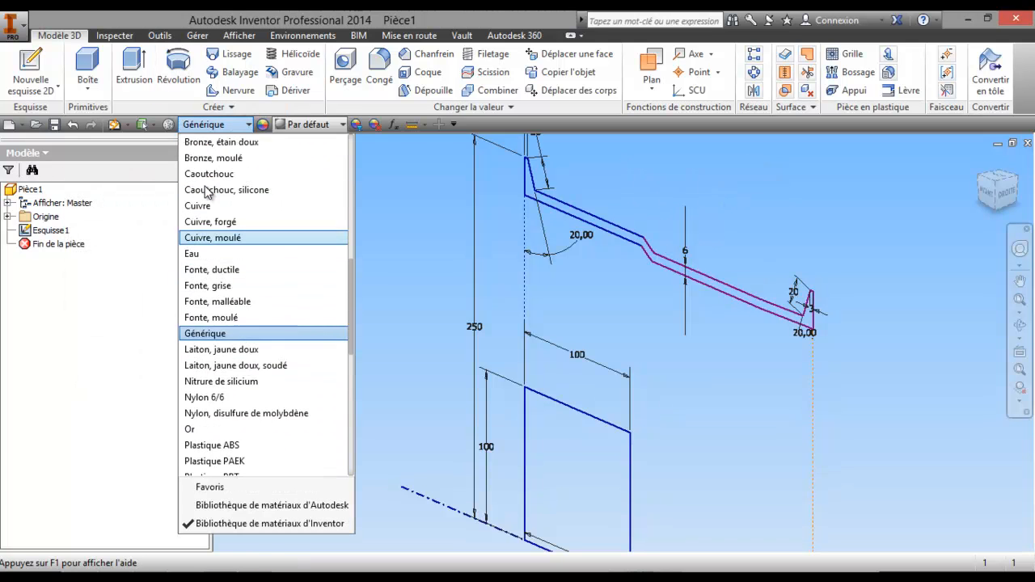
pyautogui.scroll(4, 208, 194)
pyautogui.click(215, 207)
# - Revolve the wall profile and the inner square section together a full turn (Complète) around the centerline
pyautogui.click(342, 248)
pyautogui.scroll(1, 342, 248)
pyautogui.moveTo(342, 249)
pyautogui.mouseDown(button='middle')
pyautogui.moveTo(349, 228)
pyautogui.moveTo(393, 230)
pyautogui.mouseUp(button='middle')
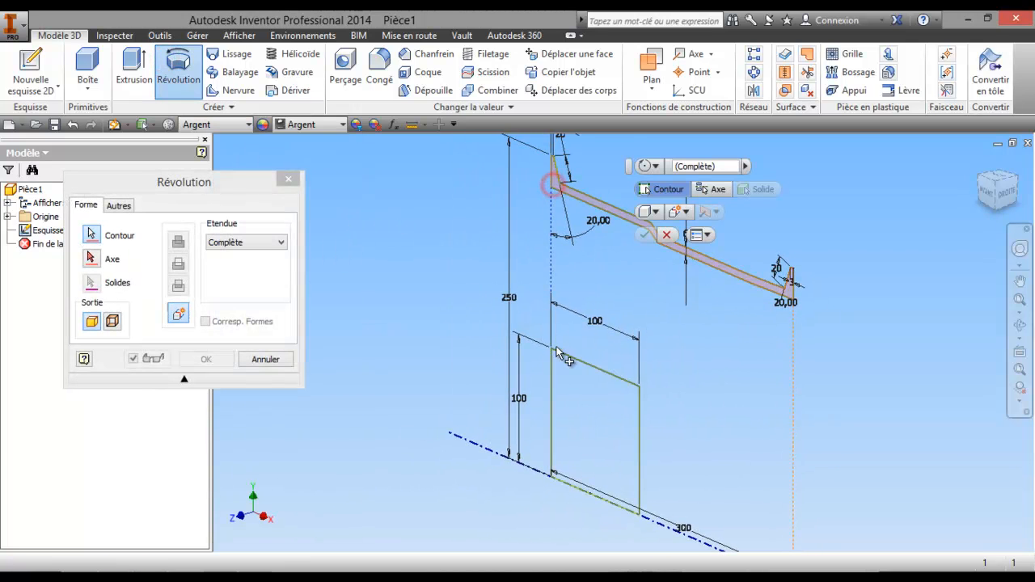
pyautogui.click(579, 378)
pyautogui.moveTo(381, 291); pyautogui.dragTo(413, 281, button='middle')
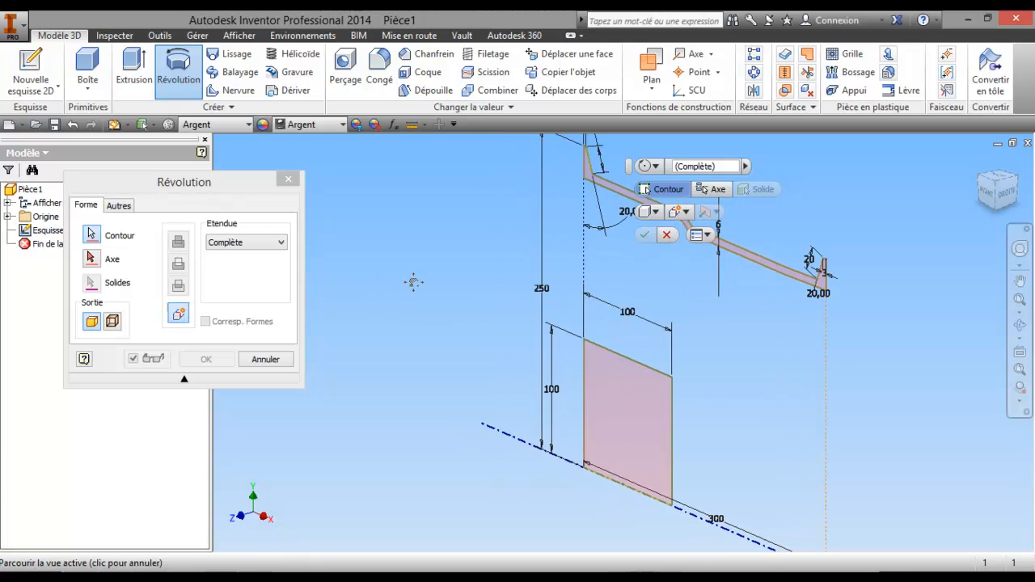
pyautogui.click(91, 260)
pyautogui.click(501, 433)
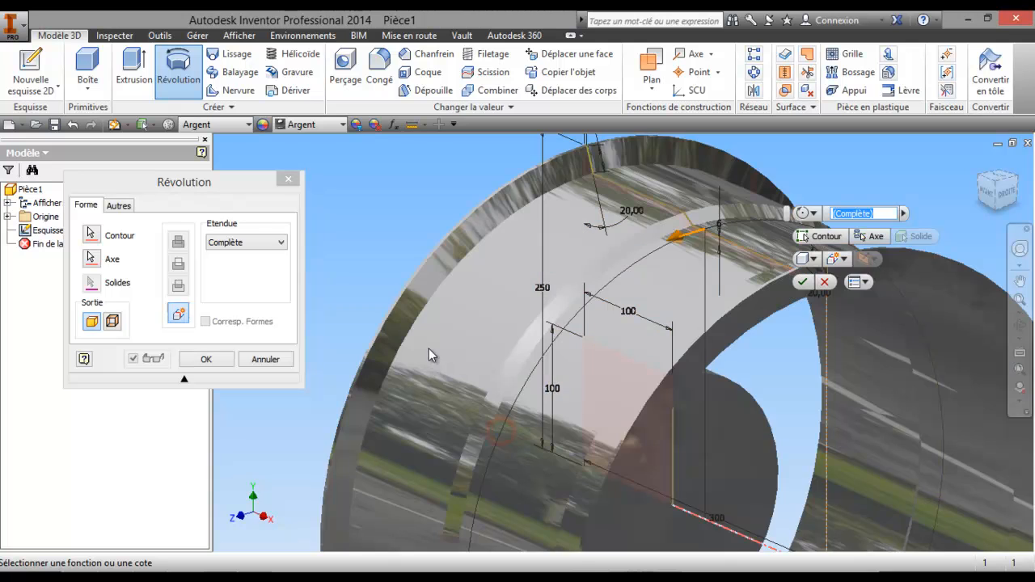
pyautogui.scroll(3, 377, 316)
pyautogui.moveTo(376, 316); pyautogui.dragTo(435, 252, button='middle')
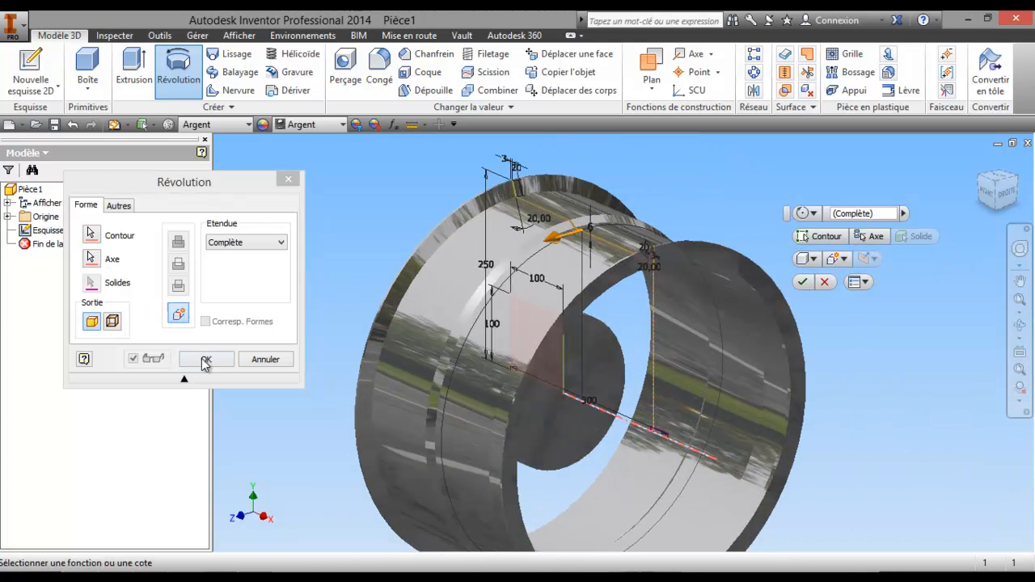
pyautogui.click(206, 359)
# - Start a sketch on the flat end face of the inner cylinder and draw a smaller concentric circle at its center
pyautogui.press('F4')
pyautogui.moveTo(518, 406); pyautogui.dragTo(768, 389)
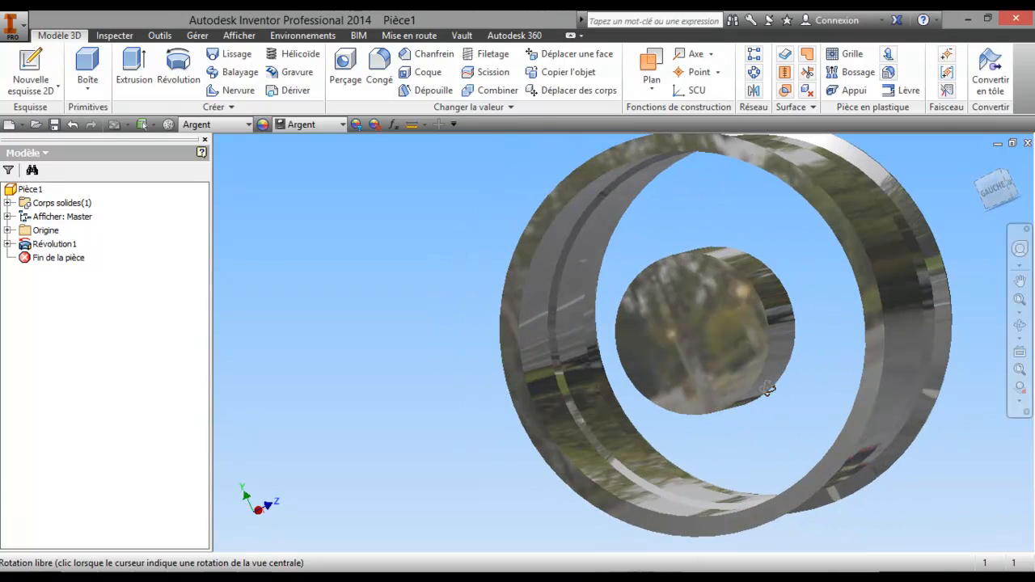
pyautogui.rightClick(740, 384)
pyautogui.click(631, 392)
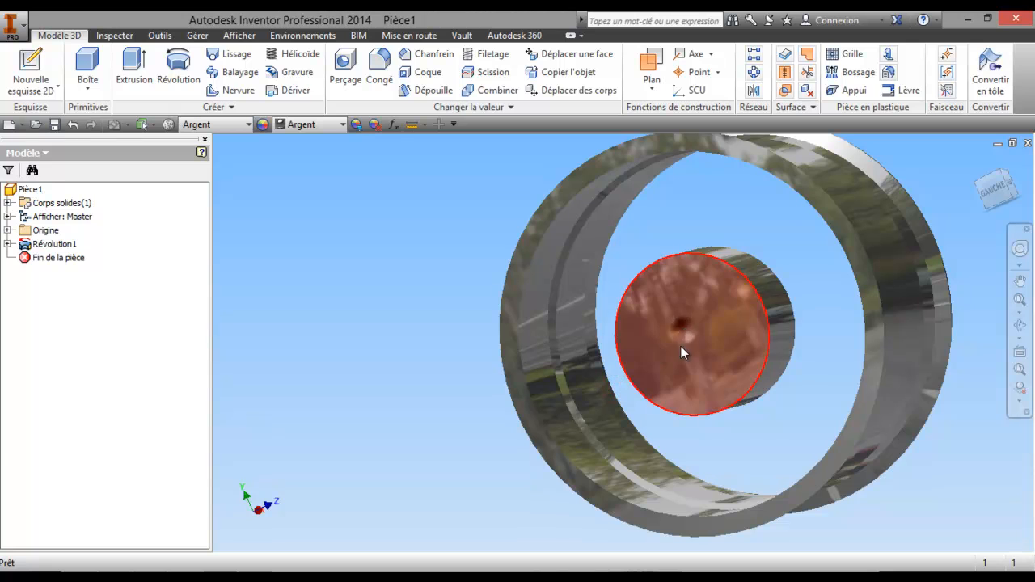
pyautogui.rightClick(683, 330)
pyautogui.click(665, 374)
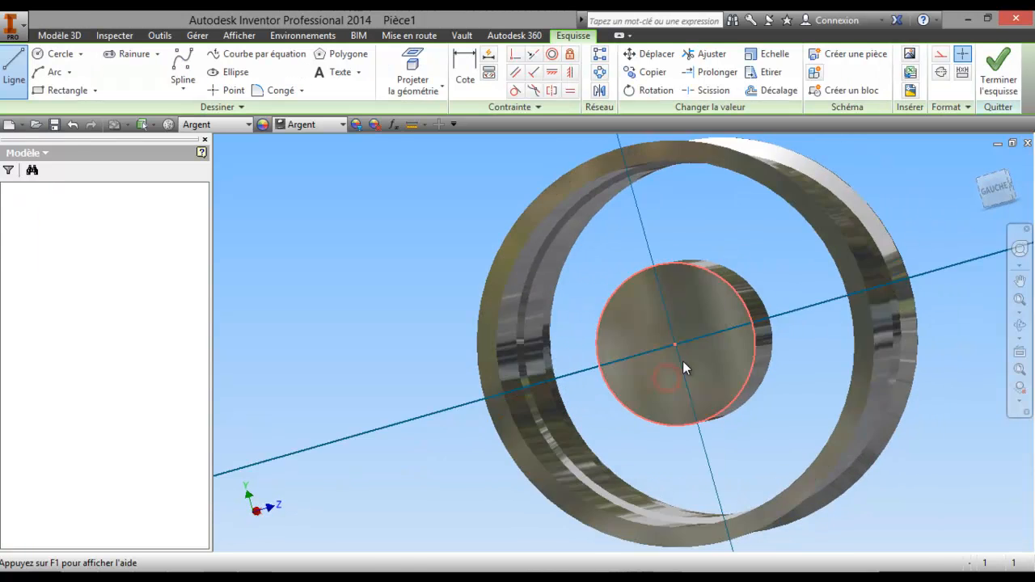
pyautogui.click(58, 53)
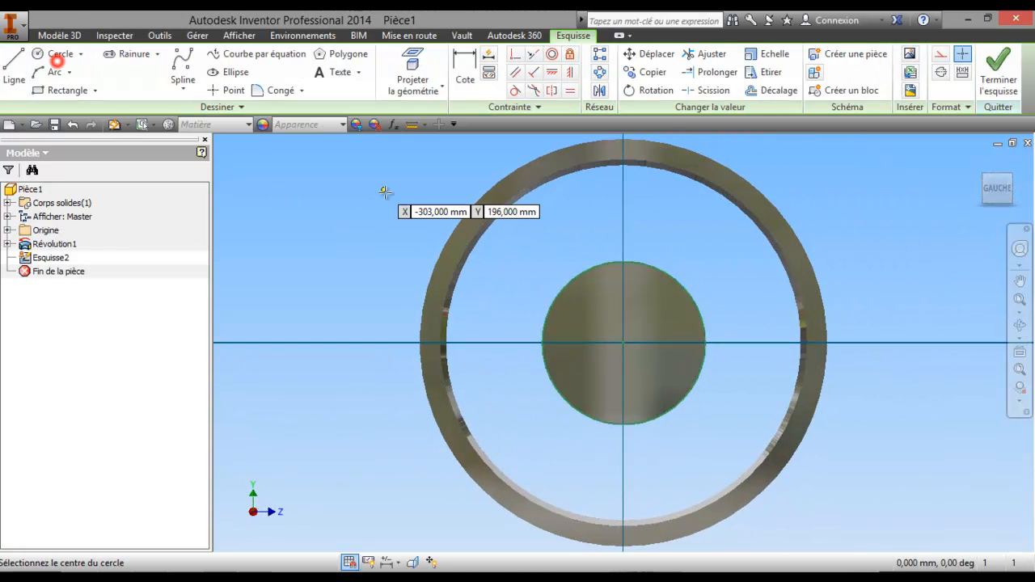
pyautogui.click(621, 344)
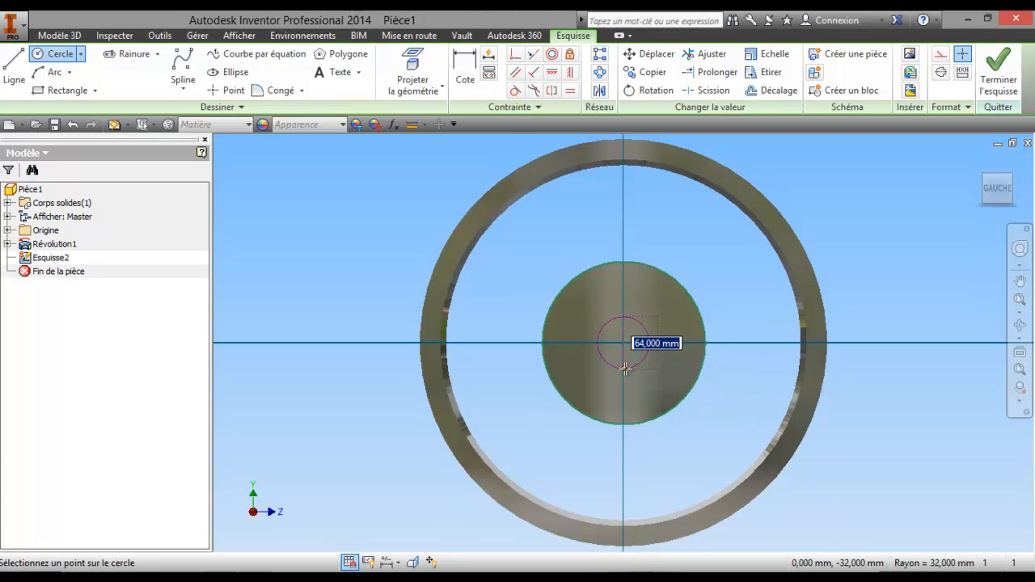
pyautogui.press('Return')
# - Finish the sketch and cut a central bore through the inner cylinder by extruding the small circle
pyautogui.click(998, 79)
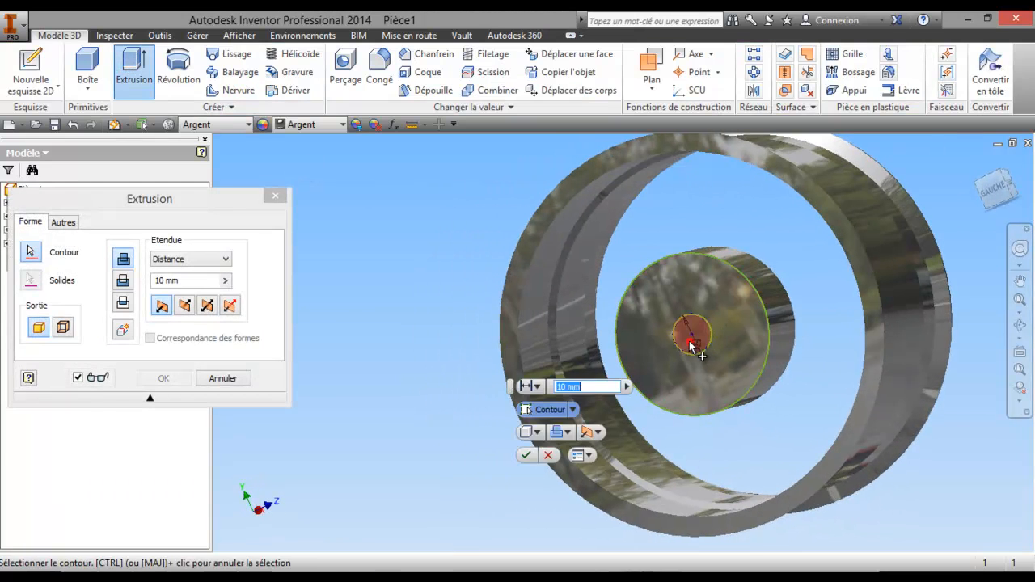
pyautogui.moveTo(677, 340); pyautogui.dragTo(794, 311)
pyautogui.click(165, 378)
# - Start a sketch on the inner cylinder's bored end face and offset its outer edge inward by about 29 mm
pyautogui.rightClick(666, 320)
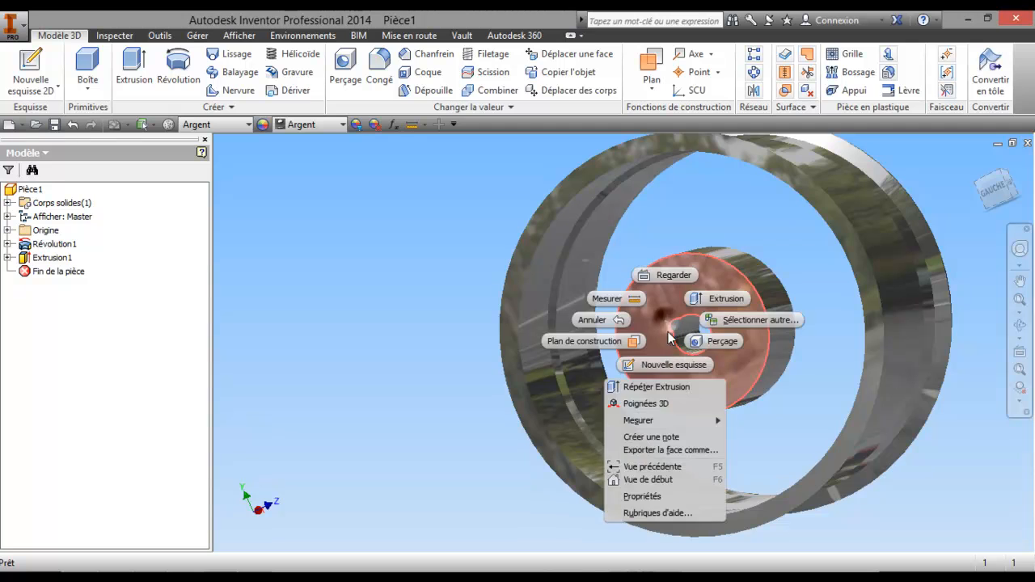
pyautogui.click(665, 370)
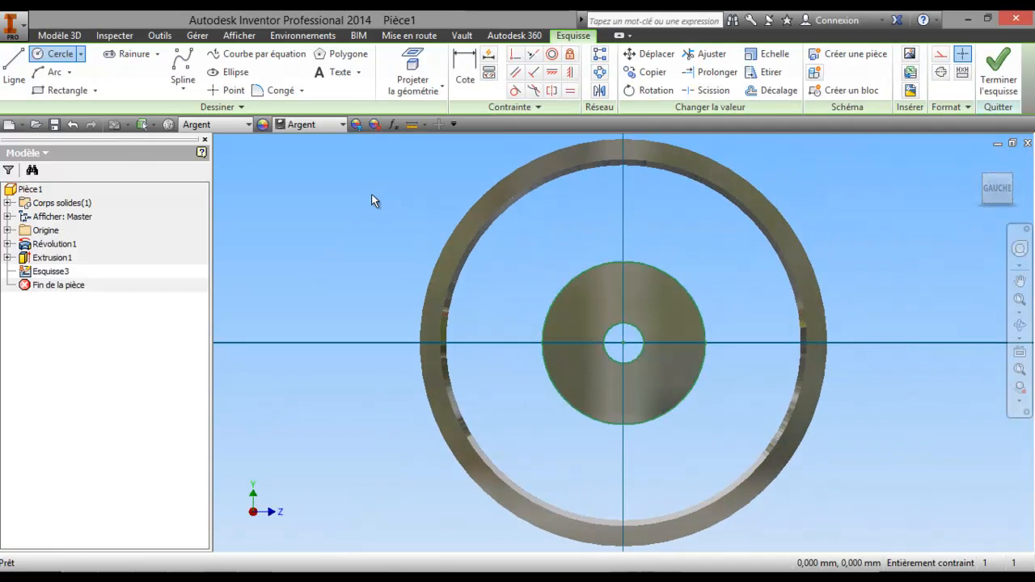
pyautogui.click(543, 304)
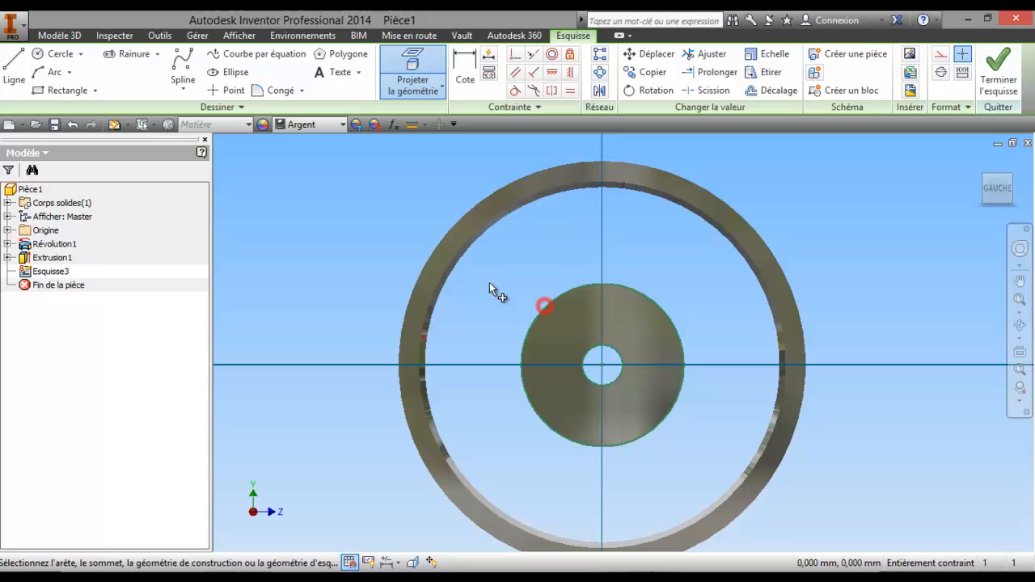
pyautogui.click(775, 91)
pyautogui.click(579, 285)
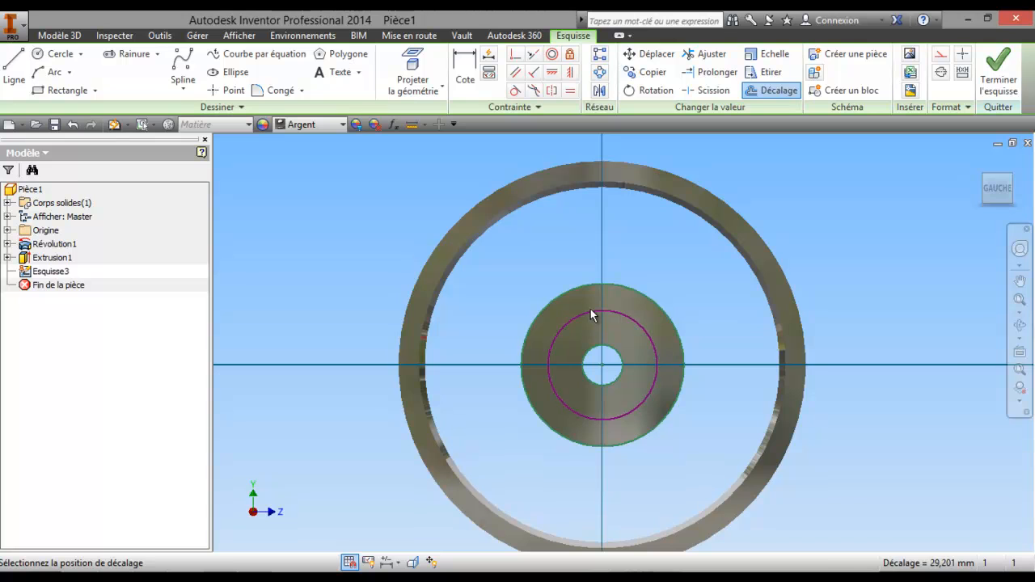
pyautogui.click(590, 309)
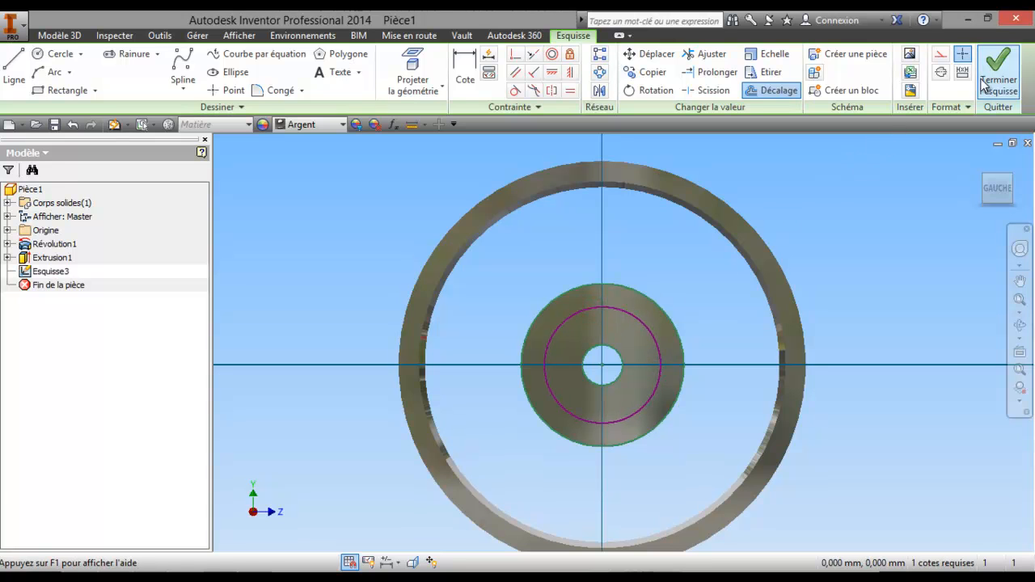
# - Draw a 19 mm diameter circle centered where the offset circle crosses the horizontal axis, on the negative side
pyautogui.click(33, 54)
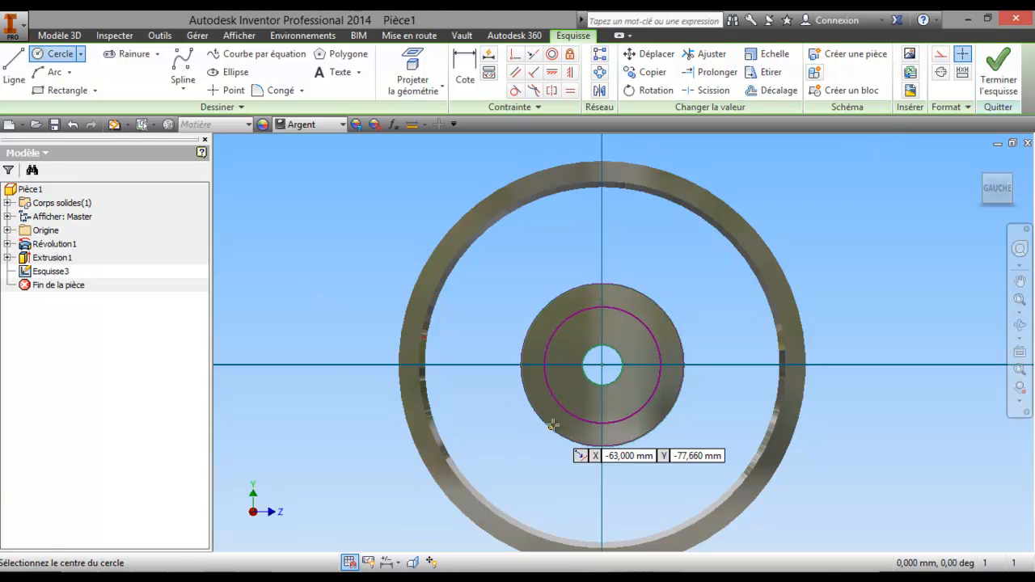
pyautogui.click(546, 365)
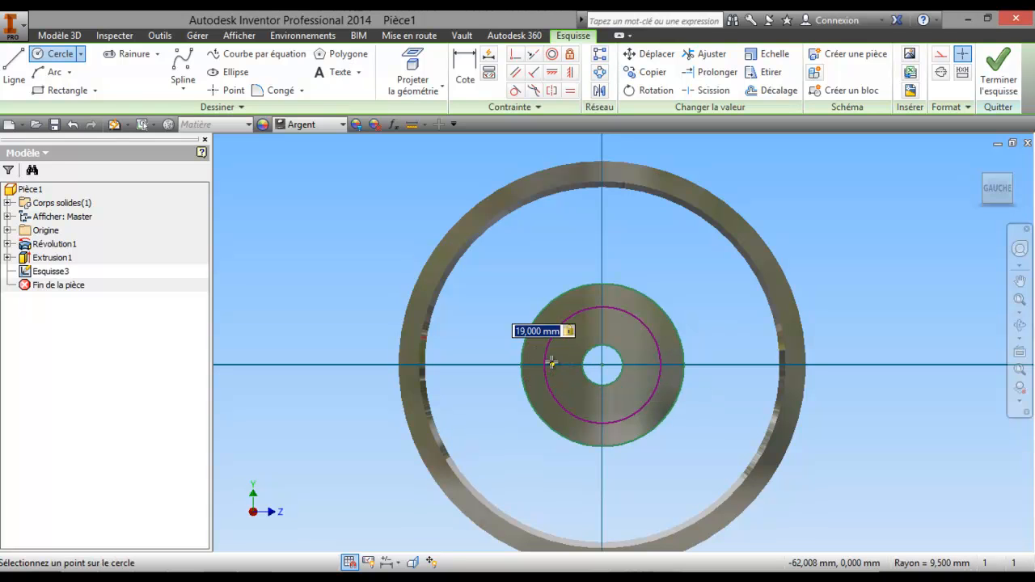
pyautogui.click(550, 363)
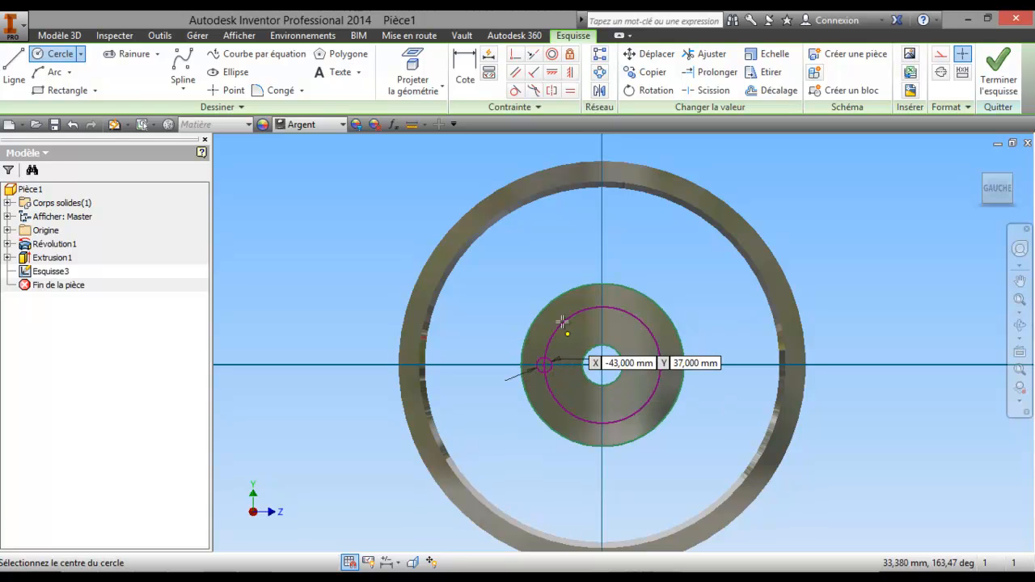
# - Pattern the 19 mm circle circularly around the bore's center with 6 instances over 360 deg, and finish the sketch
pyautogui.click(598, 74)
pyautogui.scroll(4, 533, 361)
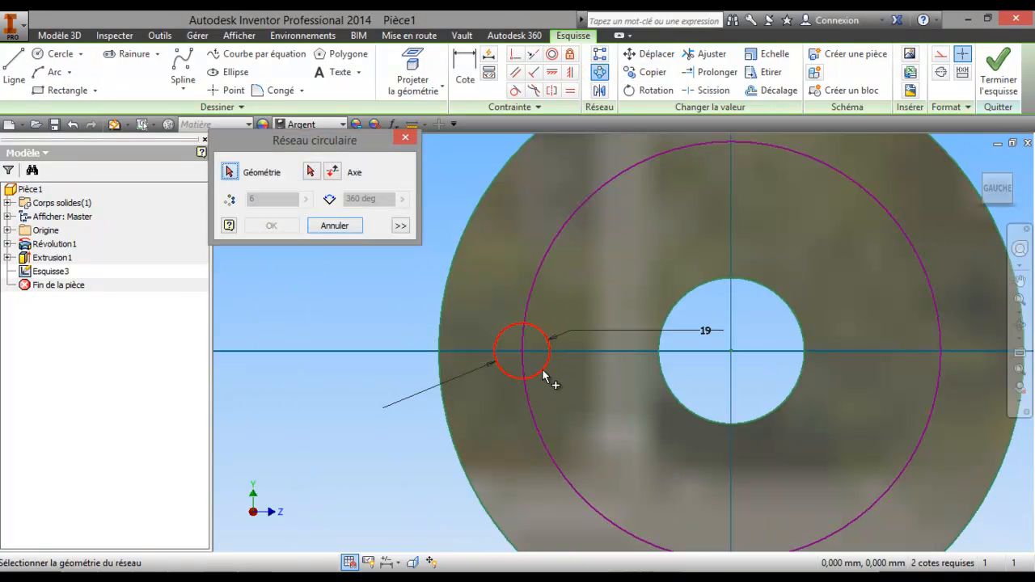
pyautogui.click(310, 171)
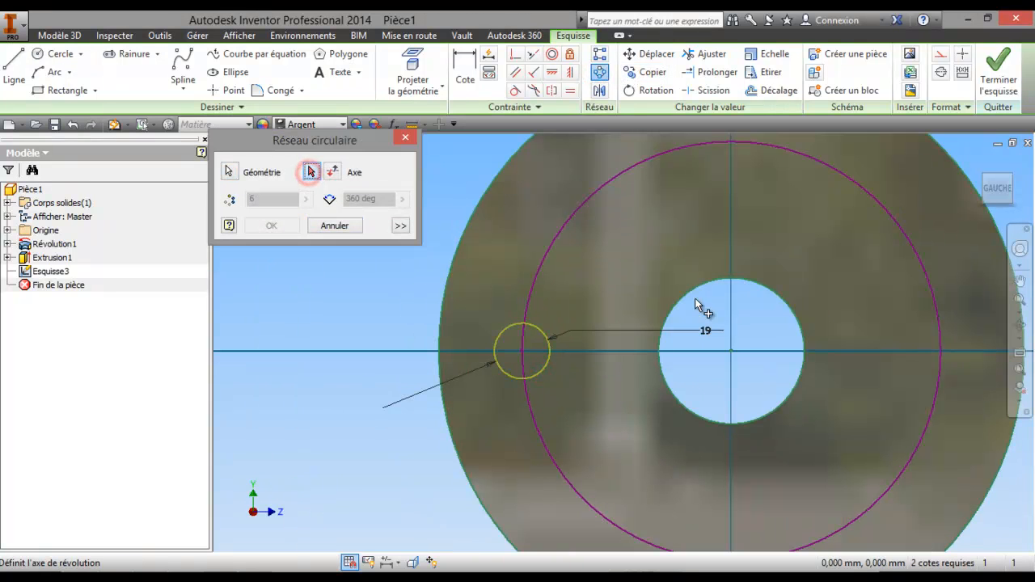
pyautogui.click(729, 349)
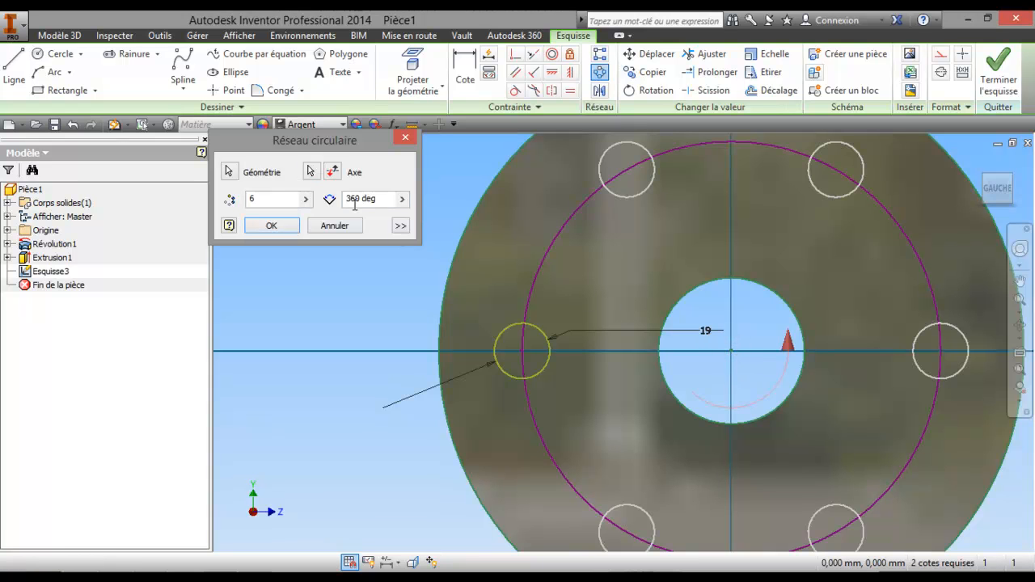
pyautogui.click(271, 227)
pyautogui.scroll(-2, 361, 262)
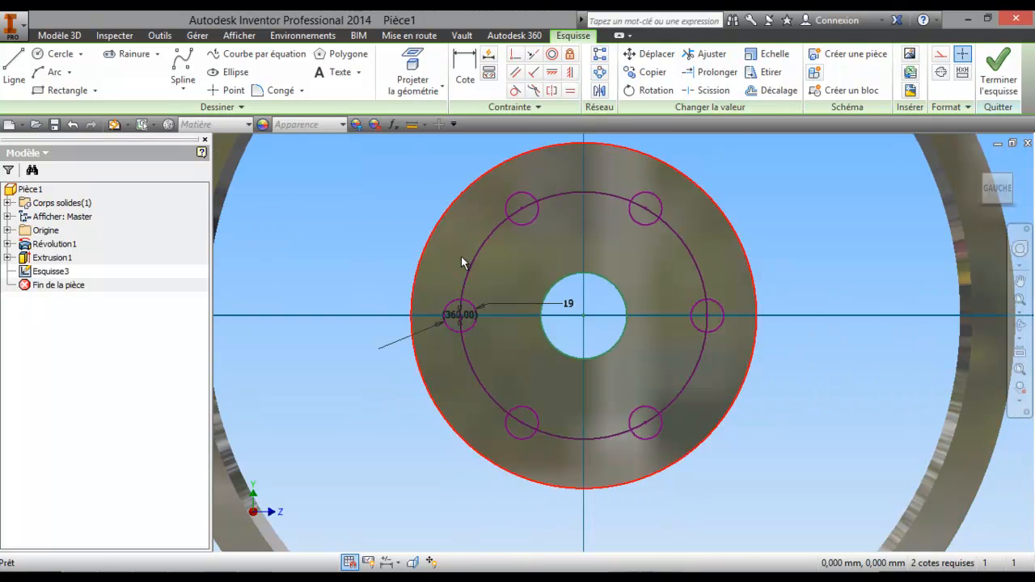
pyautogui.click(998, 71)
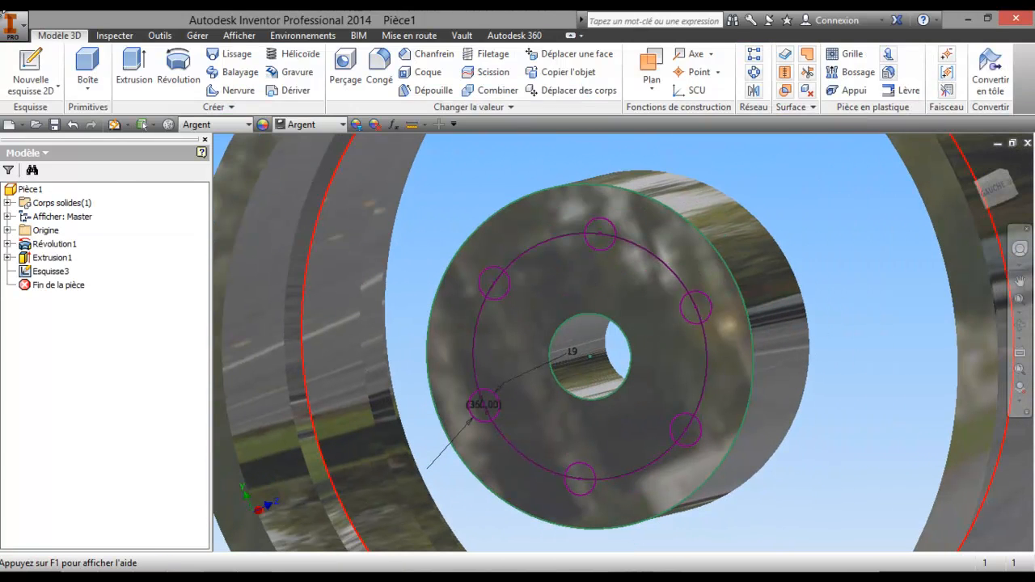
# - Cut six bolt holes through the hub by extruding the patterned 19 mm circles 329.25 mm into the inner cylinder
pyautogui.click(134, 69)
pyautogui.scroll(3, 585, 233)
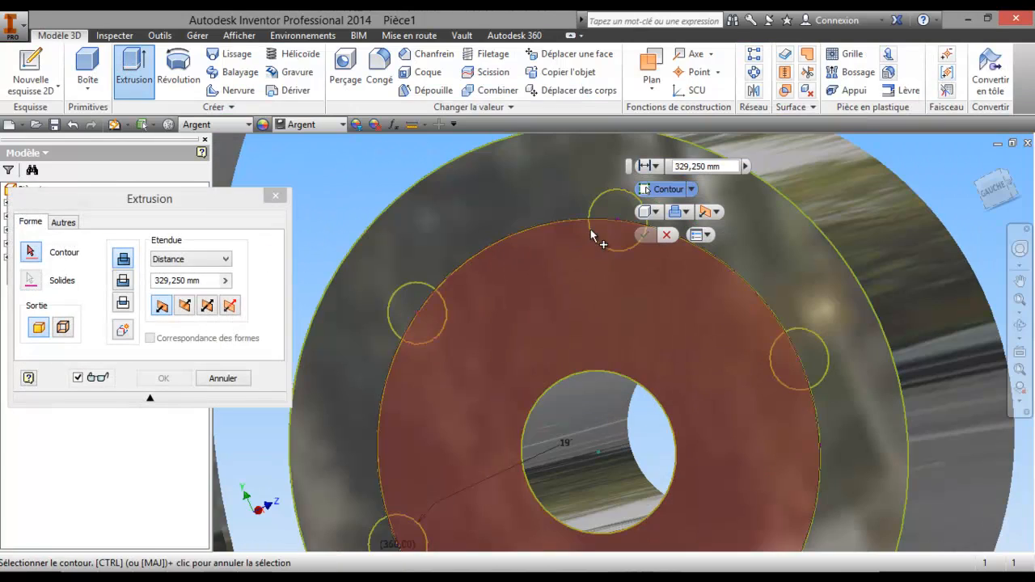
pyautogui.click(417, 320)
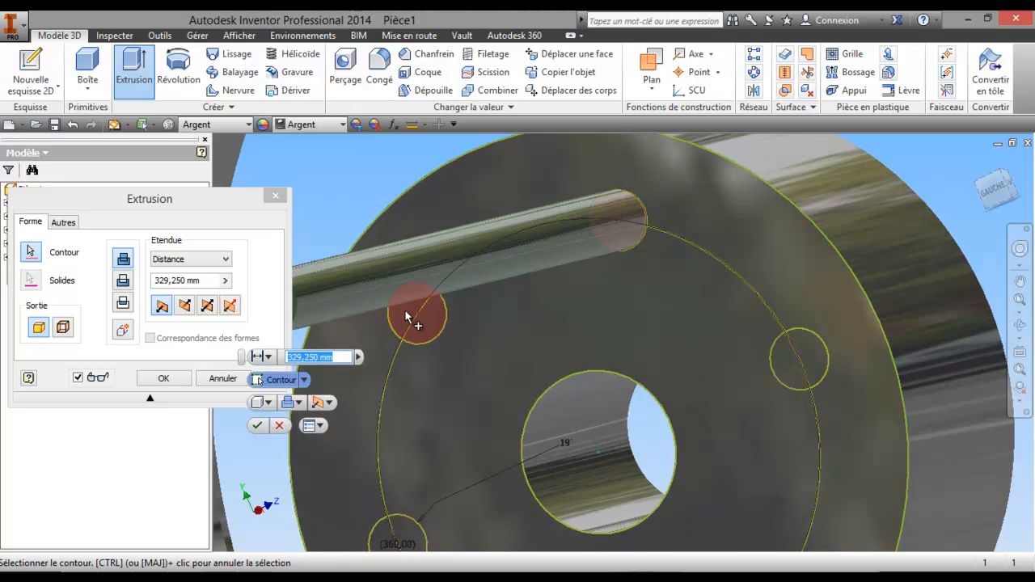
pyautogui.click(814, 363)
pyautogui.scroll(-3, 757, 415)
pyautogui.moveTo(758, 415); pyautogui.dragTo(712, 206, button='middle')
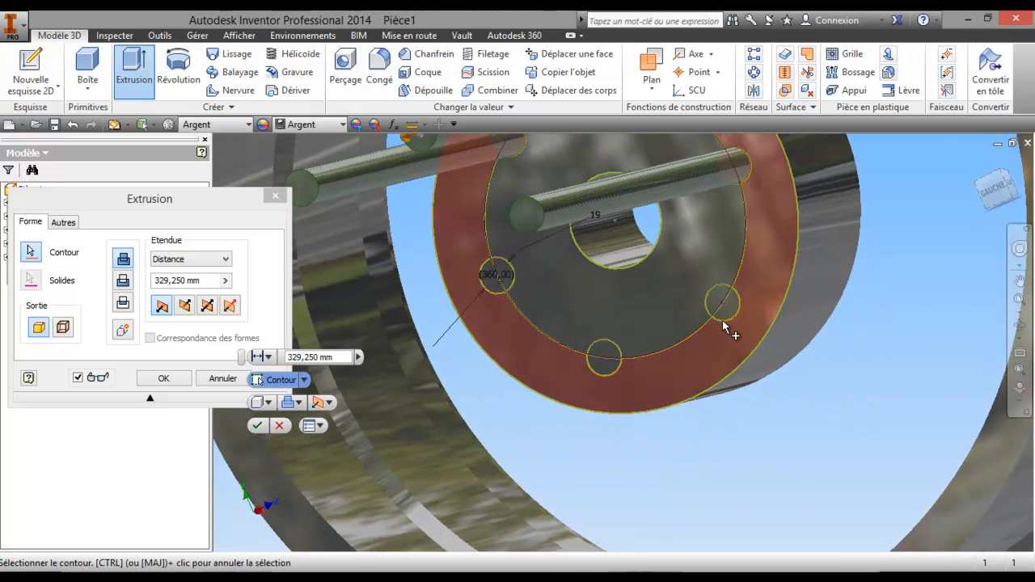
pyautogui.scroll(3, 728, 317)
pyautogui.click(704, 304)
pyautogui.scroll(-1, 675, 356)
pyautogui.moveTo(675, 356); pyautogui.dragTo(834, 255, button='middle')
pyautogui.click(660, 305)
pyautogui.moveTo(712, 376); pyautogui.dragTo(921, 484, button='middle')
pyautogui.click(690, 280)
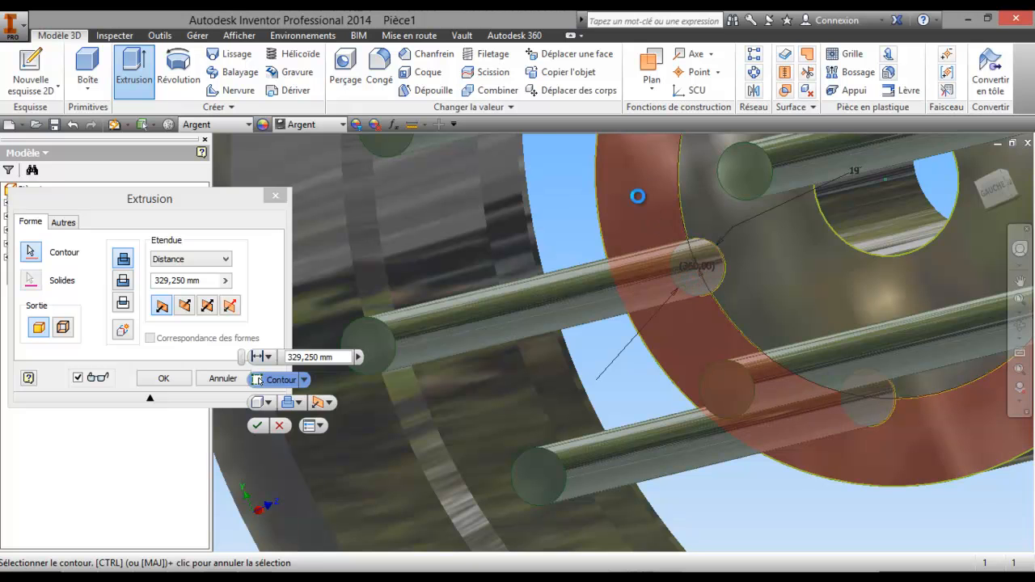
pyautogui.moveTo(647, 208); pyautogui.dragTo(640, 358, button='middle')
pyautogui.click(187, 307)
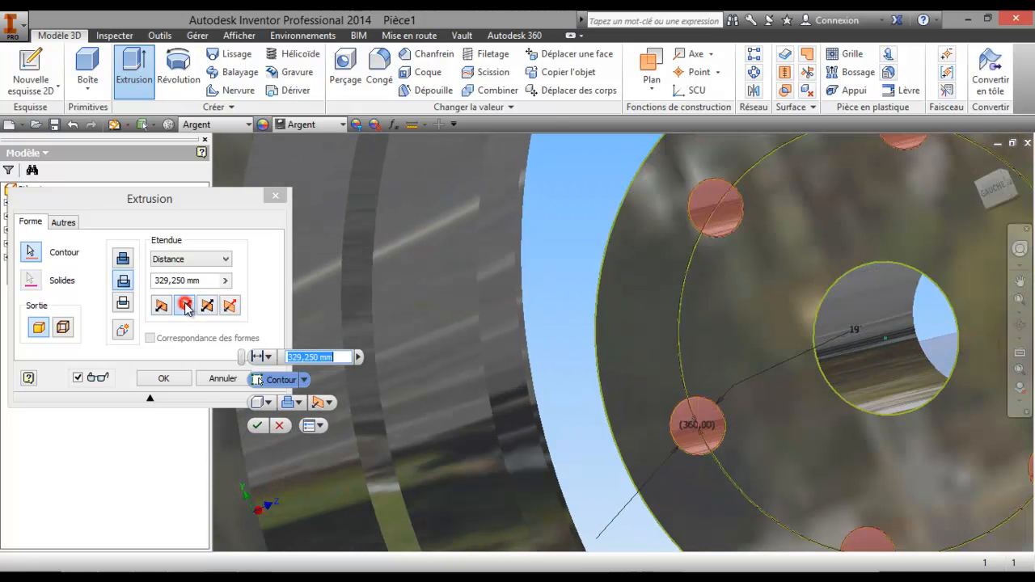
pyautogui.scroll(-3, 579, 265)
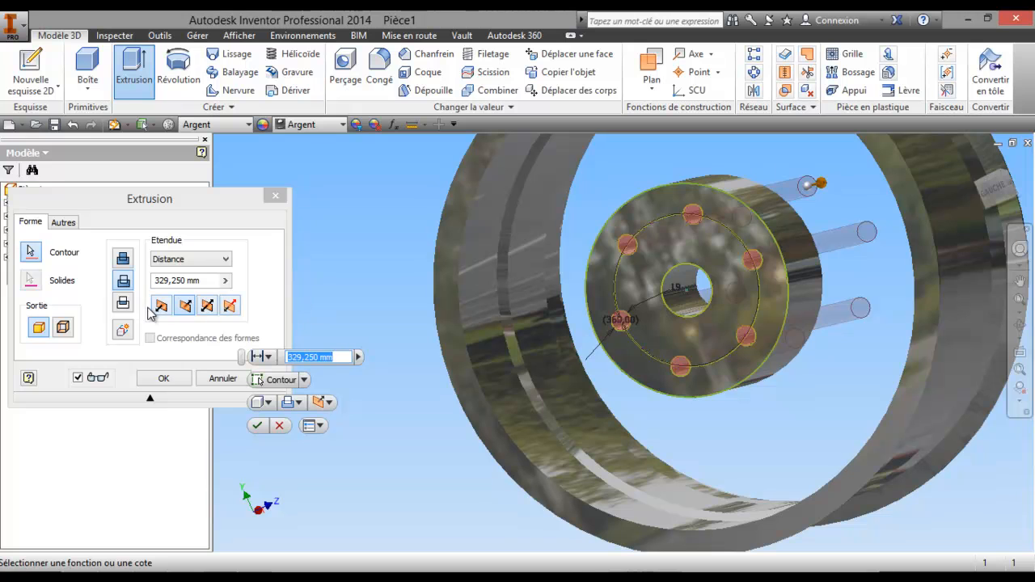
pyautogui.click(157, 378)
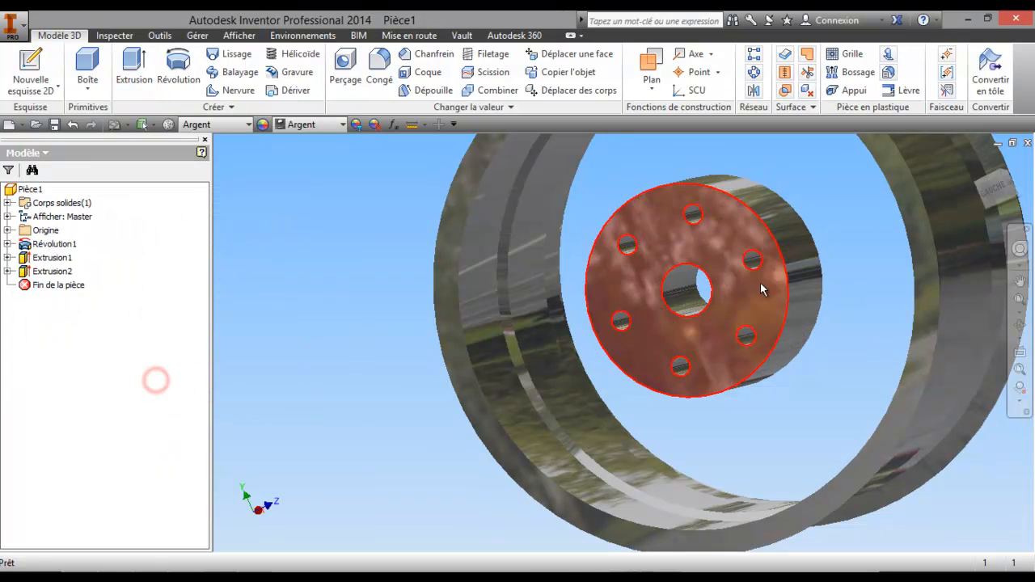
# - Start a sketch on the hub's drilled face and draw a 30 mm circle concentric with the bolt hole on the negative horizontal axis
pyautogui.rightClick(669, 284)
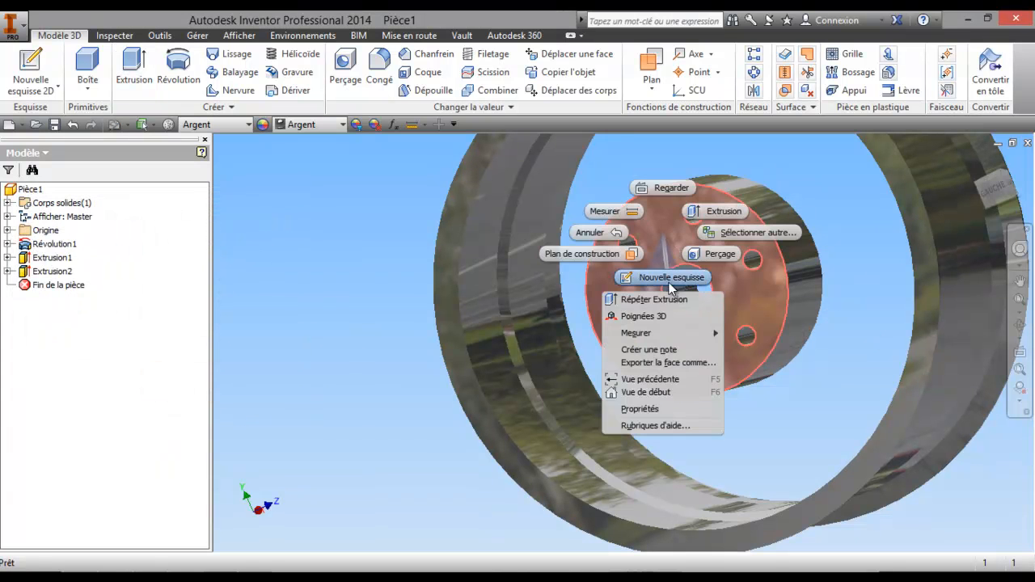
pyautogui.click(669, 405)
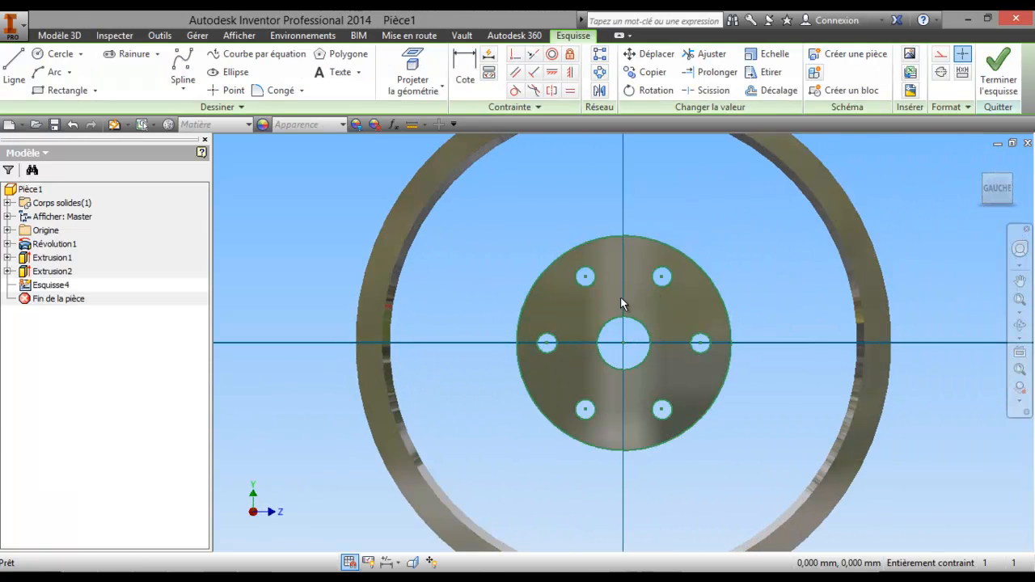
pyautogui.scroll(5, 616, 295)
pyautogui.click(42, 53)
pyautogui.click(416, 382)
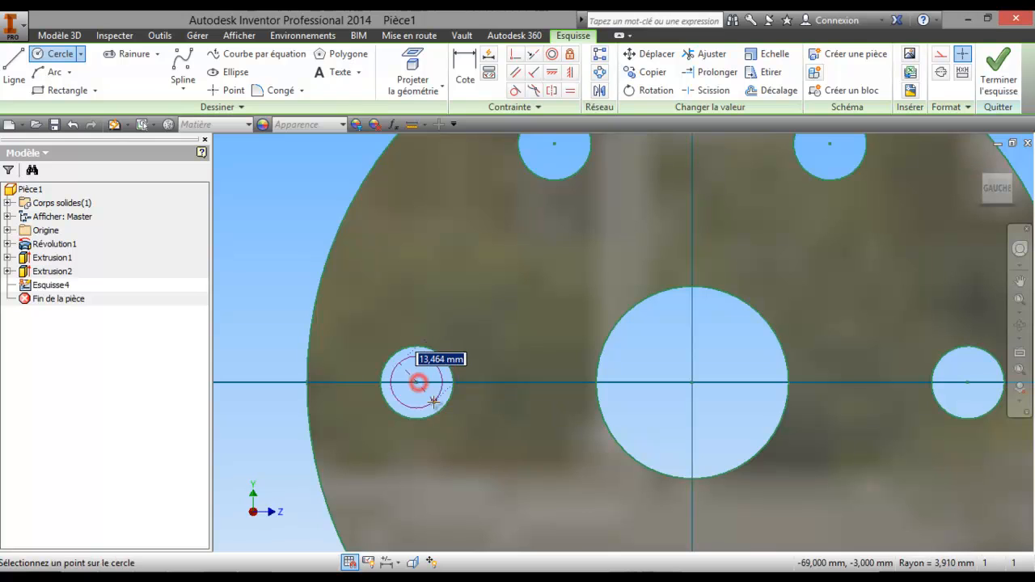
pyautogui.write('30')
pyautogui.press('Return')
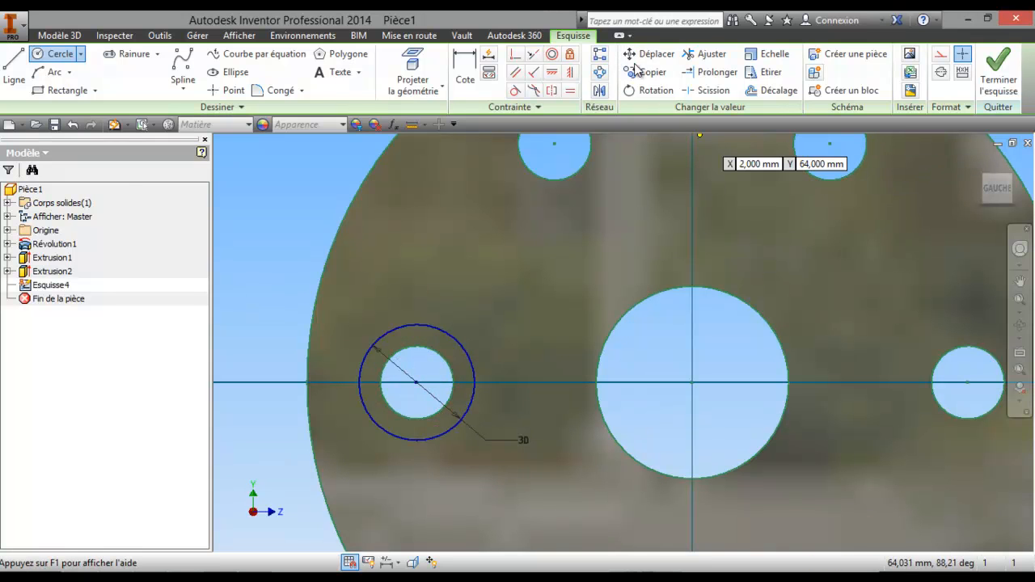
# - Try to pattern the 30 mm circle around the bore and finish the sketch, and undo leaving the sketch
pyautogui.click(603, 73)
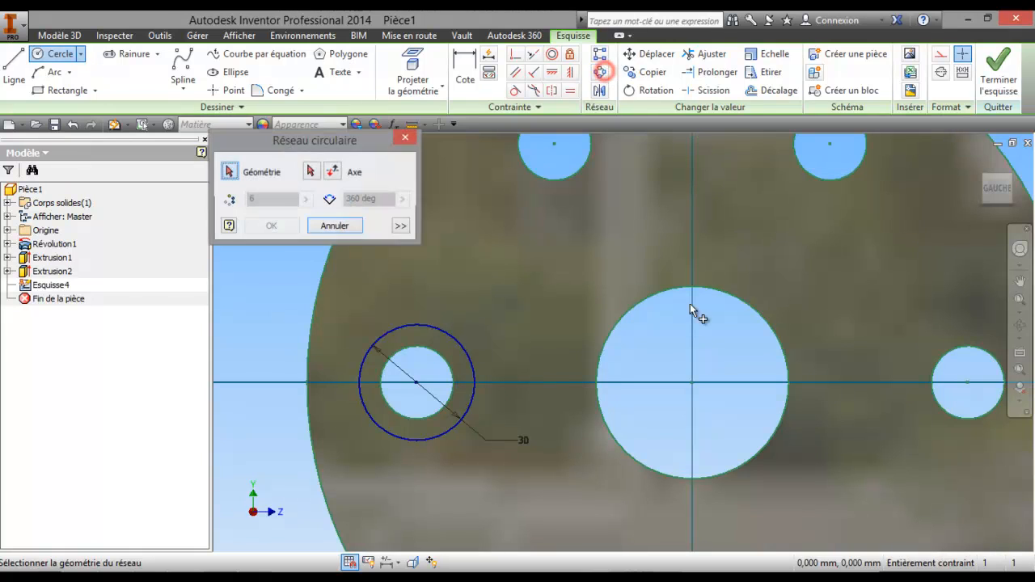
pyautogui.click(458, 335)
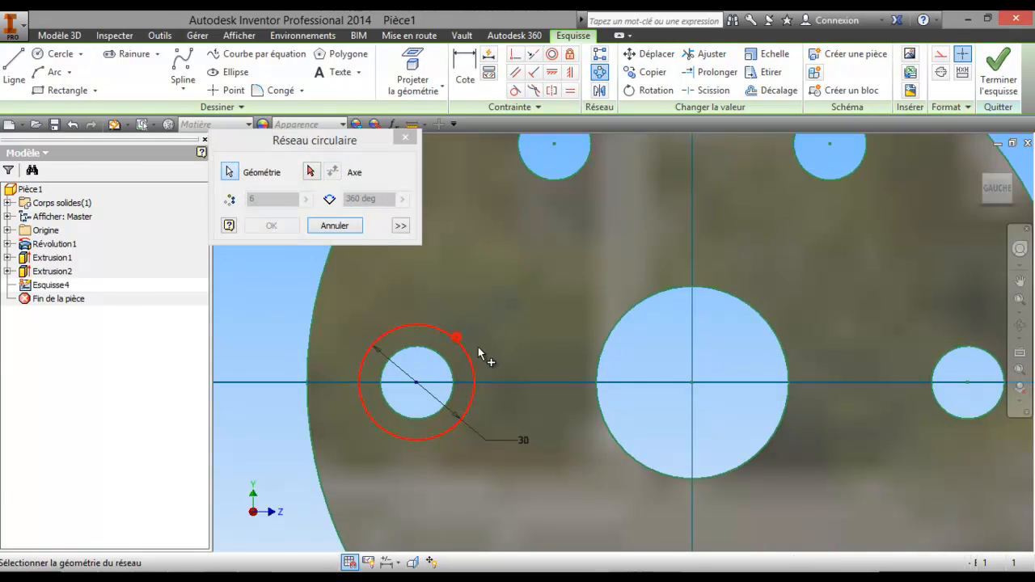
pyautogui.click(312, 172)
pyautogui.click(692, 381)
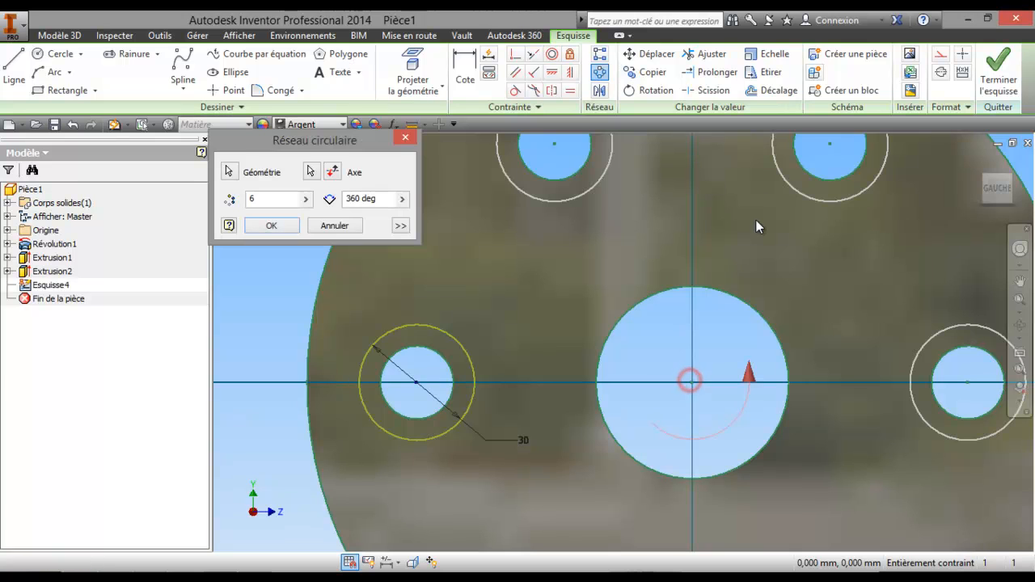
pyautogui.click(999, 73)
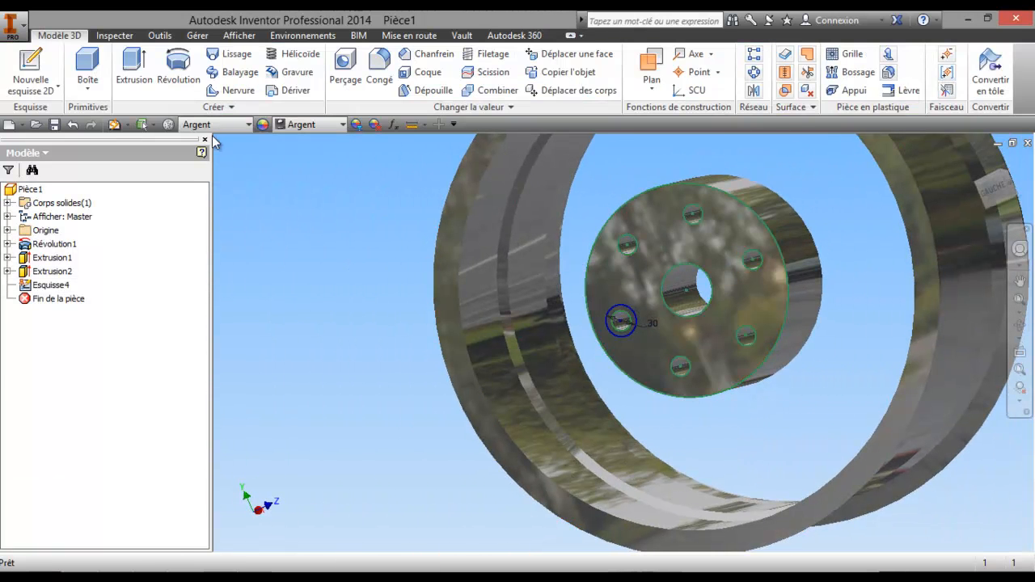
pyautogui.click(72, 124)
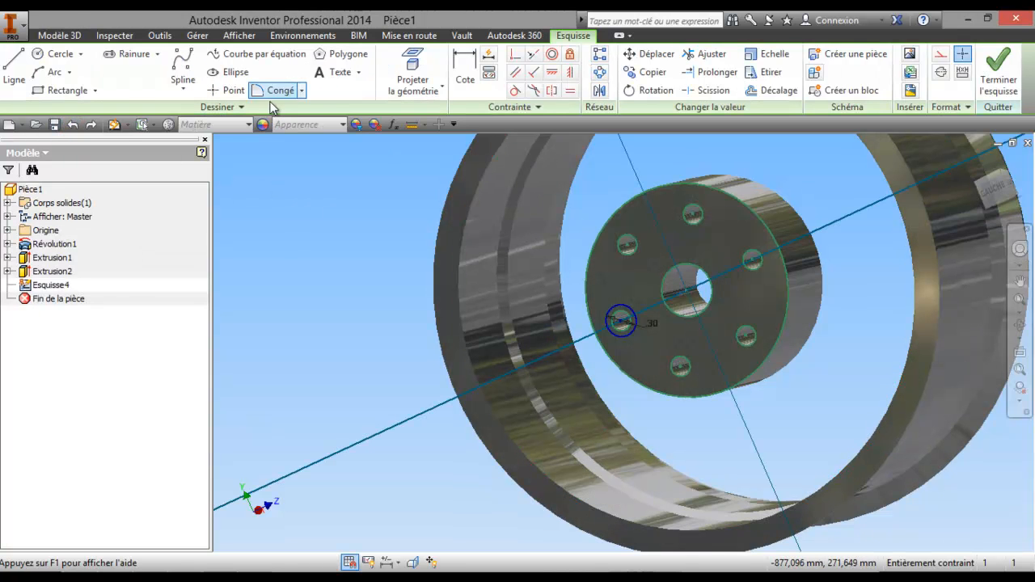
# - Pattern the 30 mm circle circularly around the bore's center with 6 instances over 360 deg, and finish the sketch
pyautogui.click(599, 72)
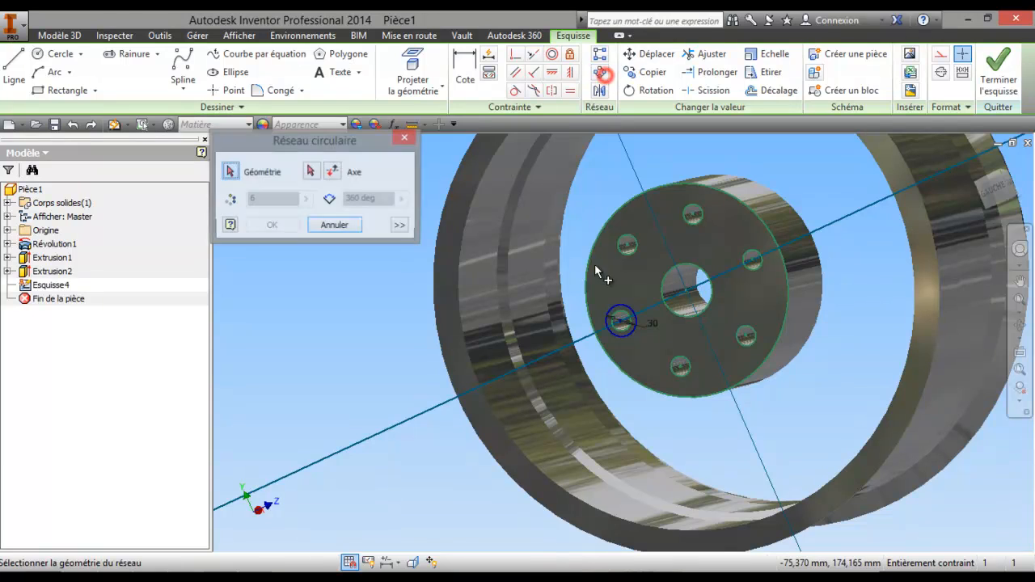
pyautogui.click(315, 171)
pyautogui.click(688, 296)
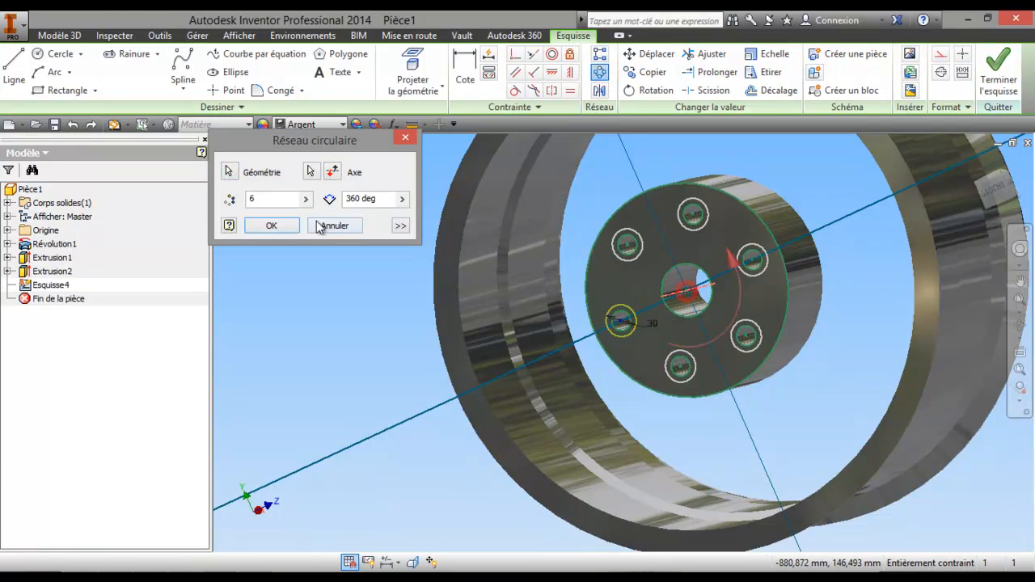
pyautogui.click(294, 228)
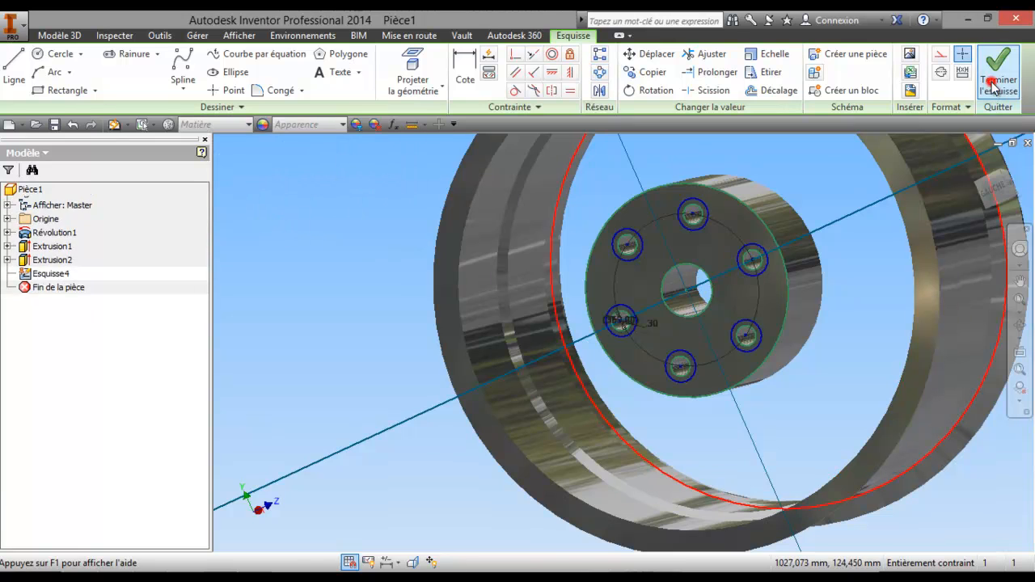
pyautogui.click(996, 79)
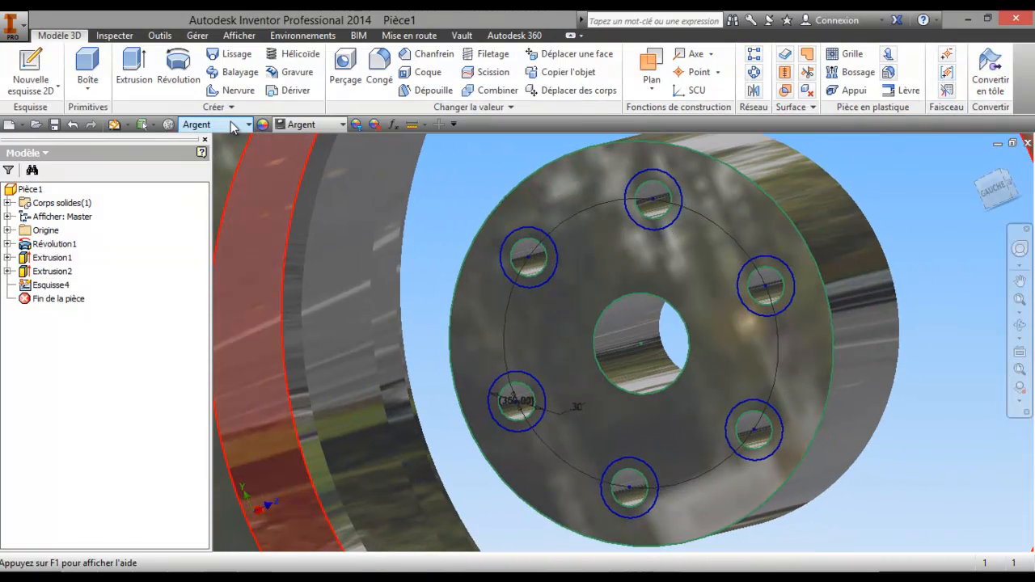
# - Counterbore the six bolt holes by extruding the rings between the 19 mm and 30 mm circles as a cut 30 mm deep
pyautogui.click(132, 78)
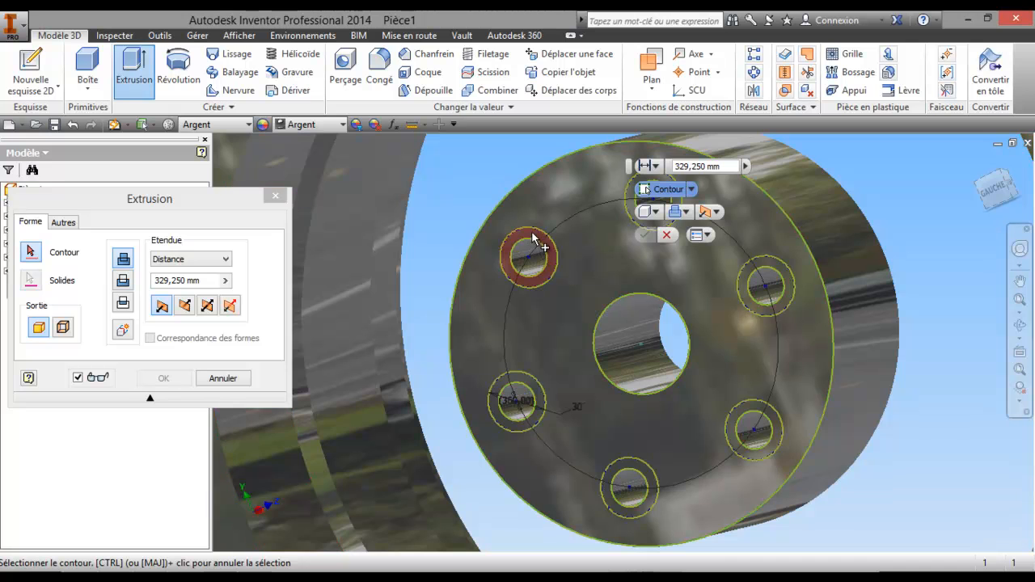
pyautogui.click(531, 235)
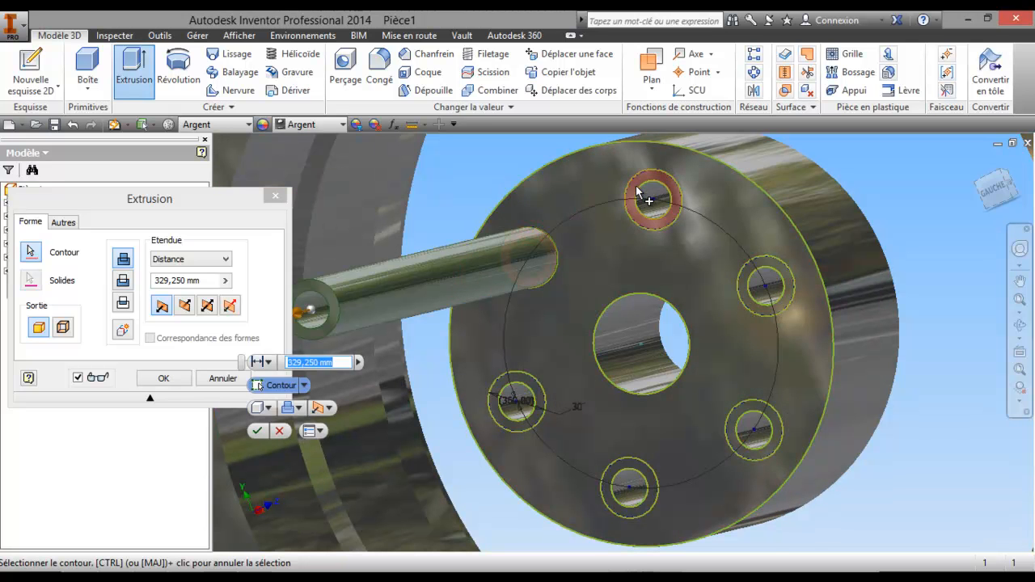
pyautogui.click(780, 272)
pyautogui.click(772, 421)
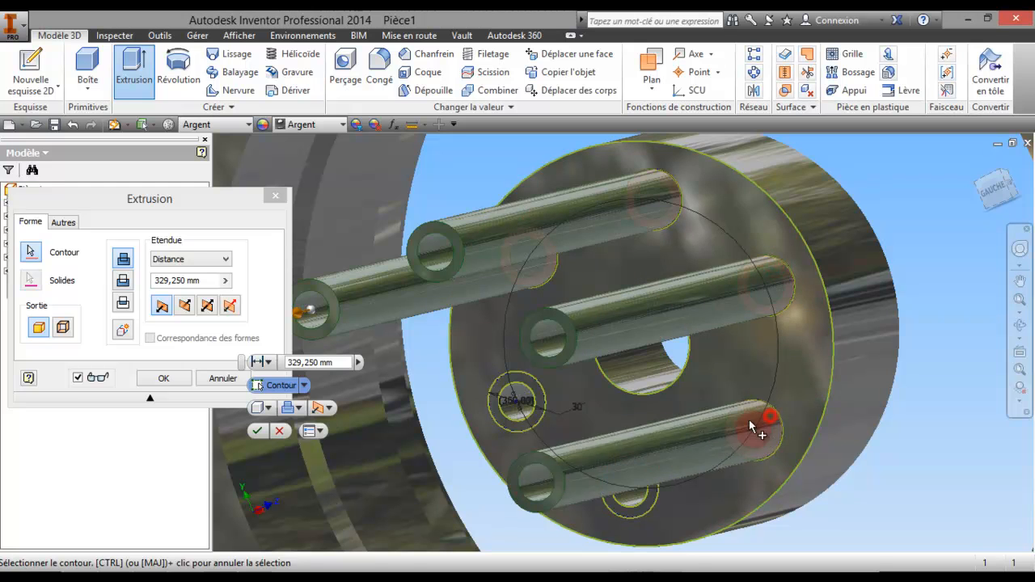
pyautogui.click(651, 505)
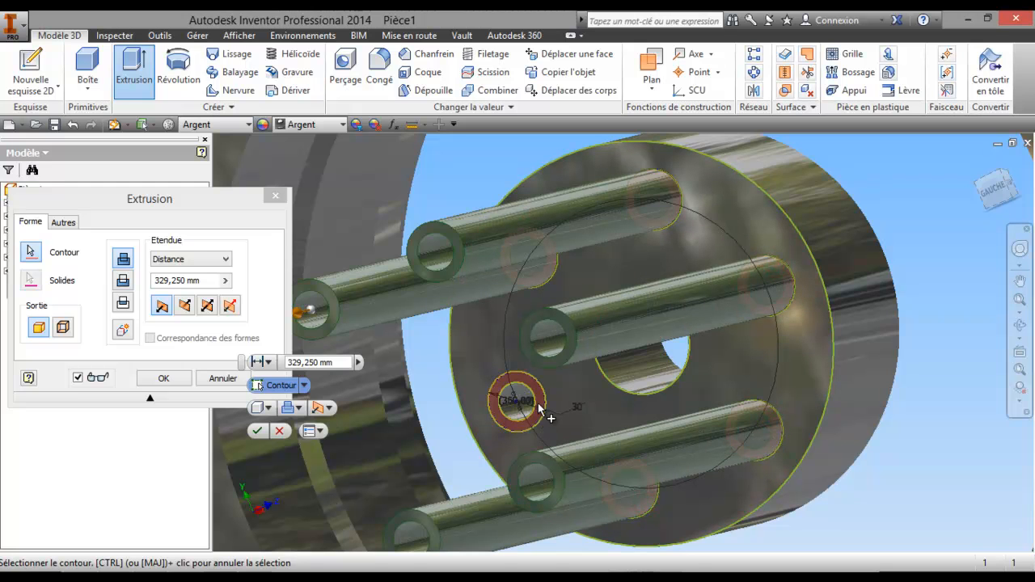
pyautogui.click(537, 400)
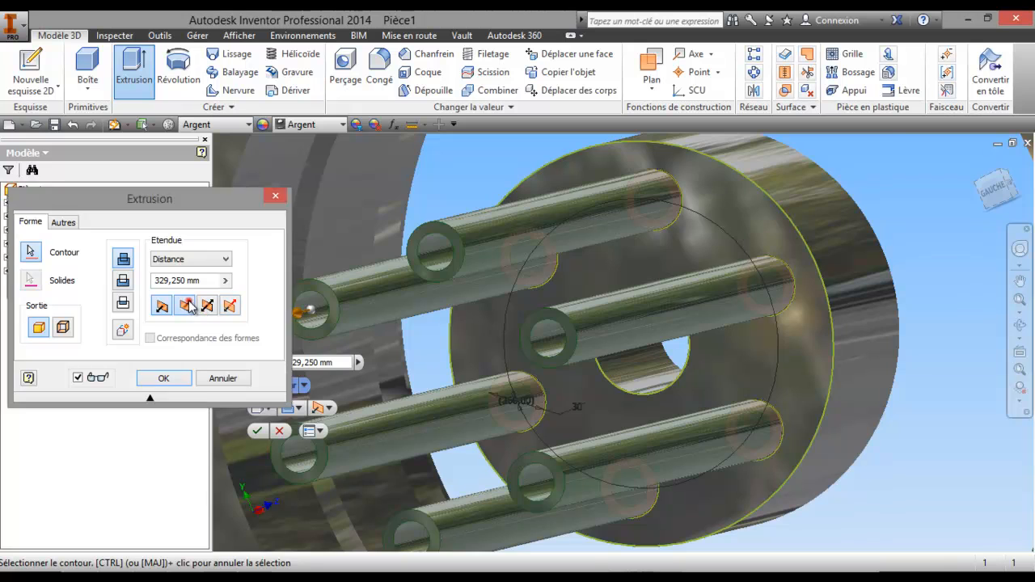
pyautogui.click(184, 305)
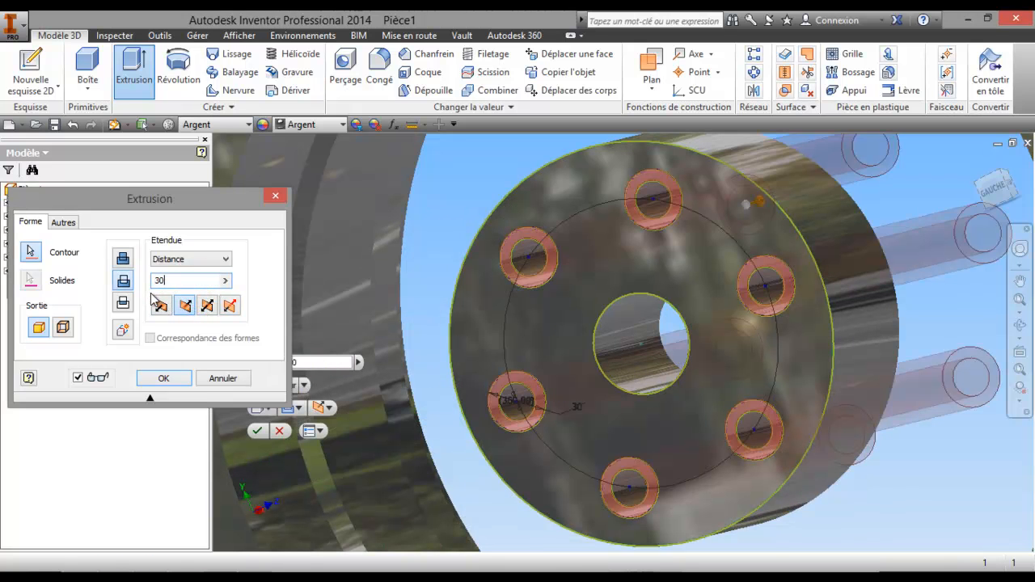
pyautogui.press('Return')
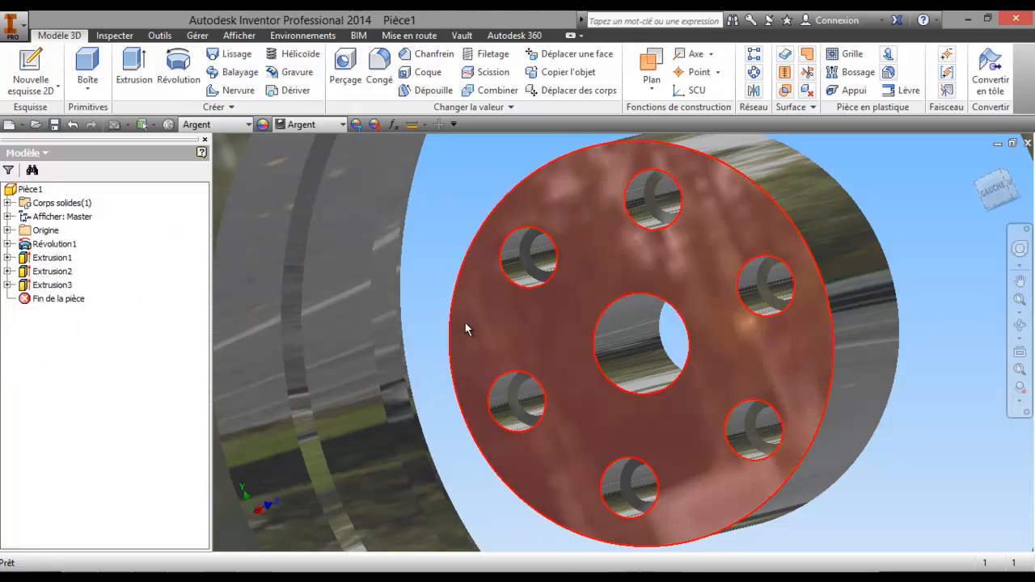
# - Fillet the mouth and inner floor edges of all six bolt-hole counterbores with a constant radius of 2 mm
pyautogui.click(379, 71)
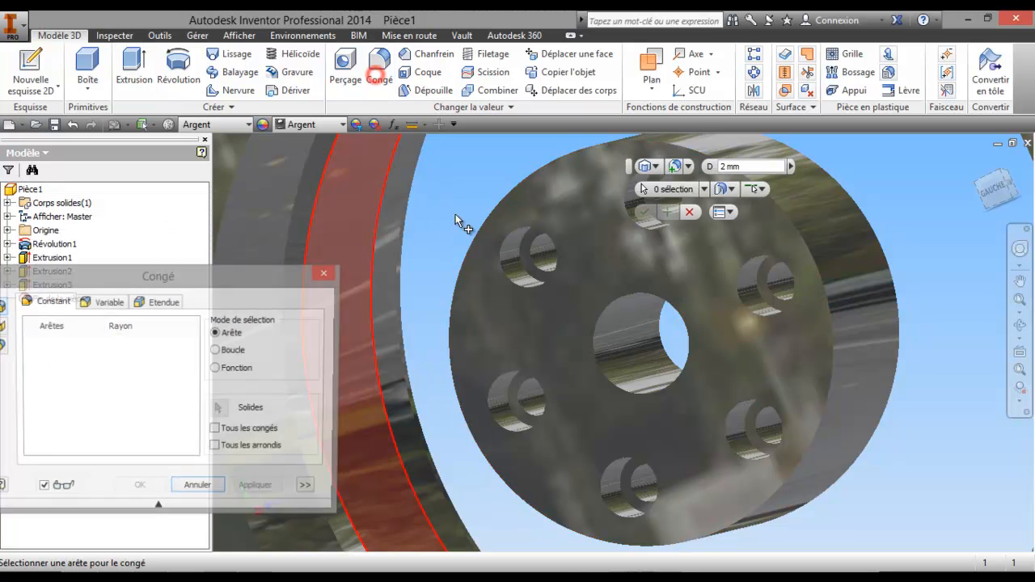
pyautogui.click(508, 270)
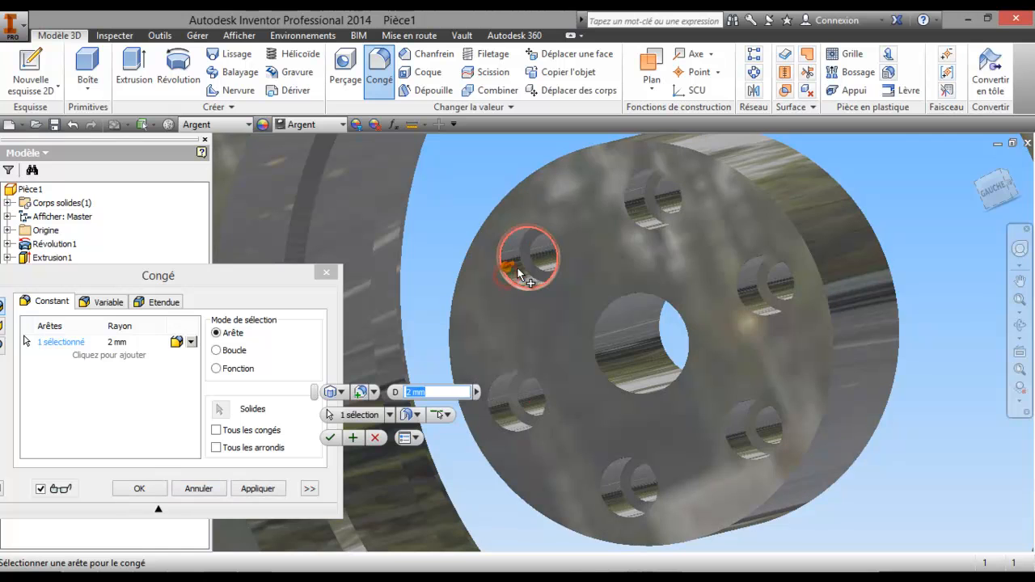
pyautogui.click(626, 190)
pyautogui.click(646, 192)
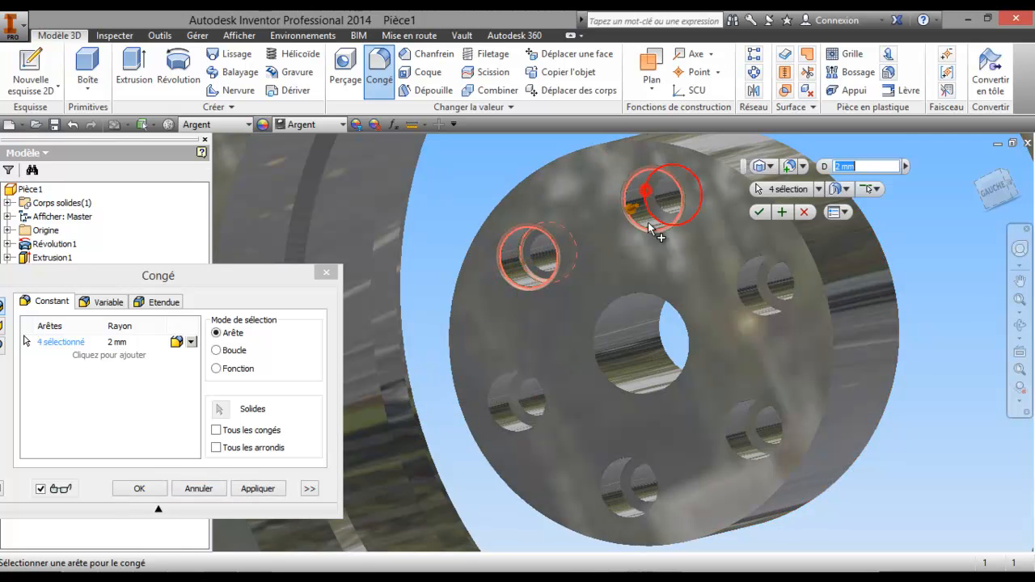
pyautogui.click(744, 305)
pyautogui.click(752, 291)
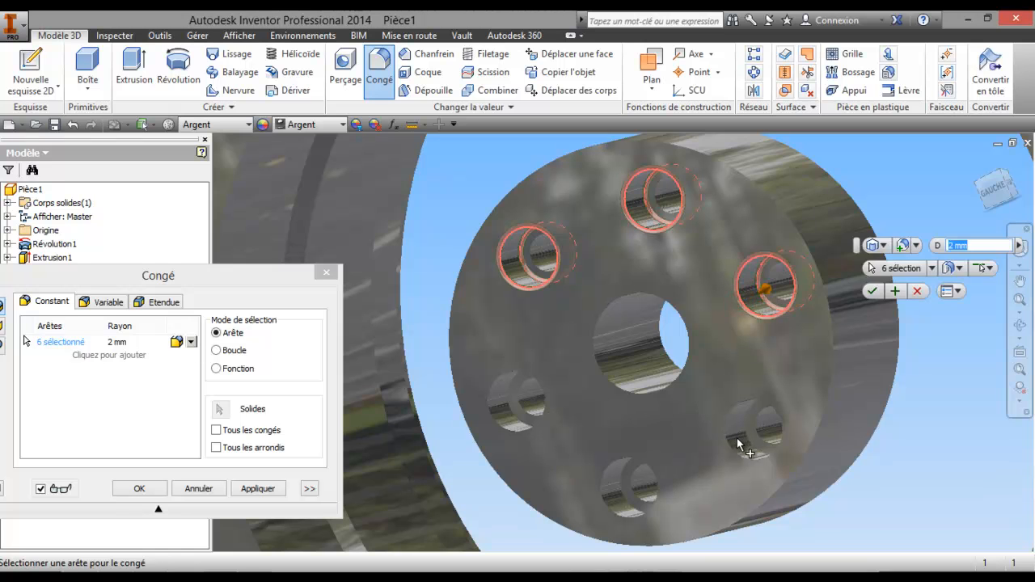
pyautogui.click(738, 443)
pyautogui.click(748, 437)
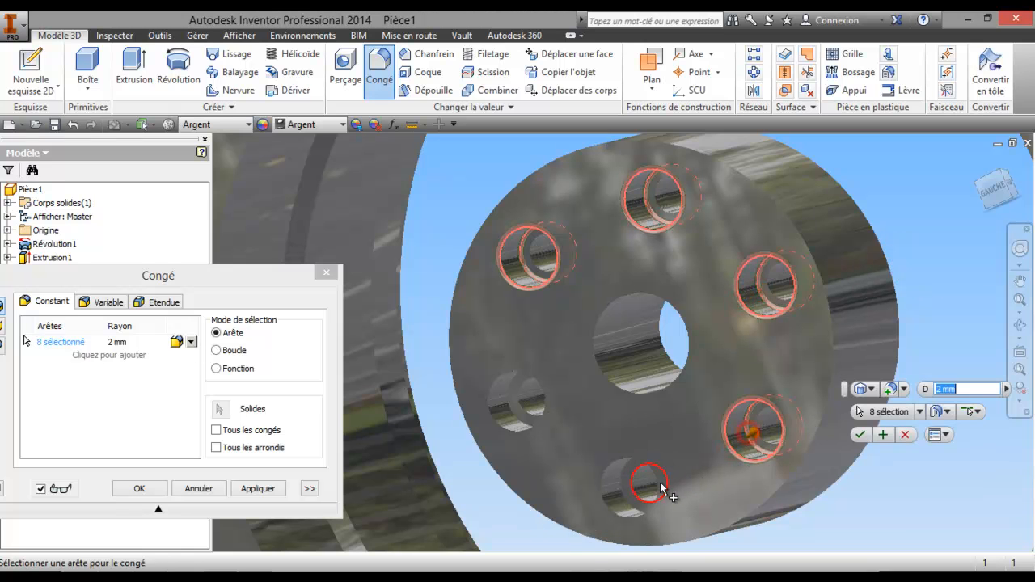
pyautogui.click(605, 505)
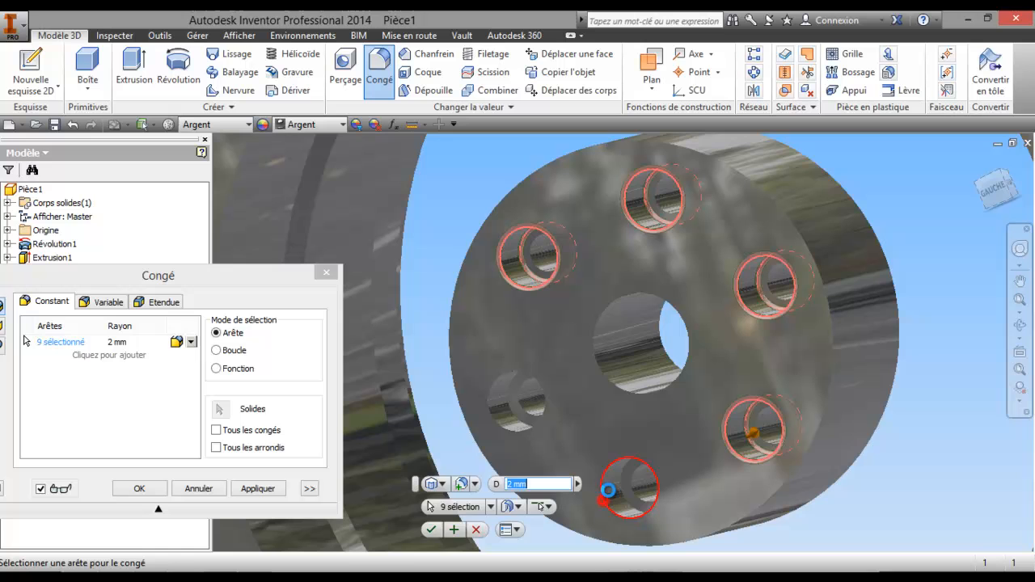
pyautogui.click(619, 485)
pyautogui.click(517, 429)
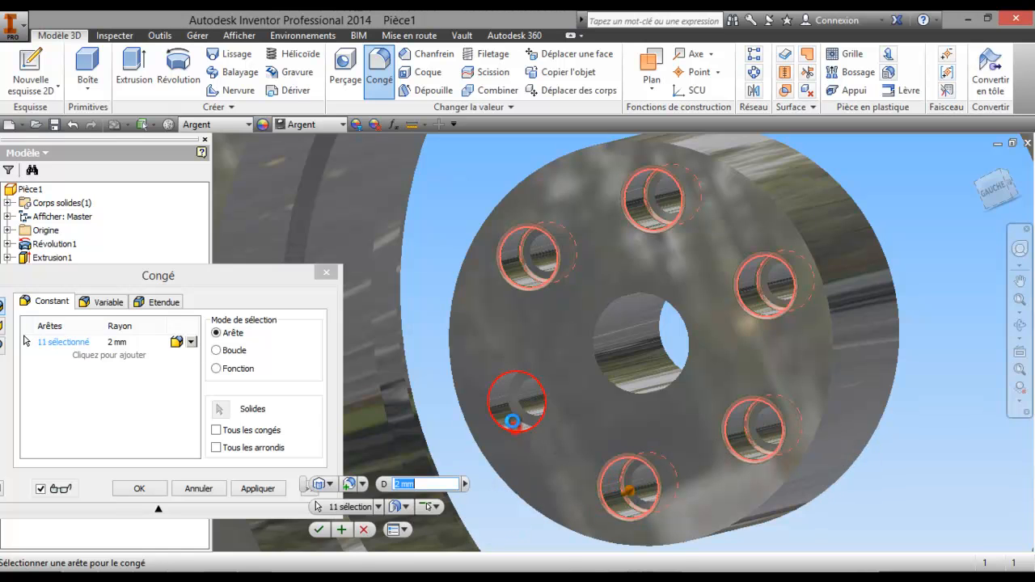
pyautogui.click(515, 416)
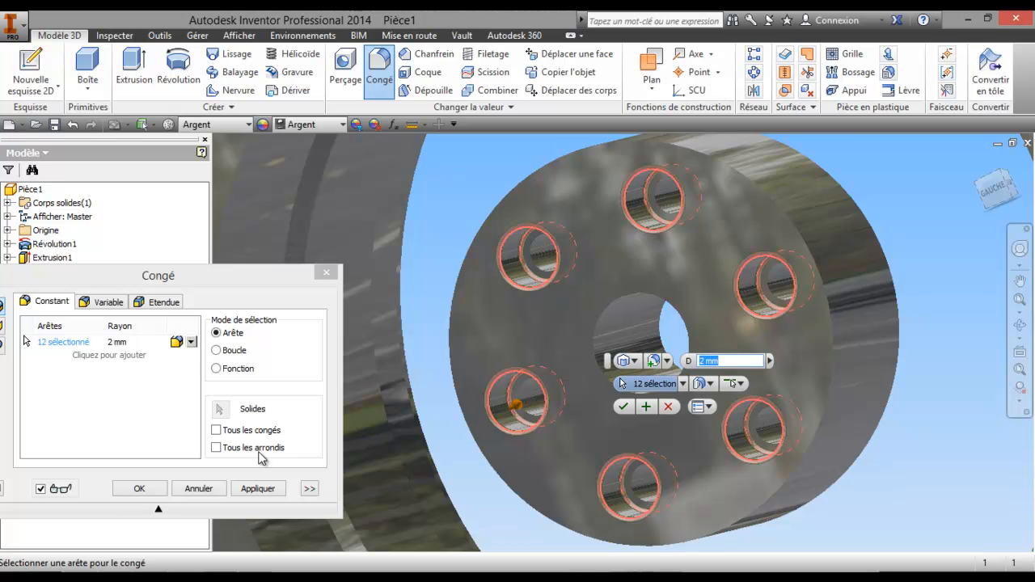
pyautogui.click(140, 487)
# - Fillet the edge of the central bore on the hub's drilled face with a radius of 8 mm
pyautogui.keyDown('shift'); pyautogui.moveTo(423, 307); pyautogui.dragTo(612, 331, button='middle'); pyautogui.keyUp('shift')
pyautogui.scroll(-3, 611, 330)
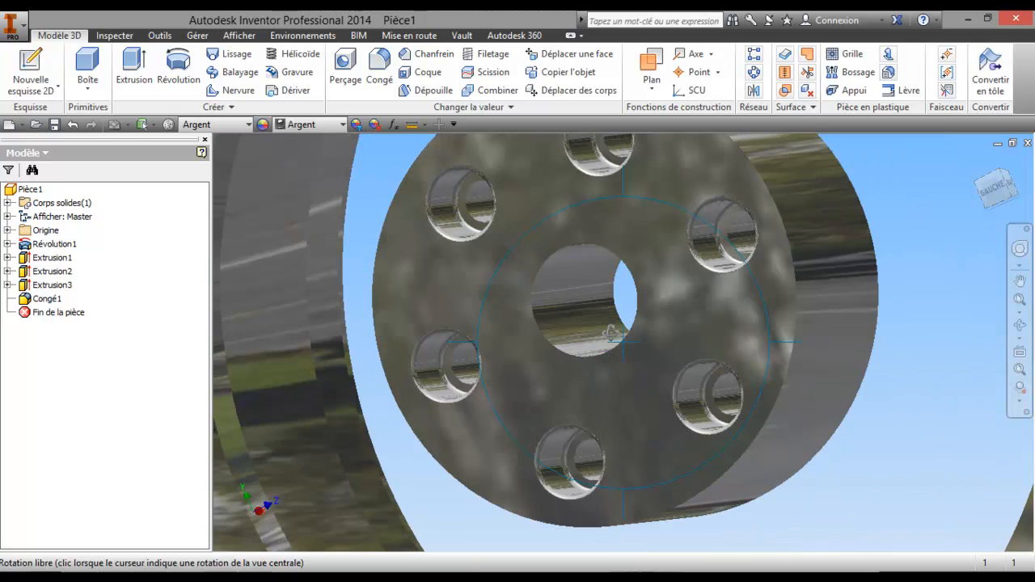
pyautogui.rightClick(608, 330)
pyautogui.click(500, 328)
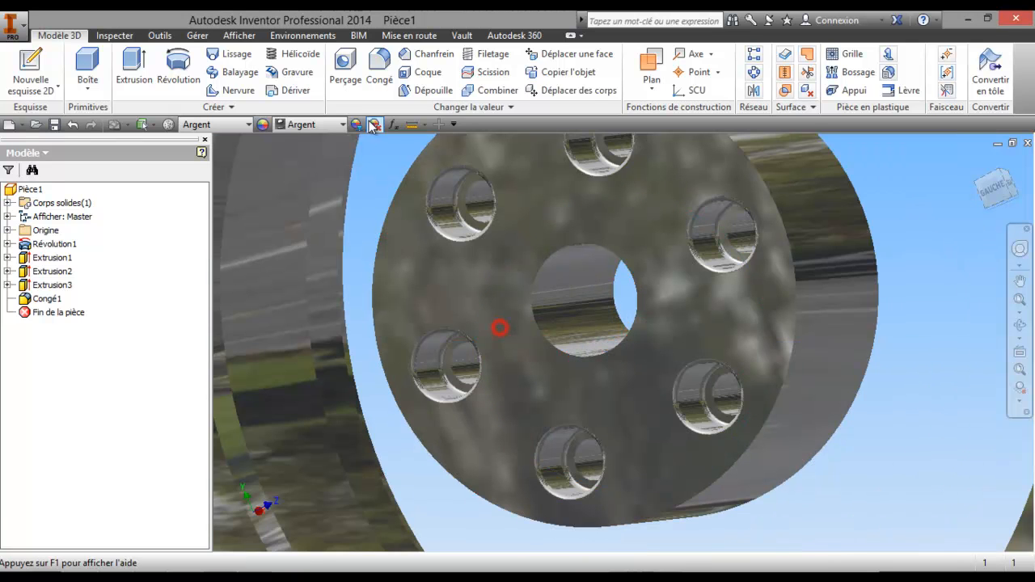
pyautogui.click(379, 69)
pyautogui.click(549, 343)
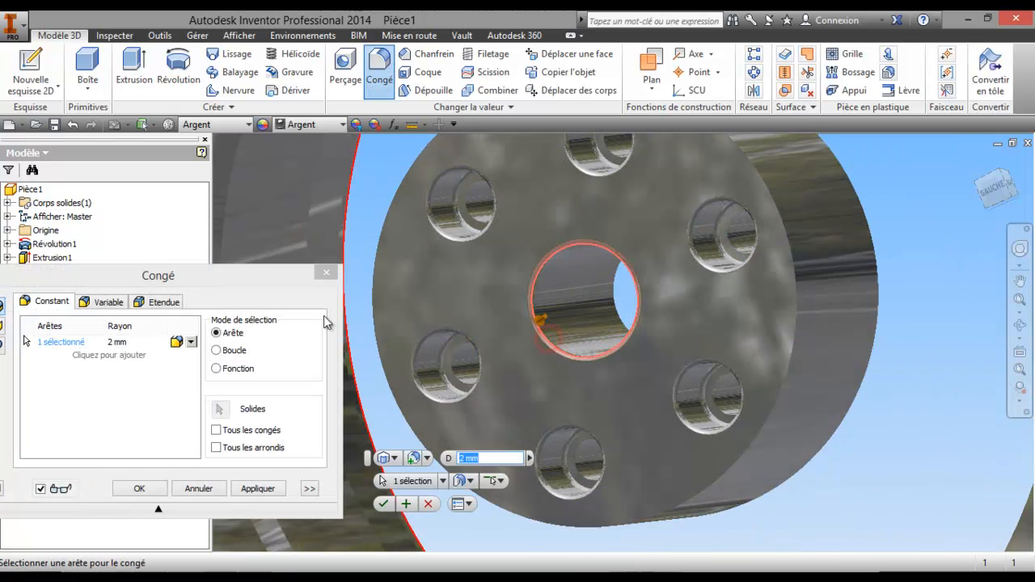
pyautogui.click(472, 458)
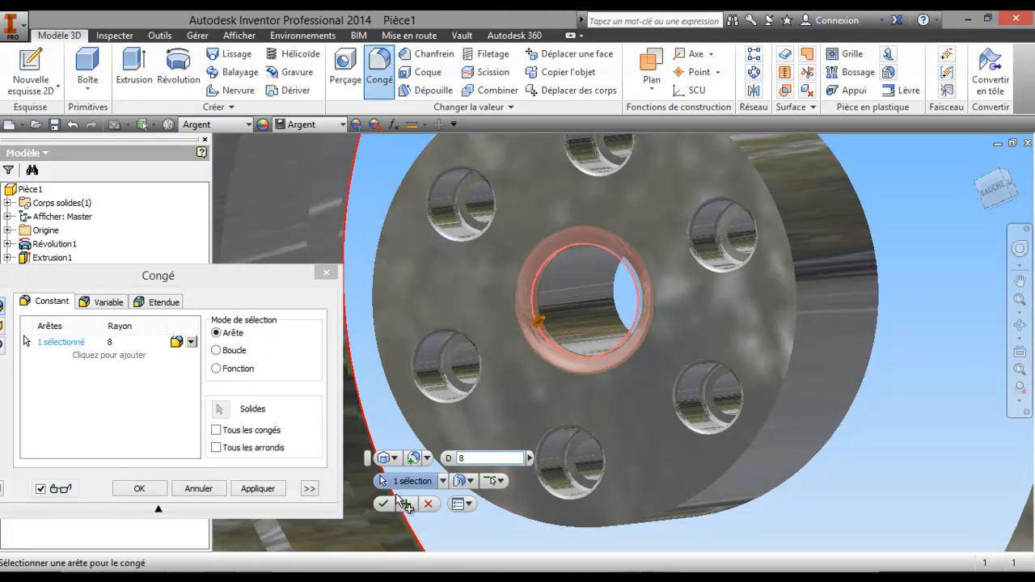
pyautogui.click(406, 503)
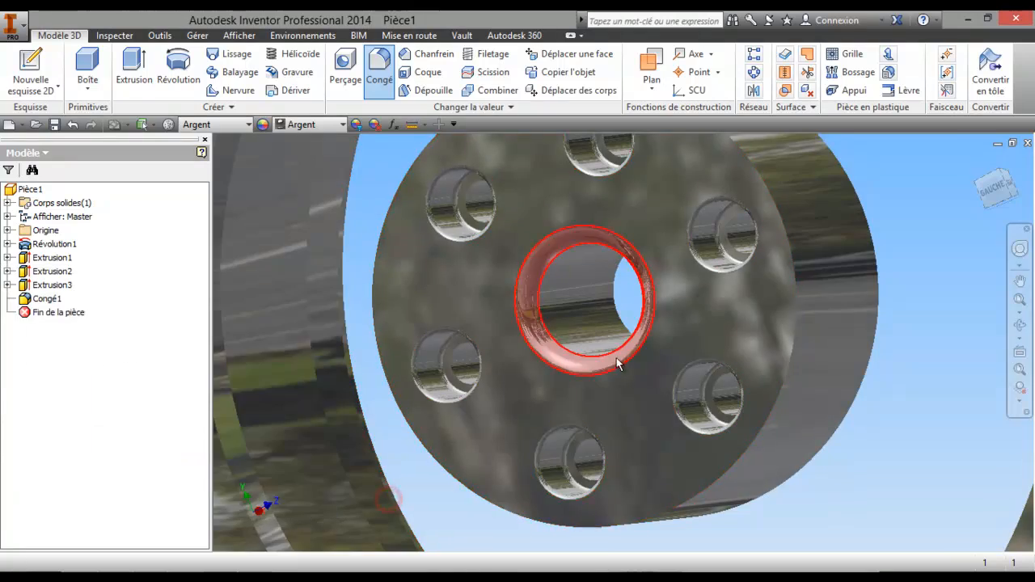
# - Make the origin's XZ plane visible in the part
pyautogui.press('F4')
pyautogui.moveTo(663, 340); pyautogui.dragTo(562, 364)
pyautogui.press('F2')
pyautogui.moveTo(505, 326); pyautogui.dragTo(528, 339, button='middle')
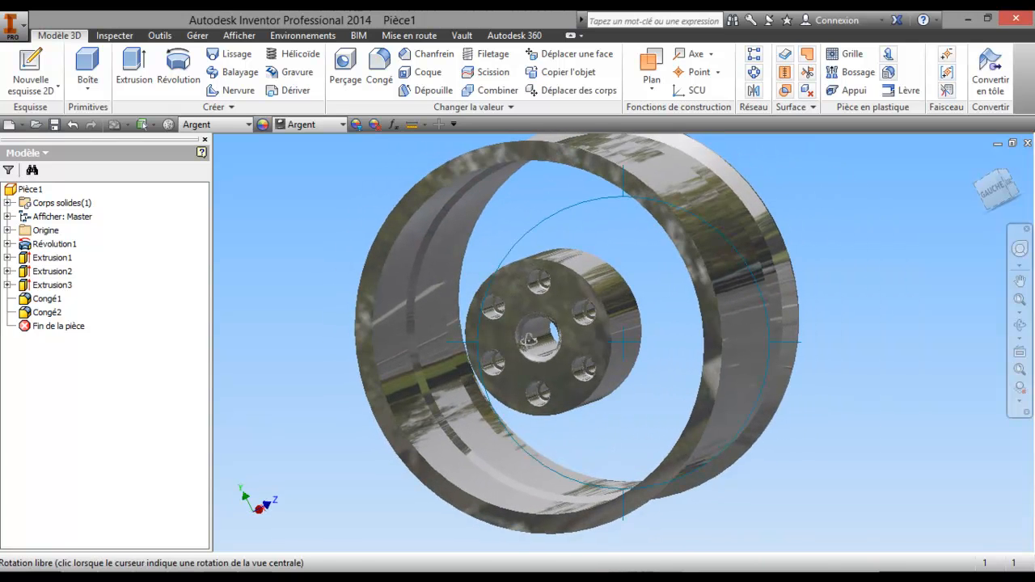
pyautogui.moveTo(627, 332); pyautogui.dragTo(636, 327)
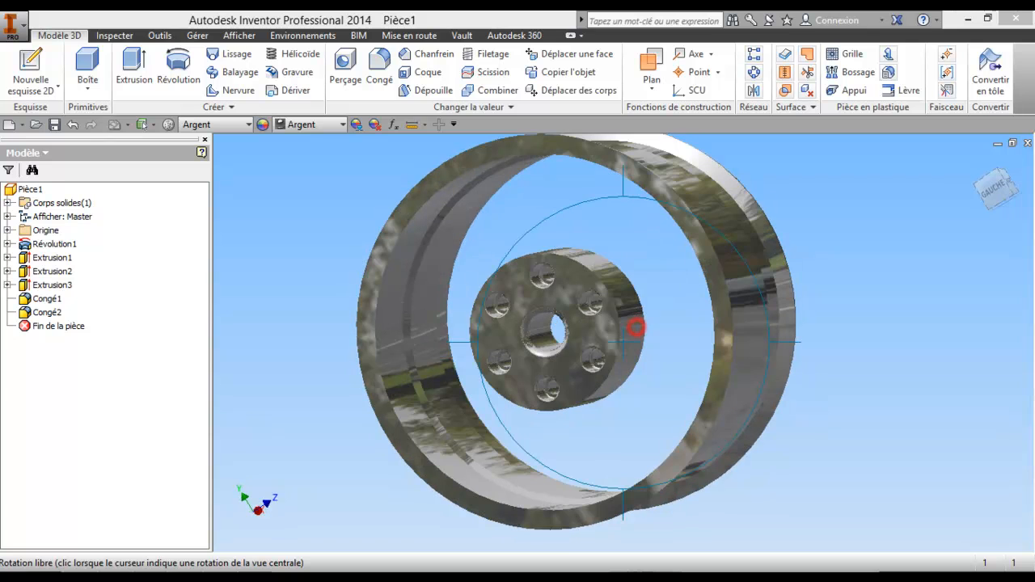
pyautogui.rightClick(522, 296)
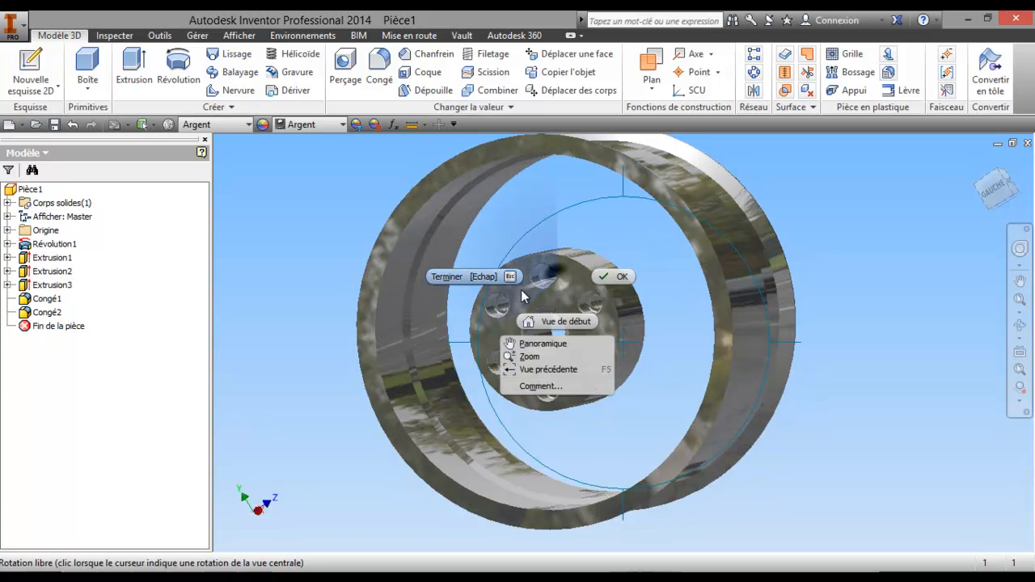
pyautogui.click(479, 276)
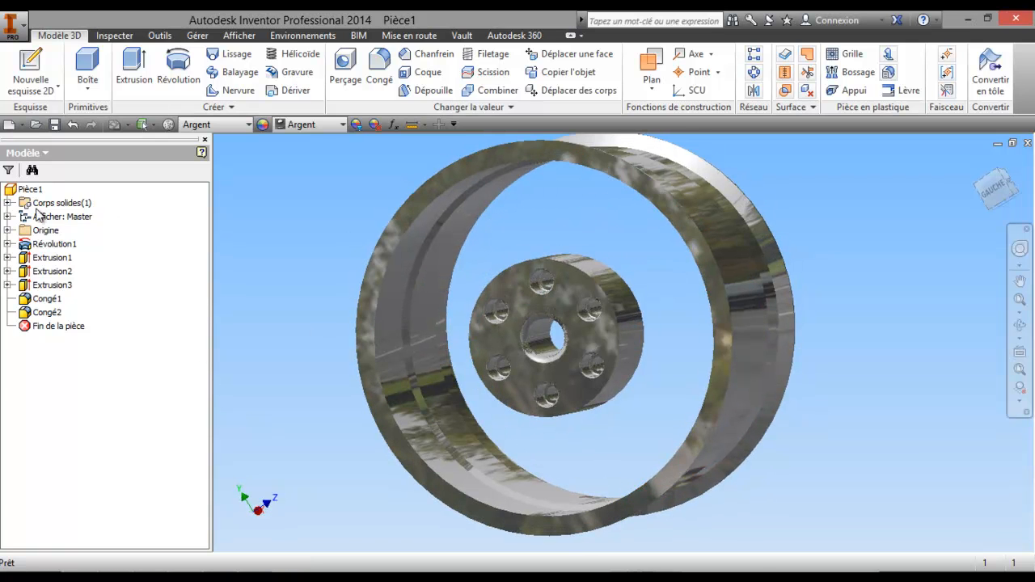
pyautogui.click(8, 230)
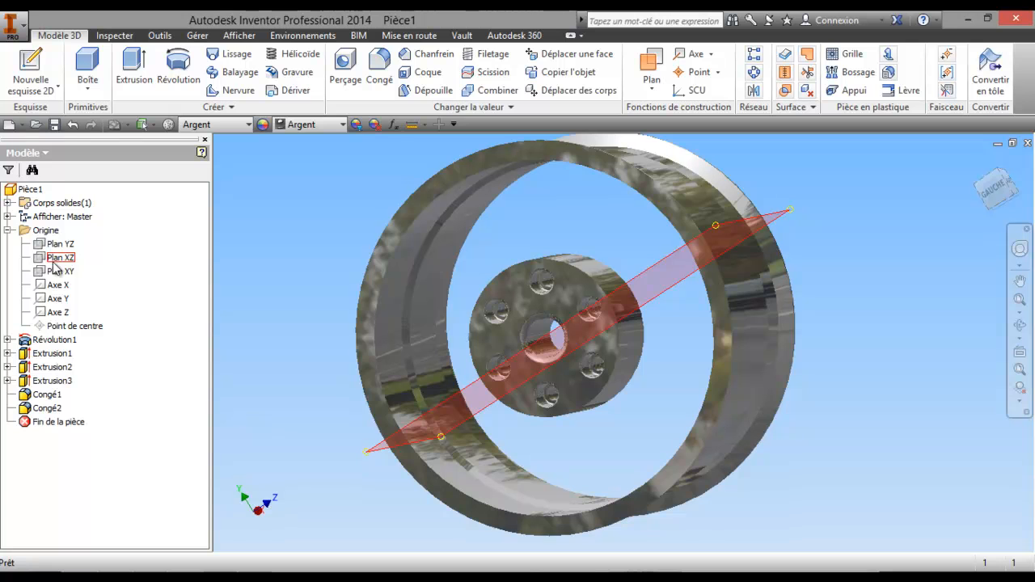
pyautogui.rightClick(53, 267)
pyautogui.click(105, 342)
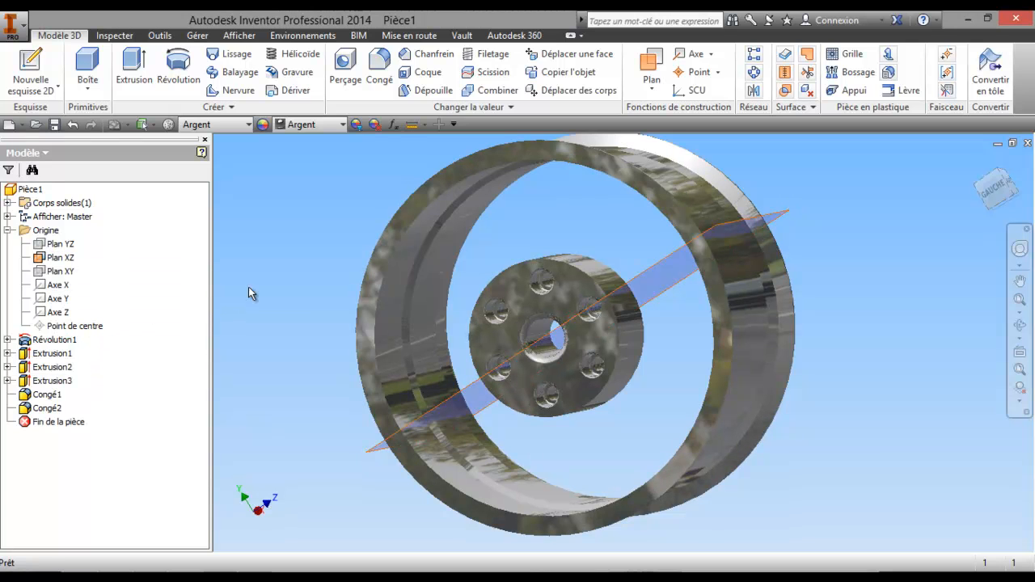
# - Create a work plane tangent to the upper side of the hub's cylindrical surface and parallel to the XZ plane
pyautogui.click(653, 84)
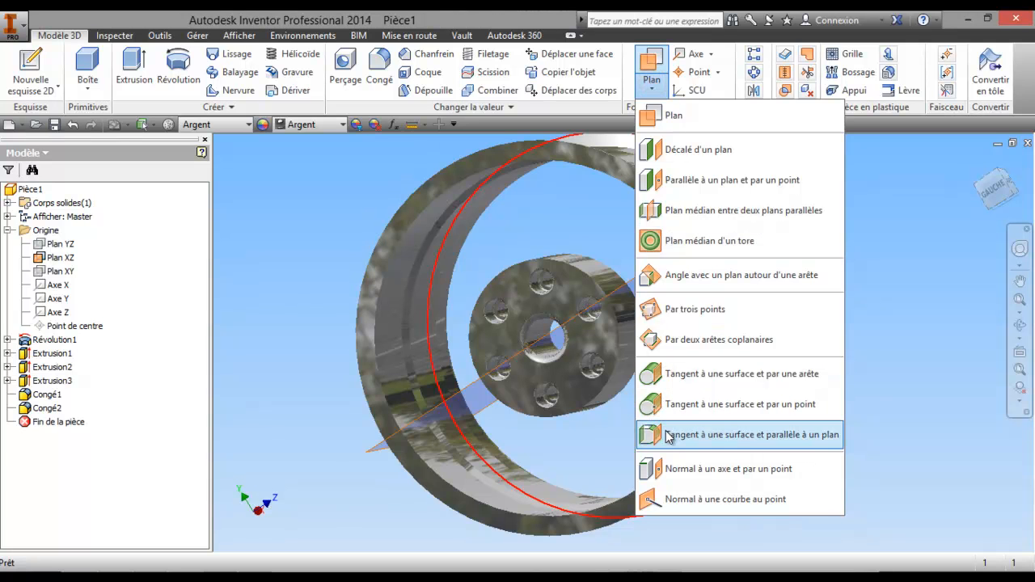
pyautogui.click(667, 436)
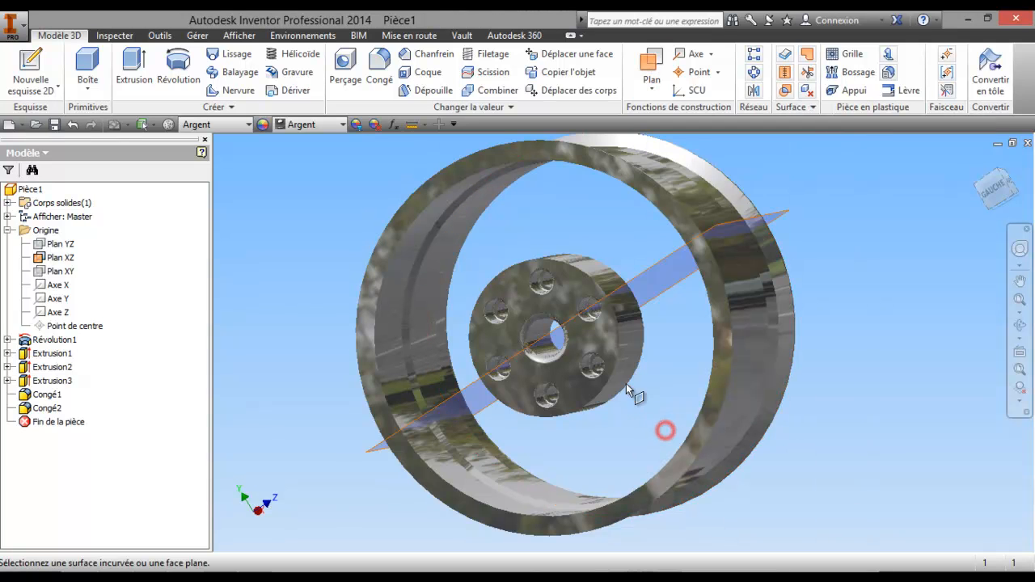
pyautogui.click(624, 290)
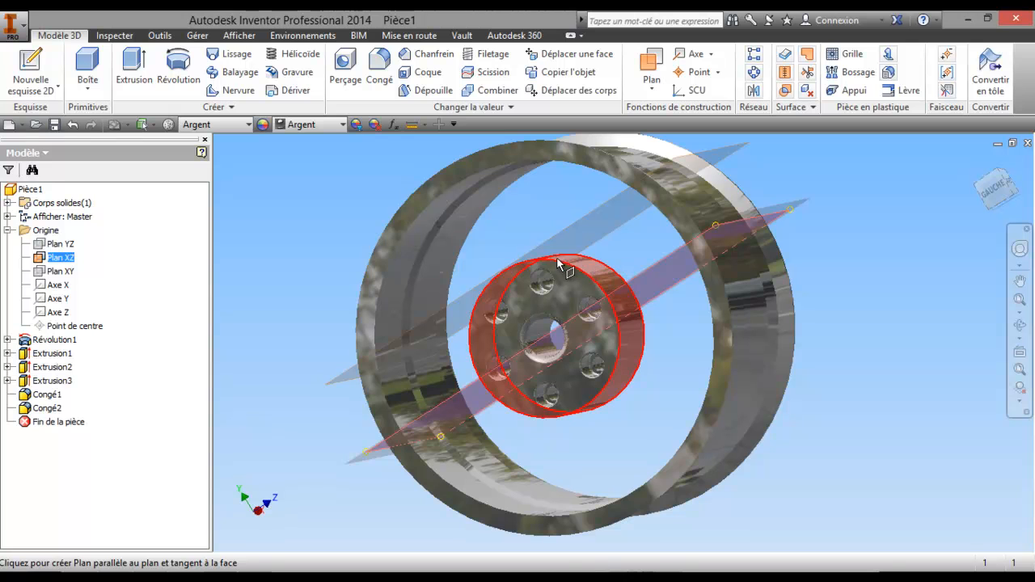
pyautogui.click(555, 258)
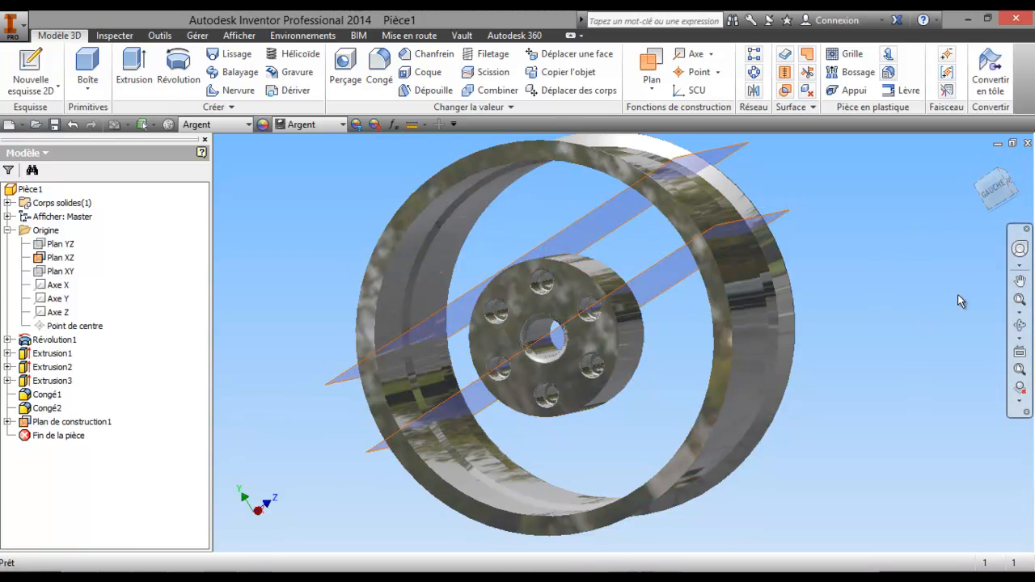
# - Start a sketch on the work plane tangent to the hub
pyautogui.click(1018, 326)
pyautogui.moveTo(676, 323); pyautogui.dragTo(644, 351)
pyautogui.rightClick(638, 353)
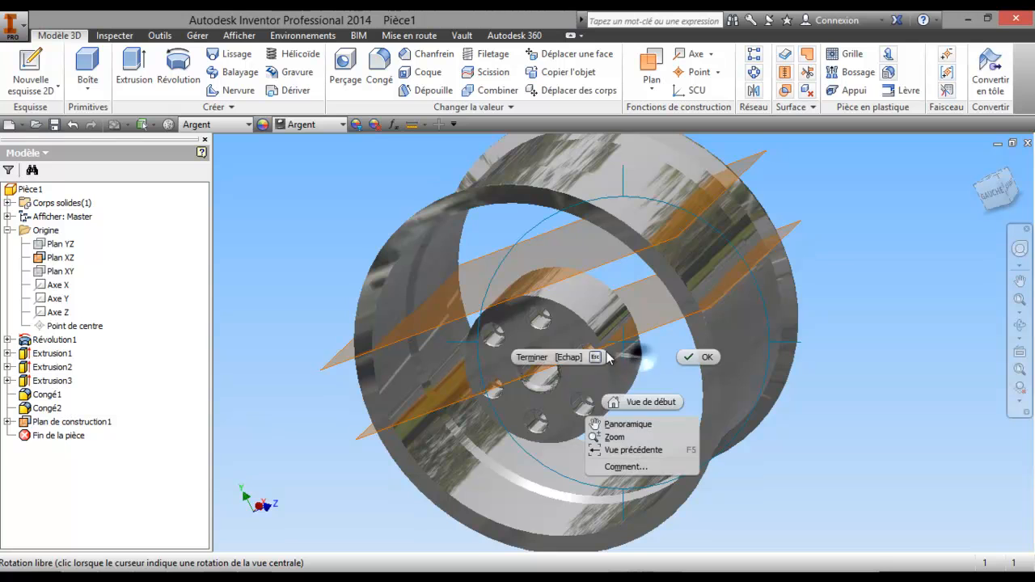
pyautogui.click(544, 353)
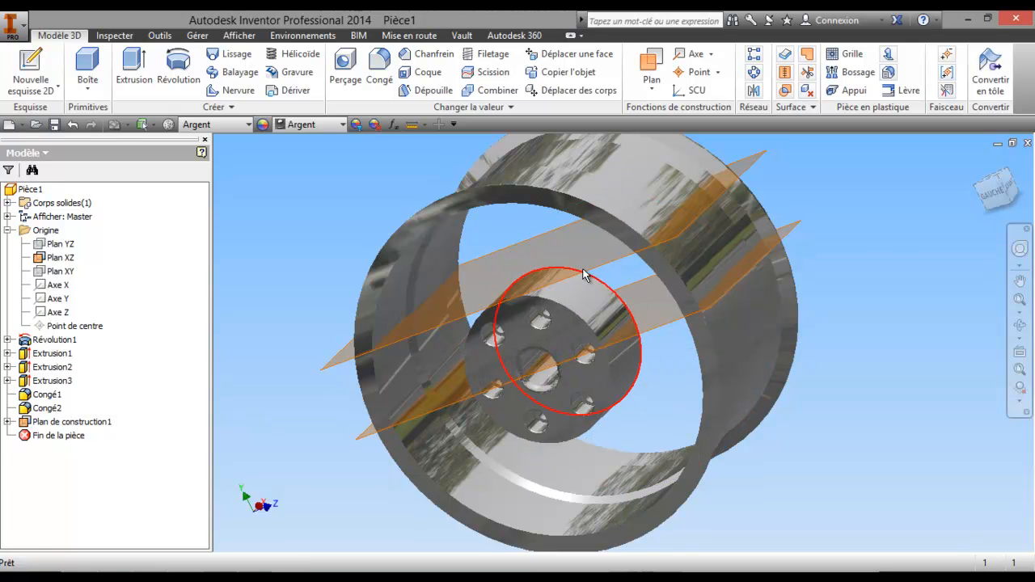
pyautogui.rightClick(610, 260)
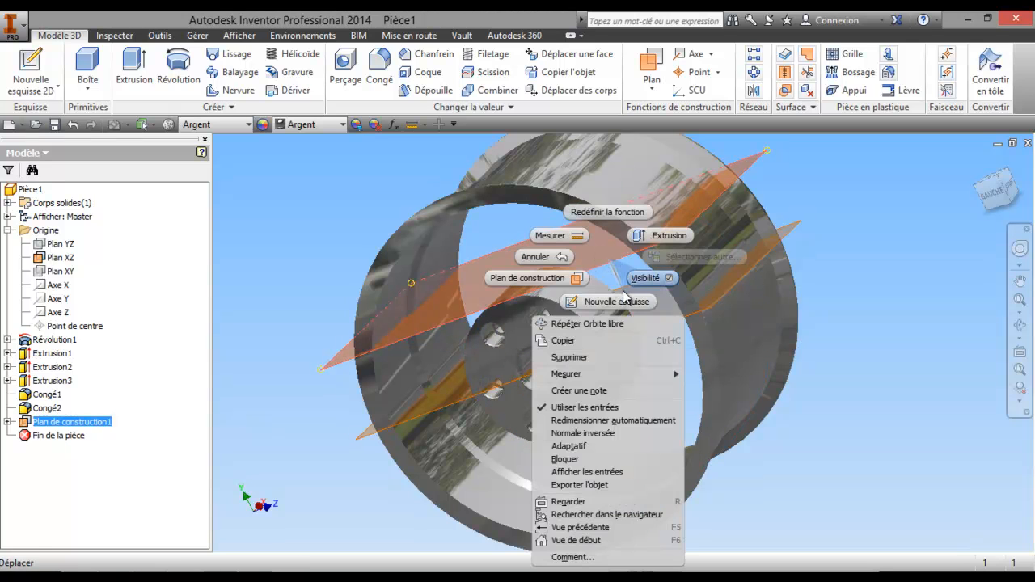
pyautogui.click(621, 296)
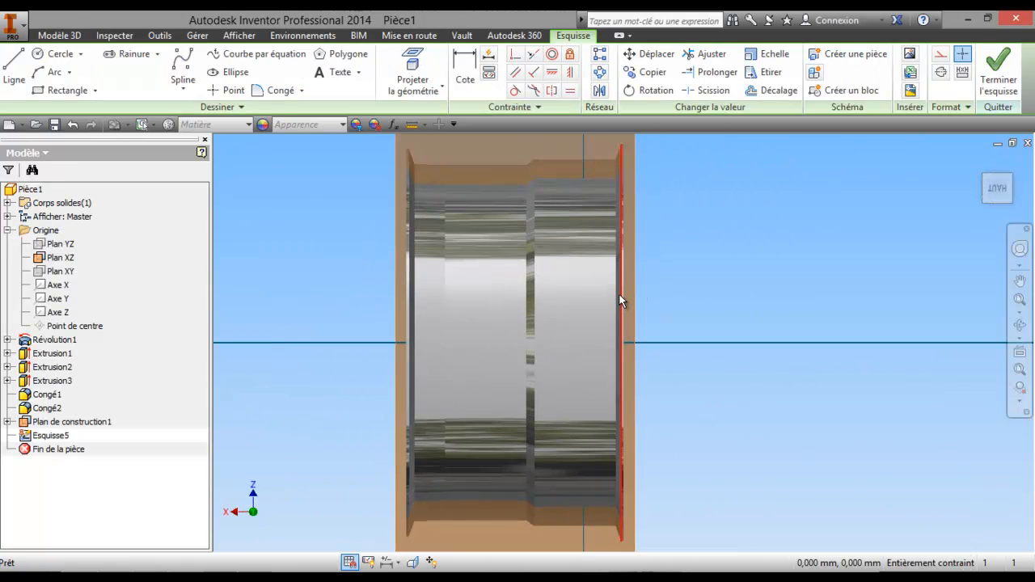
# - Show the wheel in a half section view cut at the hub's tangent work plane with an offset of 0 mm
pyautogui.press('x')
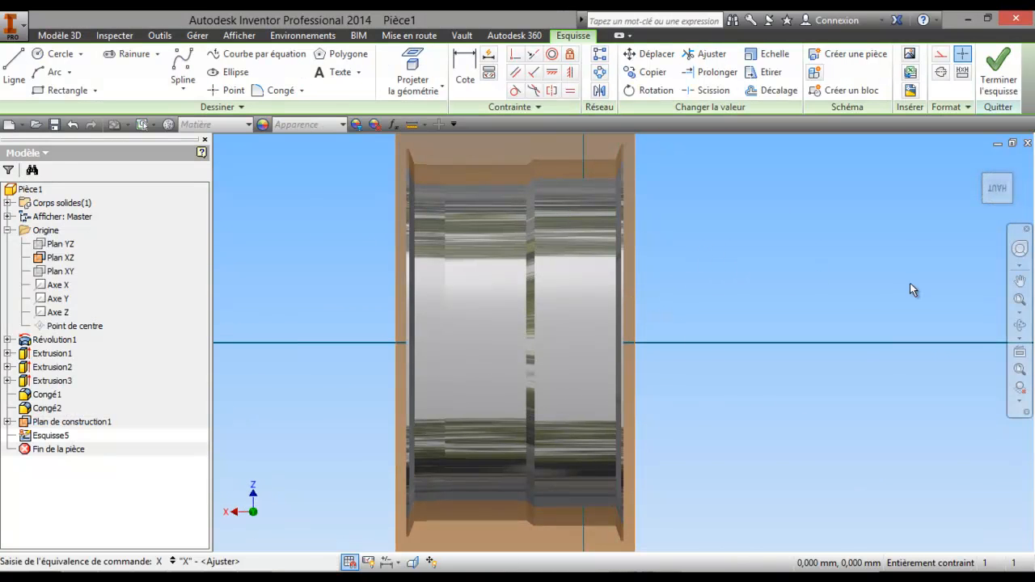
pyautogui.keyDown('shift'); pyautogui.moveTo(866, 324); pyautogui.dragTo(596, 342, button='middle'); pyautogui.keyUp('shift')
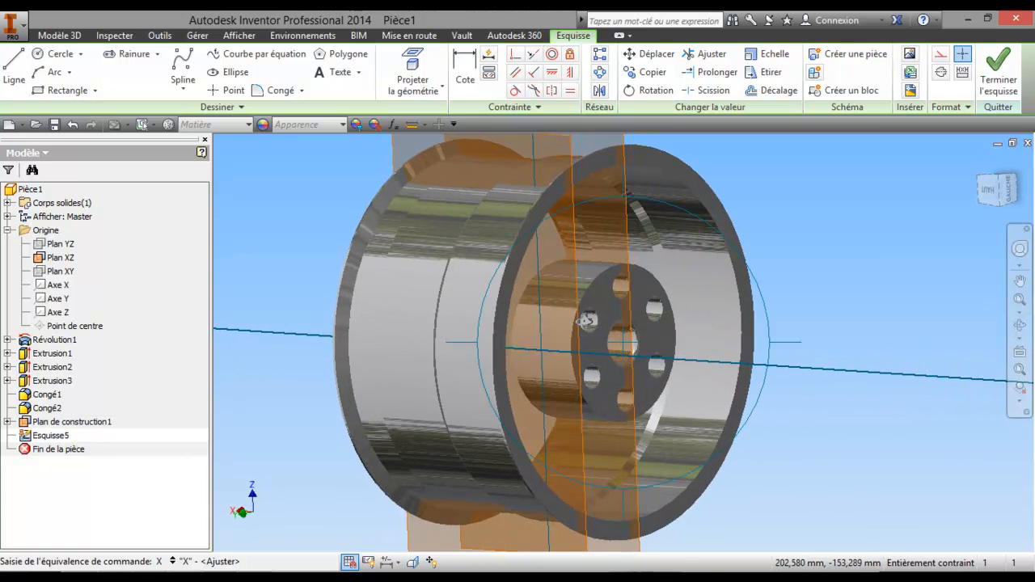
pyautogui.rightClick(586, 320)
pyautogui.click(495, 320)
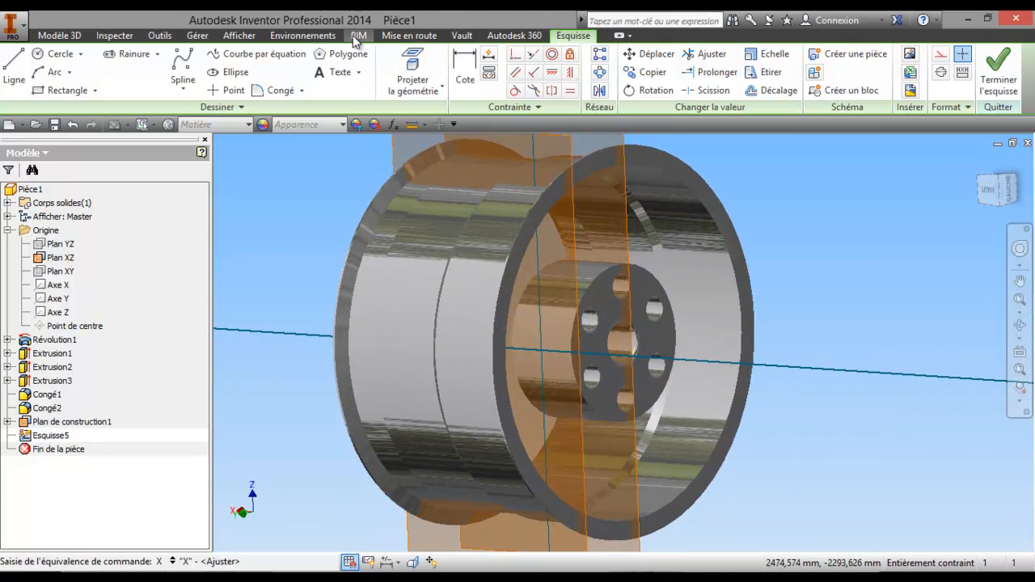
pyautogui.click(249, 37)
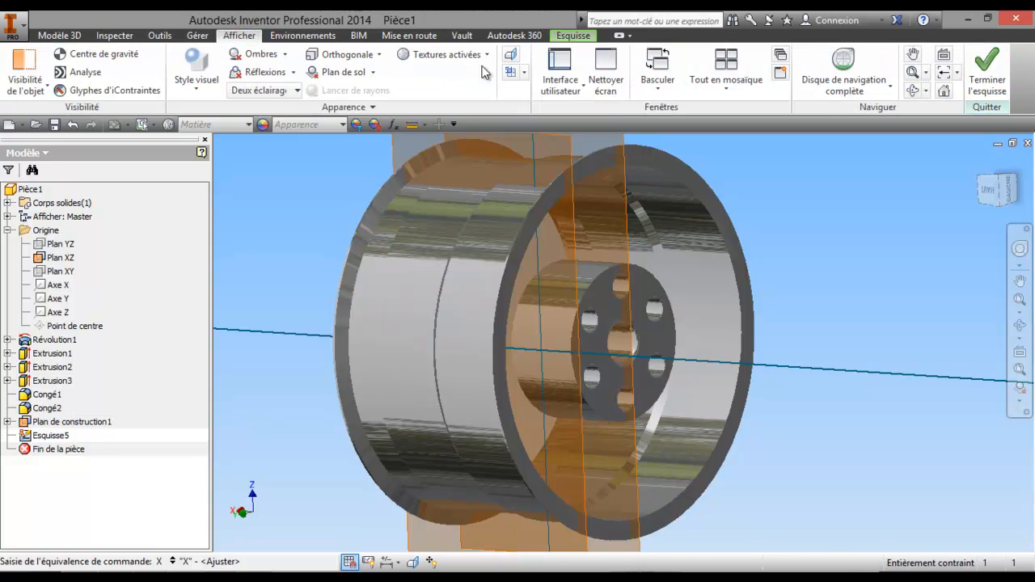
pyautogui.click(519, 75)
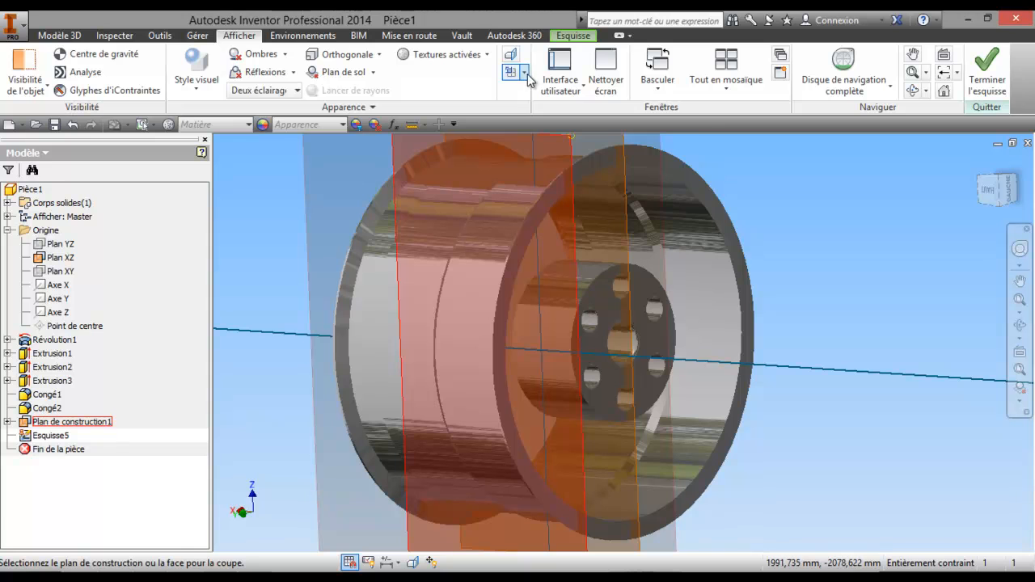
pyautogui.click(524, 72)
pyautogui.click(566, 127)
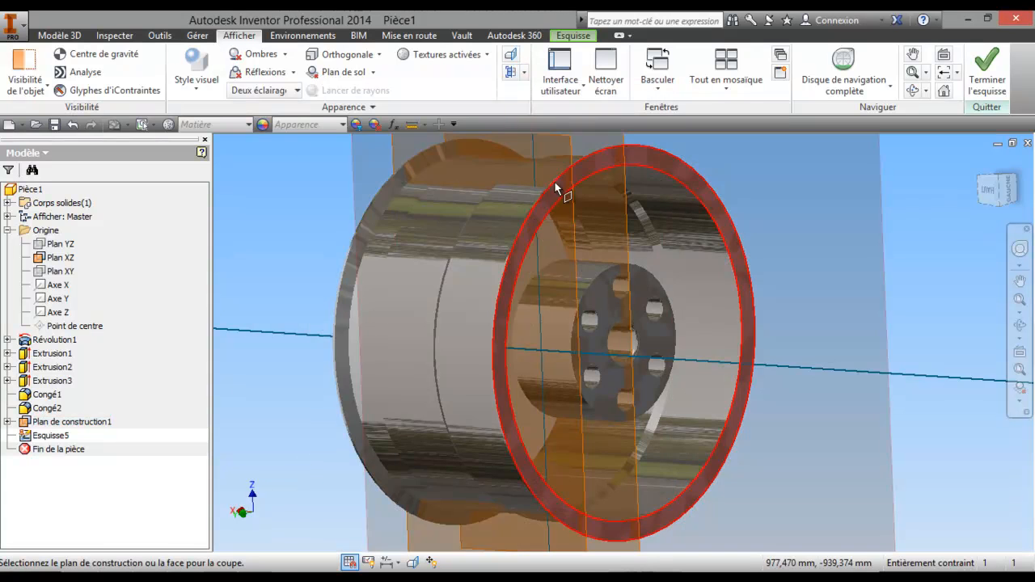
pyautogui.click(565, 135)
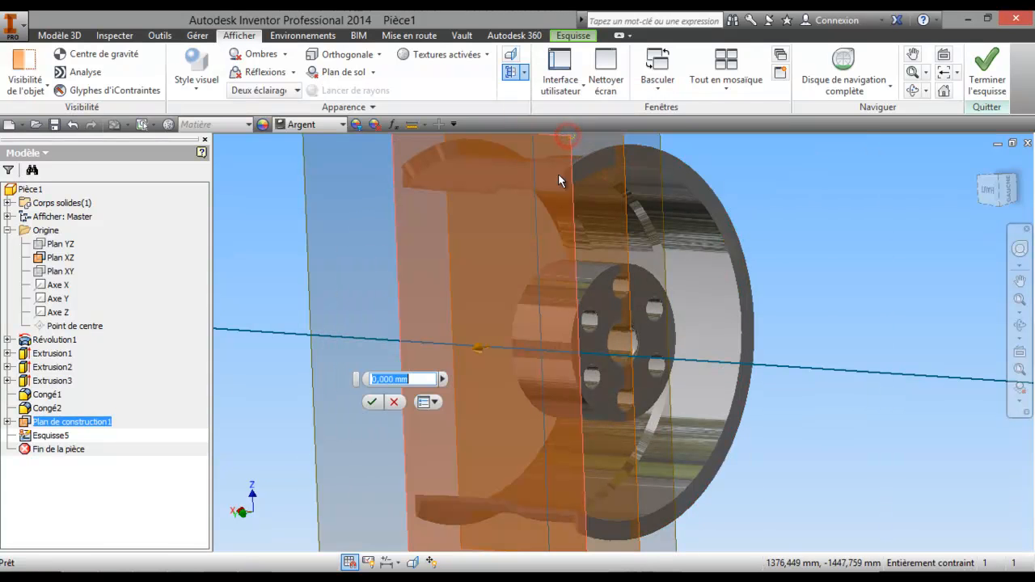
pyautogui.click(374, 402)
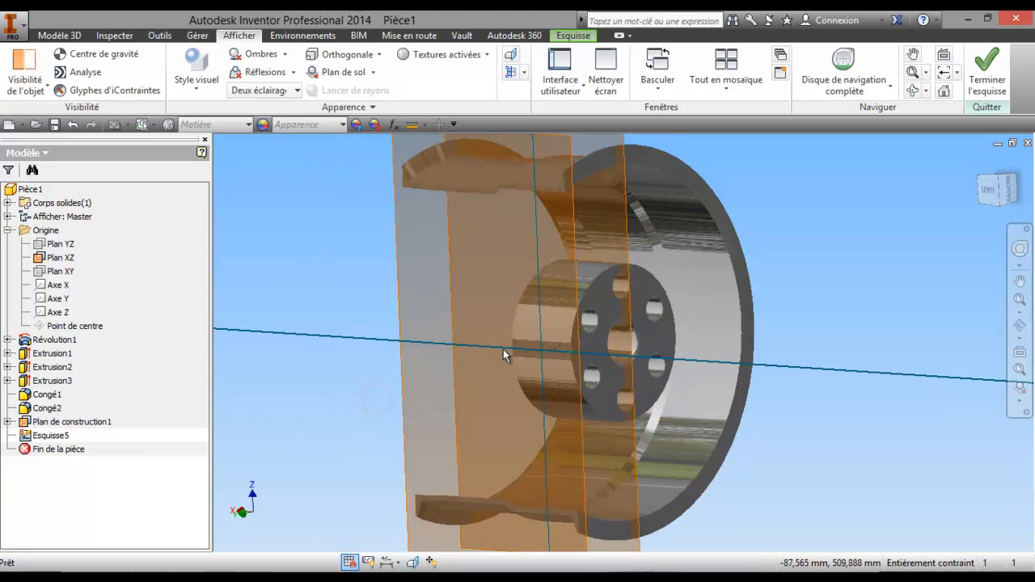
# - Start a control-vertex spline on the hub's tangent work plane at about X 39 mm, Y 27 mm, arching its upper side across the hub
pyautogui.click(1020, 350)
pyautogui.click(567, 144)
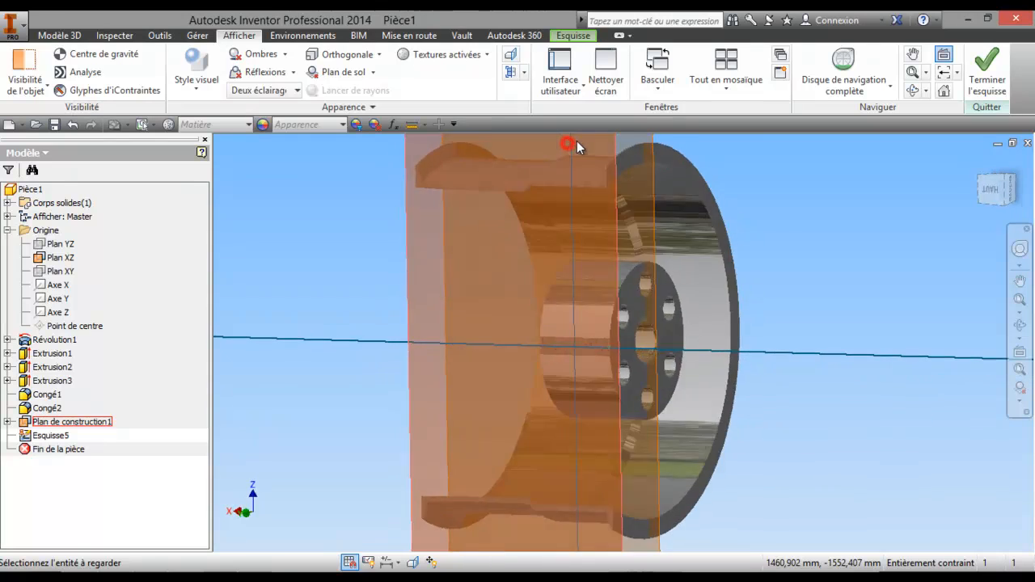
pyautogui.scroll(-3, 643, 278)
pyautogui.scroll(3, 701, 314)
pyautogui.moveTo(701, 314)
pyautogui.mouseDown(button='middle')
pyautogui.moveTo(702, 231)
pyautogui.moveTo(726, 233)
pyautogui.moveTo(686, 261)
pyautogui.moveTo(642, 240)
pyautogui.moveTo(619, 245)
pyautogui.mouseUp(button='middle')
pyautogui.scroll(5, 728, 235)
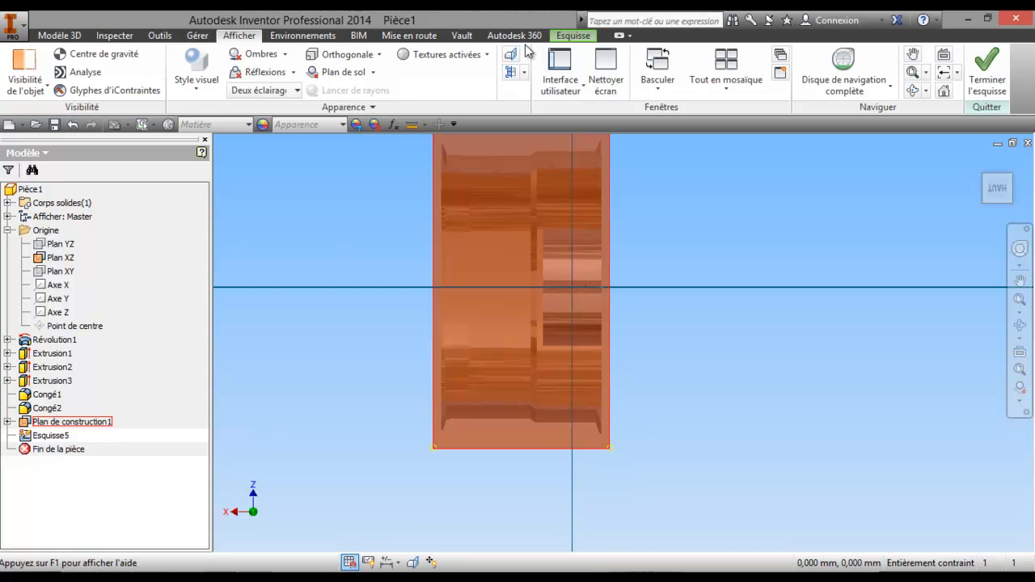
pyautogui.click(588, 37)
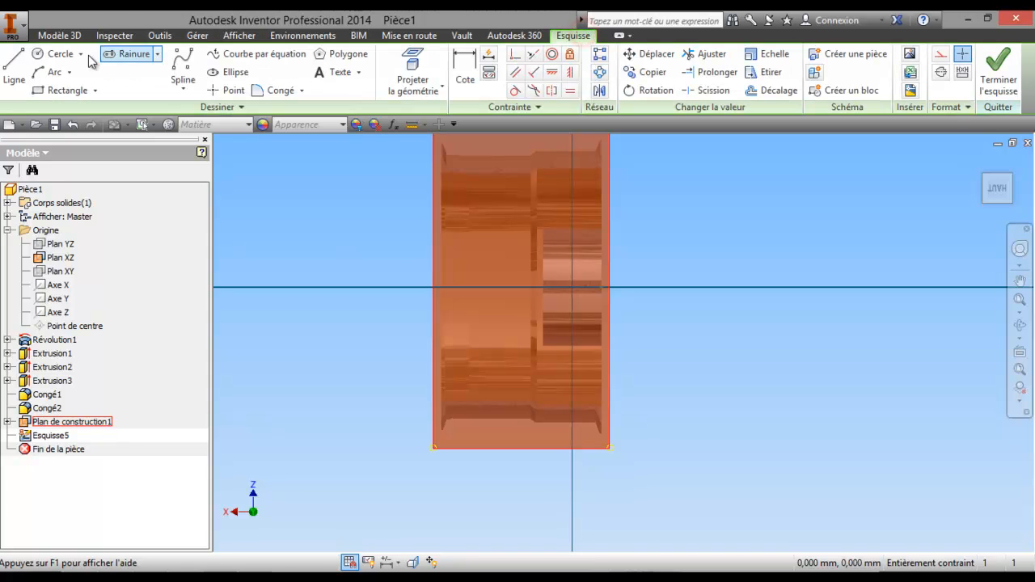
pyautogui.click(182, 62)
pyautogui.scroll(5, 547, 248)
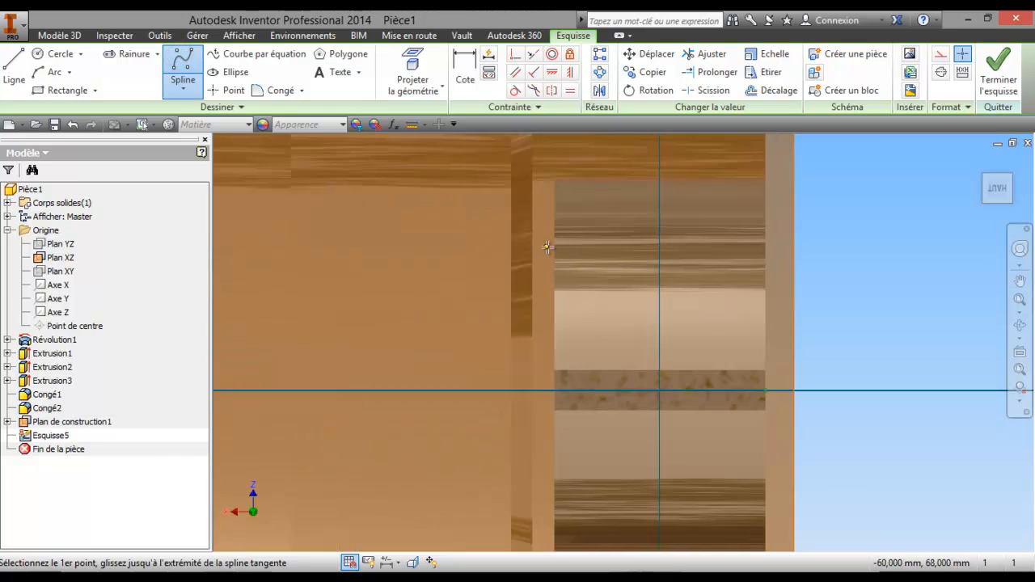
pyautogui.moveTo(699, 311); pyautogui.dragTo(656, 271, button='middle')
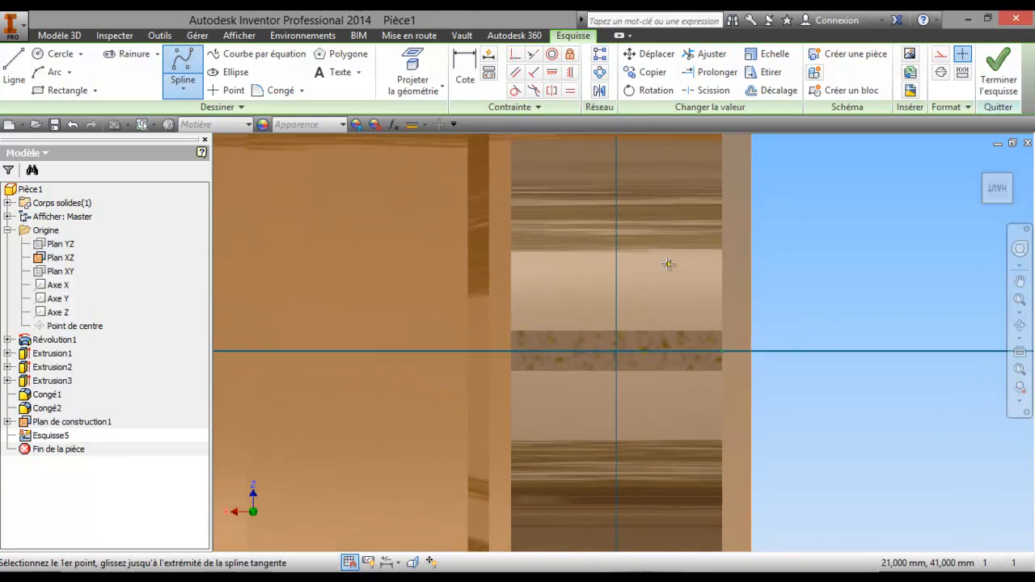
pyautogui.click(699, 296)
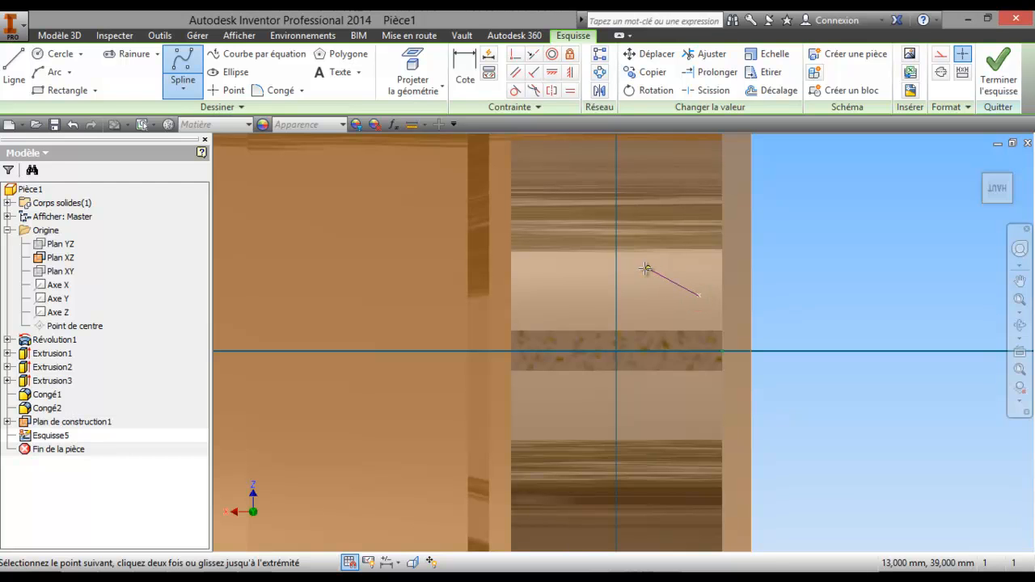
pyautogui.click(601, 267)
pyautogui.click(563, 284)
pyautogui.click(541, 314)
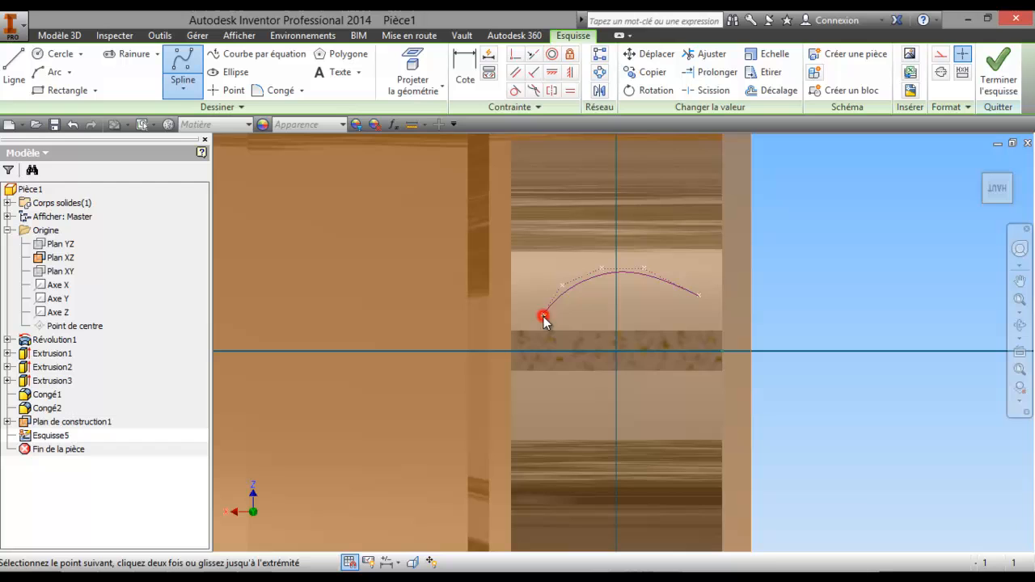
# - Continue the spline around its lower side and close it at the start point to form a teardrop-shaped profile over the hub
pyautogui.click(543, 359)
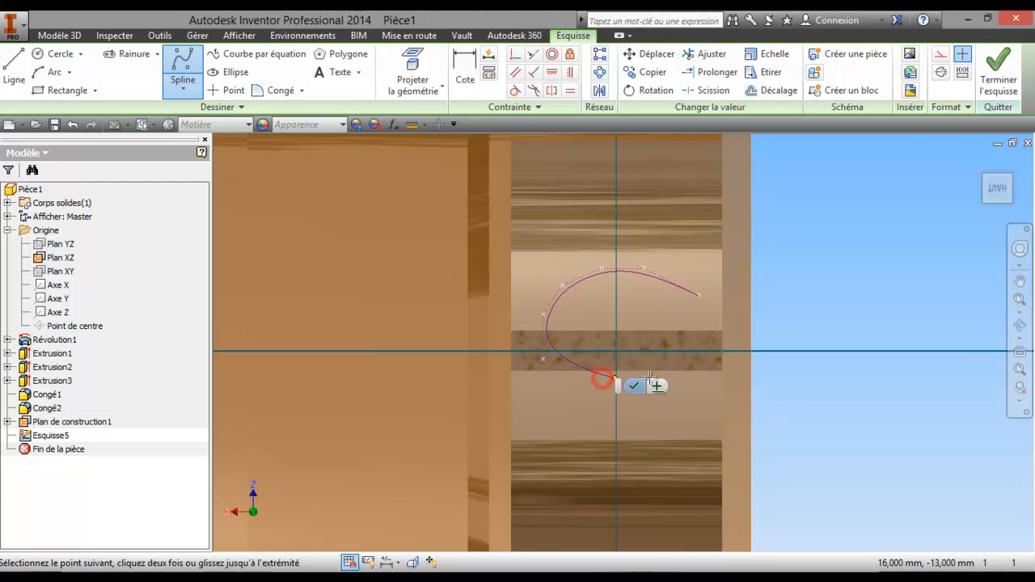
pyautogui.click(666, 370)
pyautogui.click(685, 332)
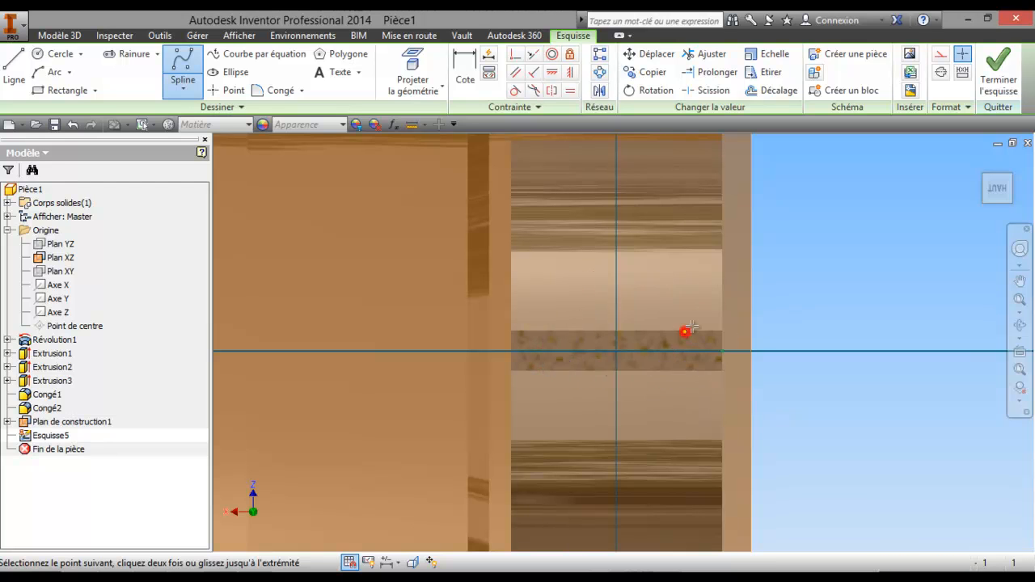
pyautogui.click(708, 308)
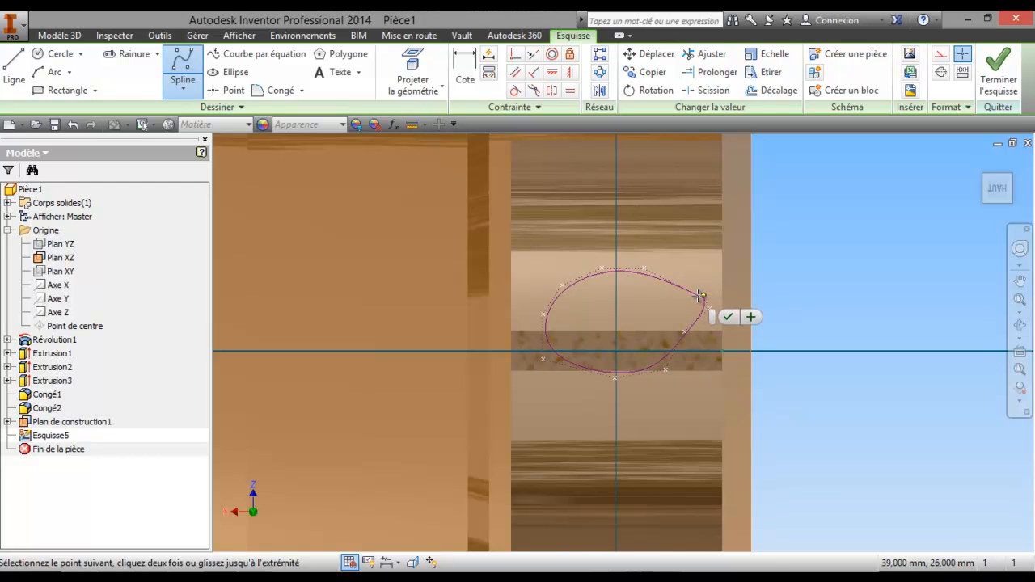
pyautogui.scroll(5, 700, 294)
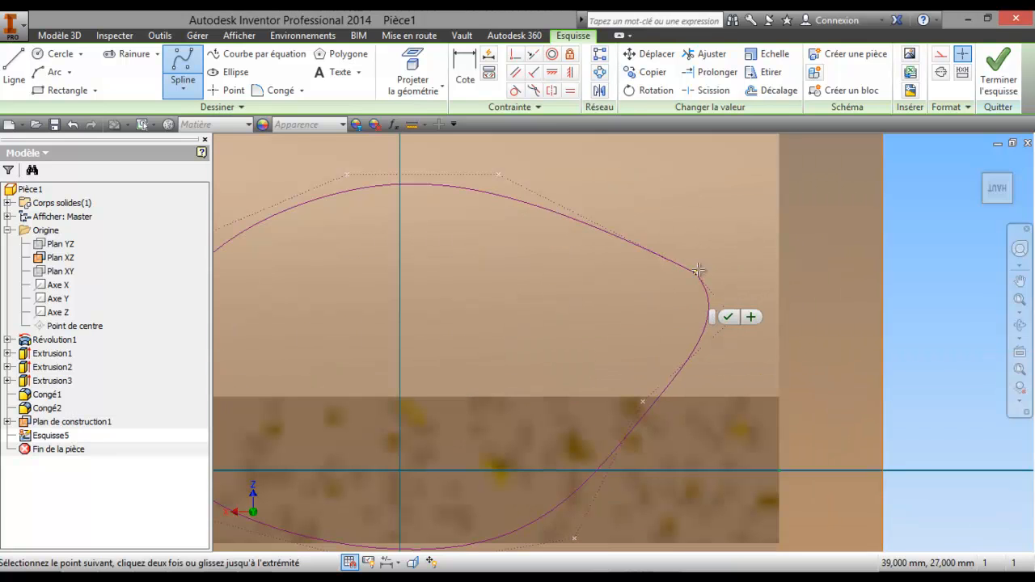
pyautogui.click(694, 273)
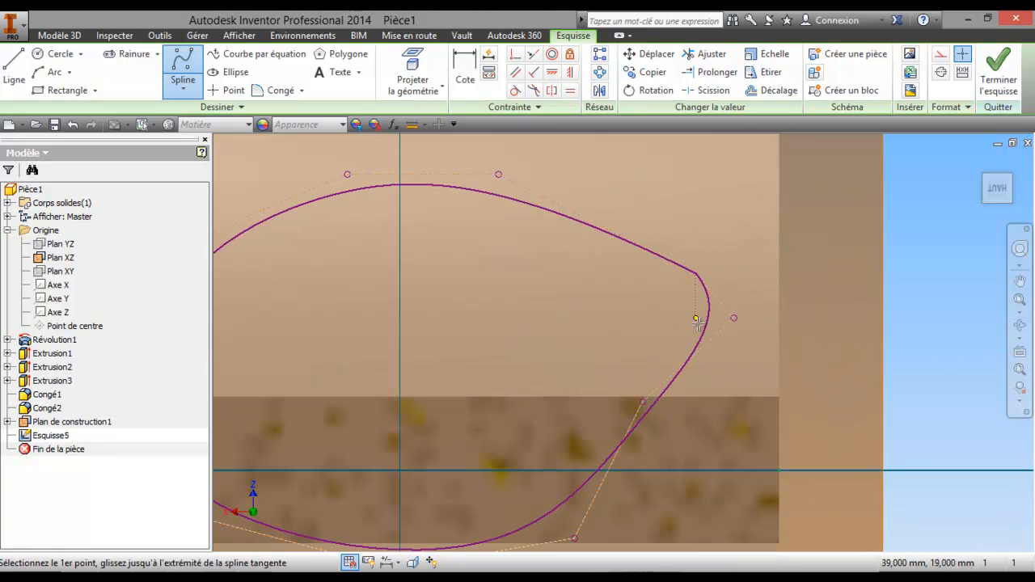
pyautogui.rightClick(647, 277)
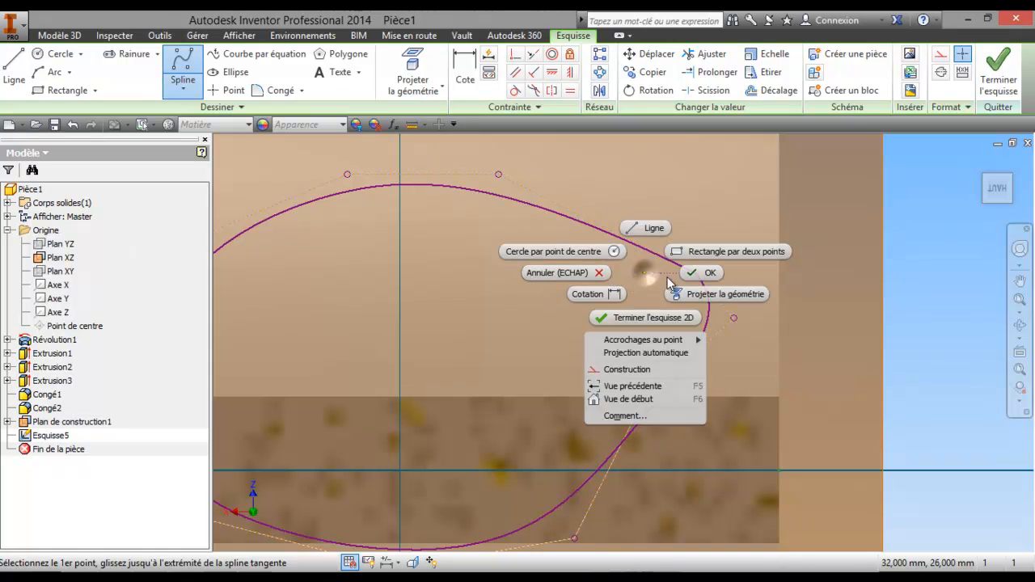
pyautogui.click(700, 276)
# - Reposition the spline's start vertex at the pointed end so the sharp corner of the closed profile becomes rounded
pyautogui.scroll(3, 692, 281)
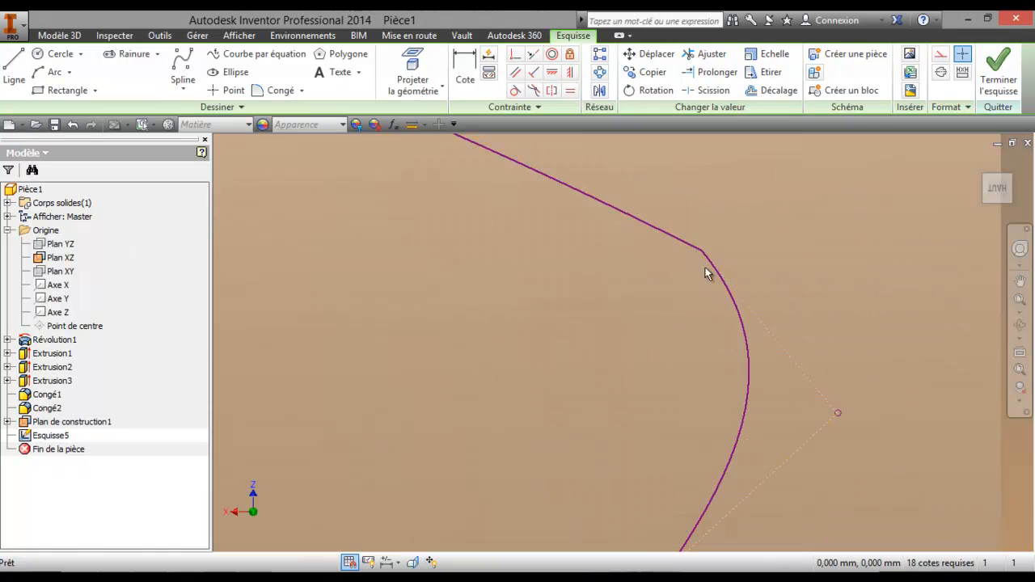
pyautogui.moveTo(699, 248)
pyautogui.mouseDown()
pyautogui.moveTo(686, 298)
pyautogui.moveTo(723, 317)
pyautogui.moveTo(730, 304)
pyautogui.moveTo(711, 329)
pyautogui.moveTo(722, 335)
pyautogui.moveTo(719, 318)
pyautogui.mouseUp()
pyautogui.scroll(-3, 686, 298)
pyautogui.scroll(-3, 701, 352)
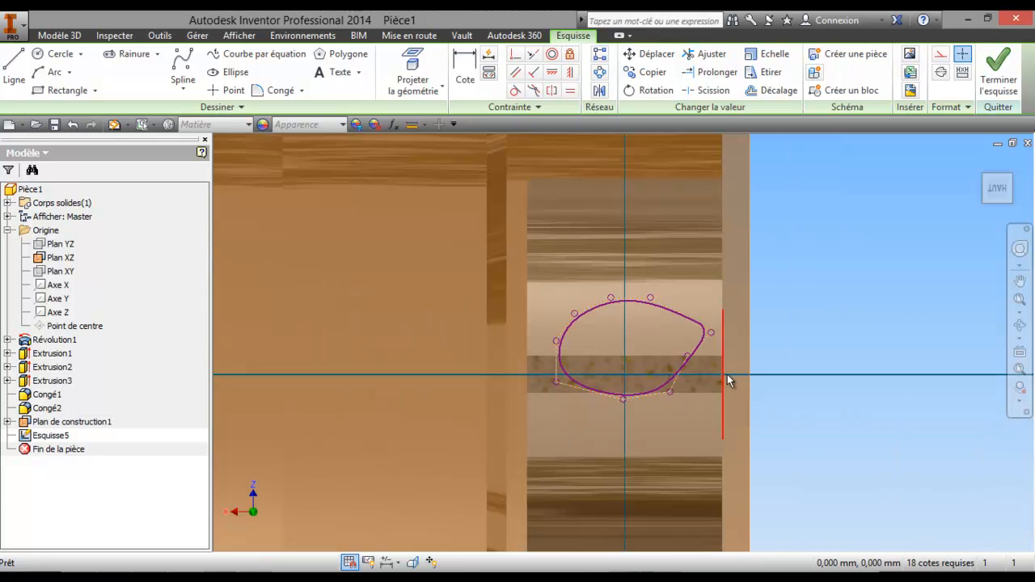
pyautogui.moveTo(777, 323); pyautogui.dragTo(770, 294, button='middle')
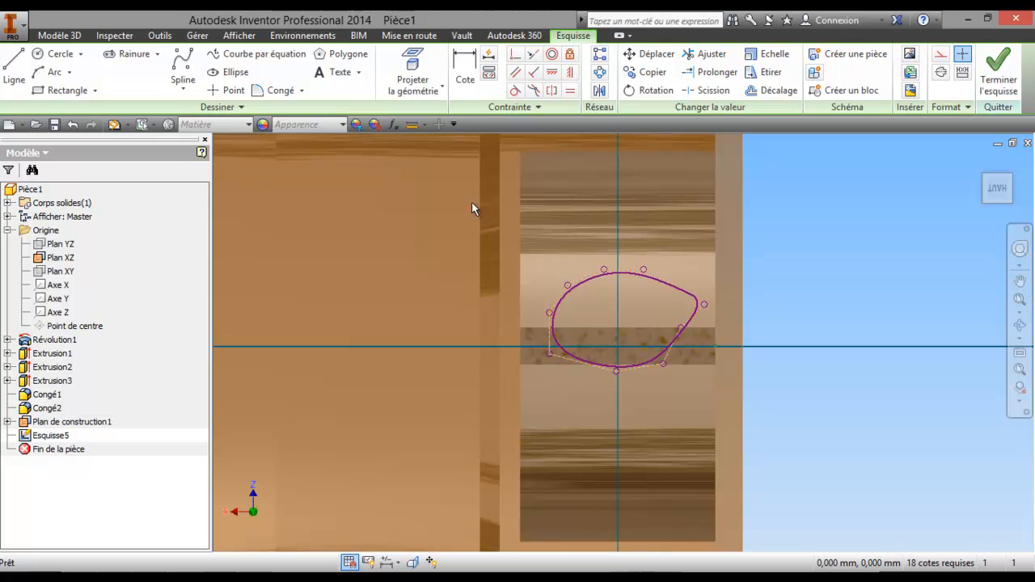
# - Finish the spline profile sketch and end the half section view so the whole wheel is displayed
pyautogui.click(228, 90)
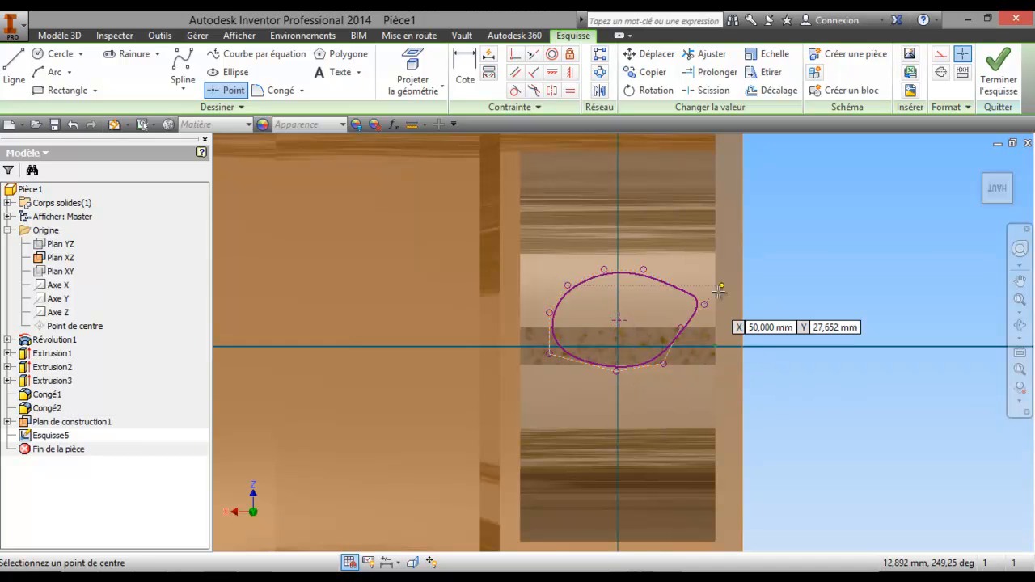
pyautogui.click(1000, 75)
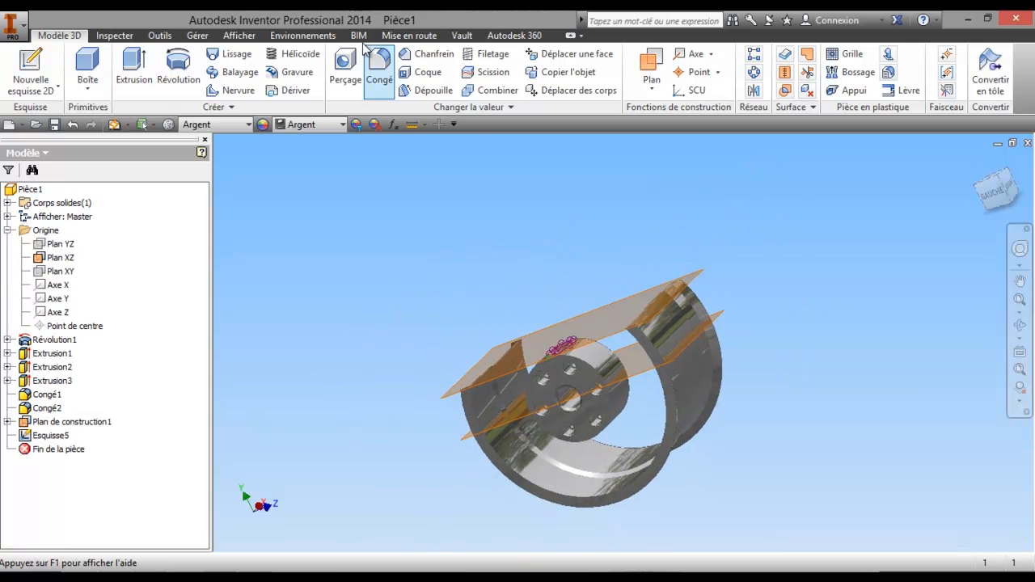
pyautogui.click(239, 35)
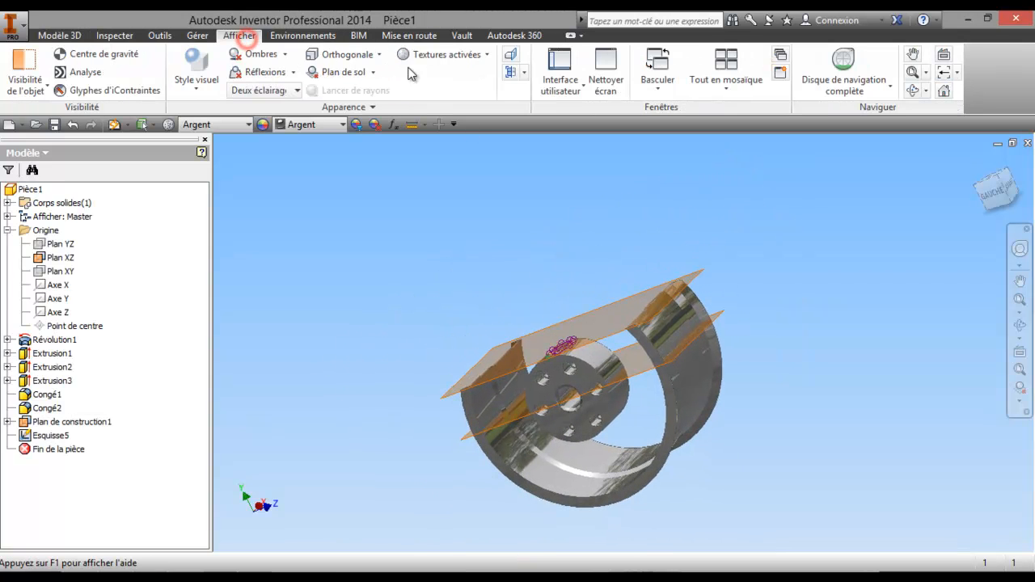
pyautogui.click(524, 74)
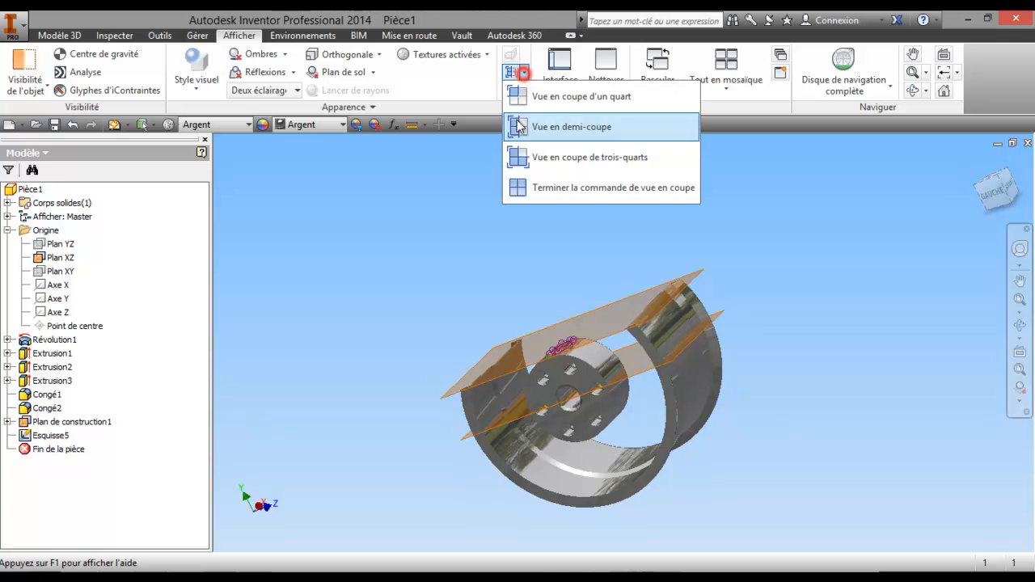
pyautogui.click(532, 188)
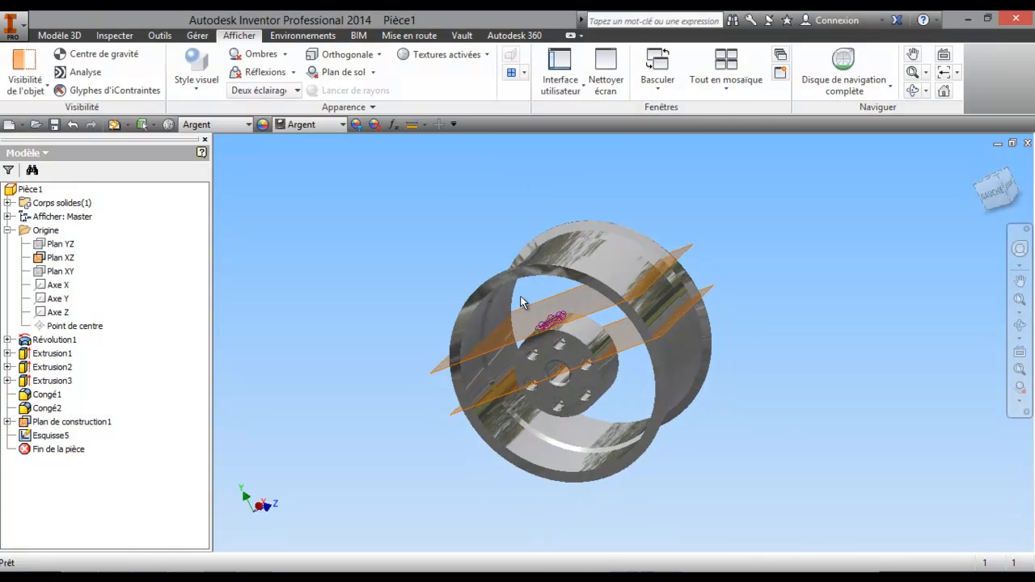
pyautogui.scroll(4, 521, 302)
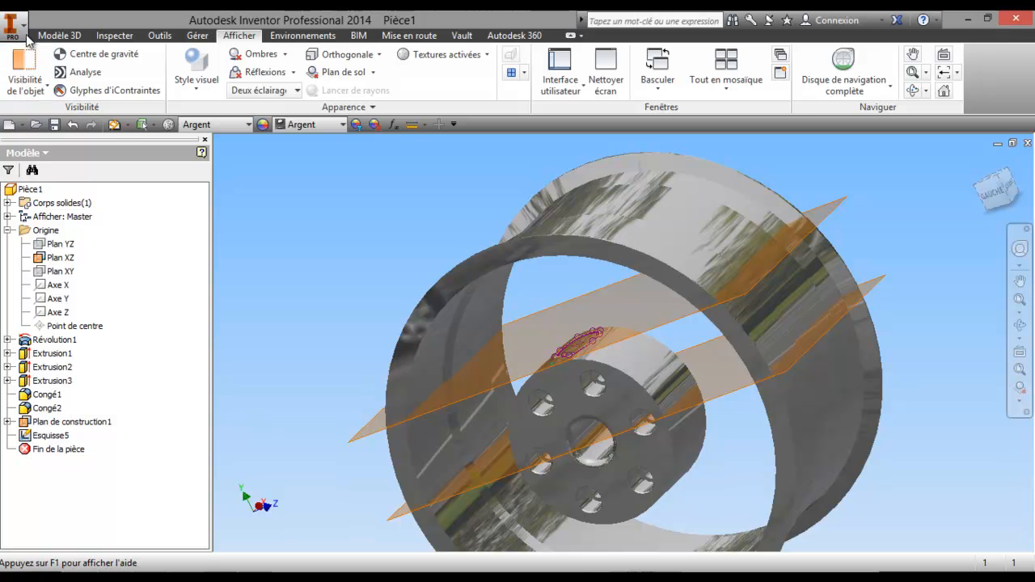
# - Start a new 3D sketch in the wheel part
pyautogui.click(59, 35)
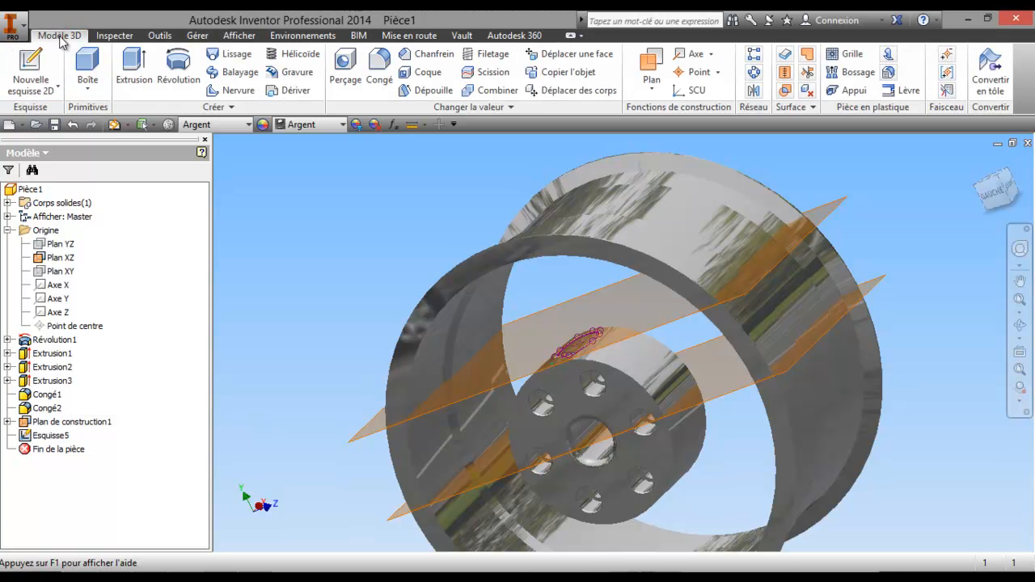
pyautogui.click(55, 84)
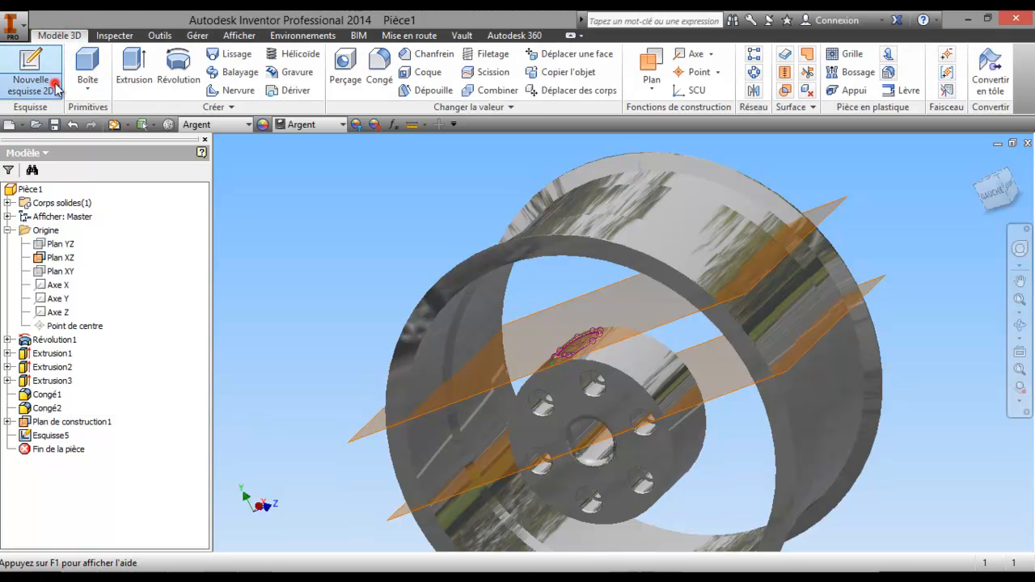
pyautogui.click(97, 148)
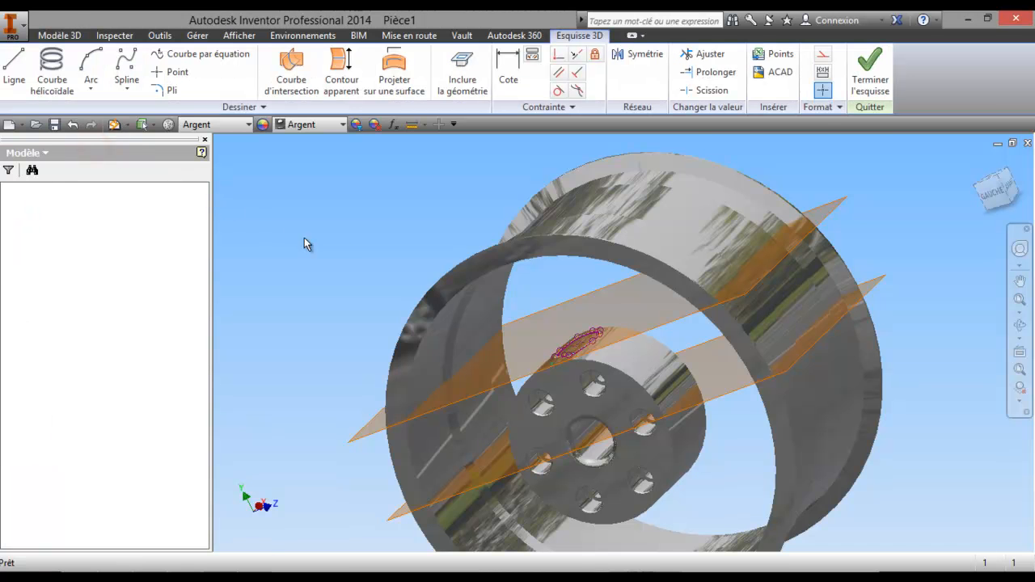
# - Try to draw a straight 3D line from the centre point of the closed profile above the hub toward the rim, and undo it
pyautogui.scroll(5, 503, 311)
pyautogui.moveTo(618, 377)
pyautogui.keyDown('shift'); pyautogui.mouseDown(button='middle')
pyautogui.moveTo(601, 353)
pyautogui.moveTo(504, 330)
pyautogui.mouseUp(button='middle'); pyautogui.keyUp('shift')
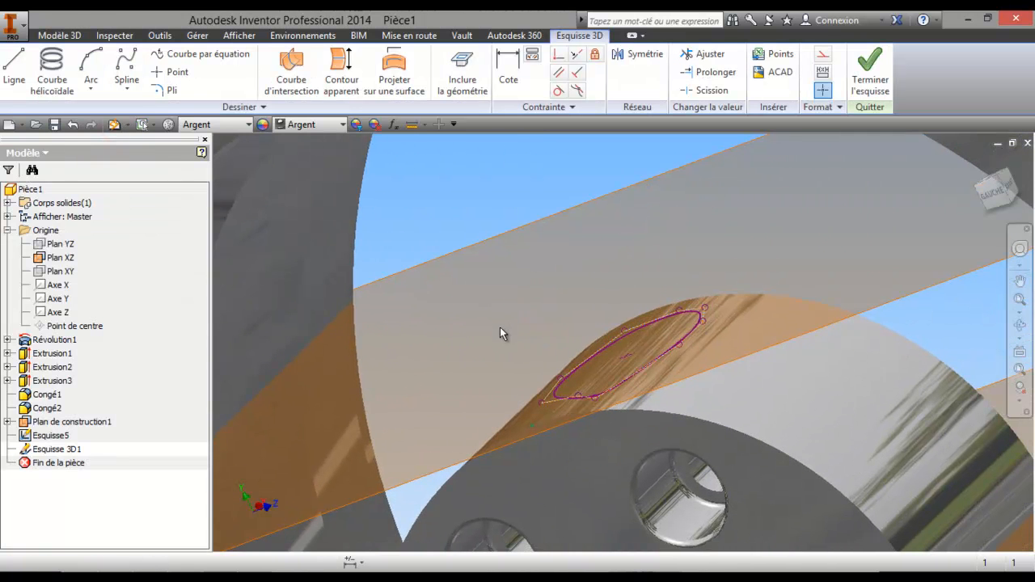
pyautogui.moveTo(476, 273); pyautogui.dragTo(502, 304, button='middle')
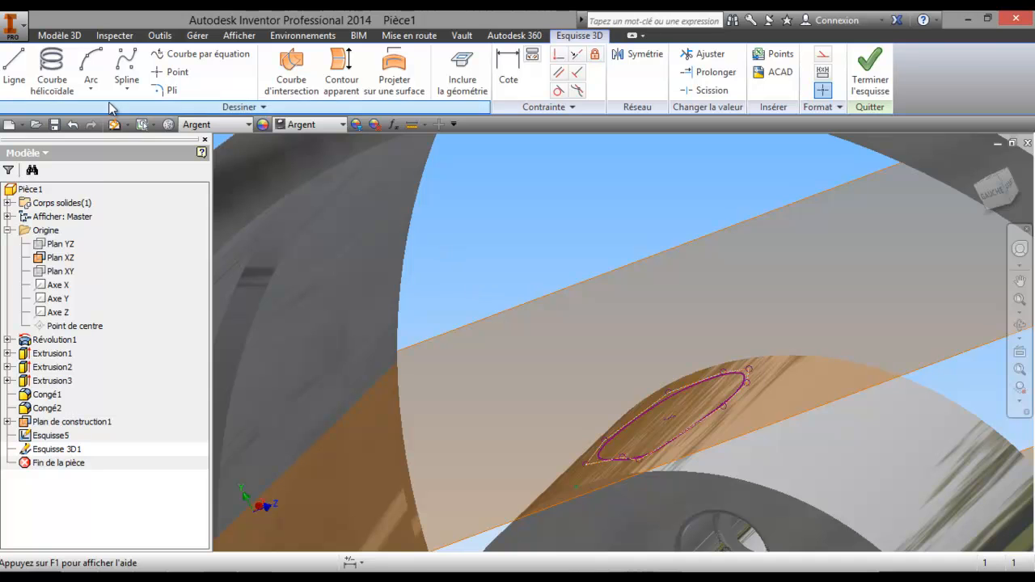
pyautogui.click(12, 70)
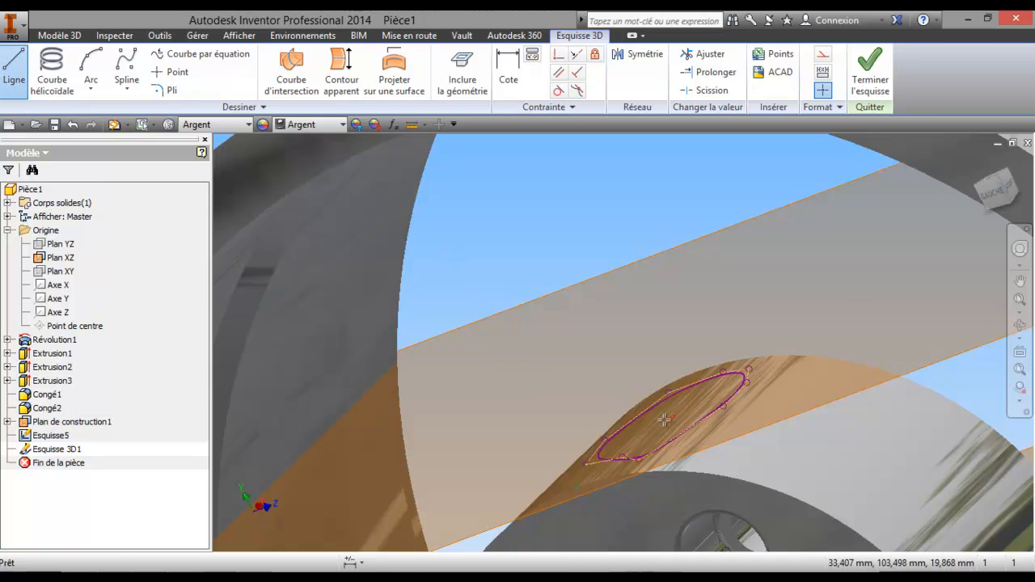
pyautogui.scroll(4, 670, 416)
pyautogui.scroll(3, 676, 404)
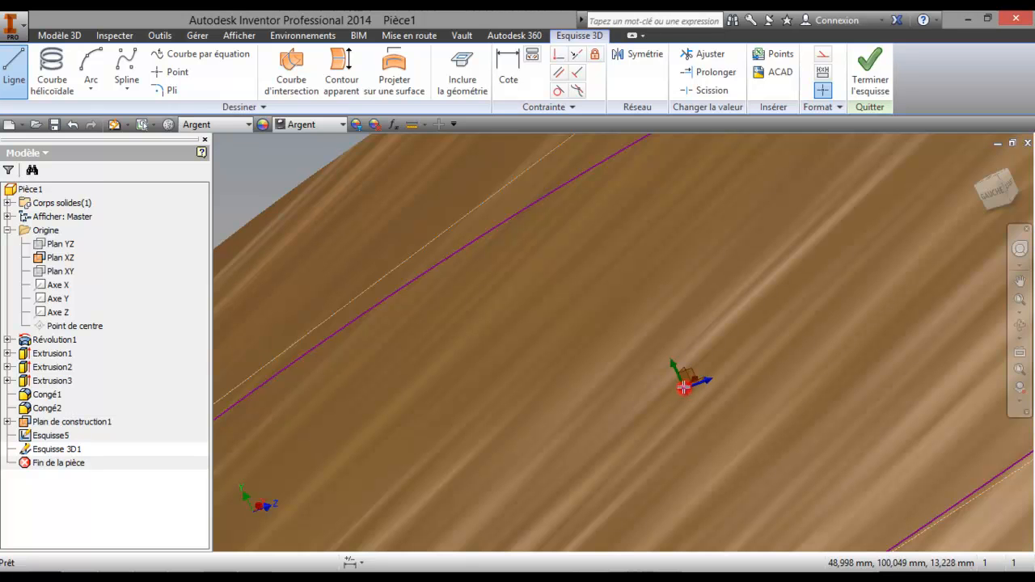
pyautogui.scroll(-8, 608, 379)
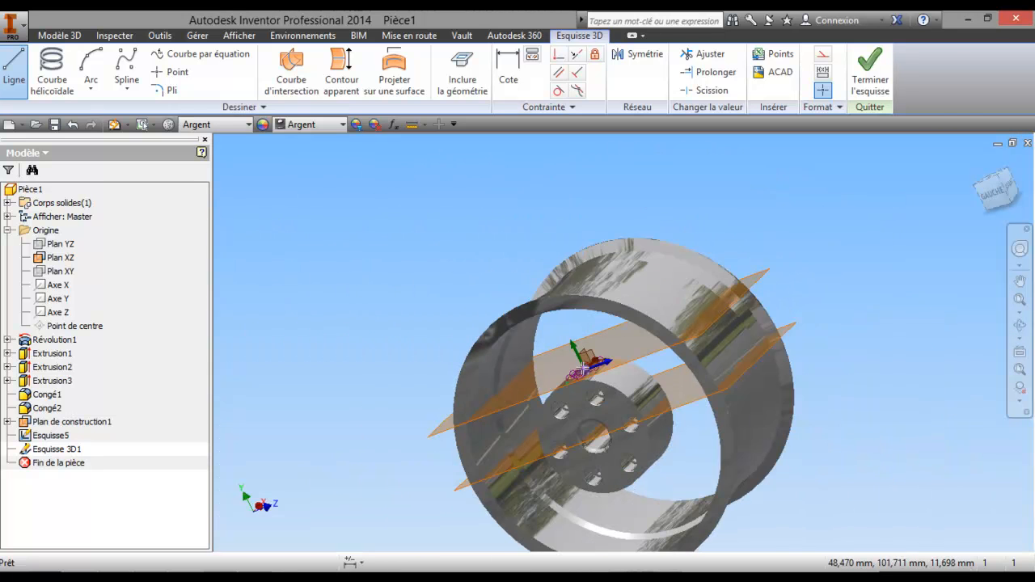
pyautogui.click(1017, 351)
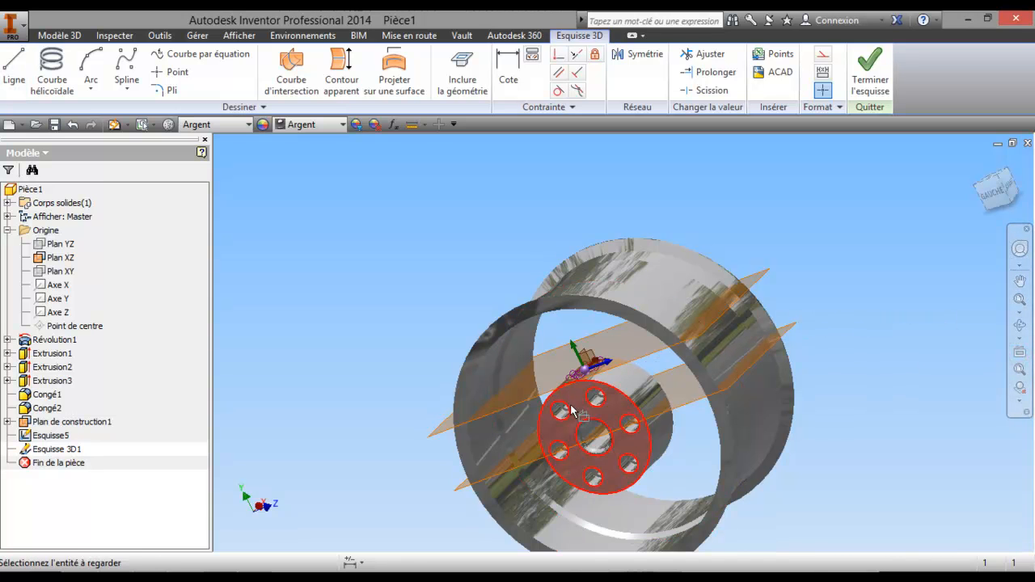
pyautogui.click(579, 409)
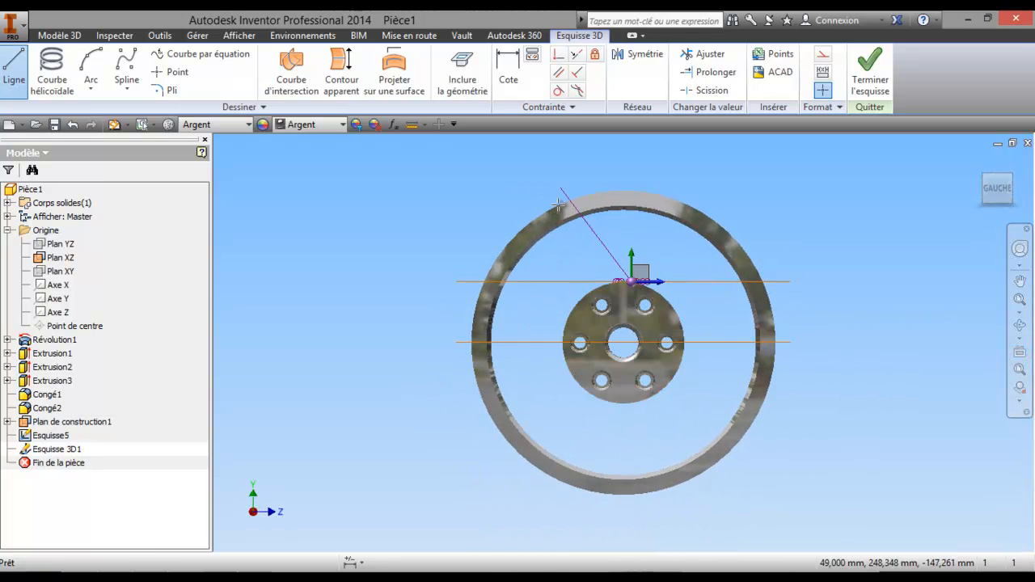
pyautogui.click(569, 256)
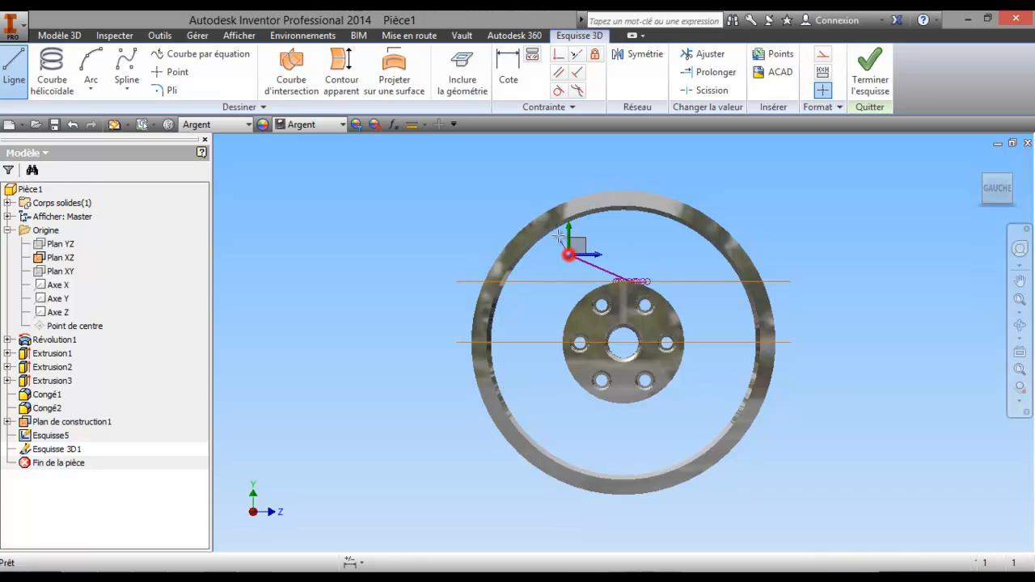
pyautogui.rightClick(535, 176)
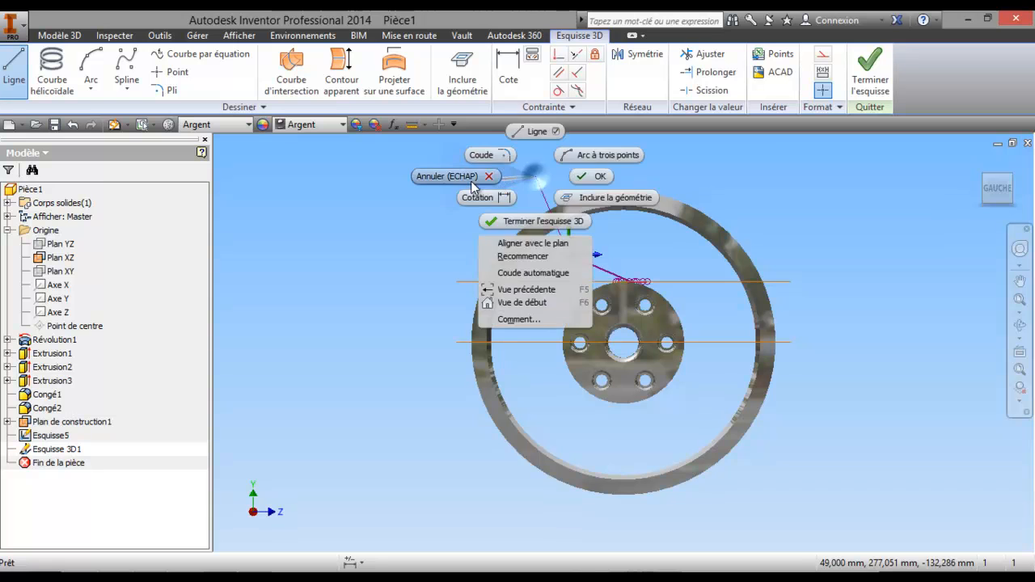
pyautogui.click(452, 178)
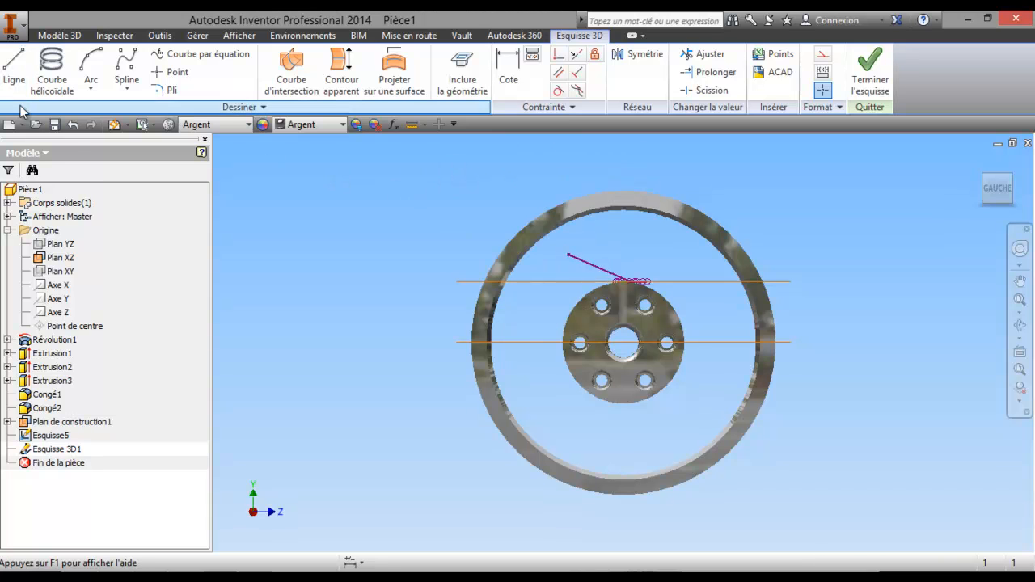
pyautogui.click(71, 127)
# - Begin a 3D spline at the centre point of the closed profile on the construction plane above the hub
pyautogui.click(126, 66)
pyautogui.click(1022, 326)
pyautogui.moveTo(646, 334); pyautogui.dragTo(688, 379)
pyautogui.scroll(-5, 627, 276)
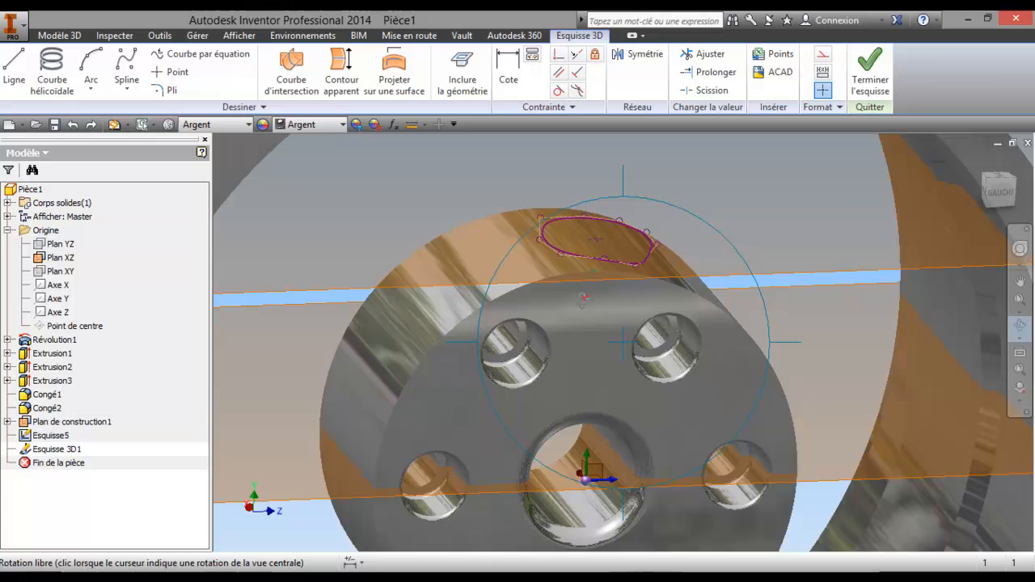
pyautogui.moveTo(583, 300); pyautogui.dragTo(545, 319)
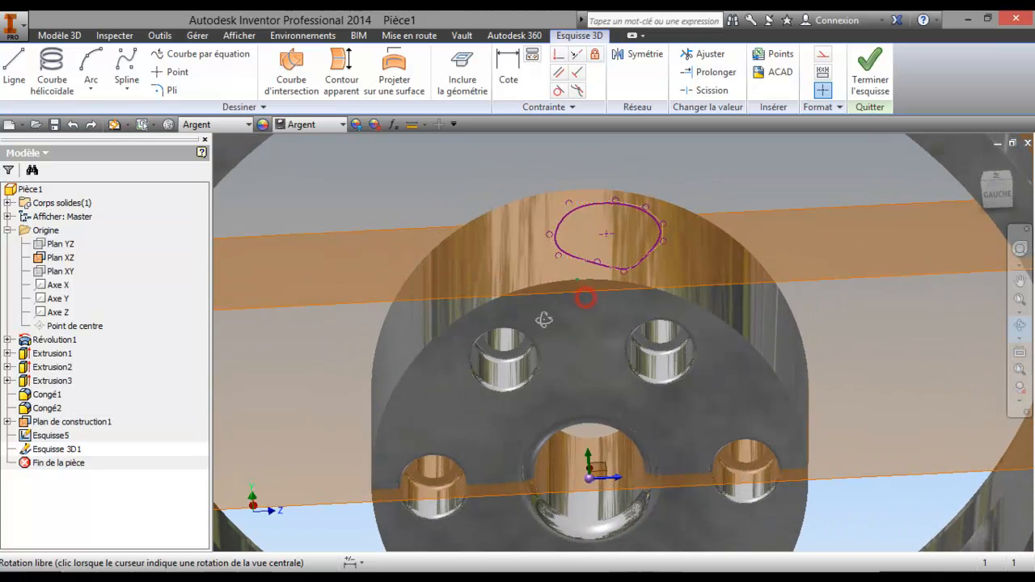
pyautogui.rightClick(546, 318)
pyautogui.click(465, 312)
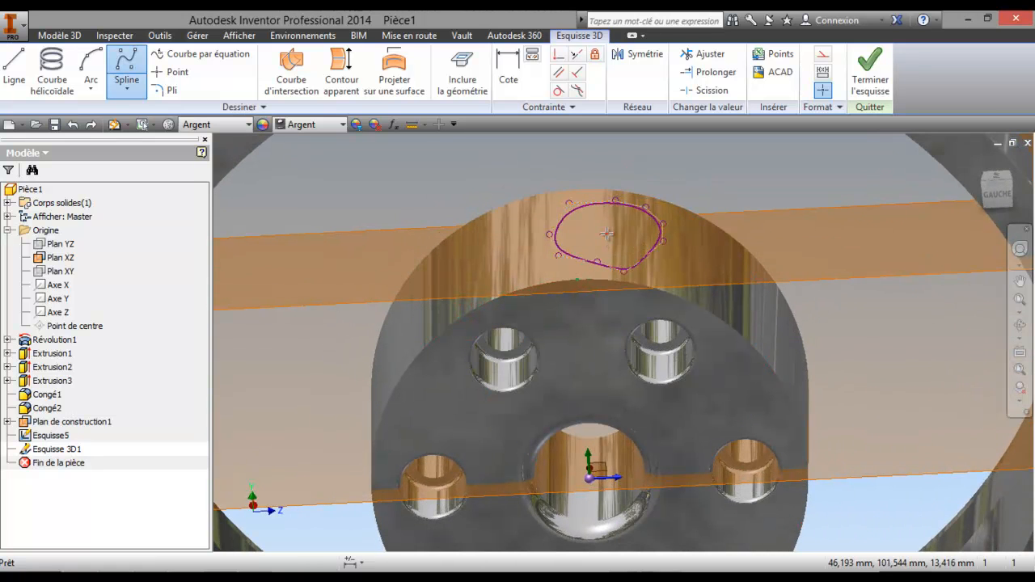
pyautogui.click(607, 233)
# - Place one intermediate spline control point between hub and rim, add an end point outside the rim, and complete the curve
pyautogui.moveTo(840, 316); pyautogui.dragTo(806, 372, button='middle')
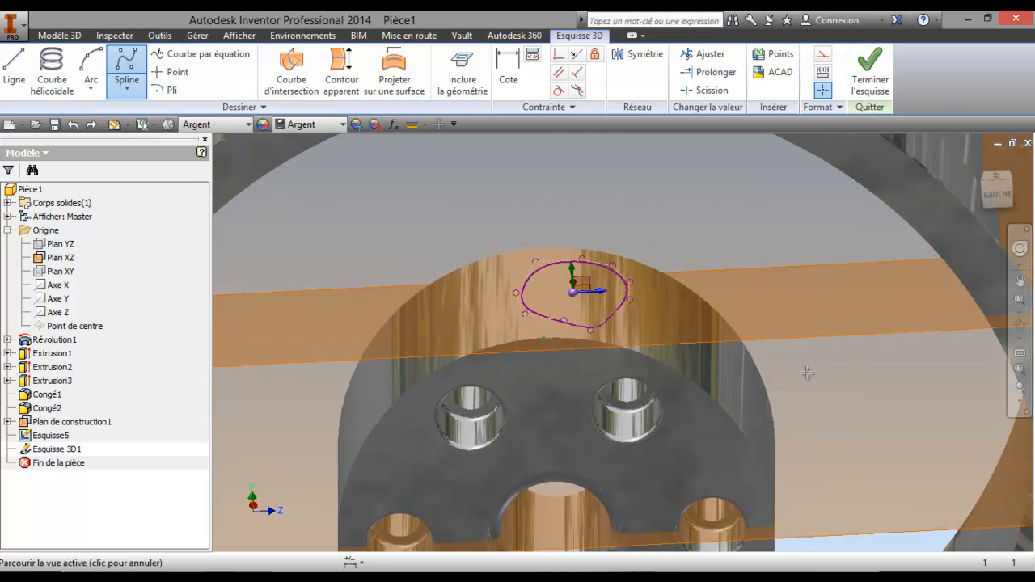
pyautogui.click(1016, 332)
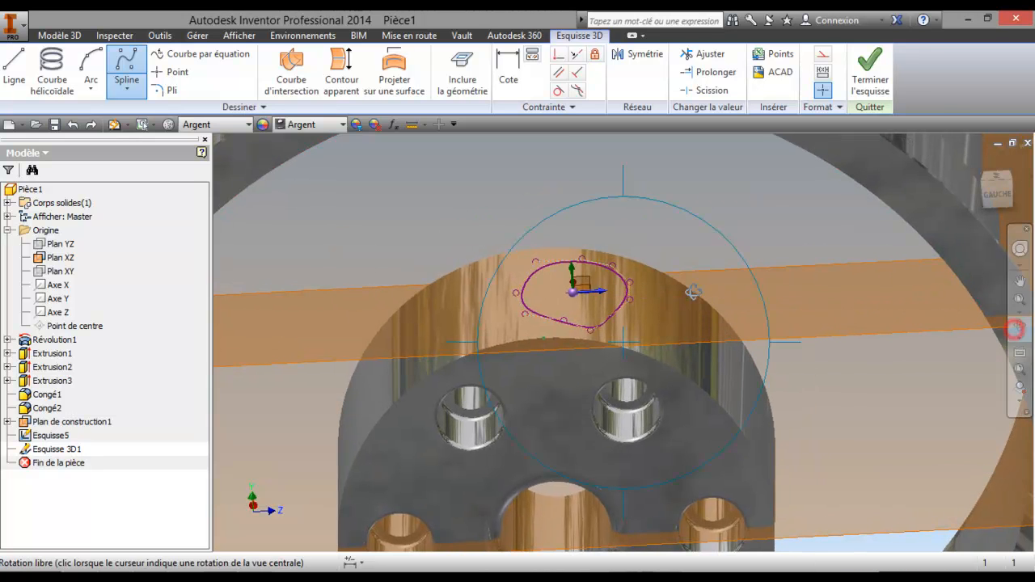
pyautogui.scroll(2, 691, 292)
pyautogui.moveTo(667, 188); pyautogui.dragTo(472, 359)
pyautogui.rightClick(469, 357)
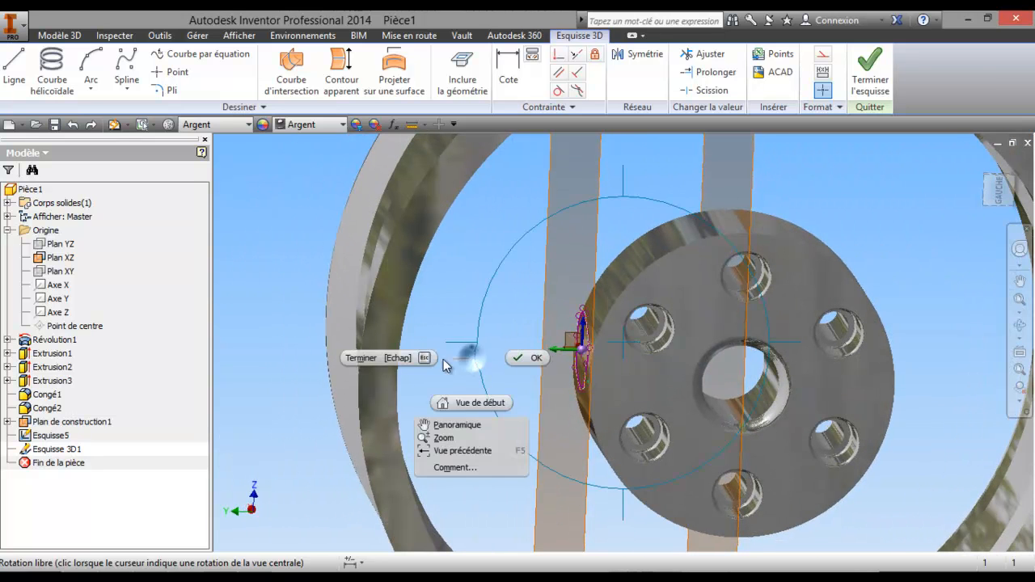
pyautogui.click(404, 358)
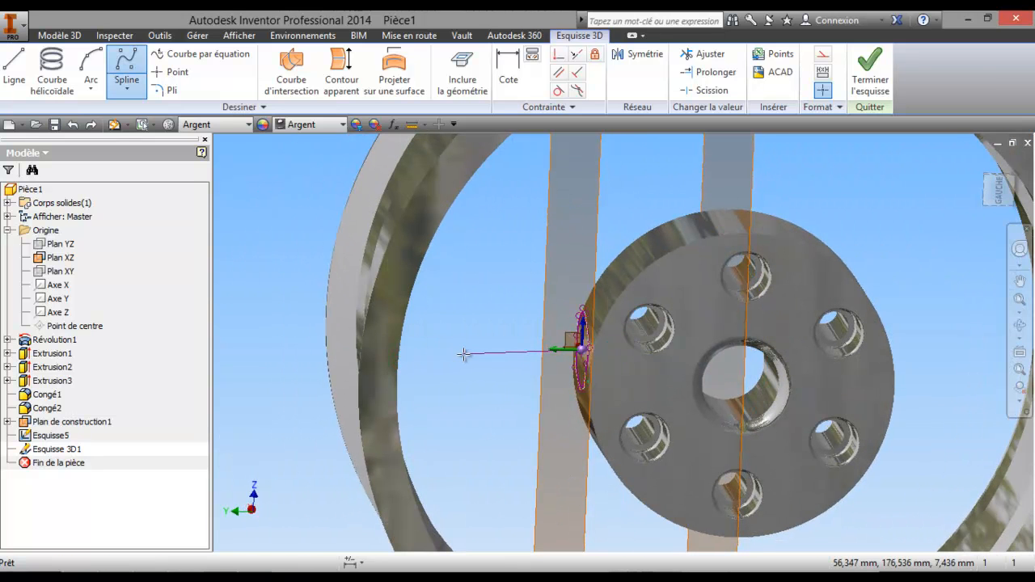
pyautogui.click(461, 350)
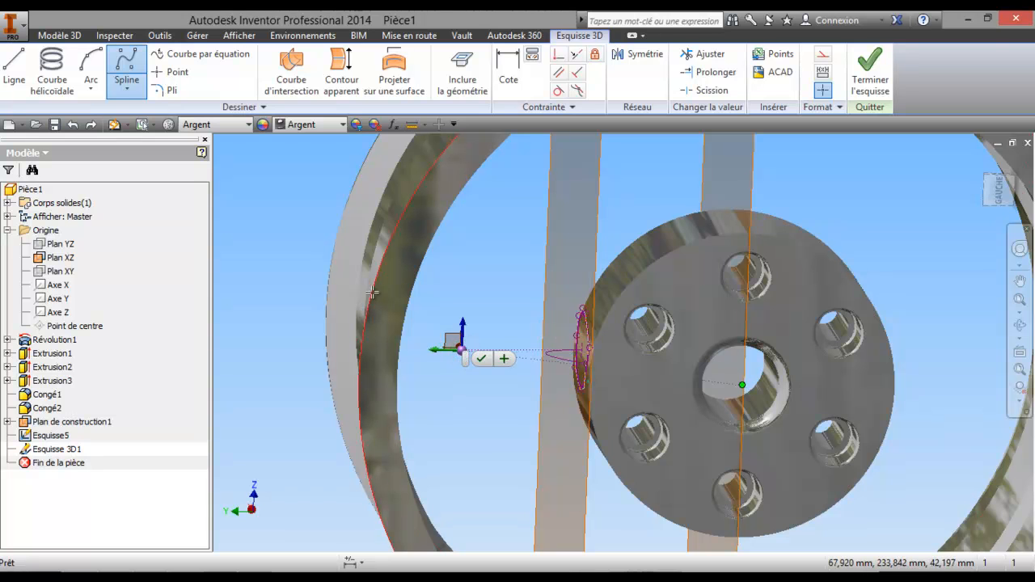
pyautogui.click(300, 217)
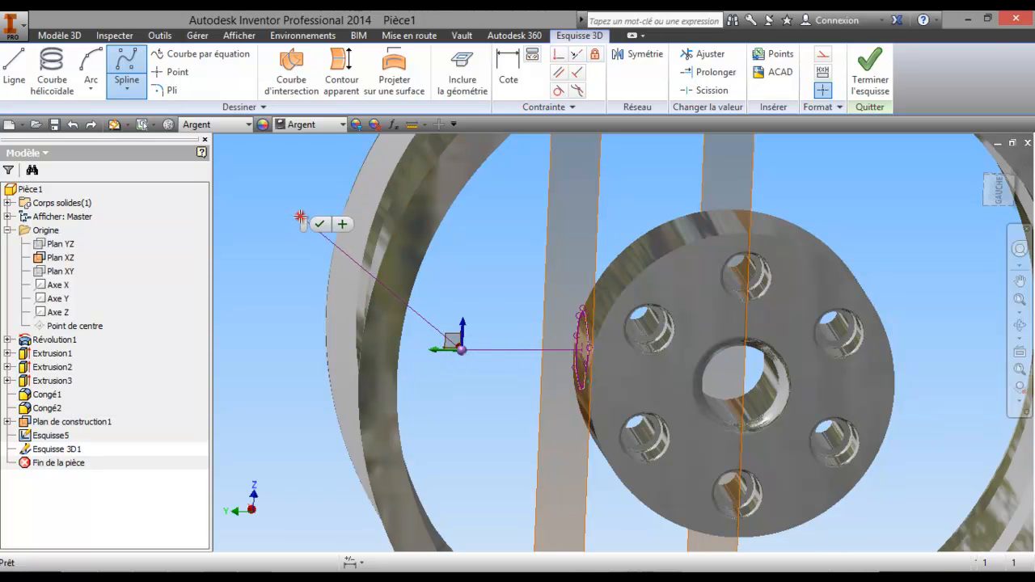
pyautogui.click(320, 224)
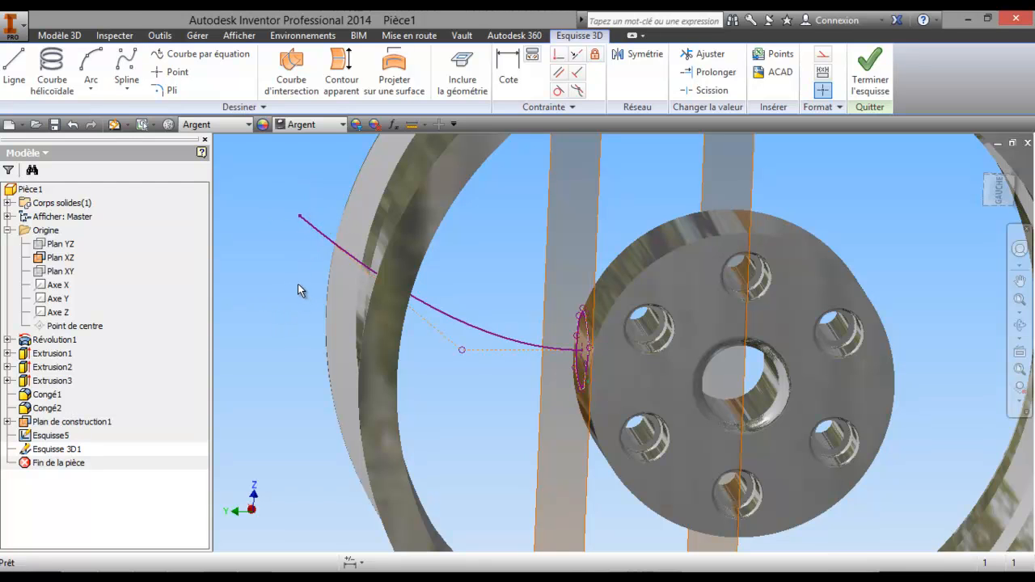
# - Finish the 3D sketch containing the spline path
pyautogui.scroll(-3, 296, 279)
pyautogui.moveTo(296, 280); pyautogui.dragTo(360, 279, button='middle')
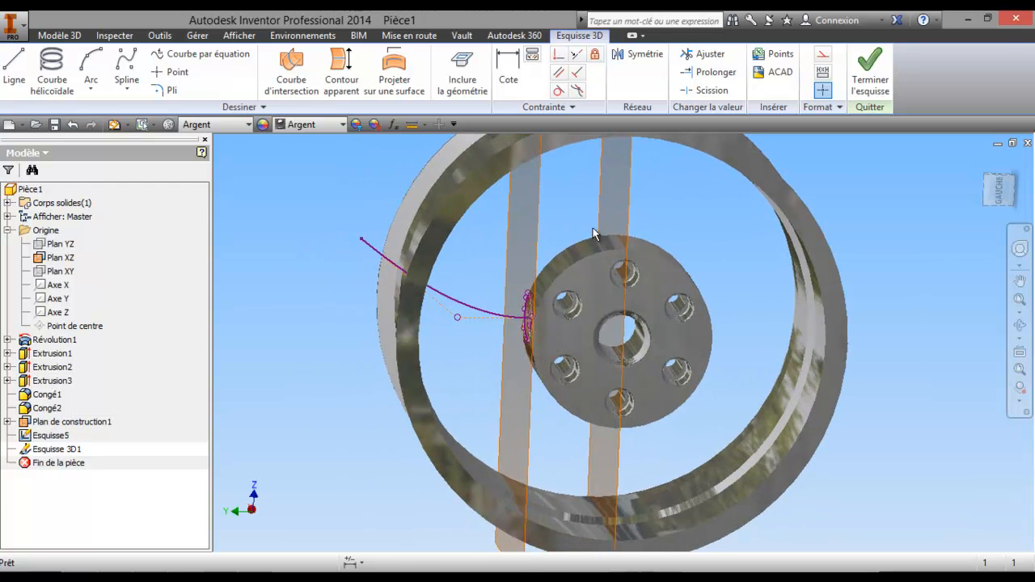
pyautogui.click(870, 71)
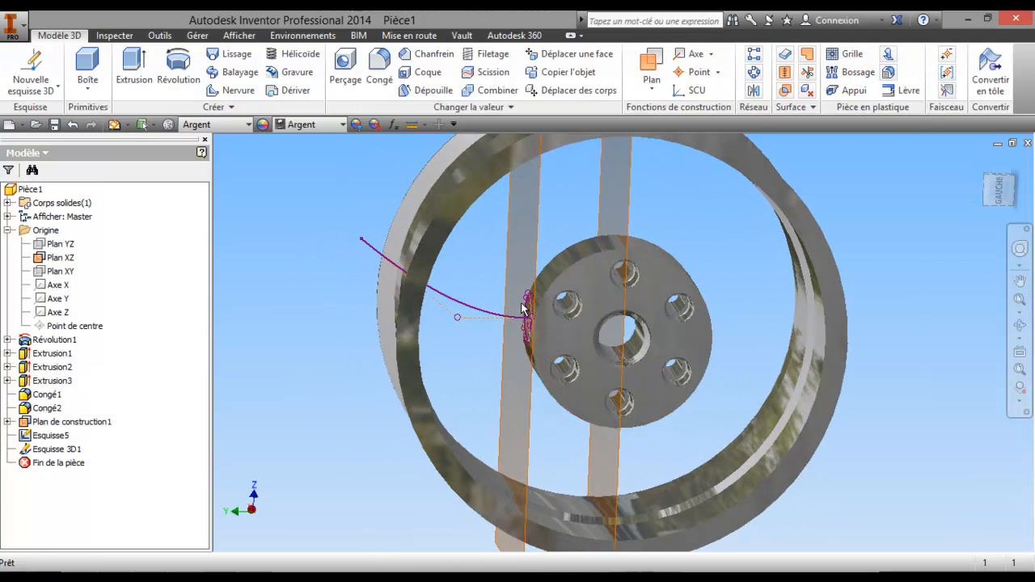
# - Sweep the closed profile at the hub along the 3D spline to create a solid curved spoke through the rim
pyautogui.scroll(3, 522, 307)
pyautogui.moveTo(460, 350); pyautogui.dragTo(511, 320, button='middle')
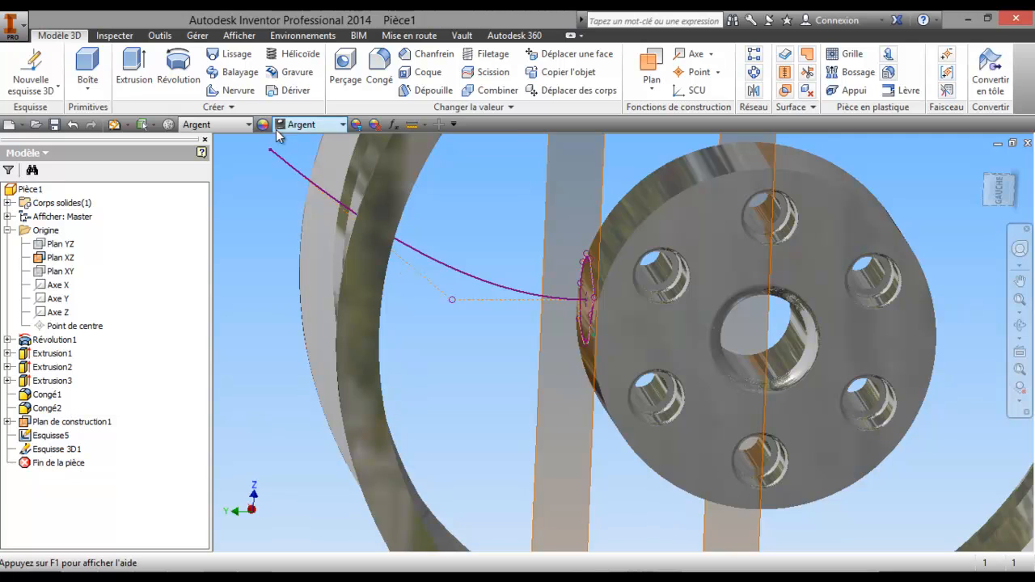
pyautogui.click(240, 71)
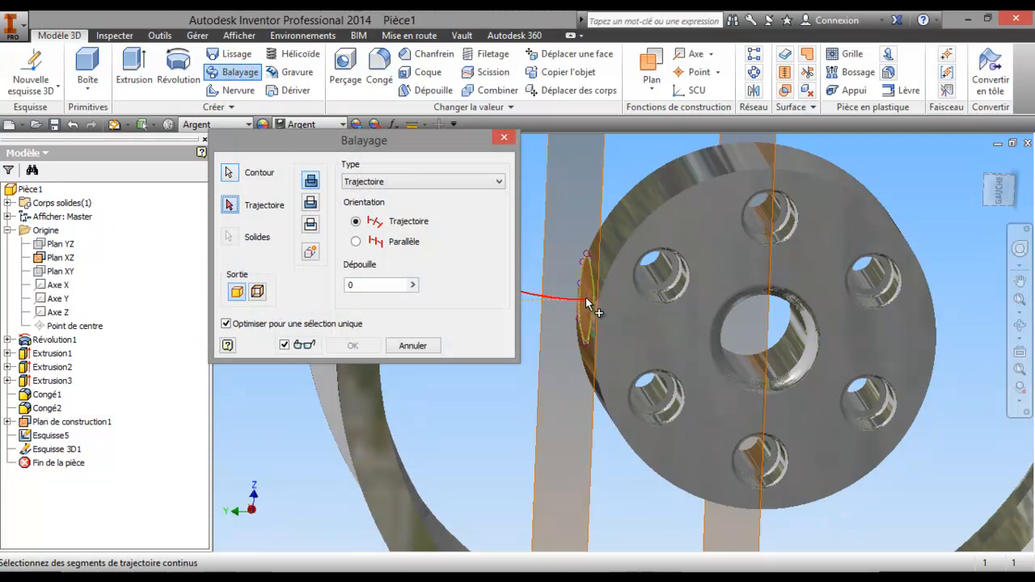
pyautogui.click(593, 280)
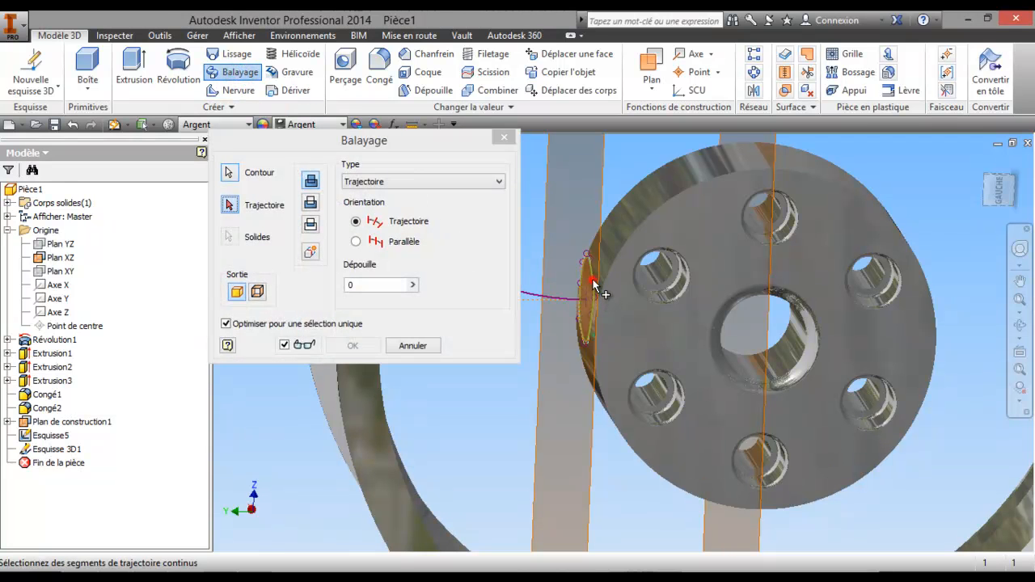
pyautogui.click(539, 292)
pyautogui.keyDown('shift'); pyautogui.moveTo(517, 365); pyautogui.dragTo(602, 338, button='middle'); pyautogui.keyUp('shift')
pyautogui.click(356, 342)
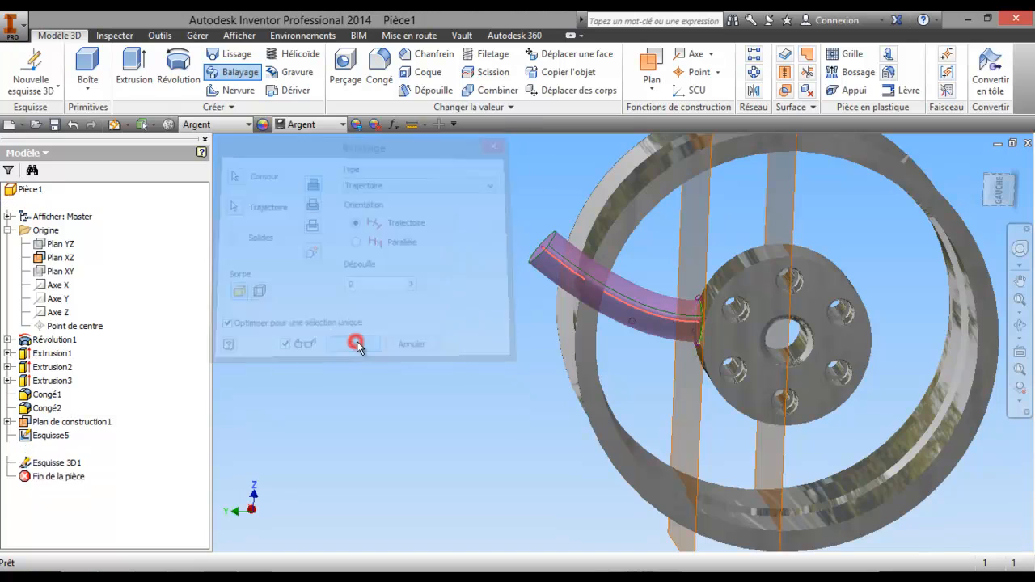
# - Turn off the visibility of all construction features so the origin and work planes are hidden
pyautogui.scroll(-3, 623, 315)
pyautogui.moveTo(623, 315); pyautogui.dragTo(495, 289, button='middle')
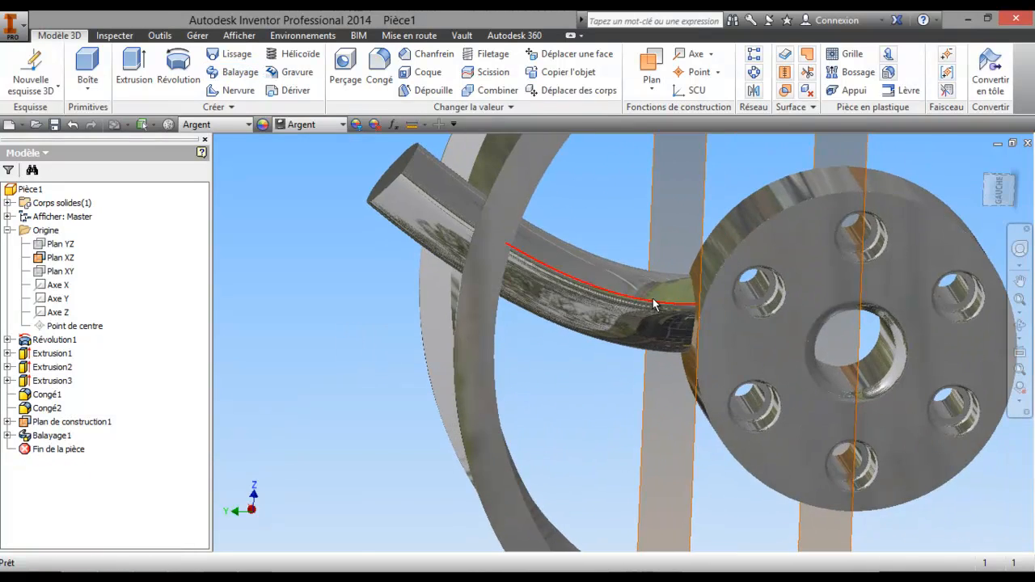
pyautogui.scroll(-4, 659, 298)
pyautogui.keyDown('shift'); pyautogui.moveTo(733, 297); pyautogui.dragTo(671, 372, button='middle'); pyautogui.keyUp('shift')
pyautogui.rightClick(669, 372)
pyautogui.click(598, 370)
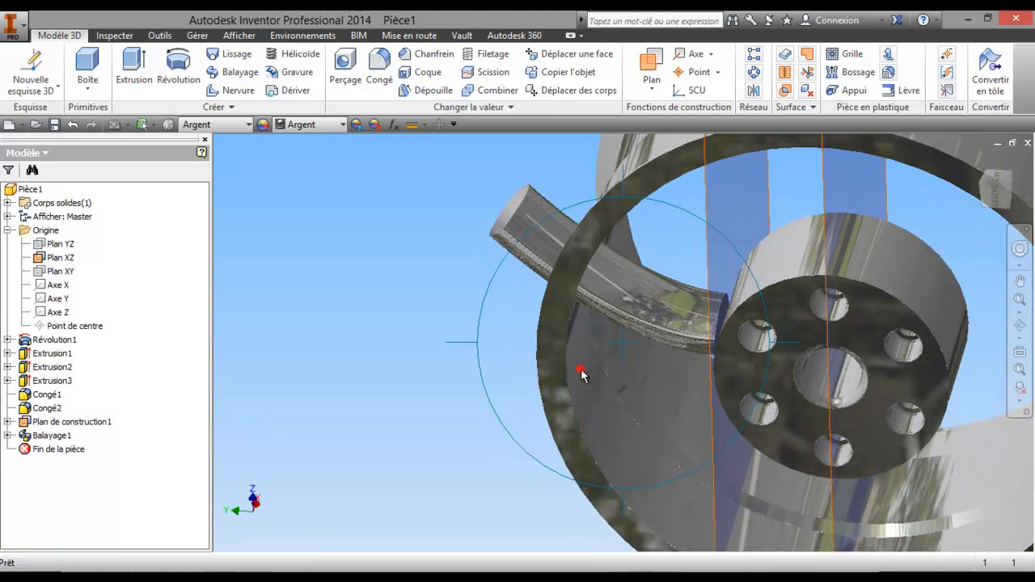
pyautogui.click(239, 36)
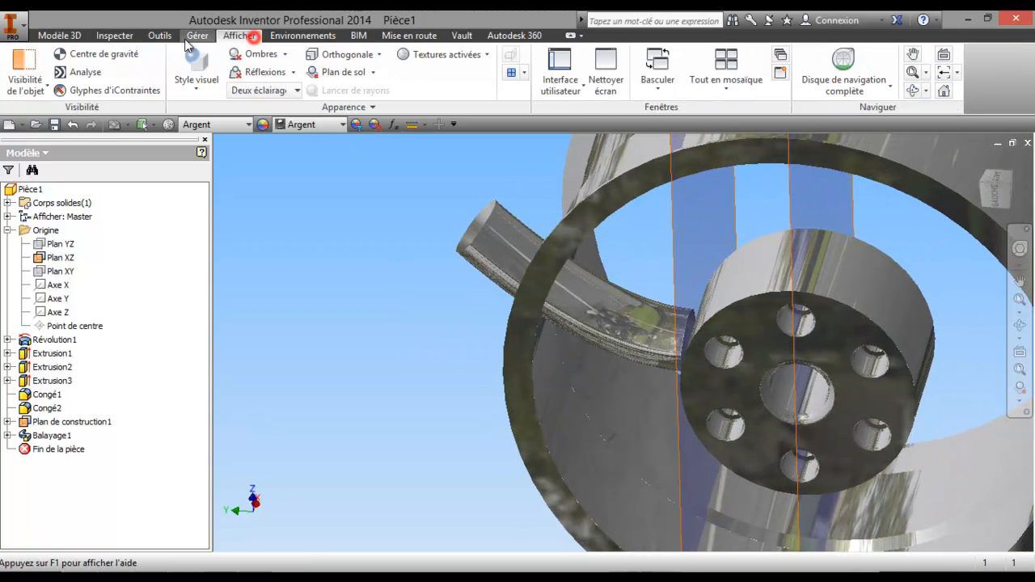
pyautogui.click(35, 73)
pyautogui.click(22, 111)
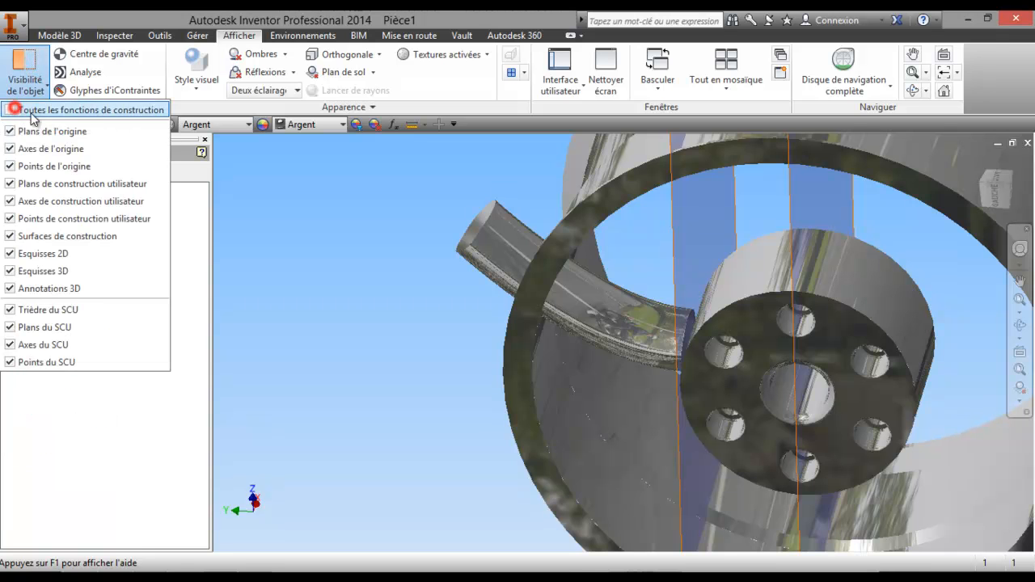
# - Create a 2D sketch on the spoke's end face near the hub and finish it with the face outline only
pyautogui.moveTo(638, 289); pyautogui.dragTo(496, 229, button='middle')
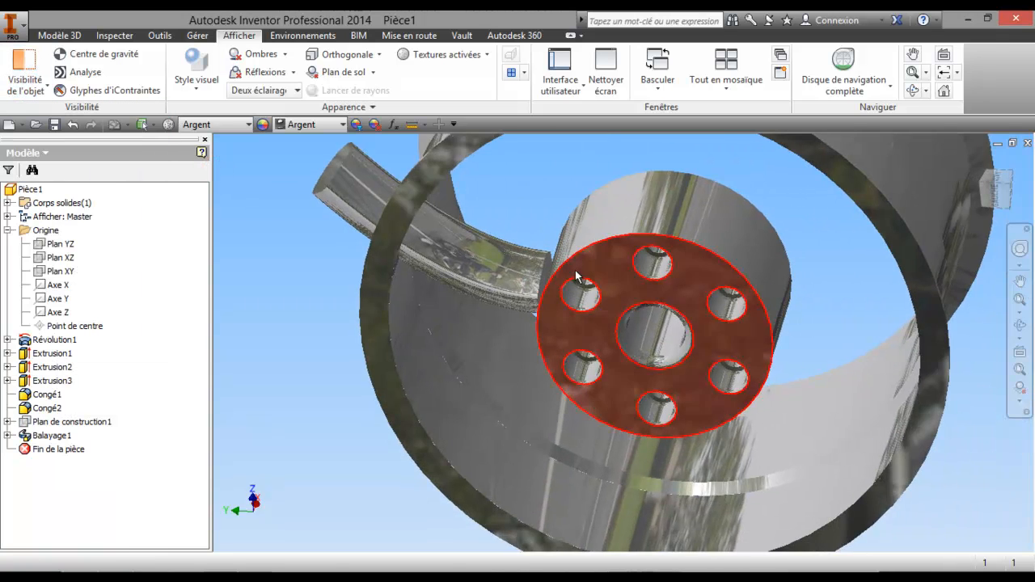
pyautogui.scroll(-4, 576, 276)
pyautogui.rightClick(468, 239)
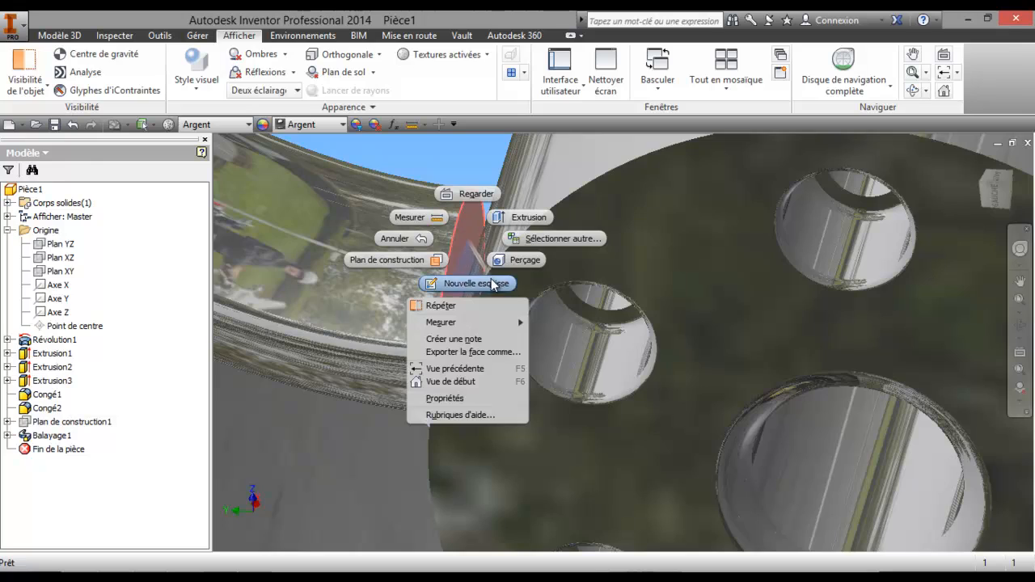
pyautogui.click(467, 283)
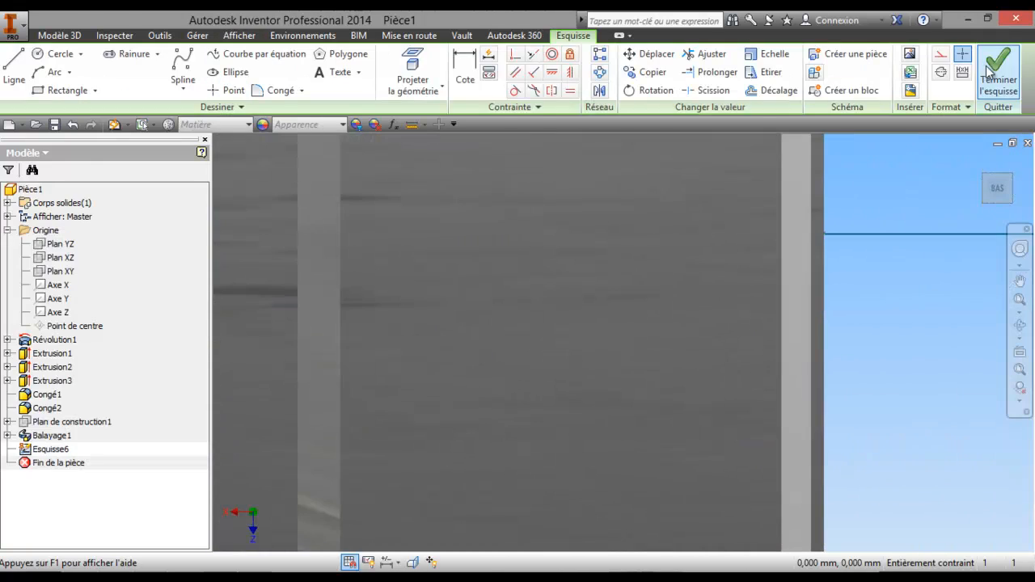
pyautogui.click(998, 71)
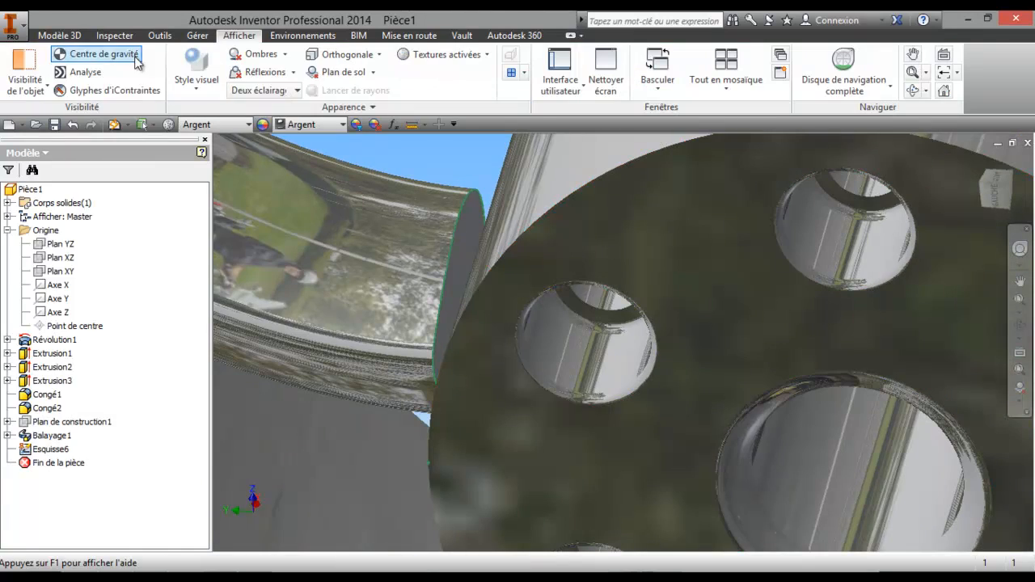
# - Extrude the spoke's end-face contour with the 'Jusqu'au suivant' extent, joining the spoke to the hub
pyautogui.click(59, 36)
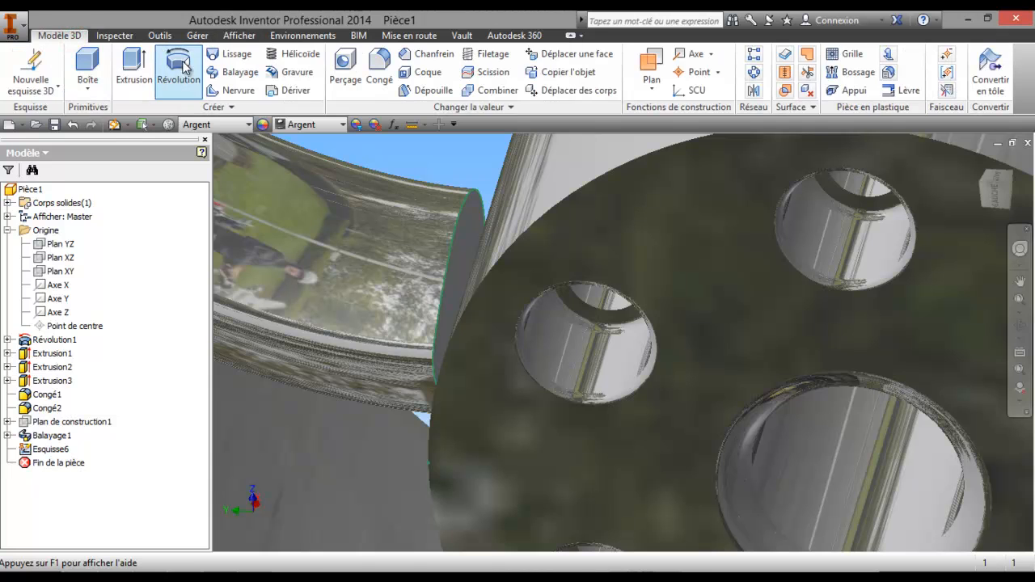
pyautogui.click(133, 69)
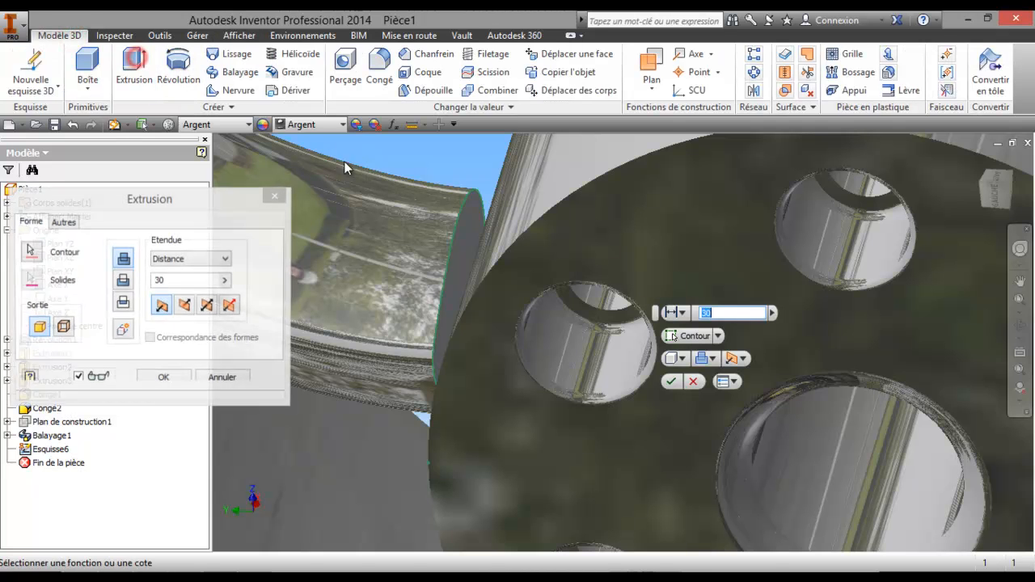
pyautogui.click(230, 259)
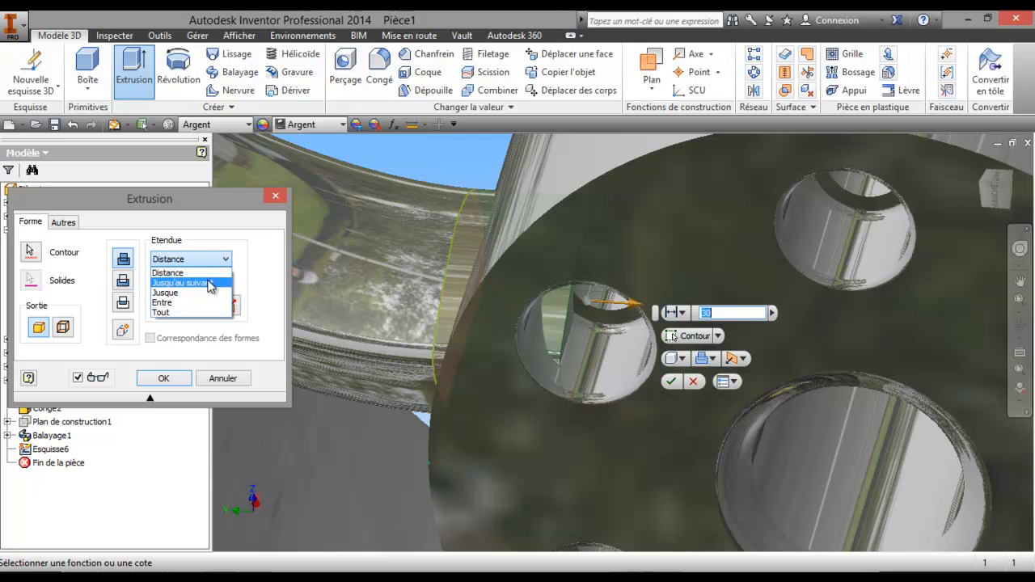
pyautogui.click(209, 283)
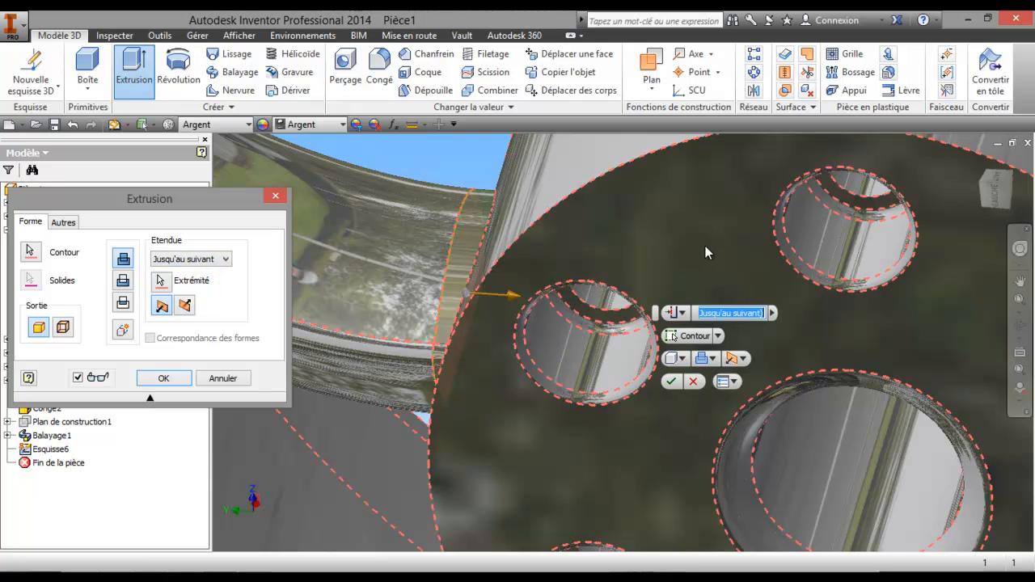
pyautogui.click(170, 378)
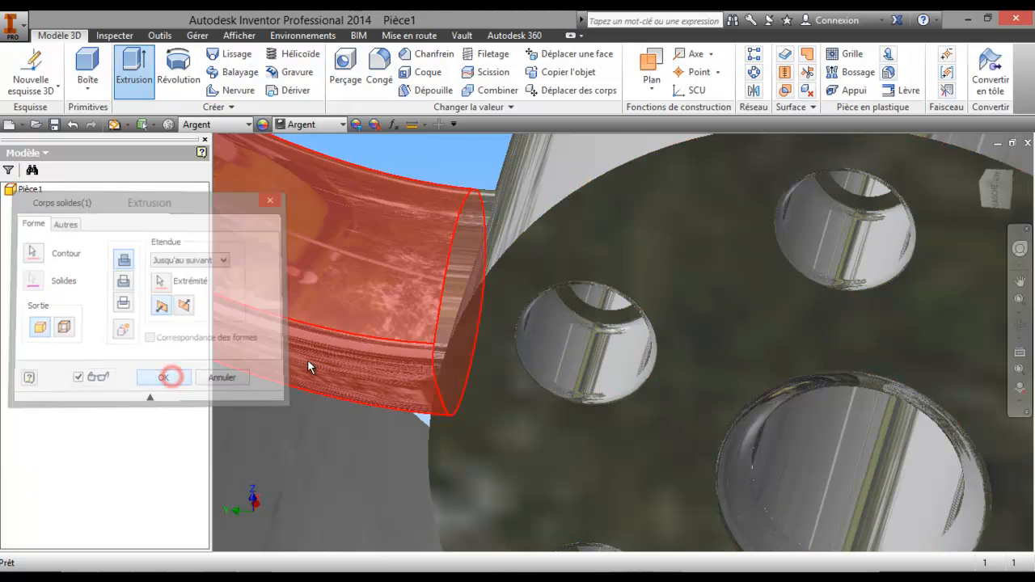
# - Examine the spoke's junction with the hub and its passage through the rim from several angles
pyautogui.click(1019, 324)
pyautogui.moveTo(568, 346); pyautogui.dragTo(534, 356)
pyautogui.moveTo(590, 341); pyautogui.dragTo(624, 103)
pyautogui.keyDown('shift'); pyautogui.moveTo(694, 63); pyautogui.dragTo(629, 255, button='middle'); pyautogui.keyUp('shift')
pyautogui.scroll(-3, 630, 256)
pyautogui.scroll(-1, 633, 293)
pyautogui.moveTo(633, 292); pyautogui.dragTo(680, 369, button='middle')
pyautogui.press('F4')
pyautogui.moveTo(661, 187); pyautogui.dragTo(556, 284)
pyautogui.rightClick(556, 284)
pyautogui.click(510, 284)
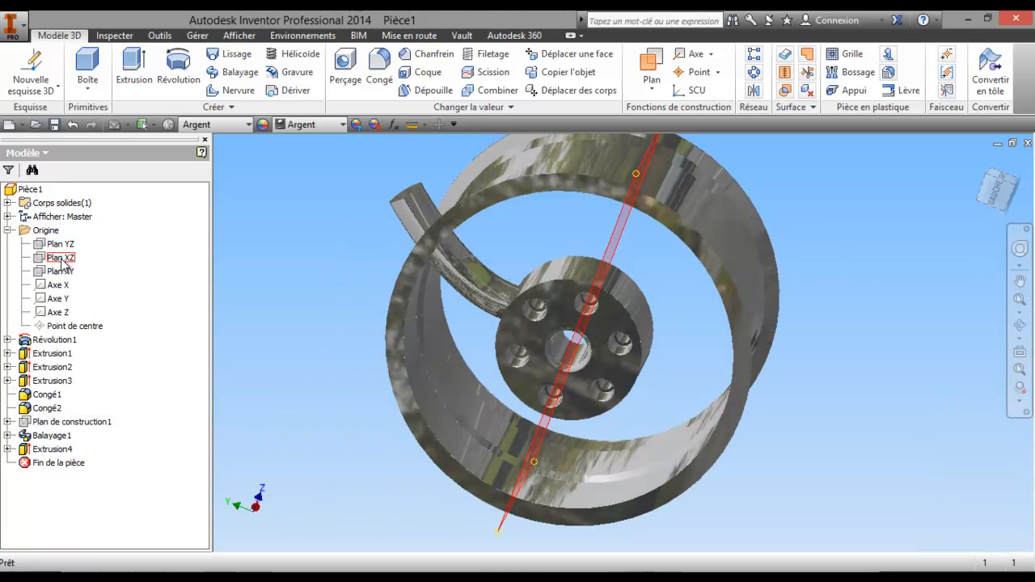
# - Start a 2D sketch on the XZ origin plane and apply a half-section view along that plane with a 0 mm offset
pyautogui.rightClick(62, 260)
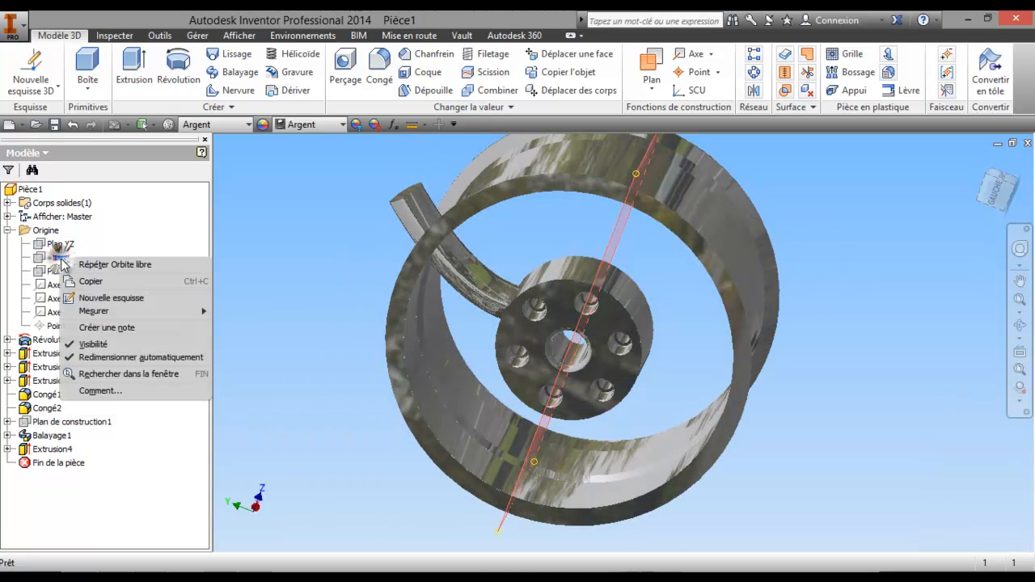
pyautogui.click(125, 298)
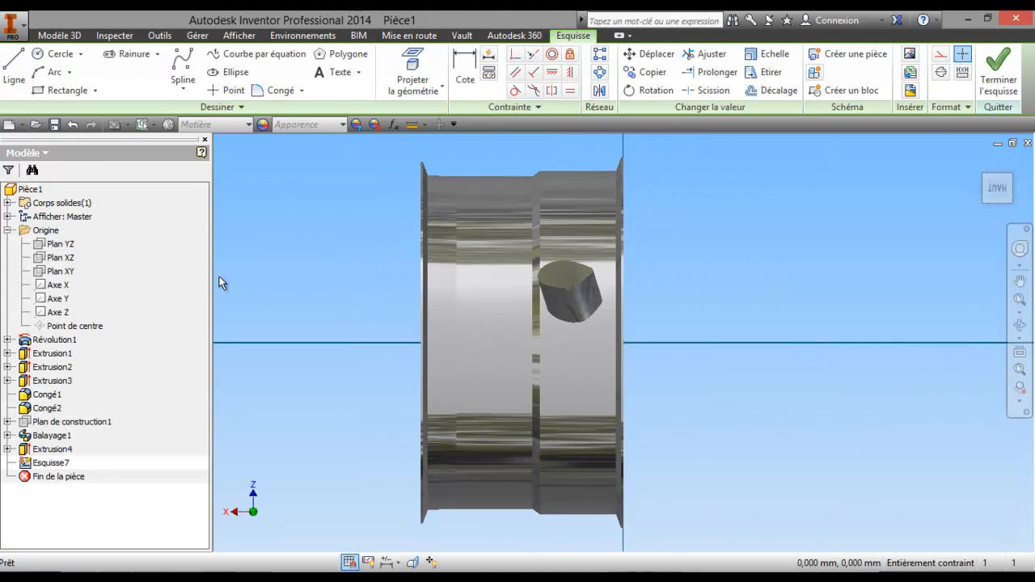
pyautogui.click(253, 37)
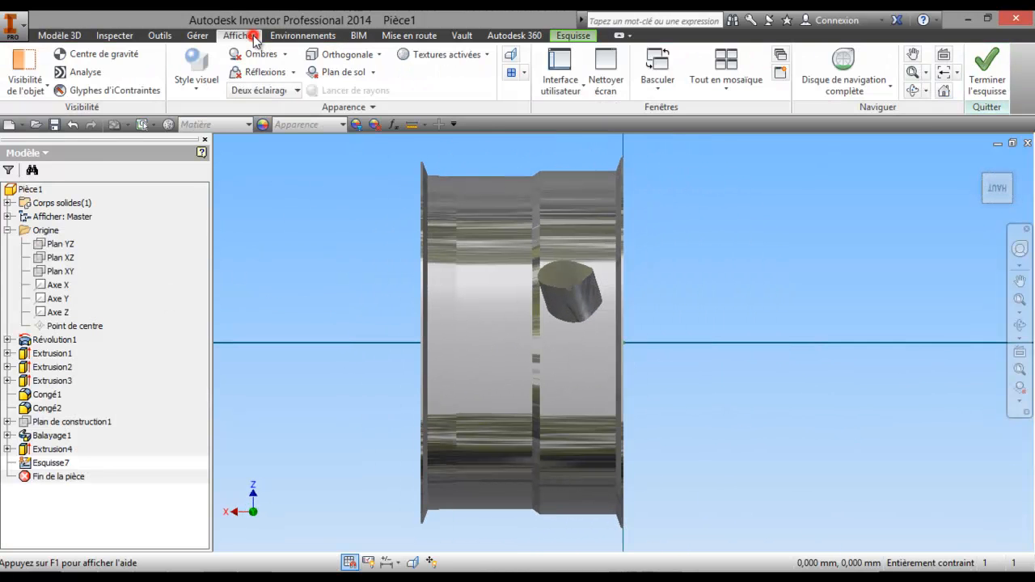
pyautogui.click(522, 74)
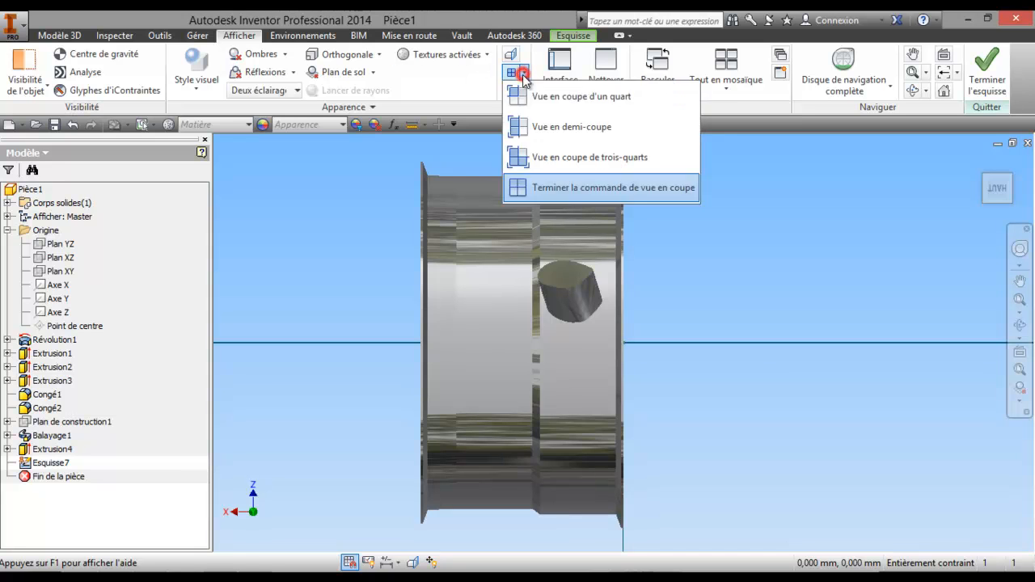
pyautogui.click(535, 128)
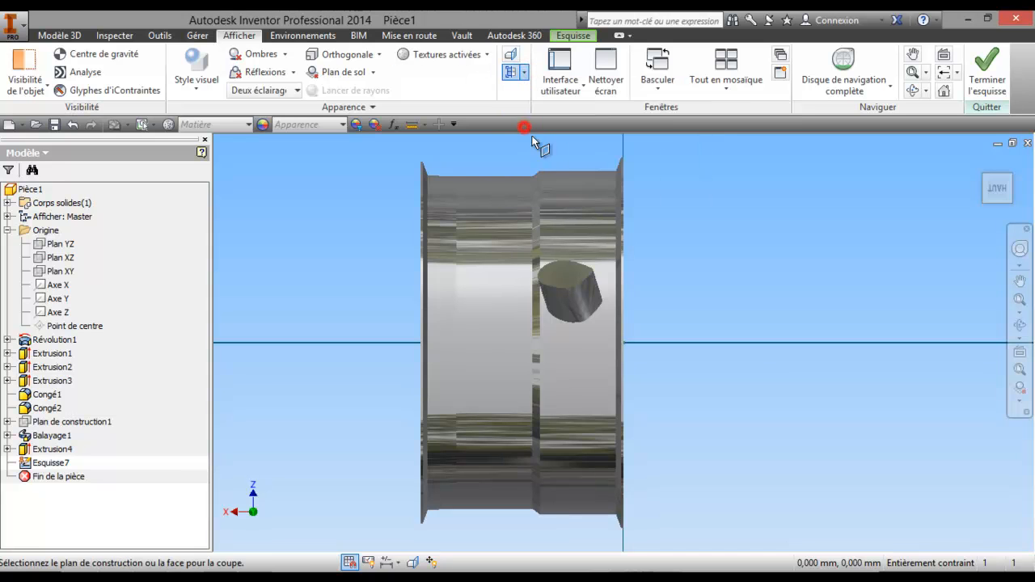
pyautogui.click(1019, 326)
pyautogui.moveTo(781, 340); pyautogui.dragTo(596, 380)
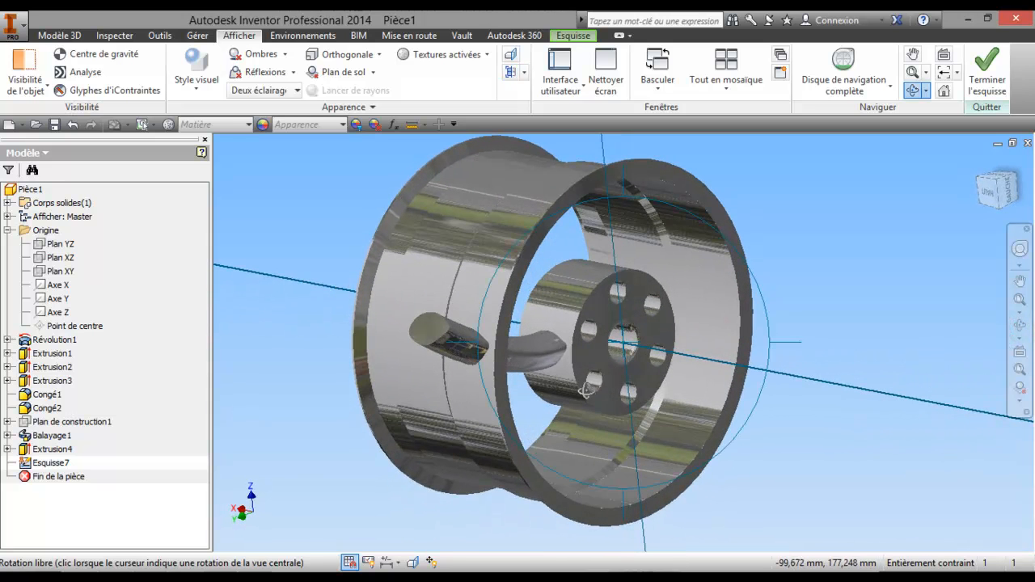
pyautogui.rightClick(597, 381)
pyautogui.click(495, 381)
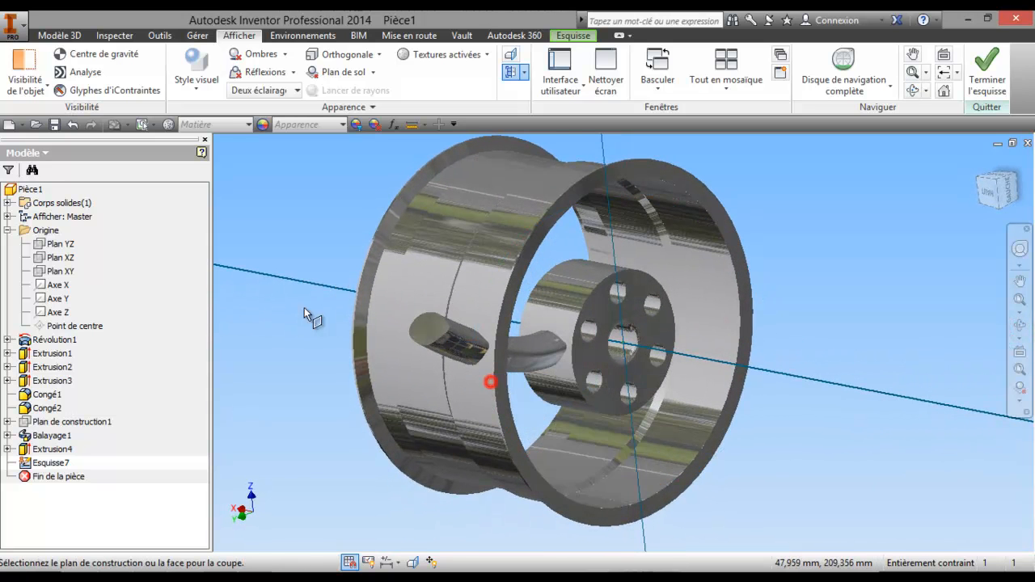
pyautogui.click(50, 262)
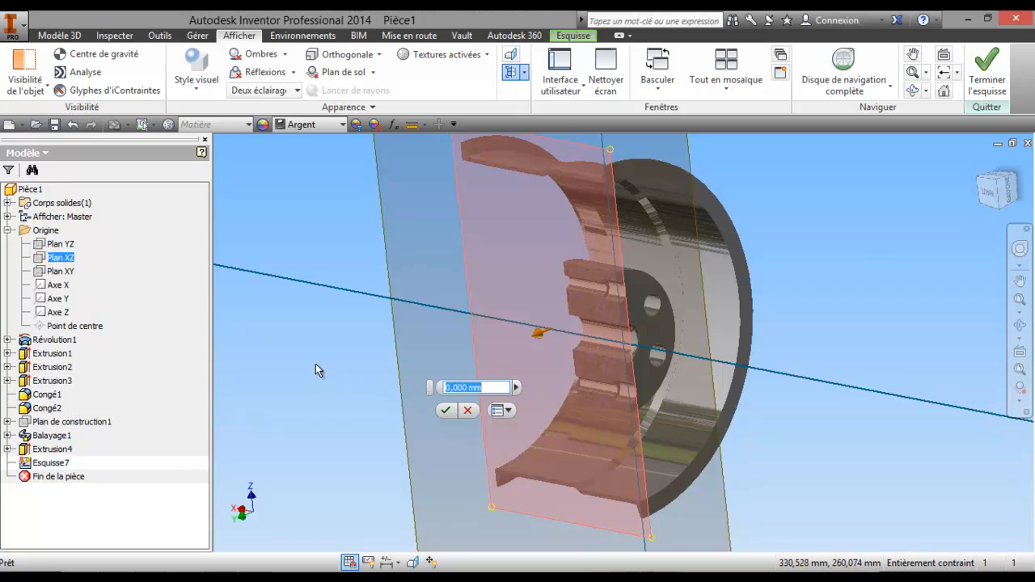
pyautogui.click(445, 411)
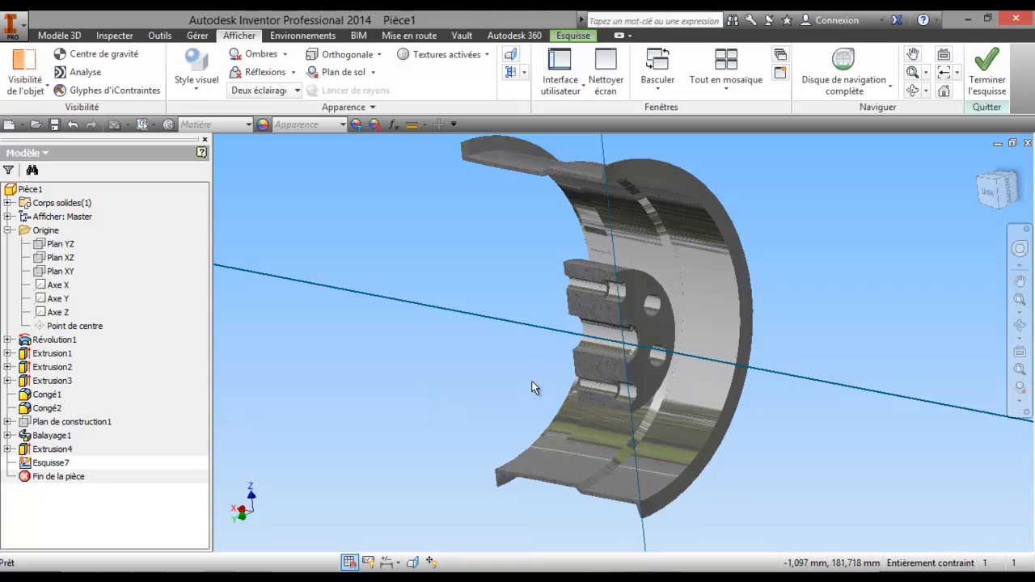
# - Turn the visibility of all construction features back on to show the XZ plane
pyautogui.rightClick(70, 260)
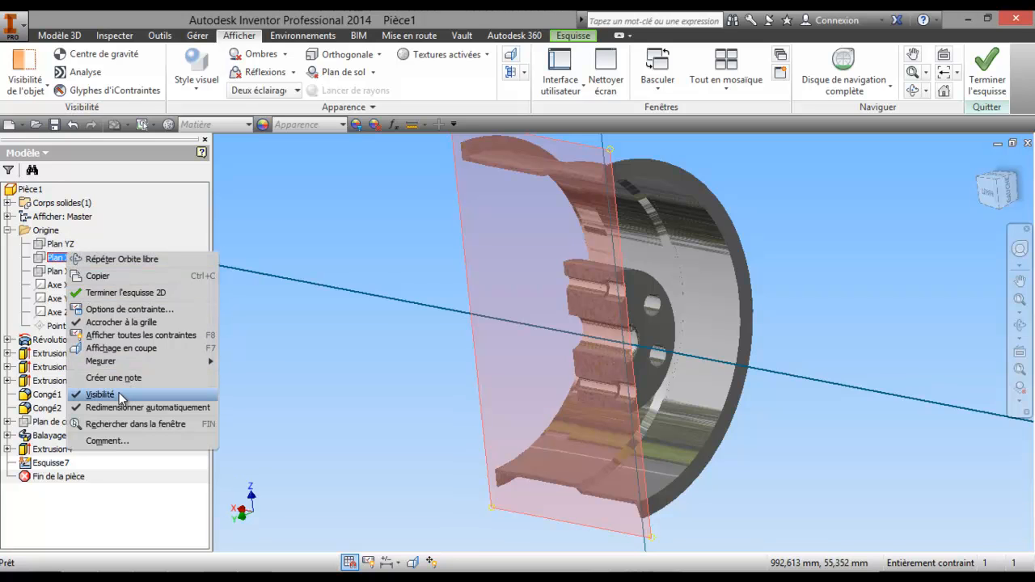
pyautogui.click(248, 356)
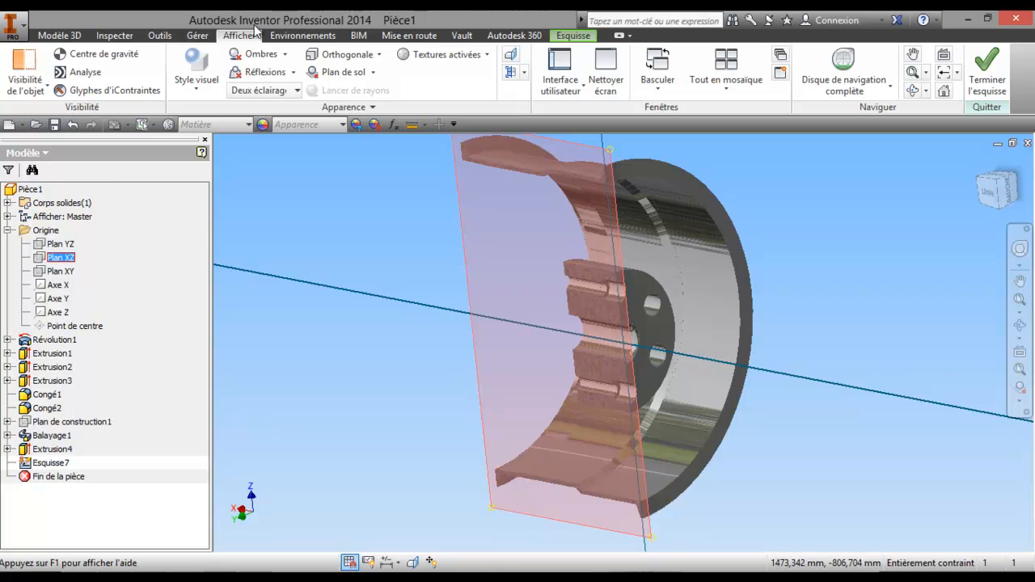
pyautogui.click(25, 84)
pyautogui.click(11, 110)
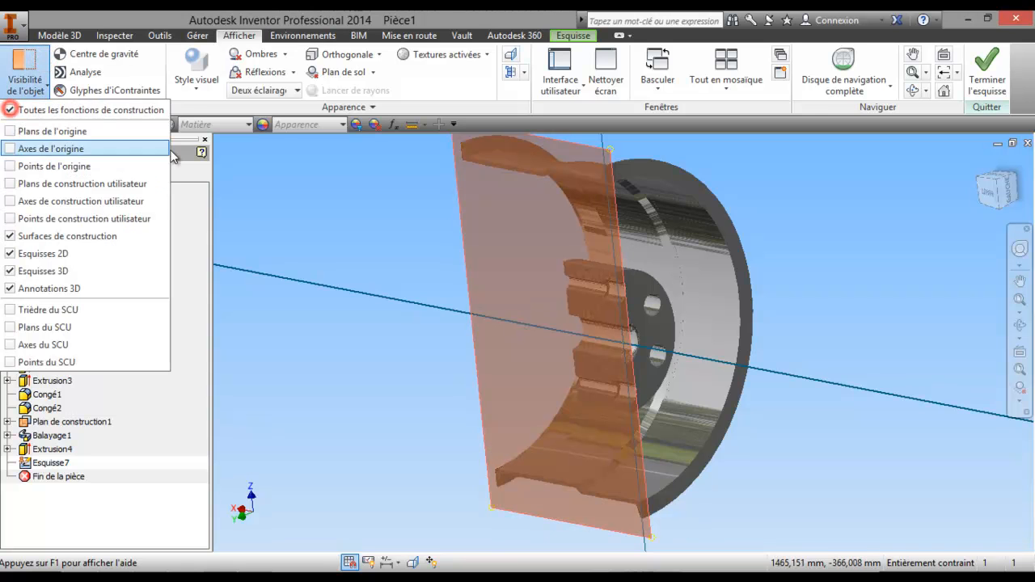
pyautogui.click(219, 173)
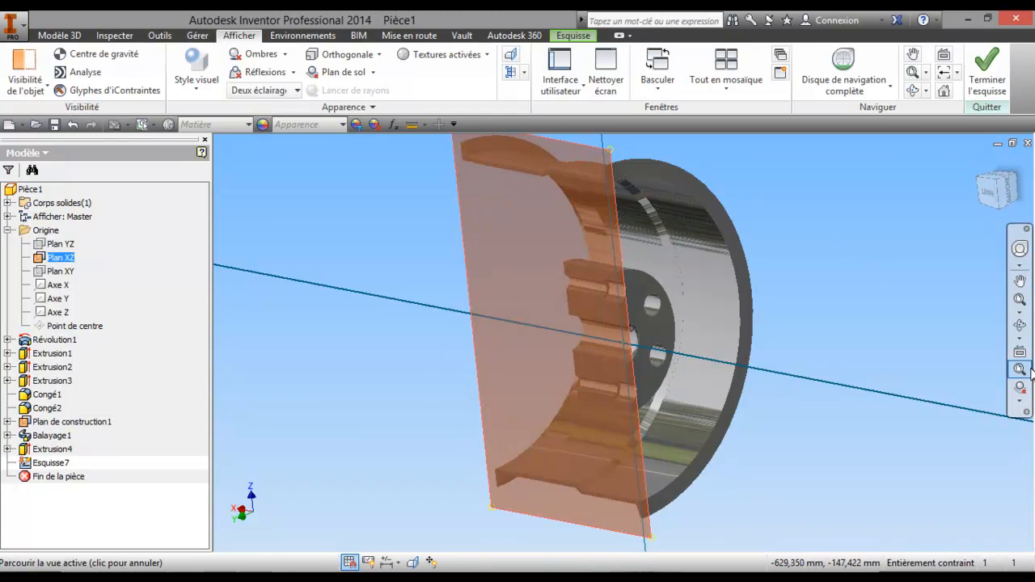
# - Project the flange edges, outer rim surface, sloped shoulder and adjoining lower rim edge of the sectioned profile into the XZ-plane sketch
pyautogui.click(1019, 346)
pyautogui.scroll(-3, 615, 285)
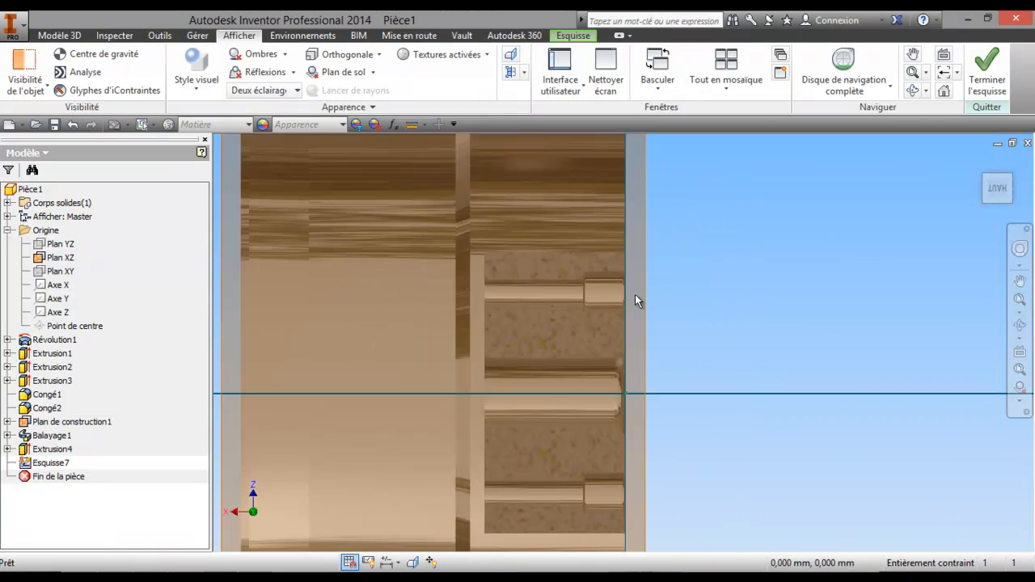
pyautogui.scroll(2, 632, 300)
pyautogui.moveTo(630, 302); pyautogui.dragTo(591, 341, button='middle')
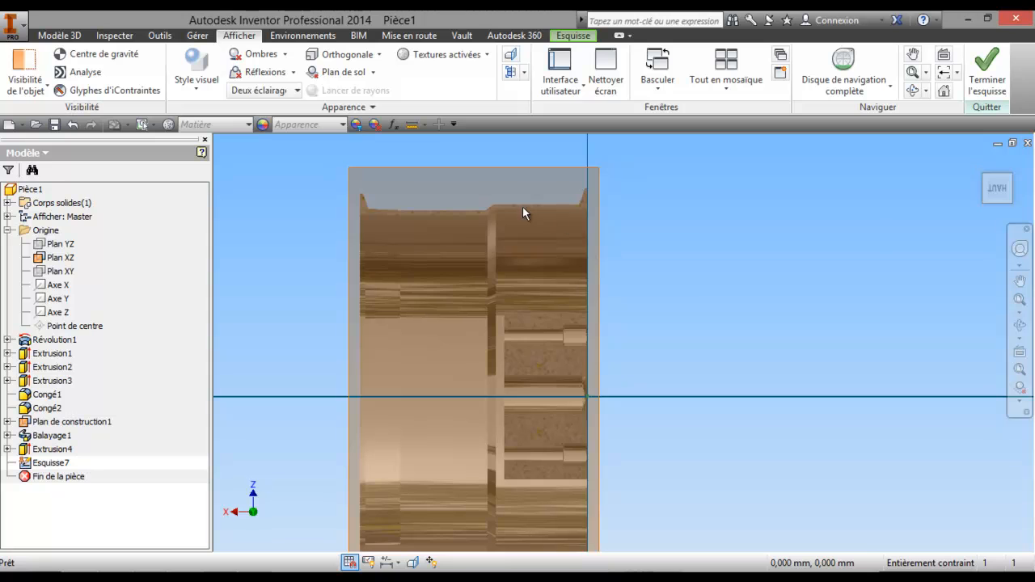
pyautogui.scroll(-5, 494, 198)
pyautogui.scroll(2, 509, 202)
pyautogui.moveTo(509, 202); pyautogui.dragTo(491, 223, button='middle')
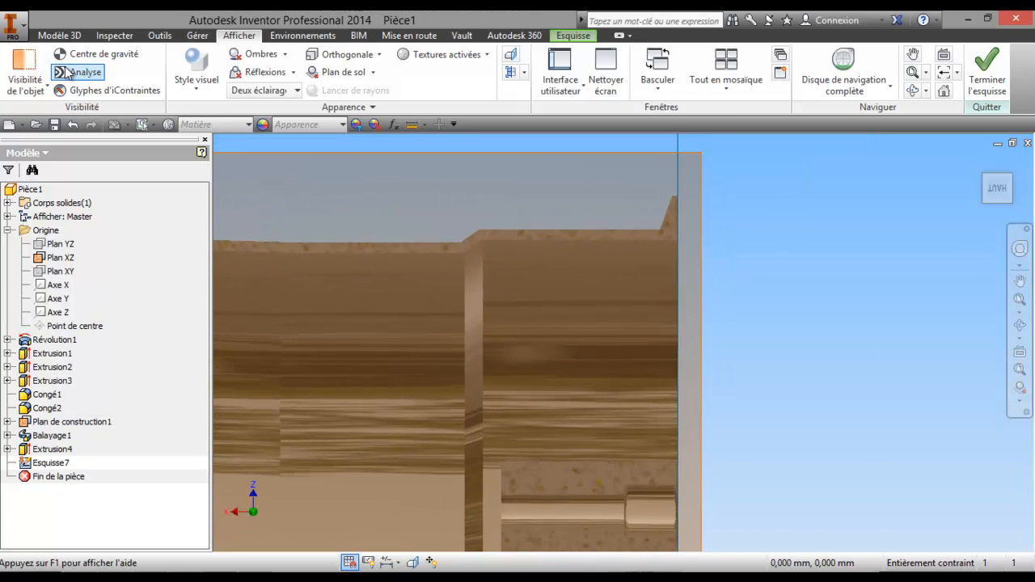
pyautogui.click(563, 37)
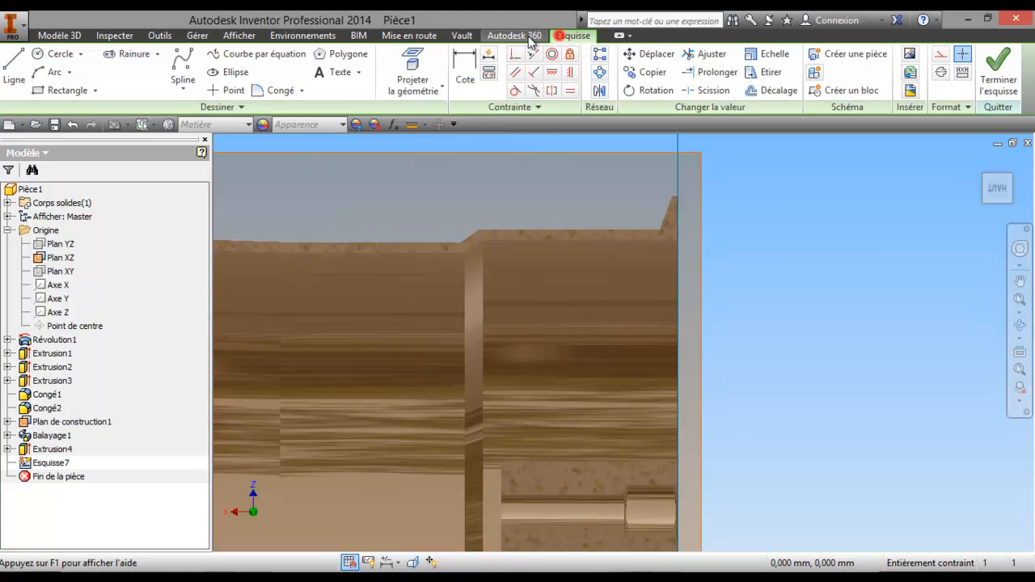
pyautogui.click(429, 63)
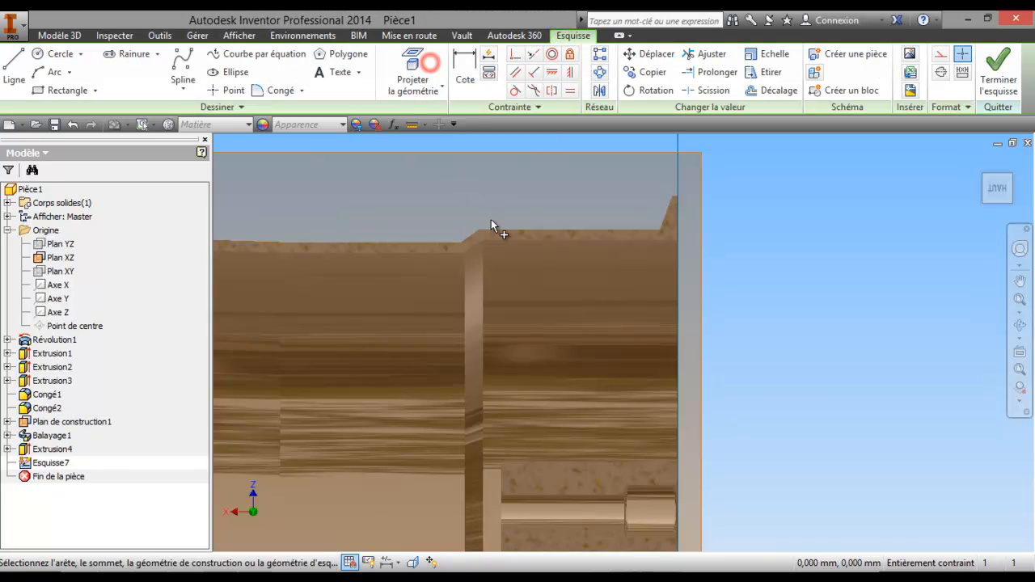
pyautogui.click(517, 230)
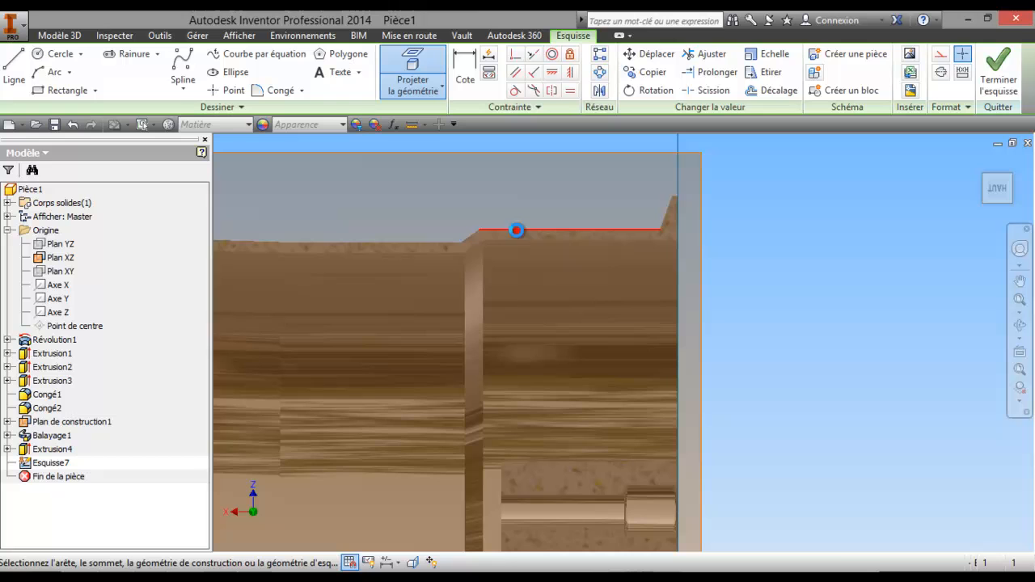
pyautogui.click(667, 216)
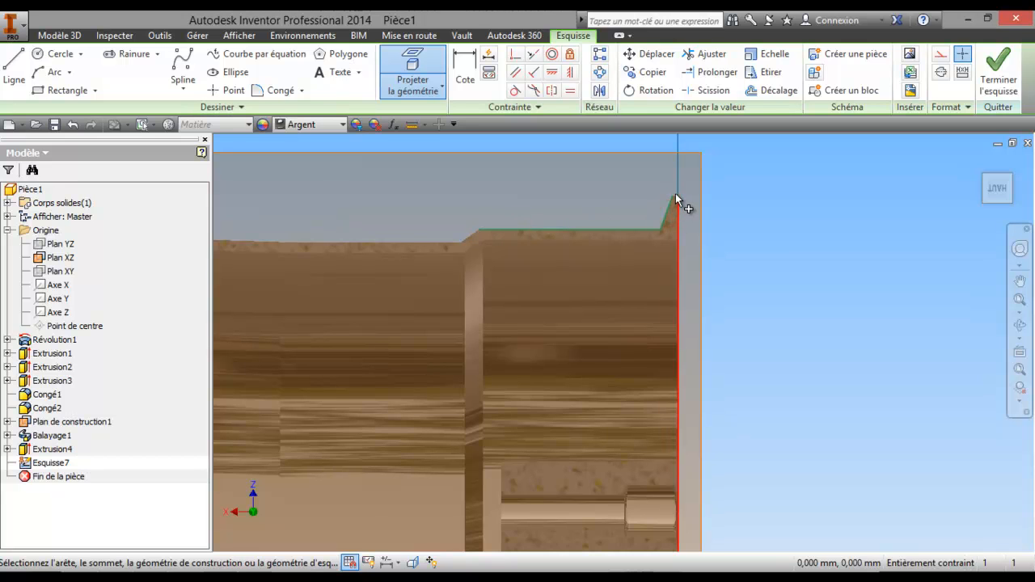
pyautogui.click(675, 195)
pyautogui.click(470, 239)
pyautogui.click(437, 243)
# - Project the remaining outer rim surface edges and the far flange's sloped edge into the XZ-plane sketch
pyautogui.scroll(5, 855, 247)
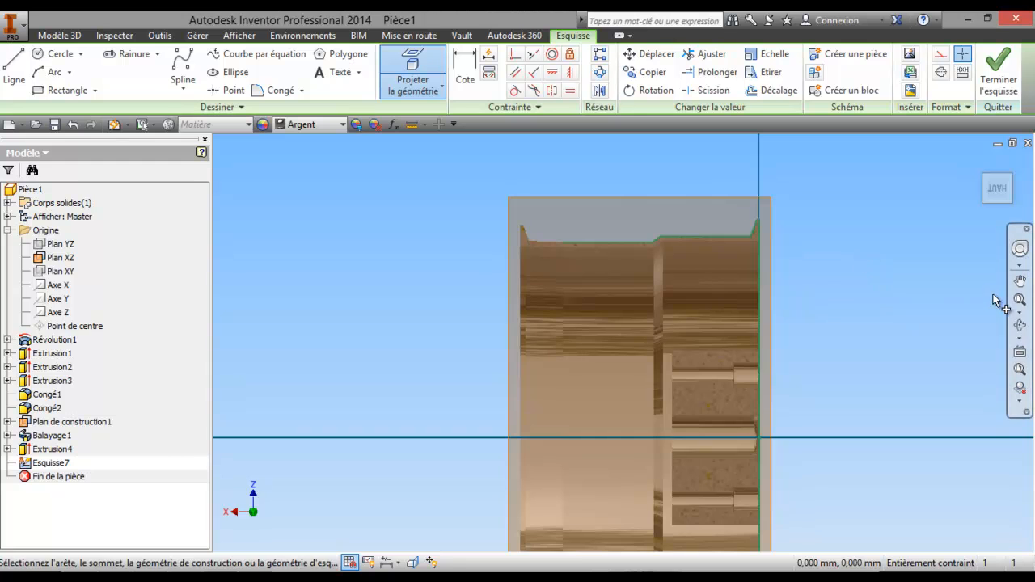
pyautogui.click(1019, 326)
pyautogui.moveTo(725, 328)
pyautogui.mouseDown()
pyautogui.moveTo(567, 367)
pyautogui.moveTo(628, 315)
pyautogui.moveTo(693, 312)
pyautogui.moveTo(696, 302)
pyautogui.mouseUp()
pyautogui.scroll(-2, 633, 283)
pyautogui.moveTo(612, 294)
pyautogui.mouseDown(button='middle')
pyautogui.moveTo(569, 334)
pyautogui.moveTo(548, 308)
pyautogui.mouseUp(button='middle')
pyautogui.rightClick(548, 306)
pyautogui.click(430, 307)
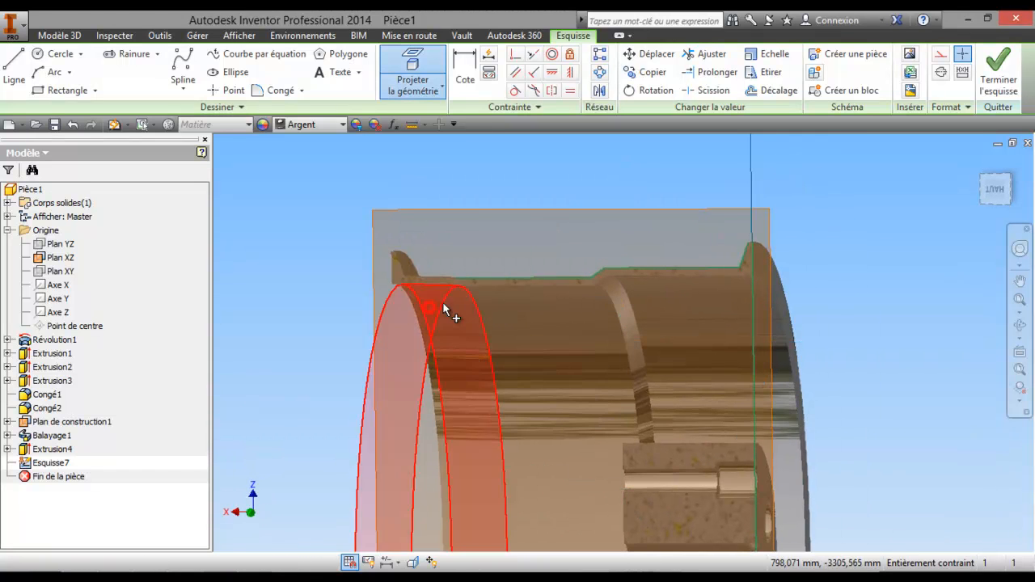
pyautogui.scroll(-5, 443, 301)
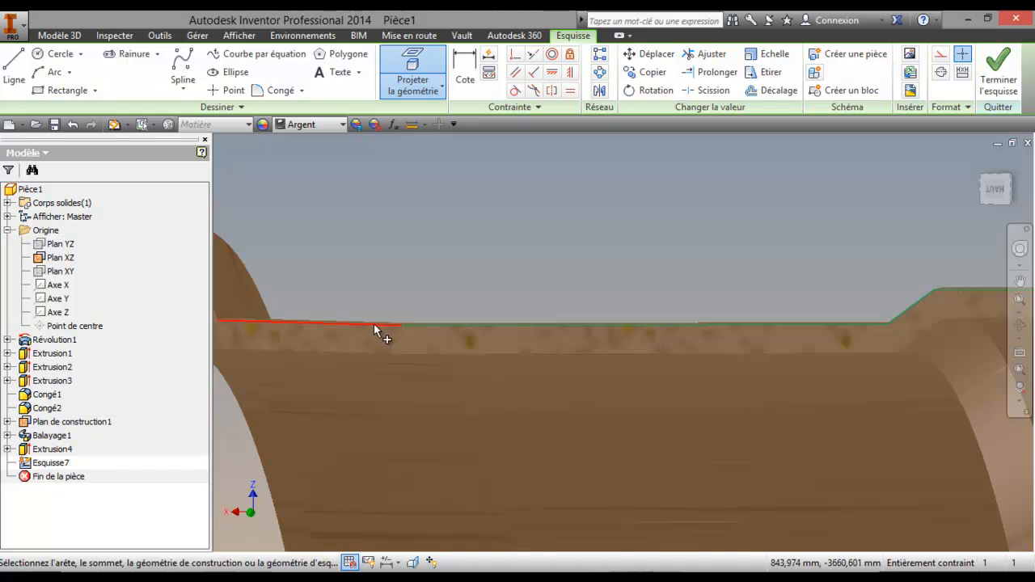
pyautogui.scroll(3, 364, 242)
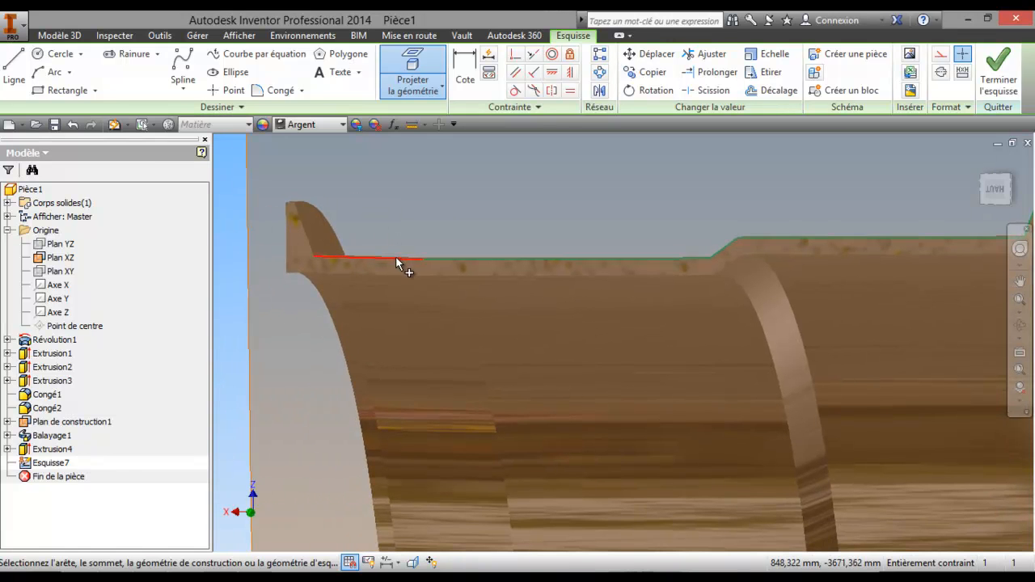
pyautogui.moveTo(393, 223); pyautogui.dragTo(343, 254, button='middle')
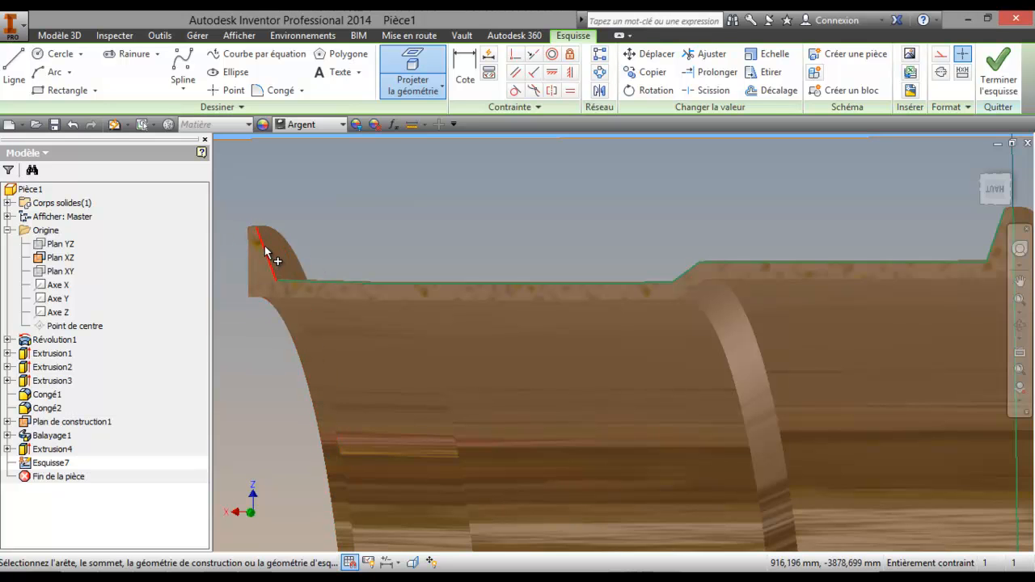
pyautogui.scroll(3, 263, 245)
pyautogui.moveTo(313, 219); pyautogui.dragTo(289, 261, button='middle')
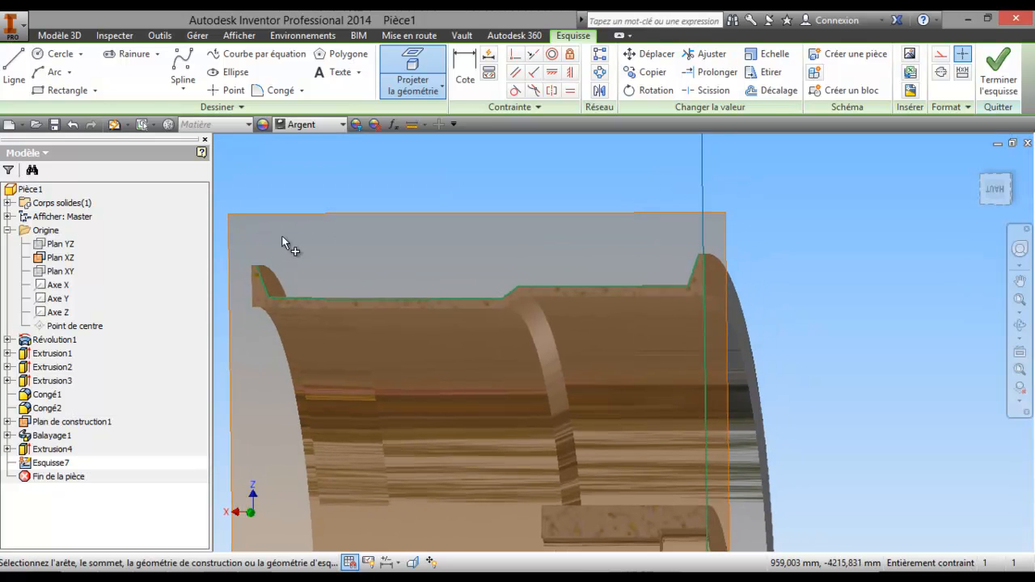
pyautogui.click(181, 63)
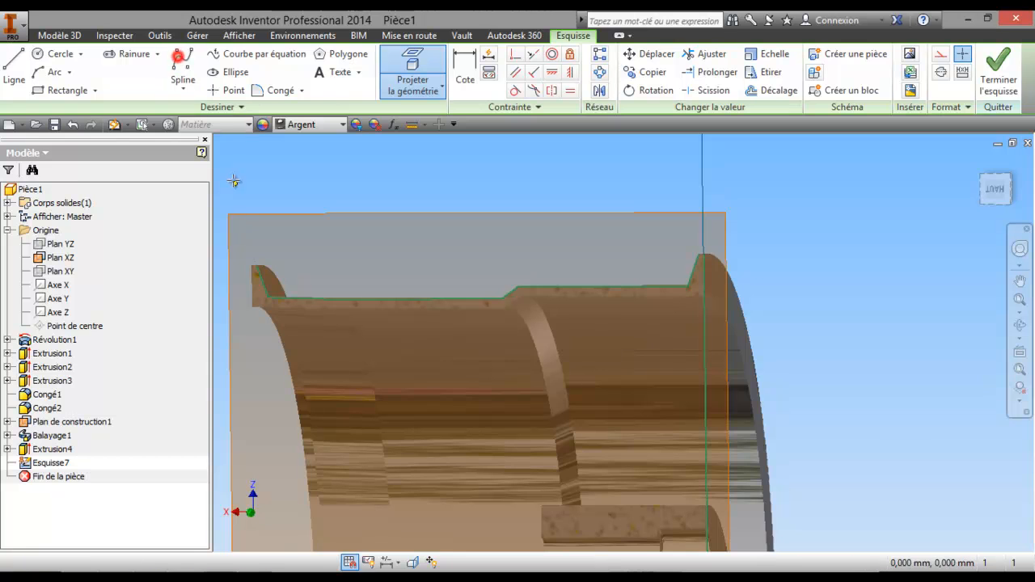
pyautogui.click(256, 266)
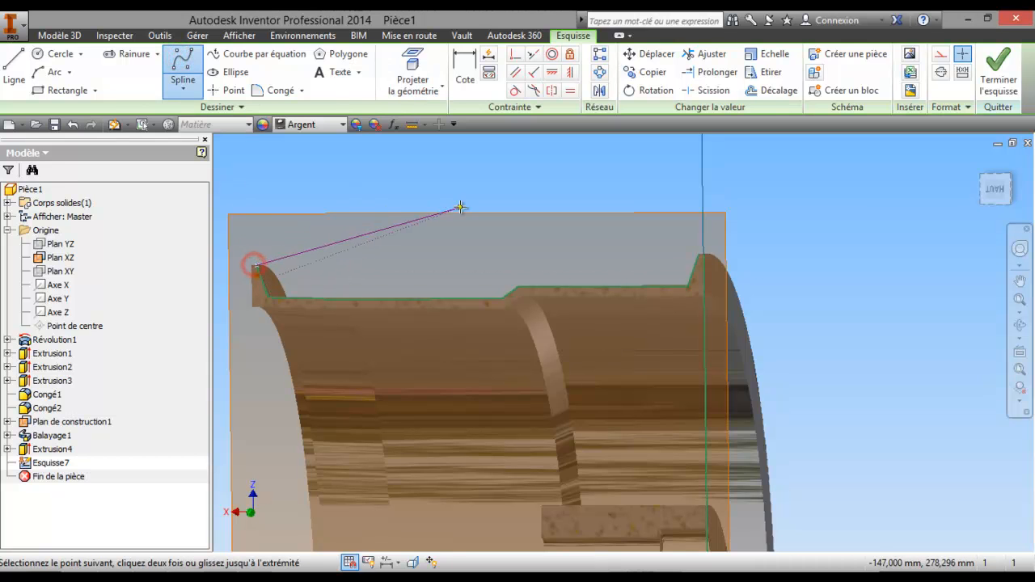
pyautogui.click(461, 207)
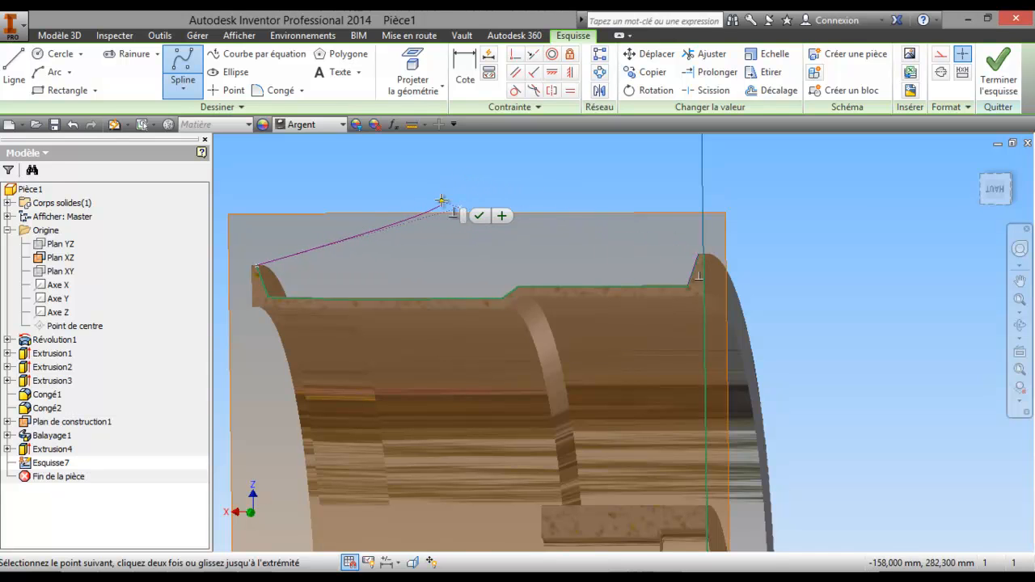
pyautogui.click(503, 217)
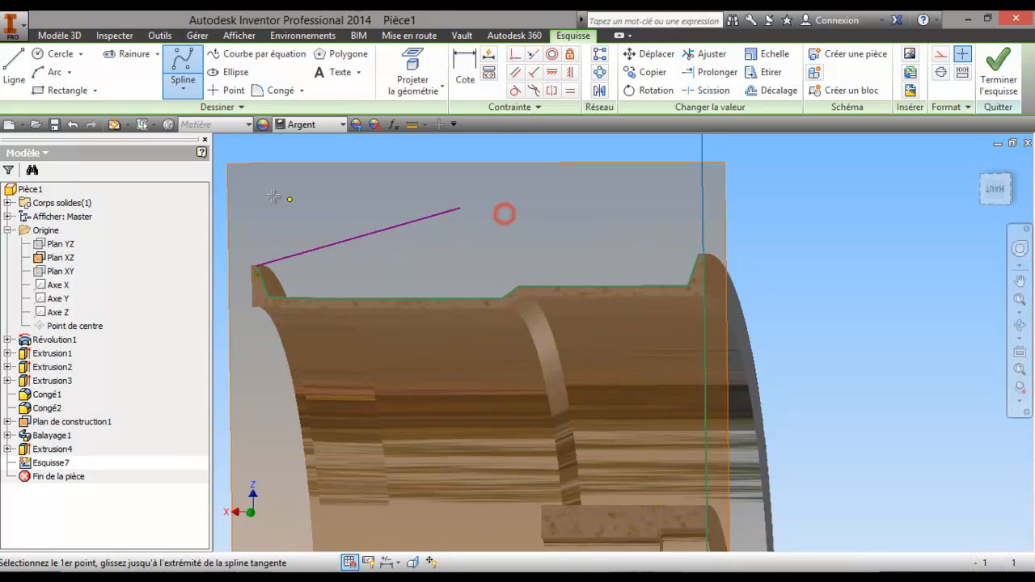
pyautogui.click(72, 124)
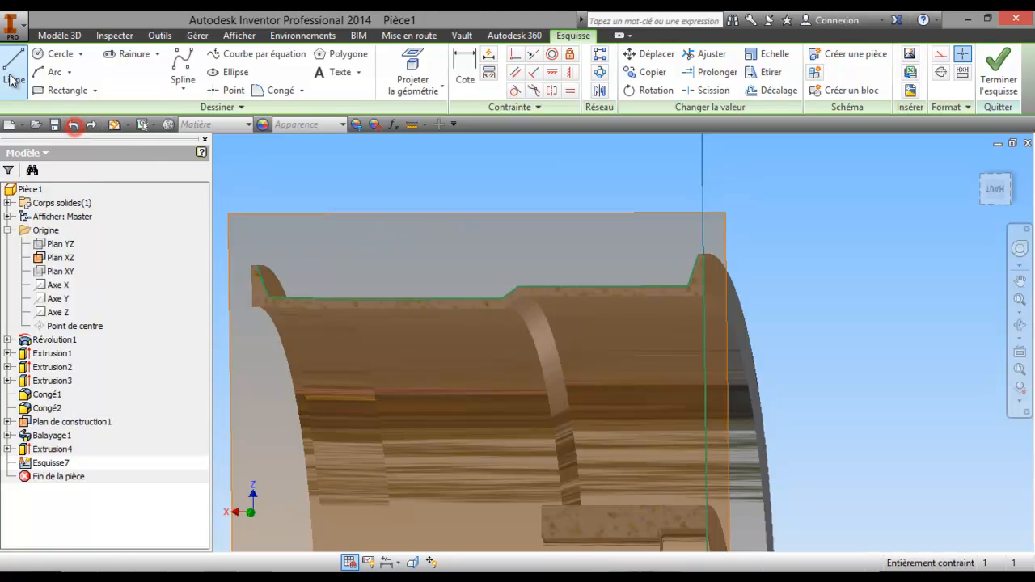
# - Draw a control-vertex spline arching over the rim from one flange tip to the other, and raise its middle control point well above the rim
pyautogui.click(183, 68)
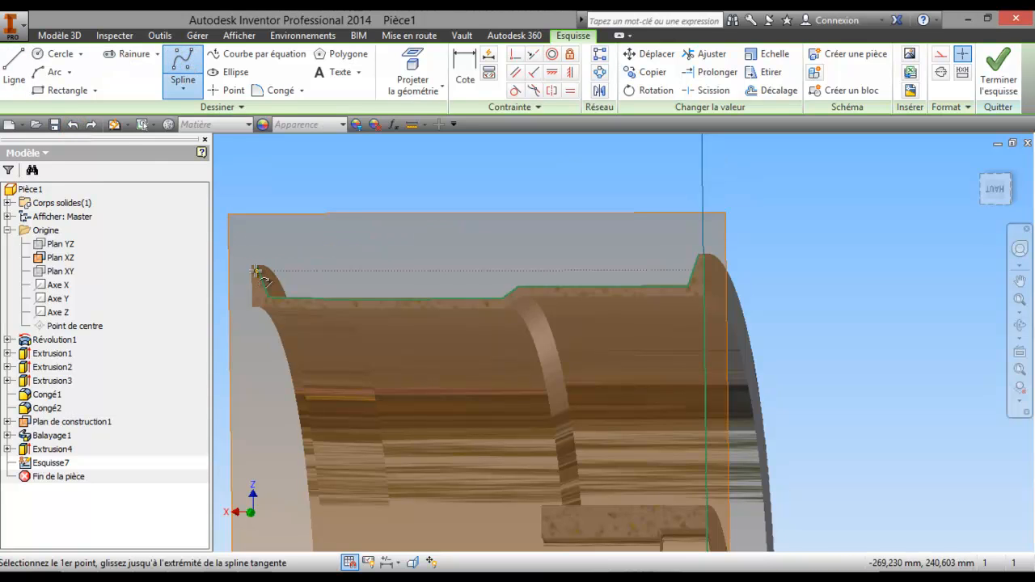
pyautogui.click(255, 262)
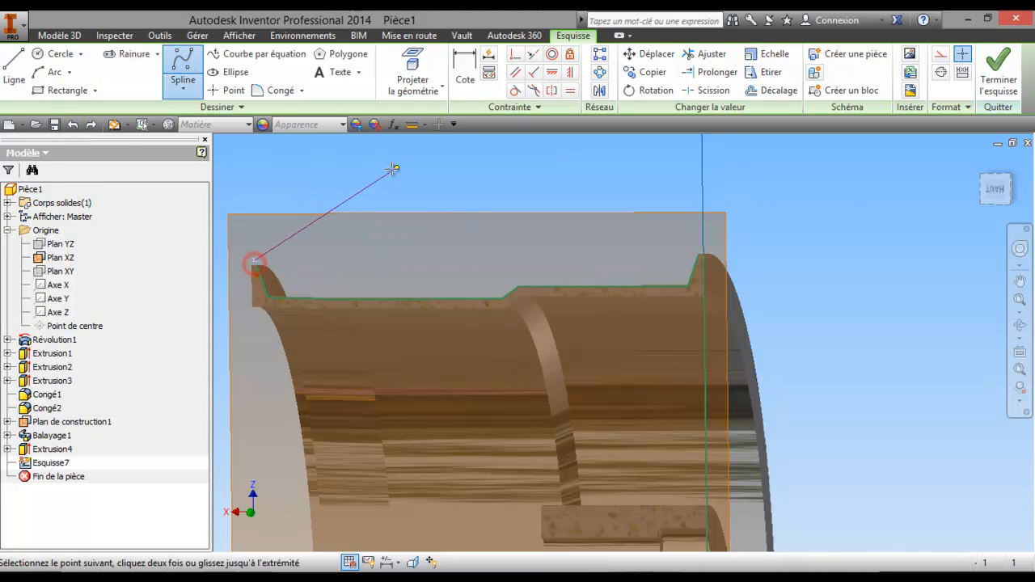
pyautogui.click(448, 141)
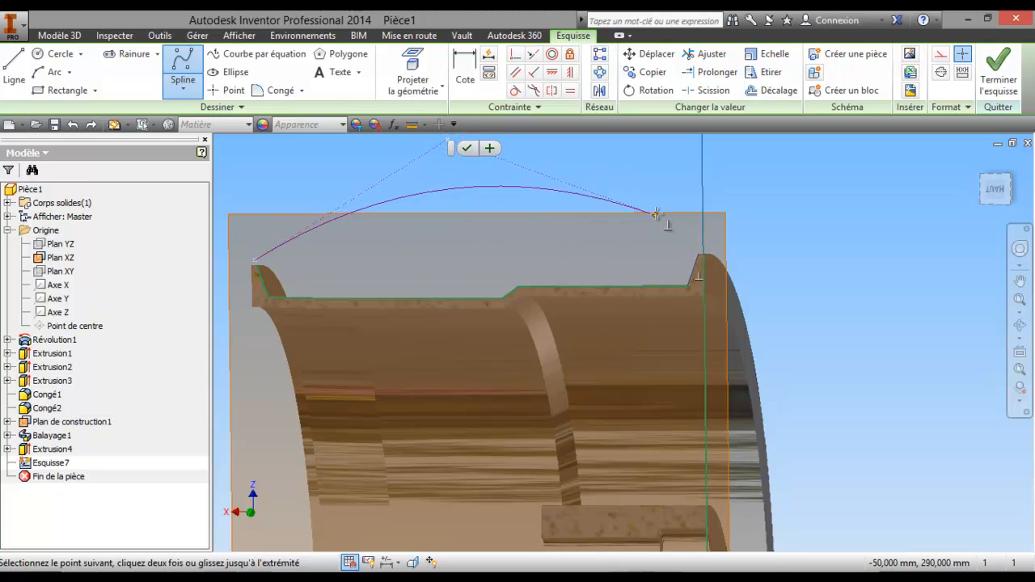
pyautogui.click(695, 254)
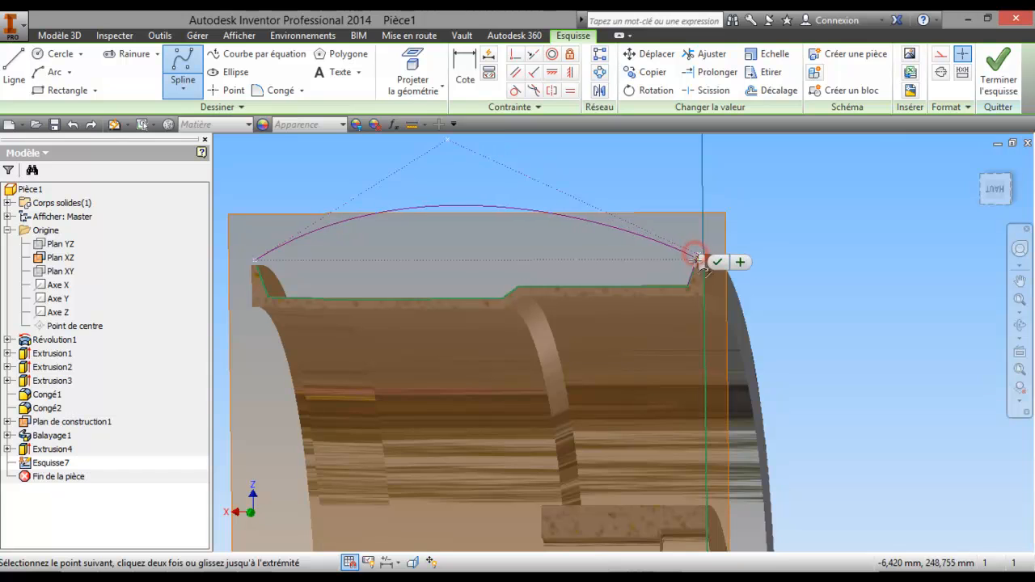
pyautogui.click(712, 262)
pyautogui.moveTo(581, 205); pyautogui.dragTo(514, 338, button='middle')
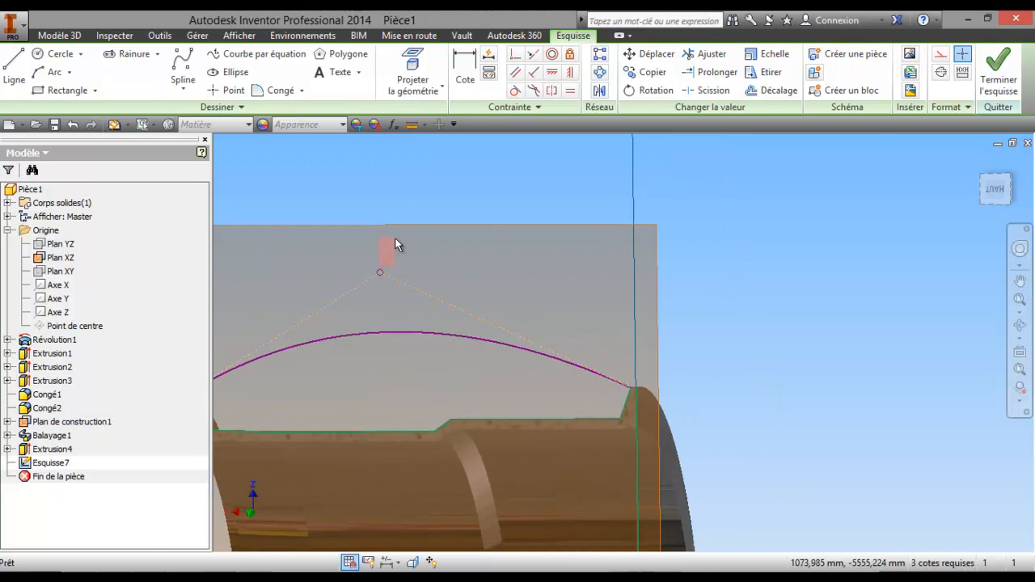
pyautogui.moveTo(378, 275); pyautogui.dragTo(376, 119)
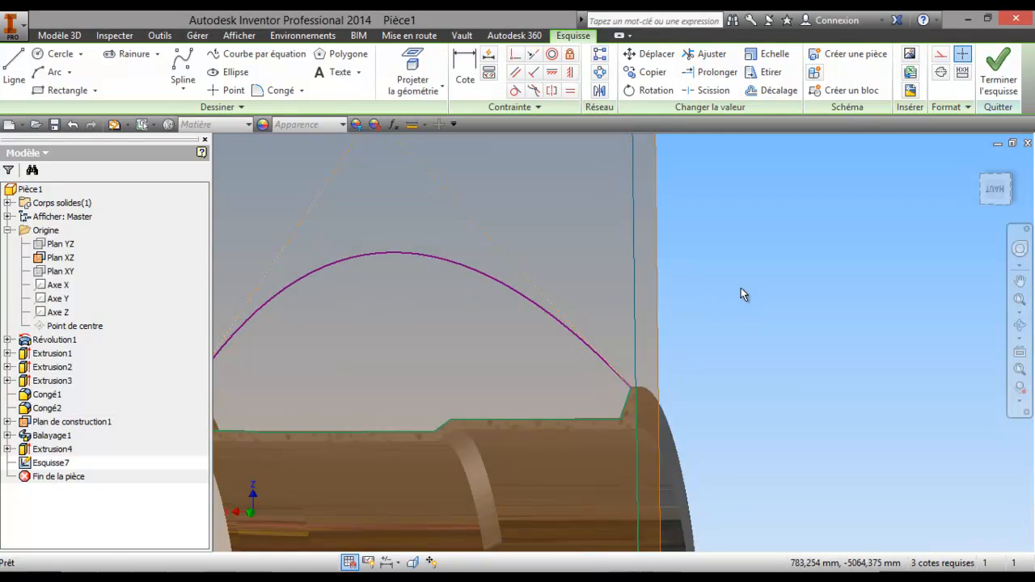
# - Draw a horizontal centreline along the wheel's rotation axis, extending past both sides of the rim, and finish the sketch
pyautogui.scroll(-4, 740, 288)
pyautogui.moveTo(748, 292); pyautogui.dragTo(621, 242, button='middle')
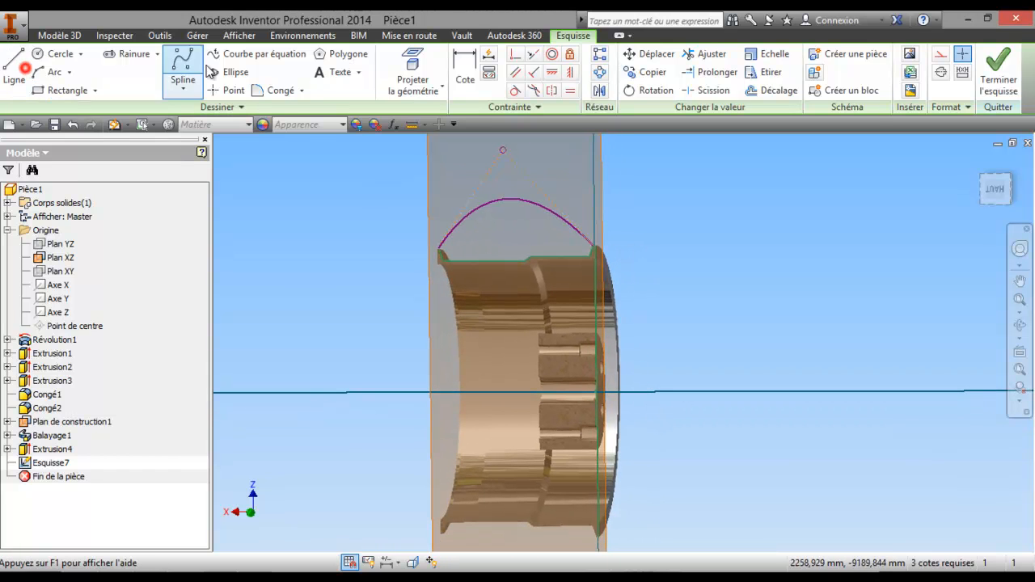
pyautogui.click(941, 72)
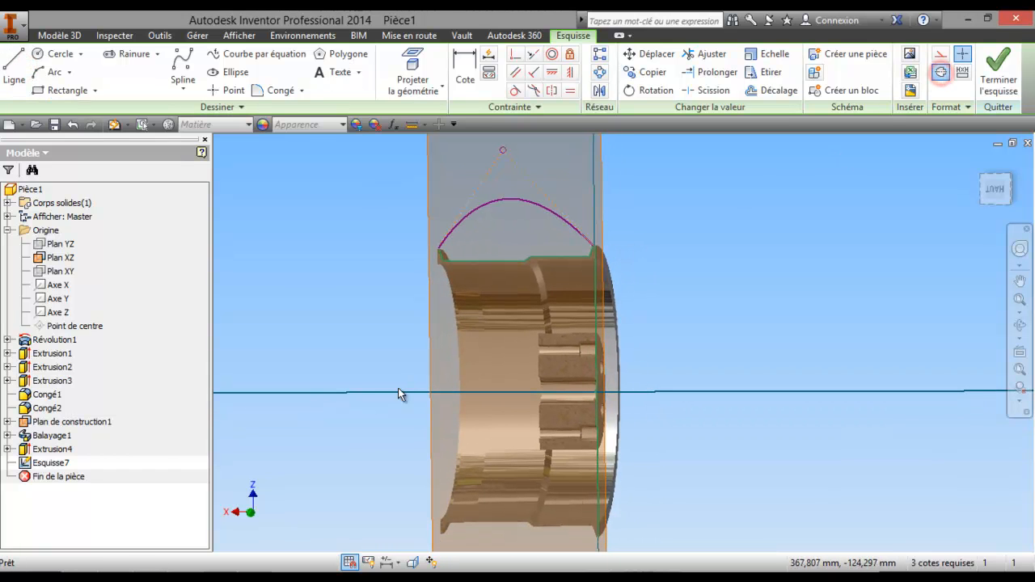
pyautogui.click(1019, 352)
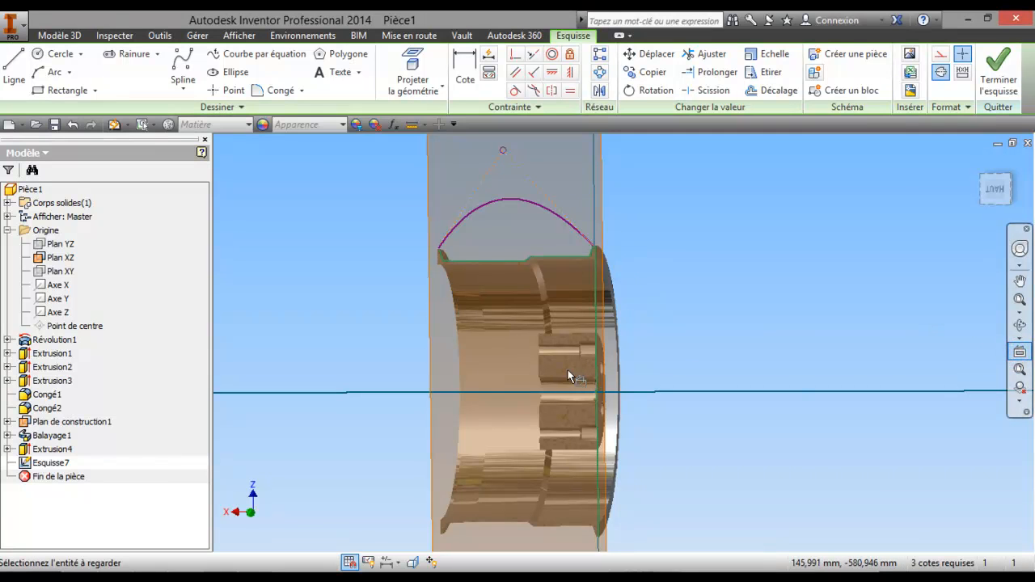
pyautogui.click(430, 214)
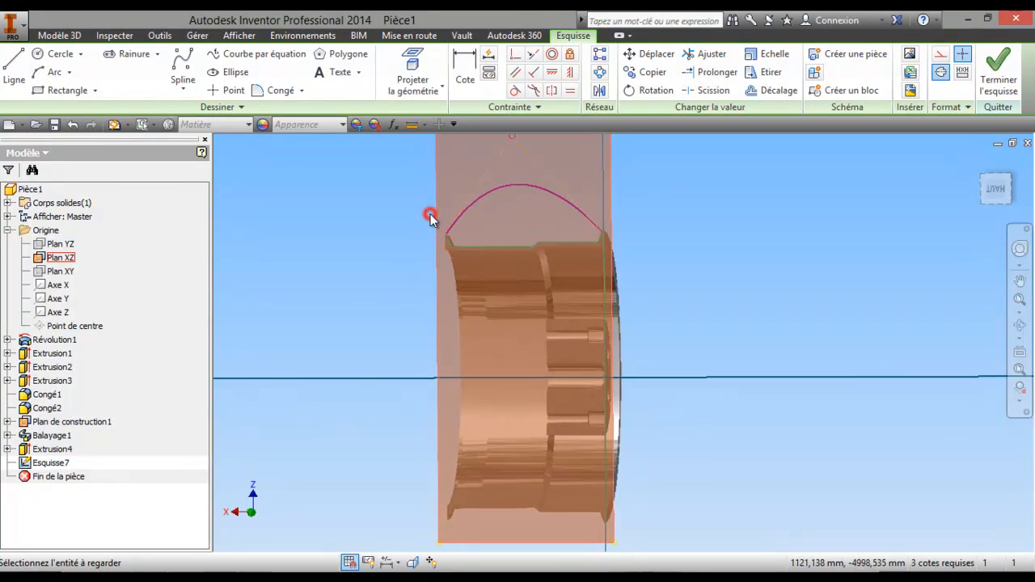
pyautogui.click(14, 71)
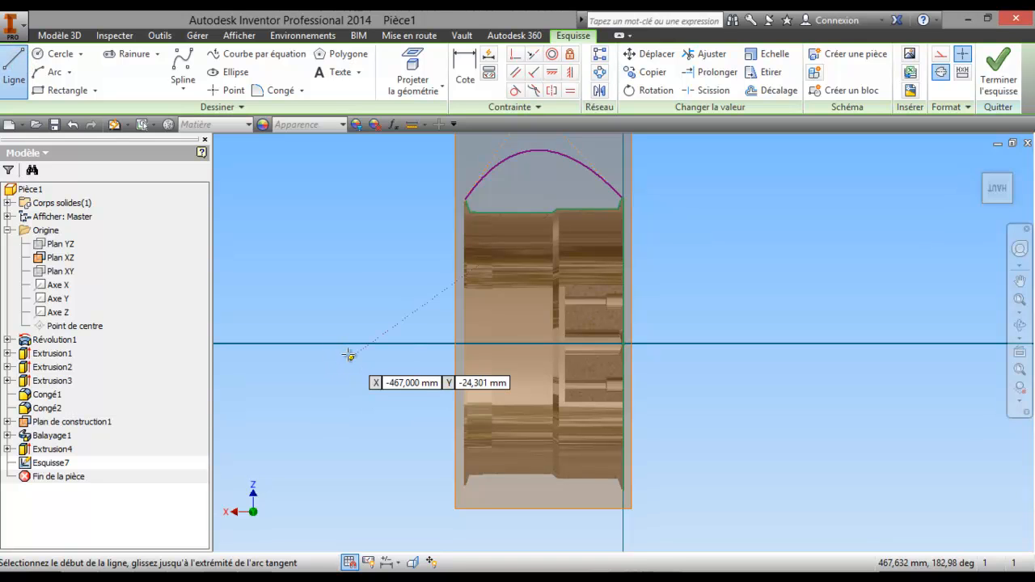
pyautogui.click(344, 345)
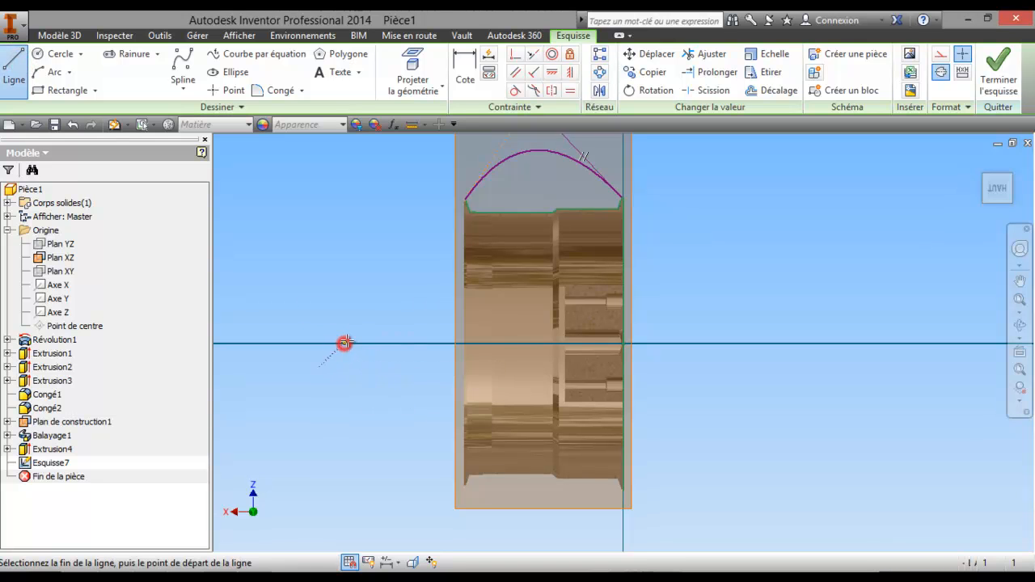
pyautogui.click(718, 345)
pyautogui.rightClick(780, 285)
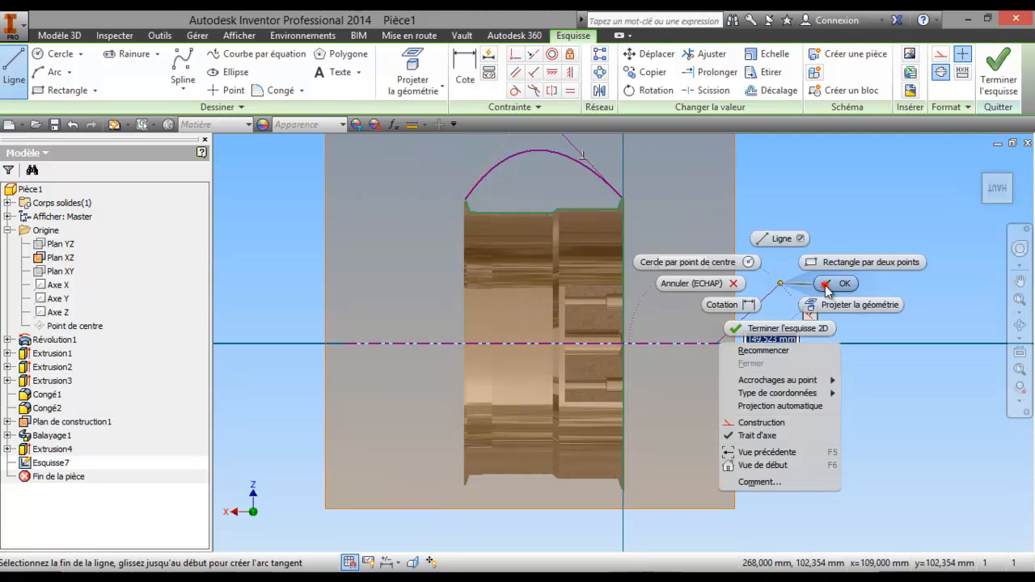
pyautogui.click(826, 287)
pyautogui.click(993, 73)
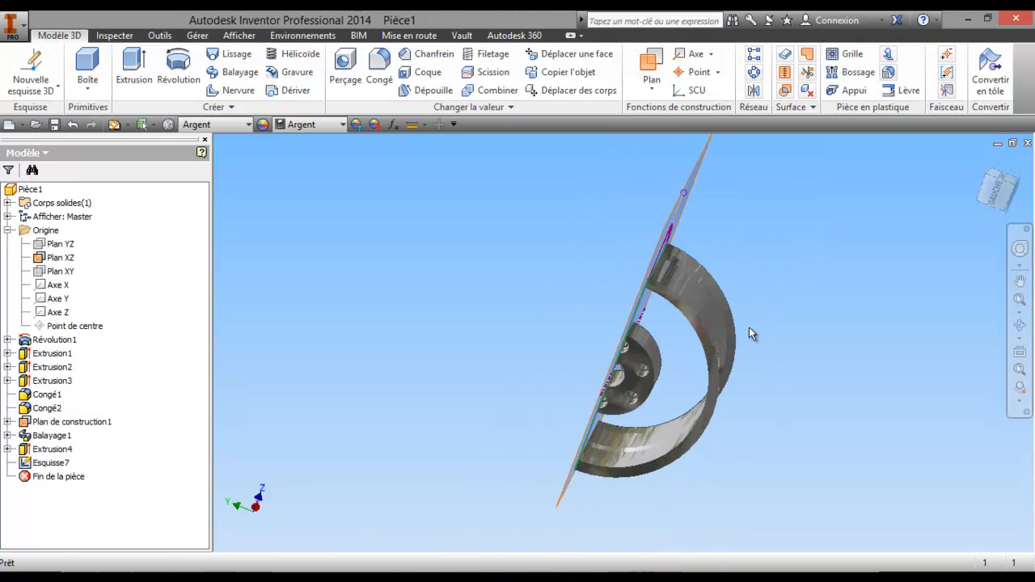
# - Examine the spline profile and centreline against the half-sectioned rim from an oblique 3D view
pyautogui.press('F4')
pyautogui.moveTo(746, 325)
pyautogui.mouseDown()
pyautogui.moveTo(787, 319)
pyautogui.moveTo(813, 356)
pyautogui.mouseUp()
pyautogui.moveTo(654, 325); pyautogui.dragTo(633, 267)
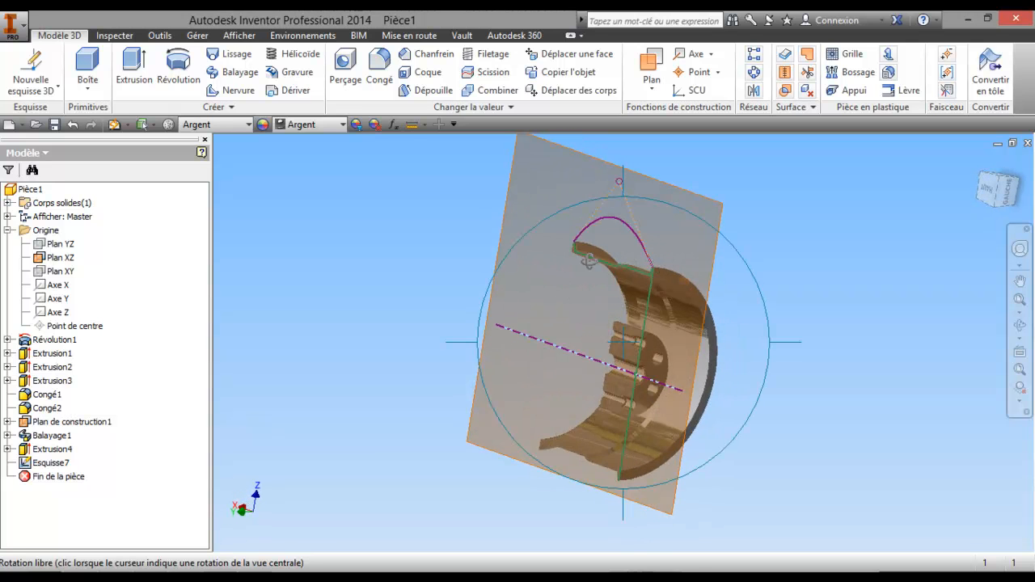
pyautogui.rightClick(591, 288)
pyautogui.click(518, 291)
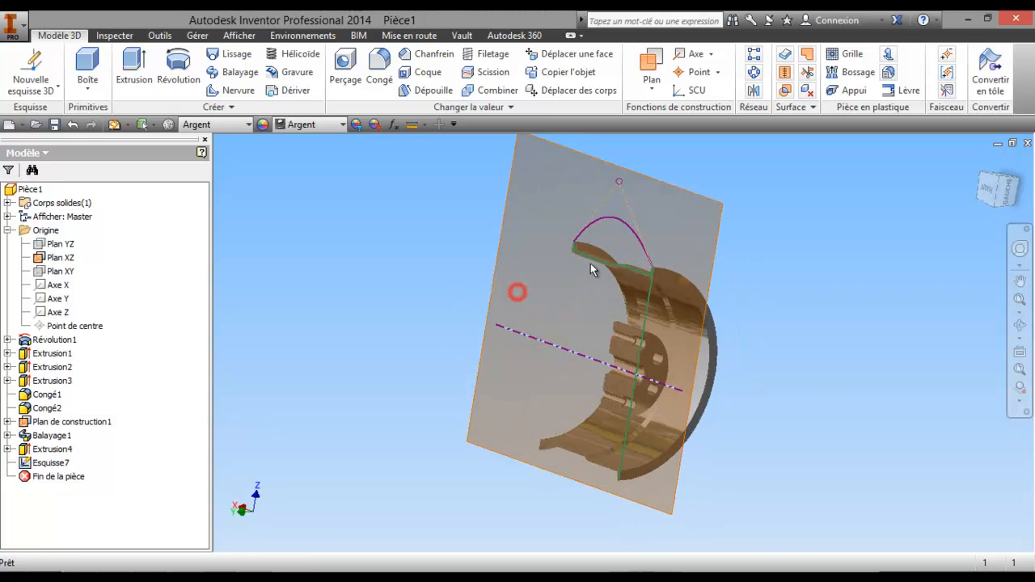
pyautogui.scroll(-6, 598, 264)
pyautogui.scroll(5, 635, 301)
pyautogui.moveTo(620, 314); pyautogui.dragTo(553, 295, button='middle')
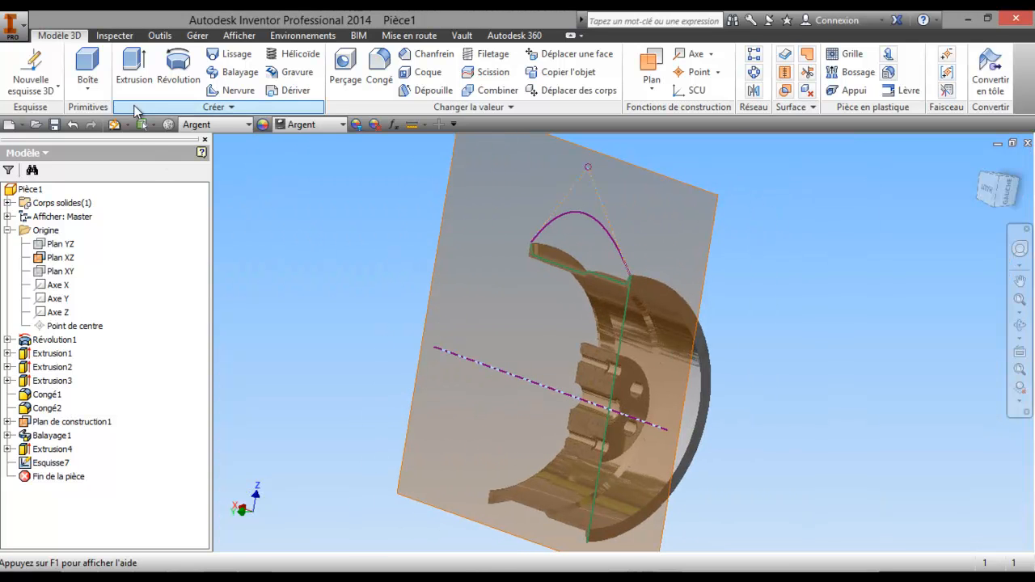
pyautogui.click(167, 81)
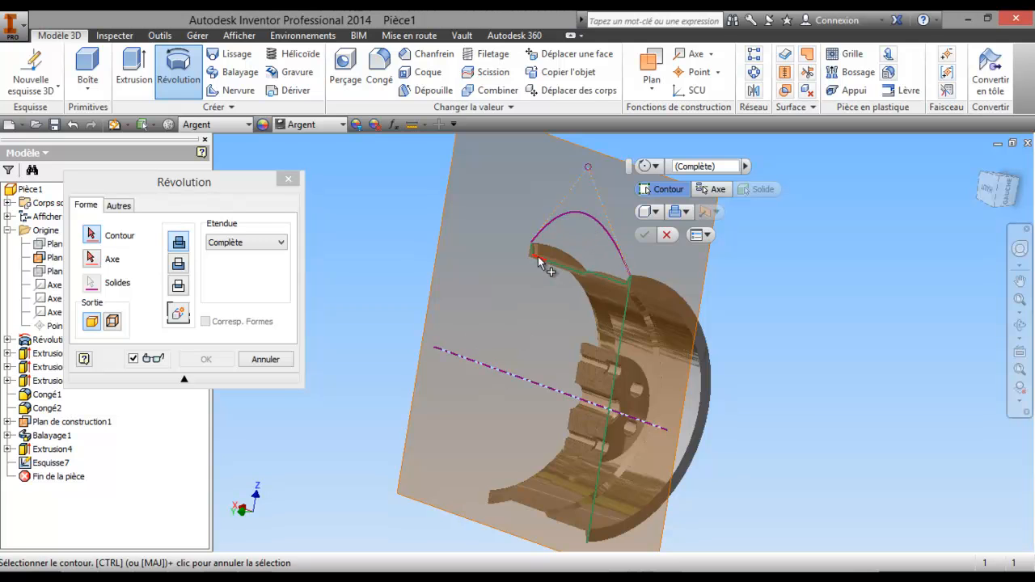
pyautogui.scroll(6, 531, 253)
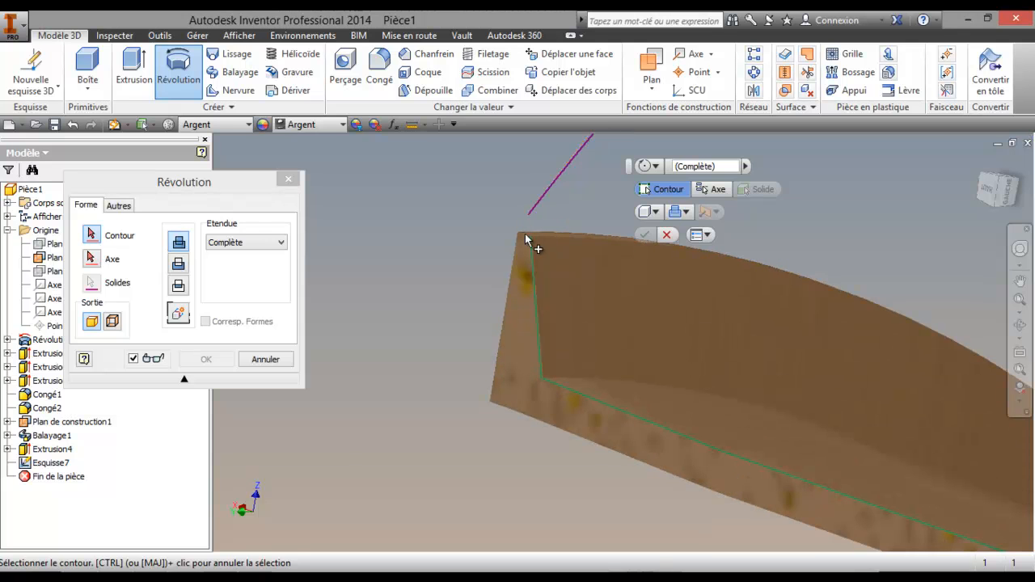
pyautogui.click(267, 359)
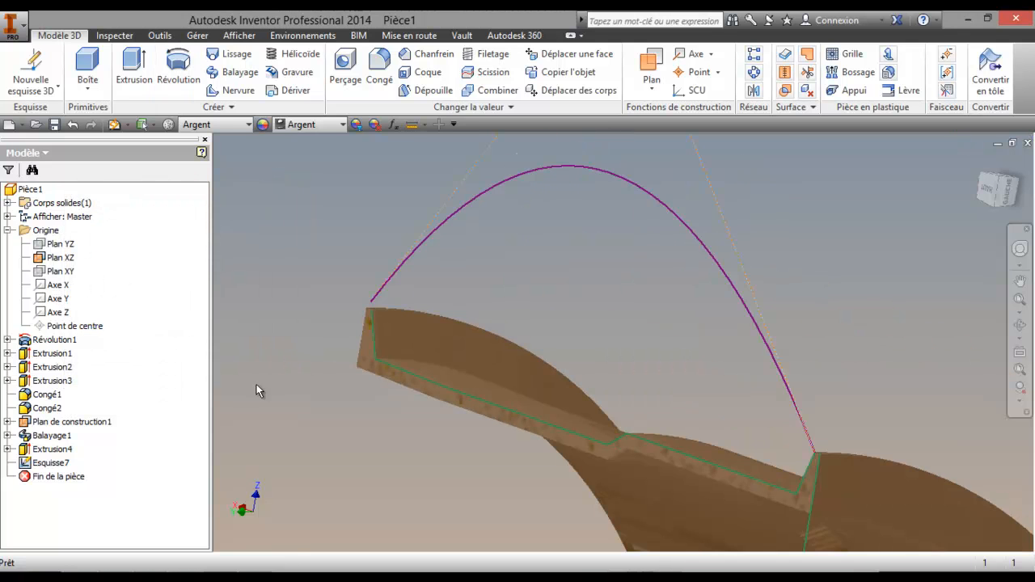
# - Reopen the rim profile sketch for editing and attach the spline's loose end to the projected corner at the flange tip
pyautogui.rightClick(50, 463)
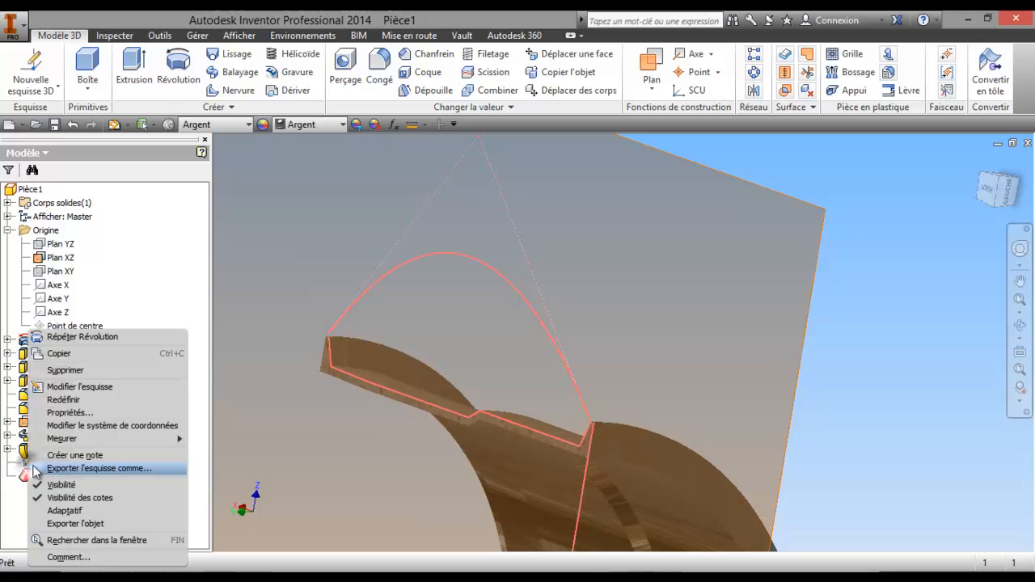
pyautogui.click(101, 389)
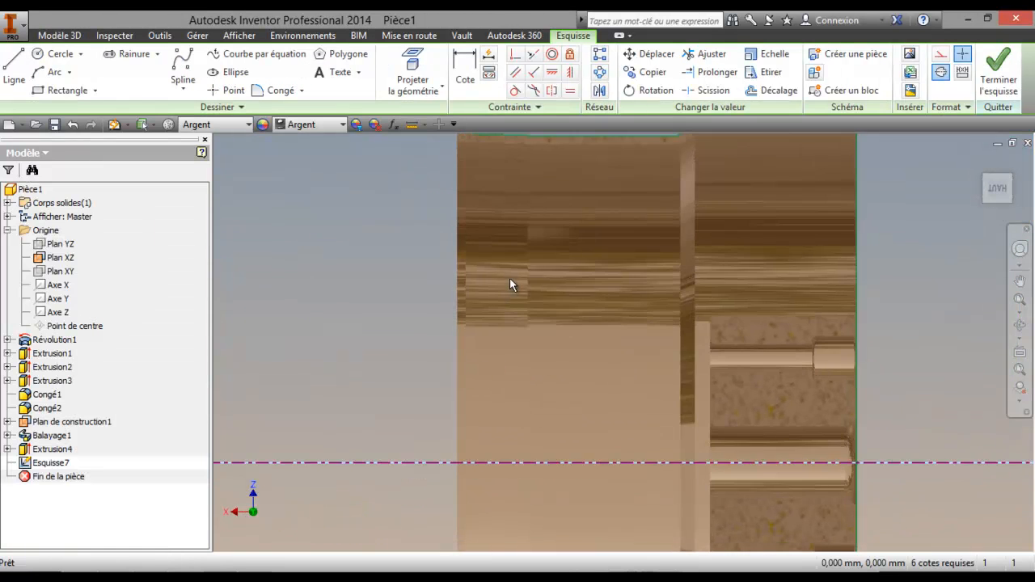
pyautogui.scroll(6, 429, 277)
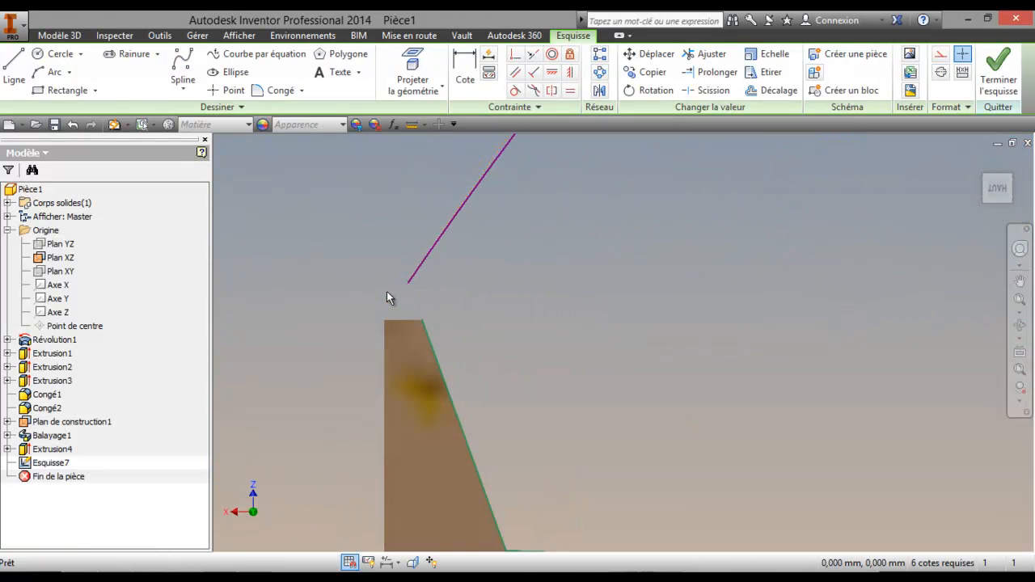
pyautogui.moveTo(408, 287); pyautogui.dragTo(422, 320)
pyautogui.scroll(-3, 515, 334)
pyautogui.scroll(-4, 540, 337)
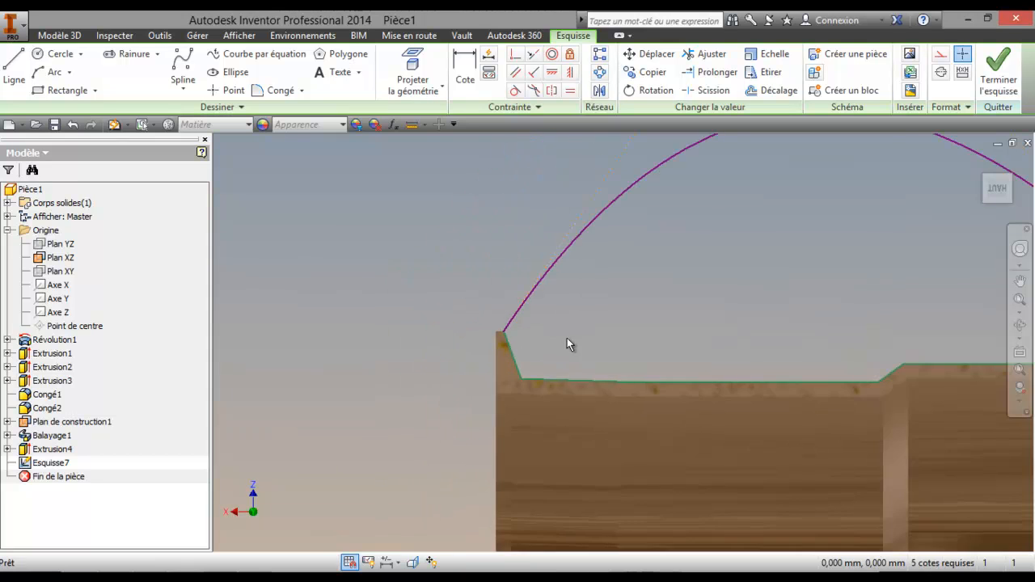
# - Check that the spline's ends are attached at both flange tips by pulling on the endpoint, and finish the sketch
pyautogui.scroll(4, 746, 330)
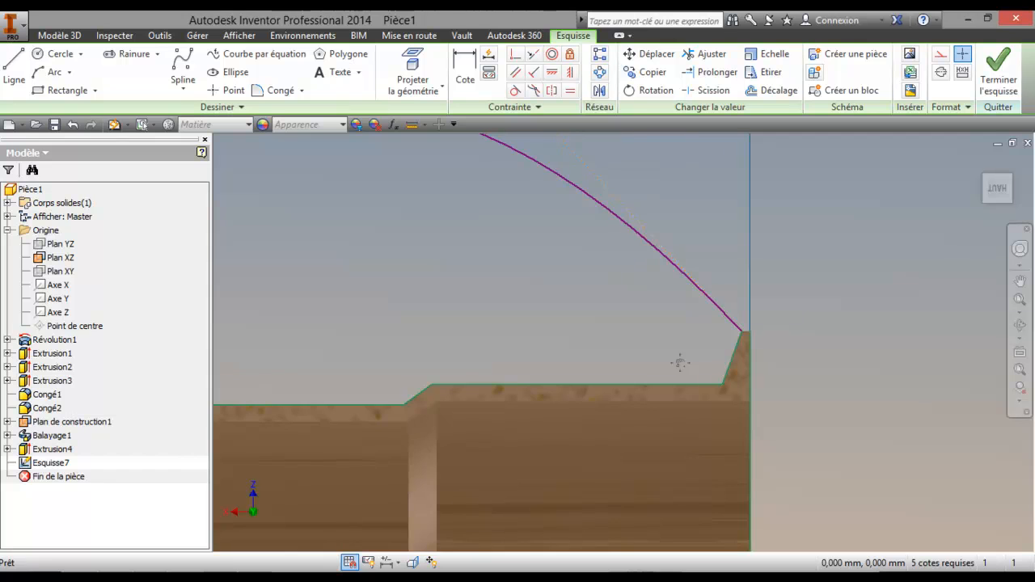
pyautogui.scroll(5, 662, 348)
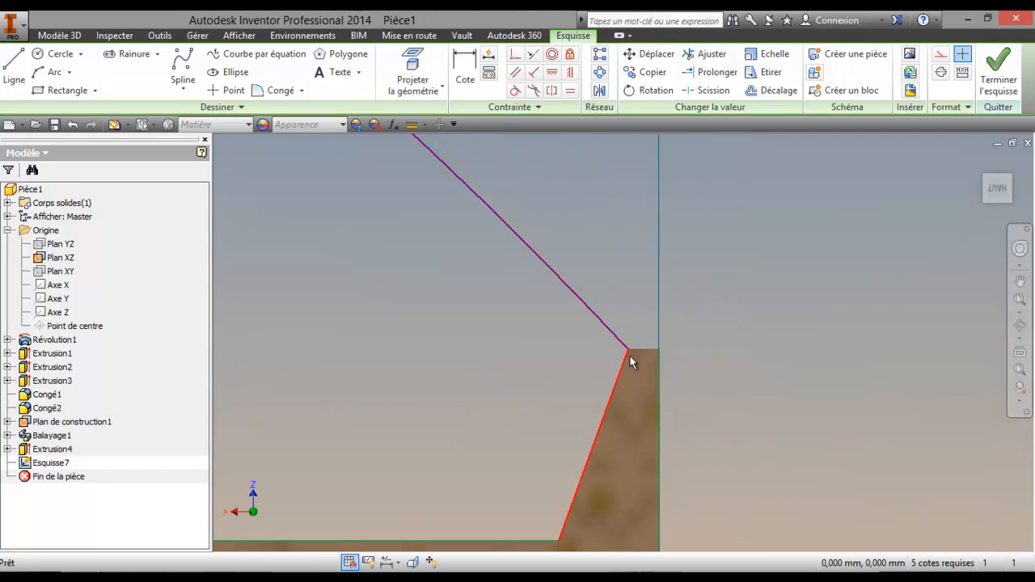
pyautogui.moveTo(629, 350); pyautogui.dragTo(674, 332)
pyautogui.scroll(-4, 703, 326)
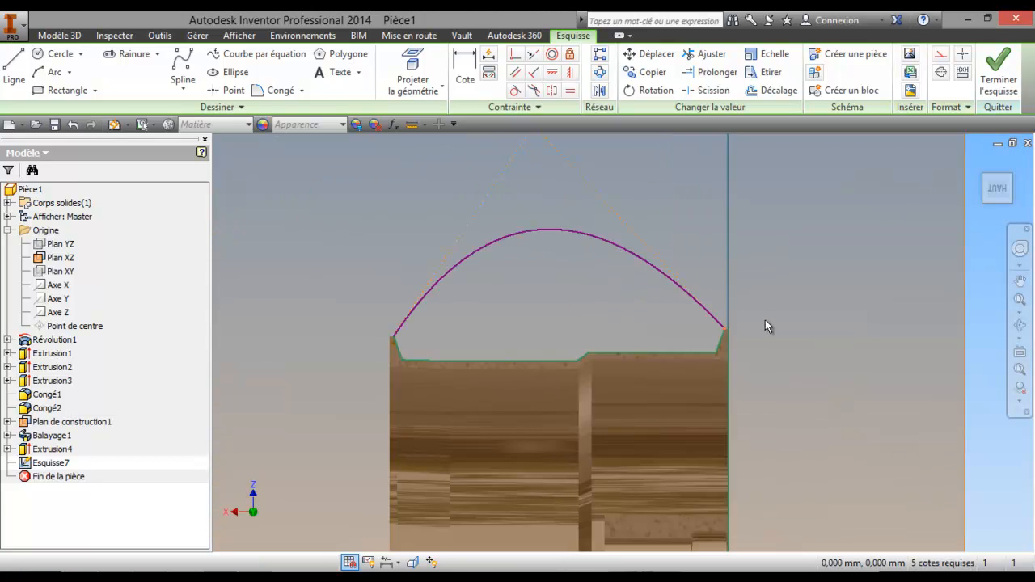
pyautogui.click(998, 80)
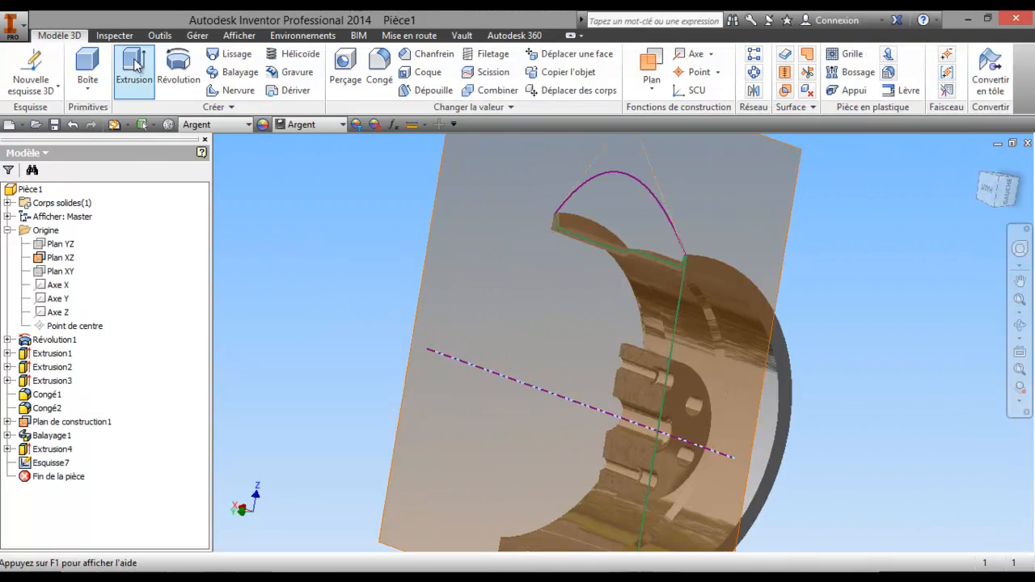
# - Revolve the closed spline profile a full turn about the horizontal centreline as a cut
pyautogui.click(178, 68)
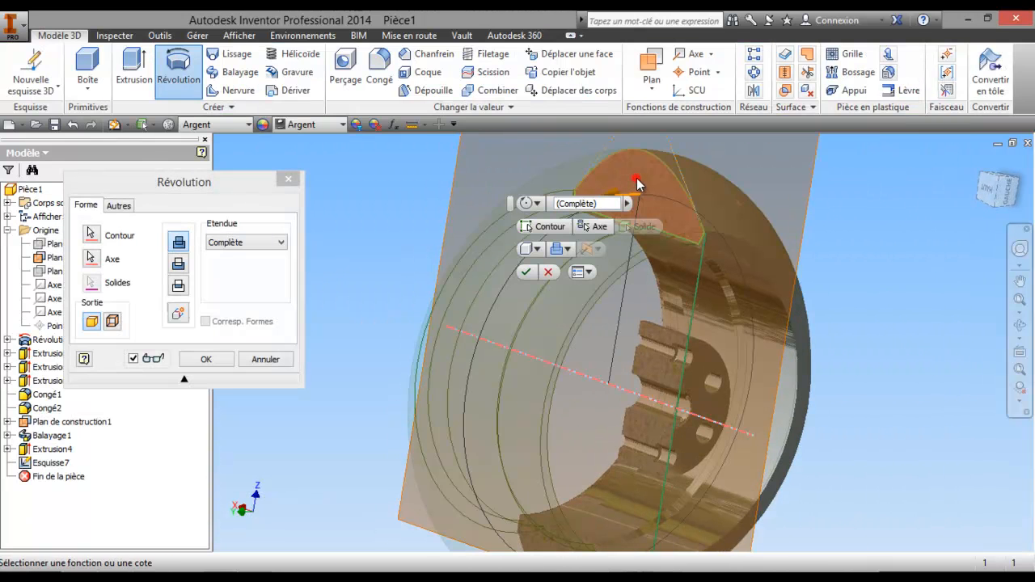
pyautogui.click(181, 265)
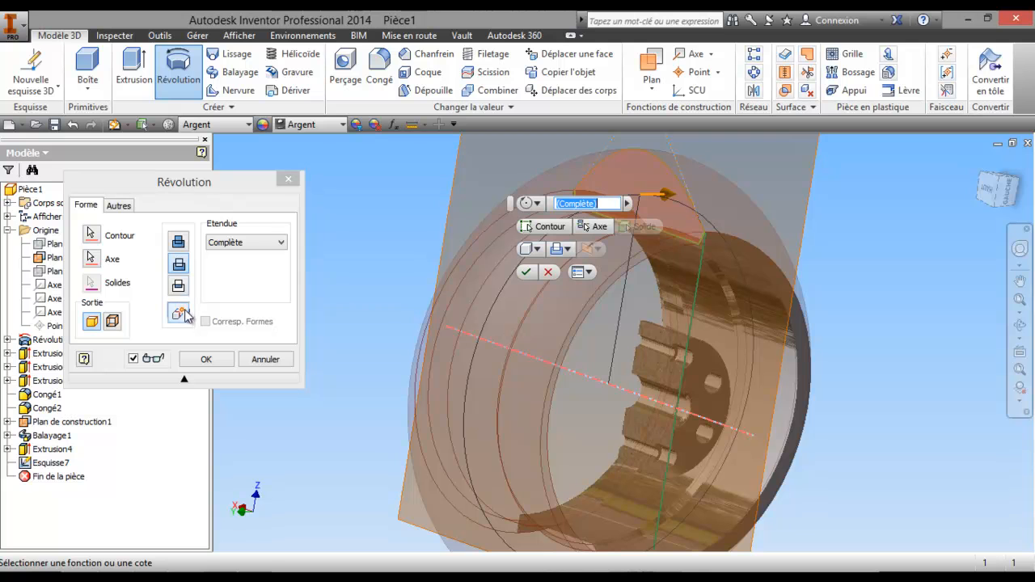
pyautogui.click(101, 261)
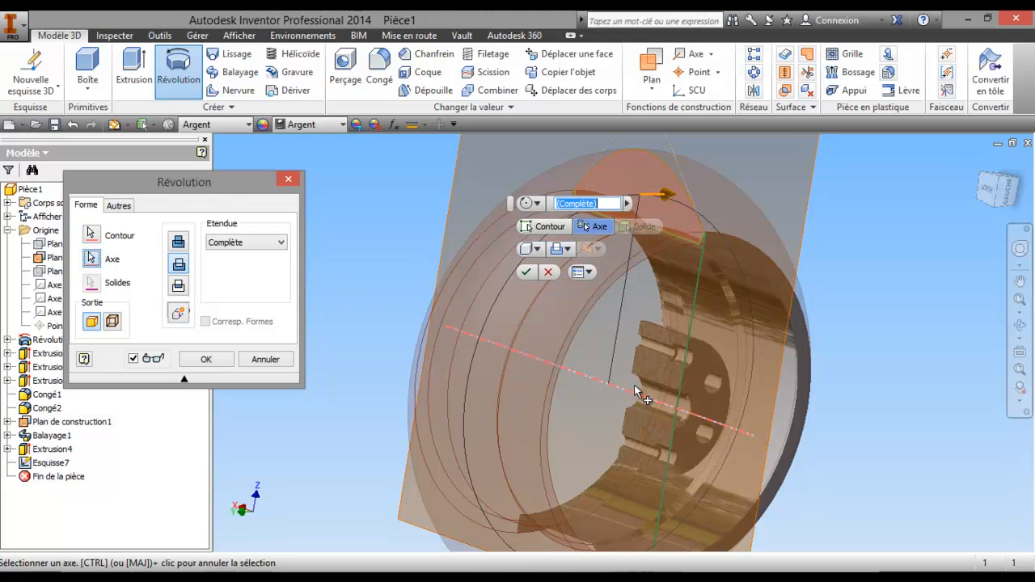
pyautogui.click(207, 358)
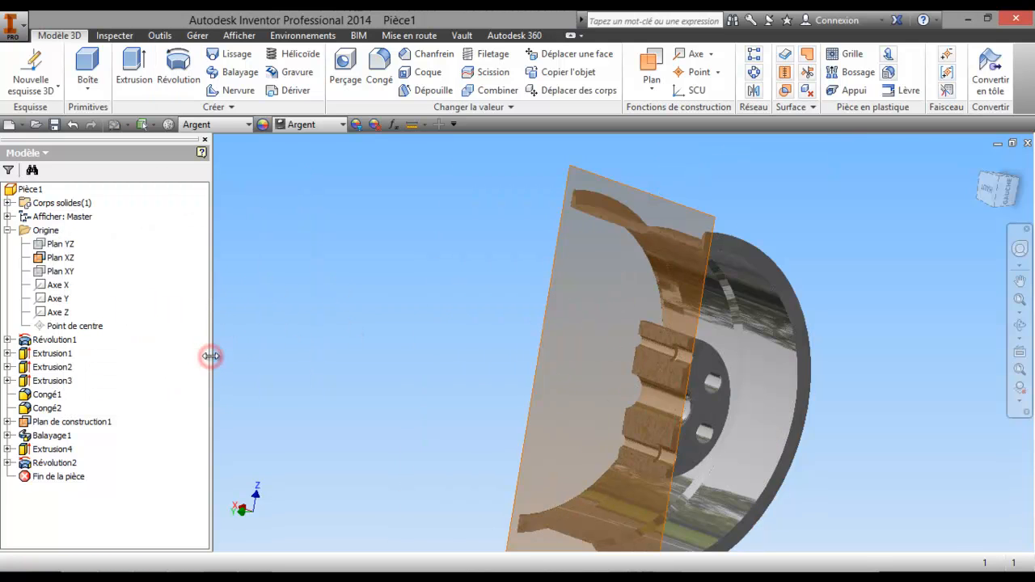
# - End the half-section view to show the complete wheel
pyautogui.moveTo(555, 295); pyautogui.dragTo(564, 264, button='middle')
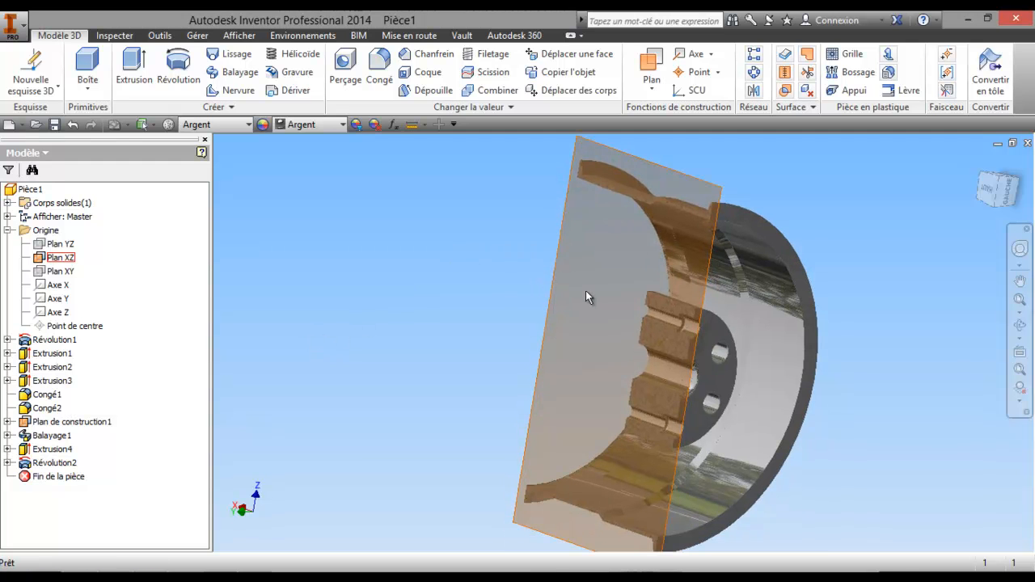
pyautogui.press('F4')
pyautogui.moveTo(653, 354); pyautogui.dragTo(585, 326)
pyautogui.rightClick(583, 301)
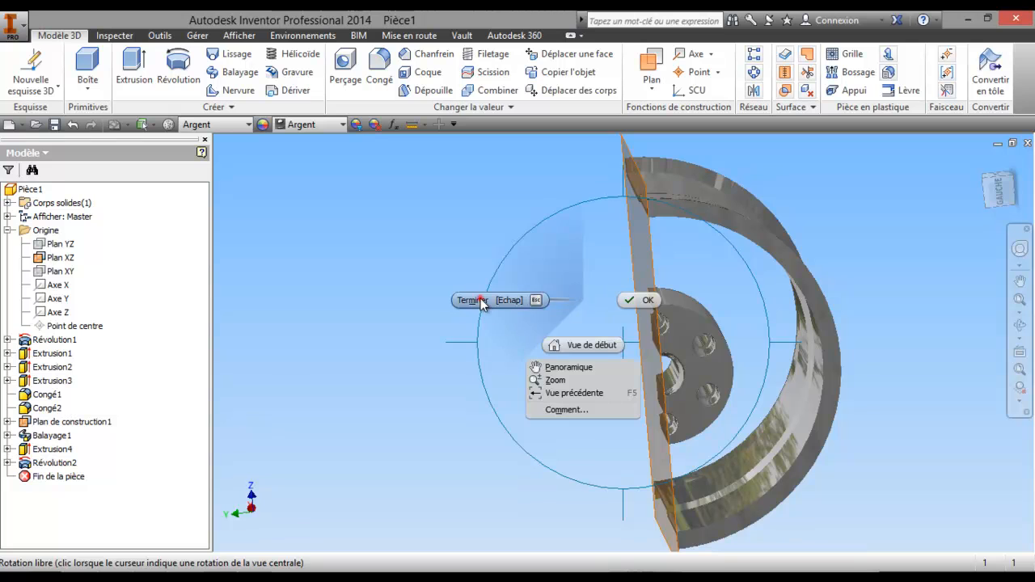
pyautogui.click(483, 300)
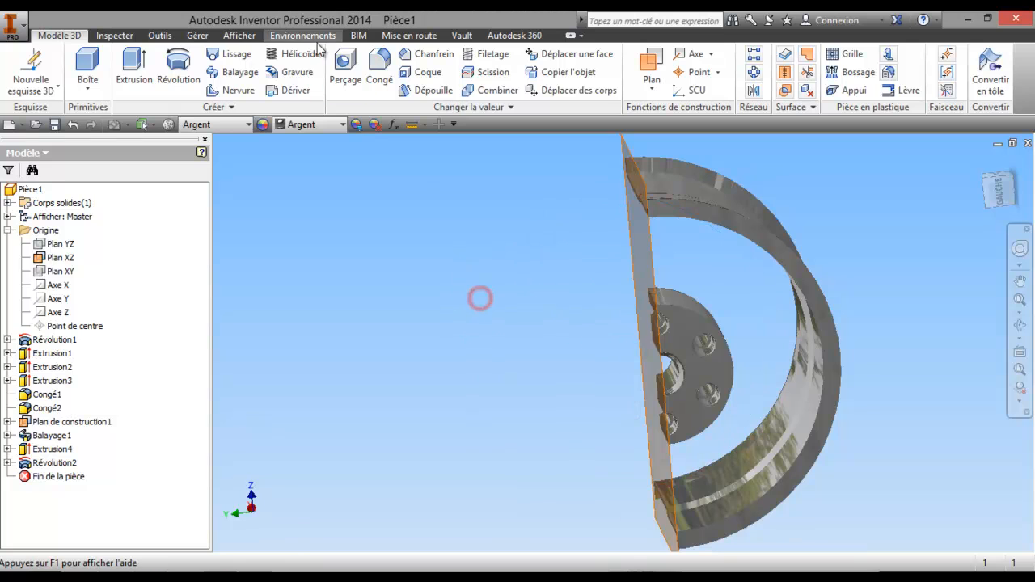
pyautogui.click(257, 38)
pyautogui.click(524, 73)
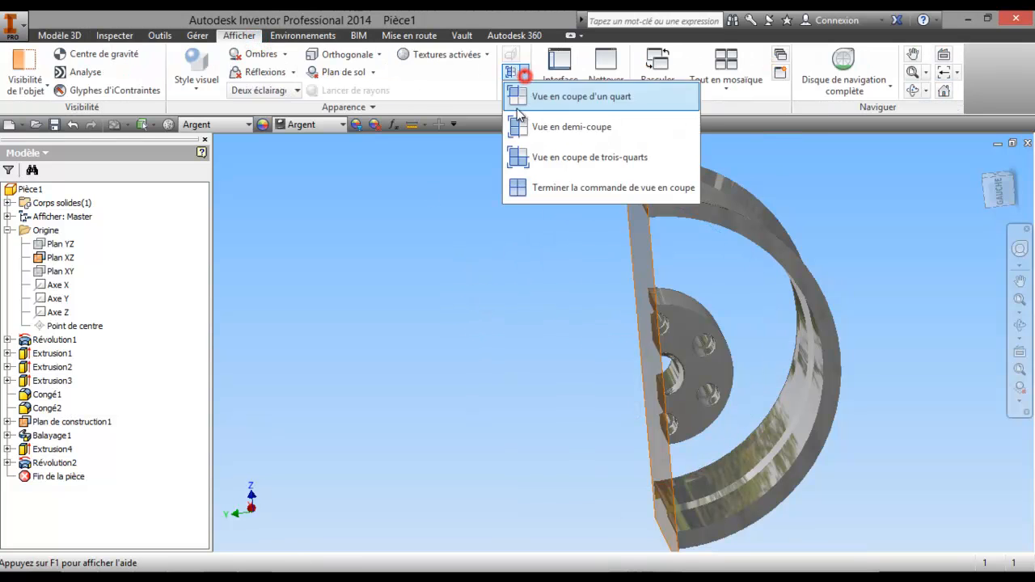
pyautogui.click(540, 187)
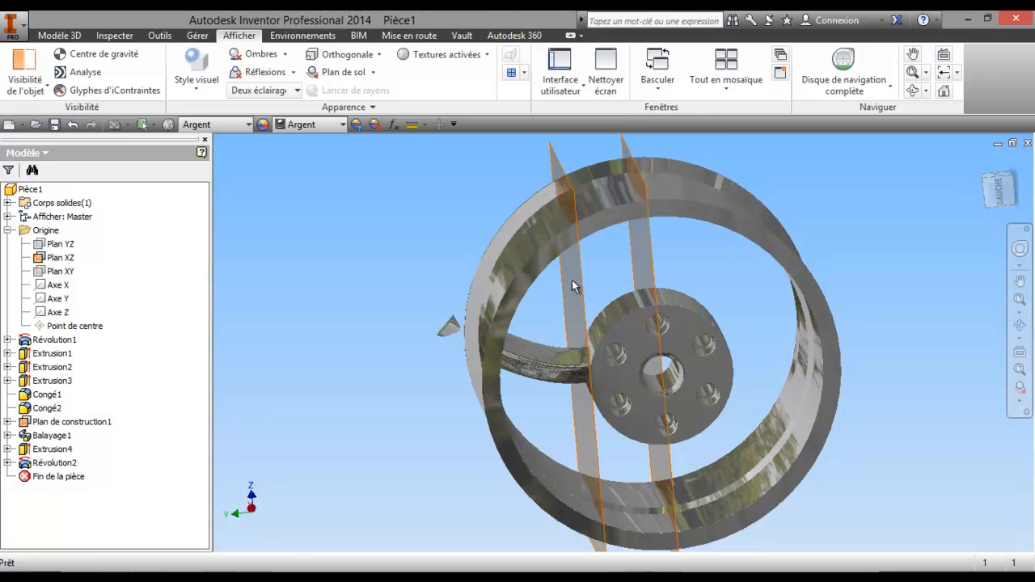
# - Reopen the revolved cut's profile sketch, raise the spline's middle control point much higher above the rim, and finish the sketch
pyautogui.press('F4')
pyautogui.moveTo(566, 363); pyautogui.dragTo(765, 194)
pyautogui.moveTo(666, 229); pyautogui.dragTo(738, 251)
pyautogui.moveTo(689, 273); pyautogui.dragTo(682, 274)
pyautogui.rightClick(682, 274)
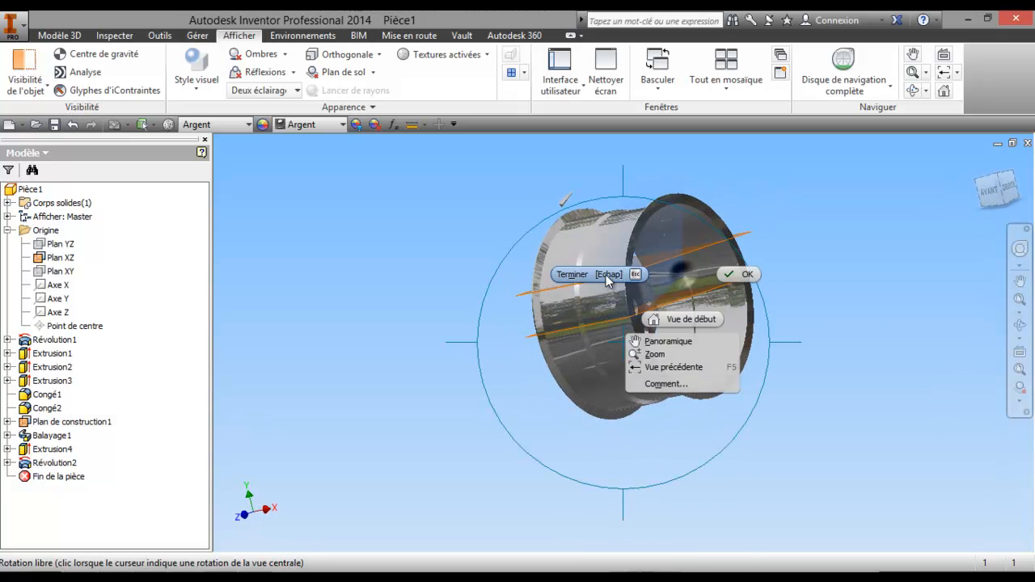
pyautogui.click(606, 275)
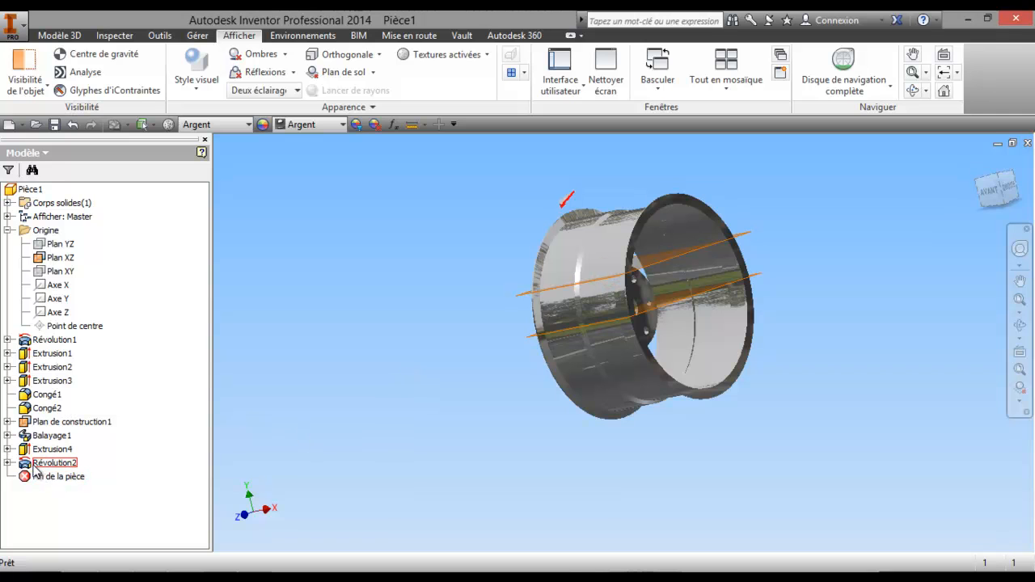
pyautogui.click(8, 462)
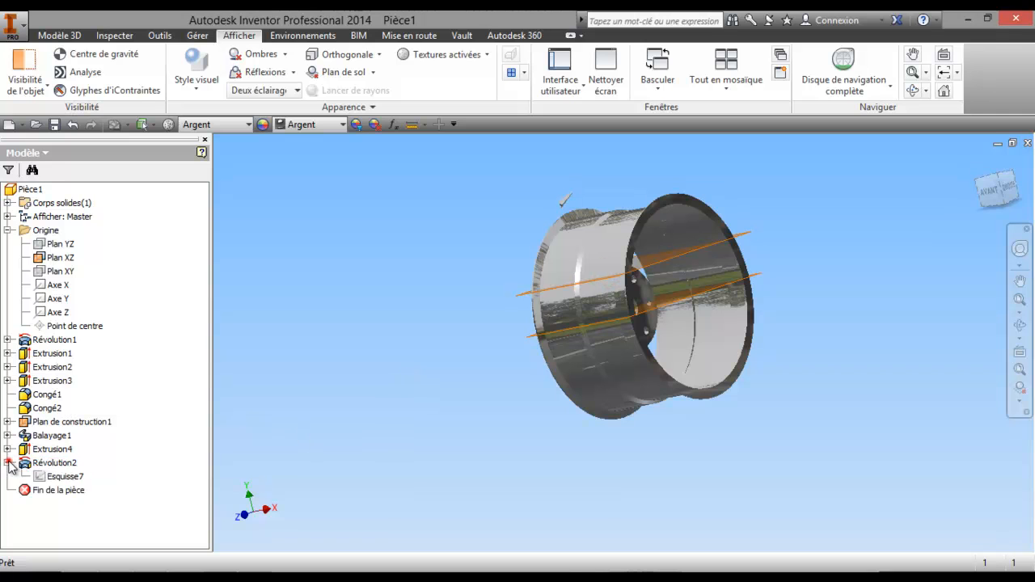
pyautogui.rightClick(37, 476)
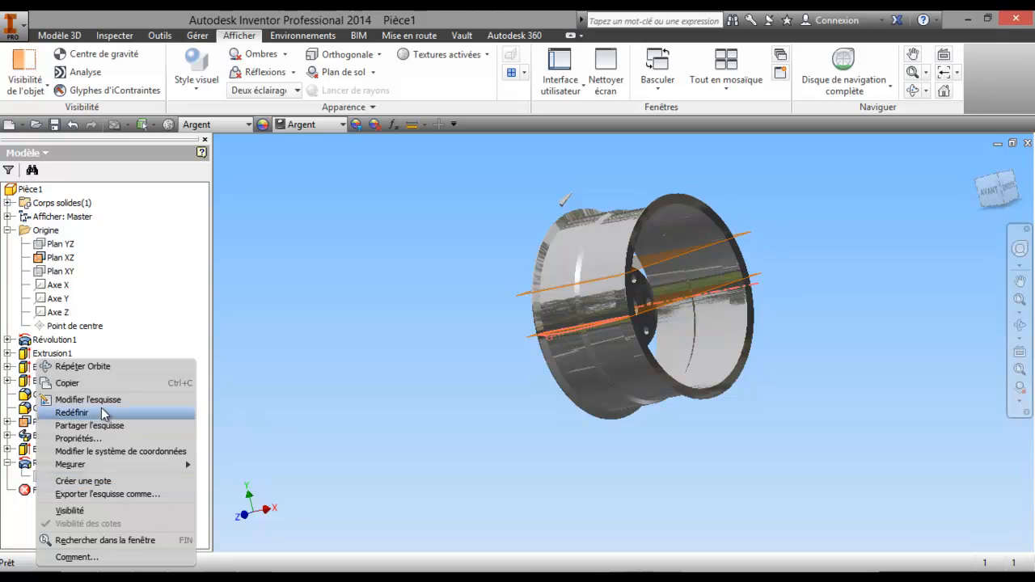
pyautogui.click(91, 399)
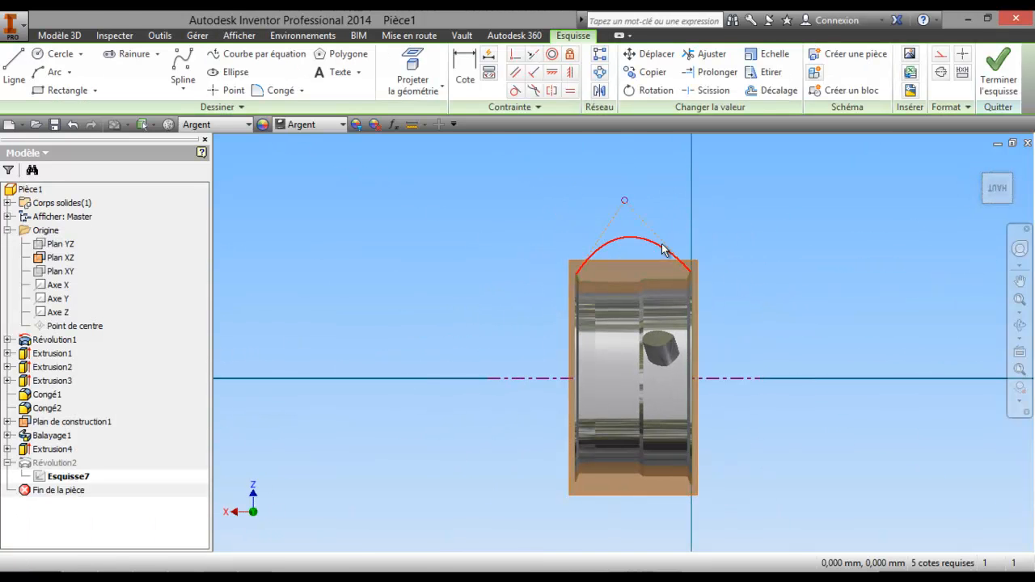
pyautogui.moveTo(624, 202); pyautogui.dragTo(623, 132)
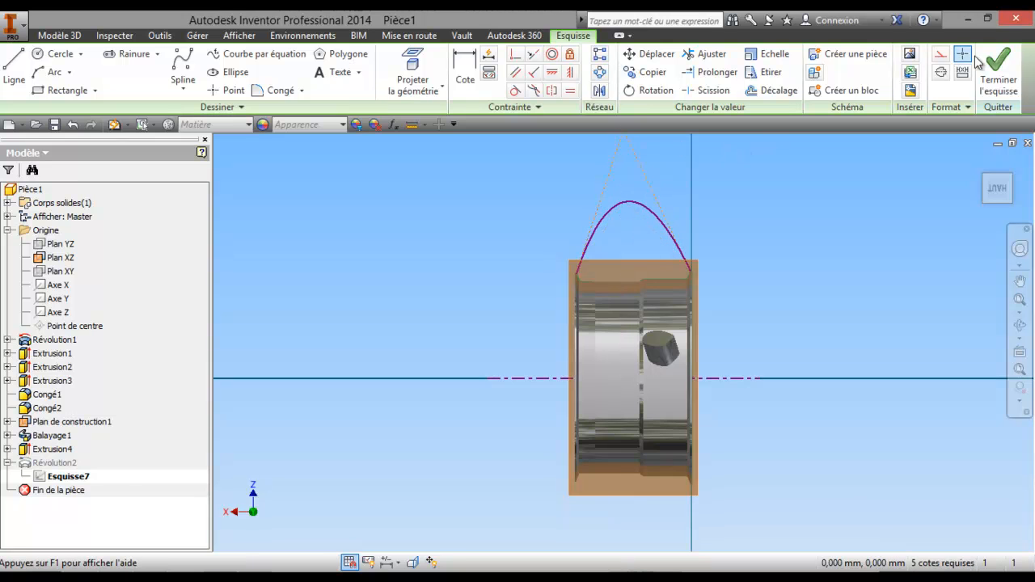
pyautogui.click(998, 81)
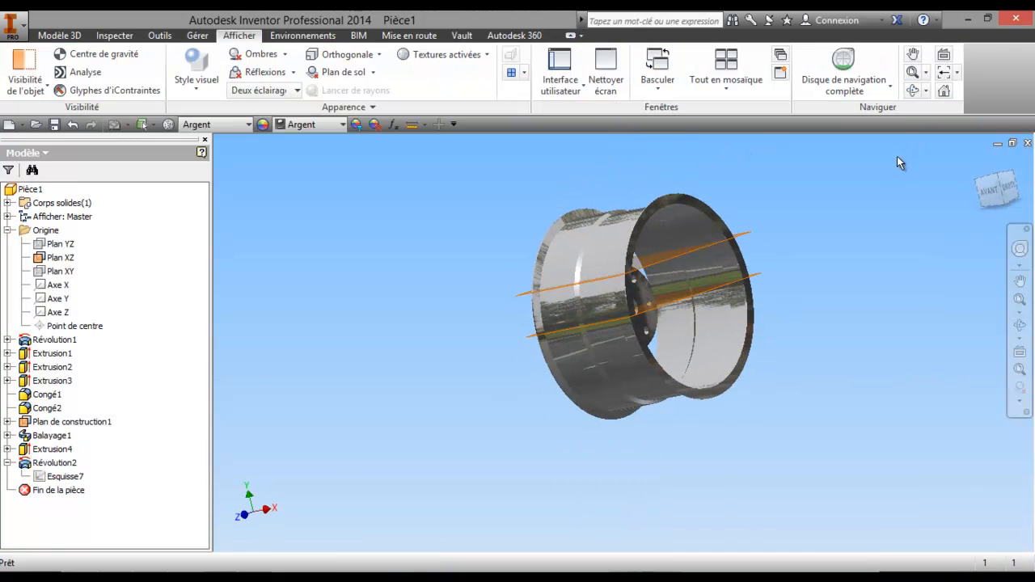
# - Start a circular pattern of individual features and select the swept spoke, the revolved rim and the hub's centre bore extrusion
pyautogui.scroll(-3, 639, 303)
pyautogui.press('F4')
pyautogui.moveTo(706, 337); pyautogui.dragTo(806, 374)
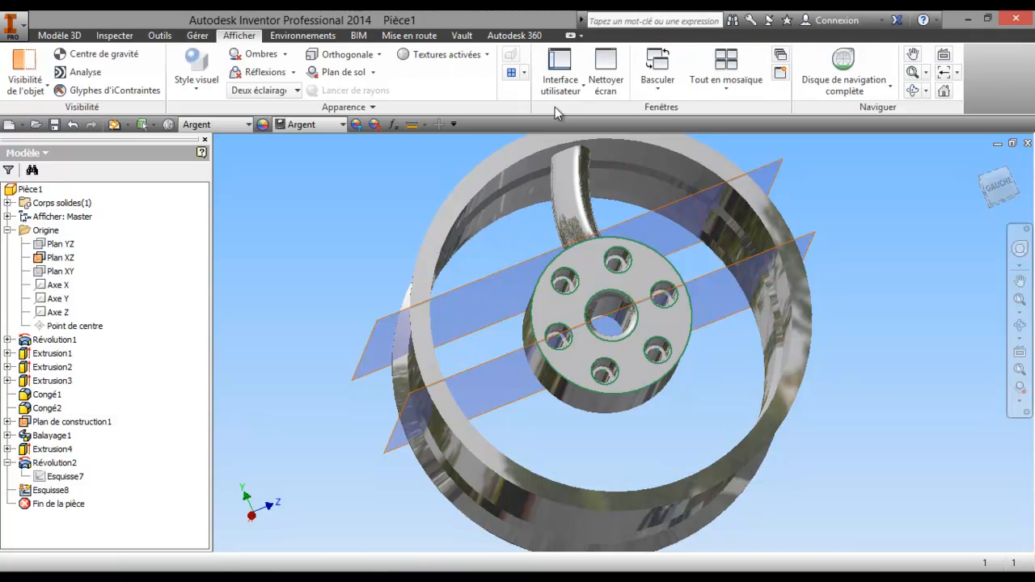
pyautogui.click(78, 32)
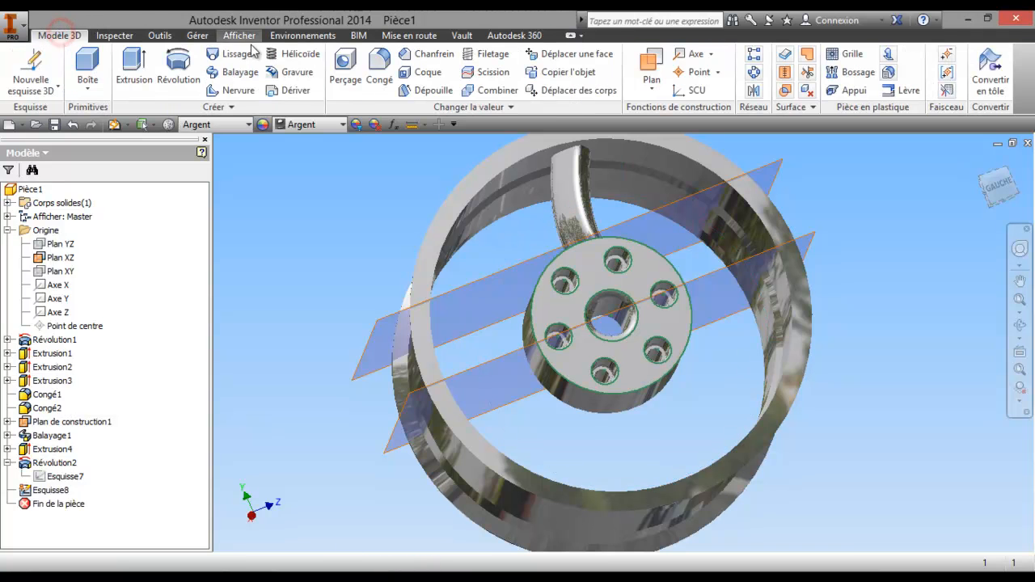
pyautogui.click(752, 73)
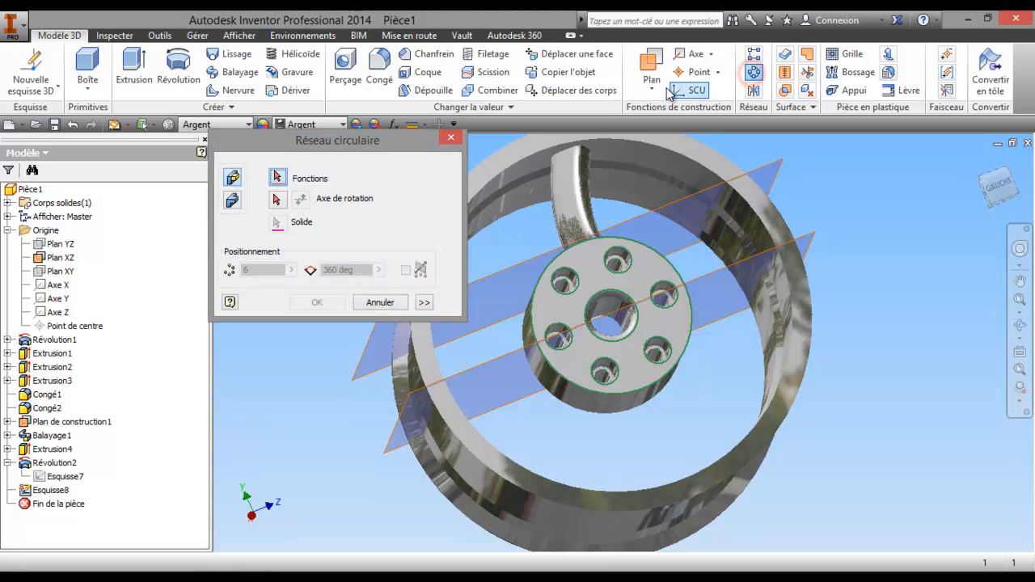
pyautogui.click(232, 201)
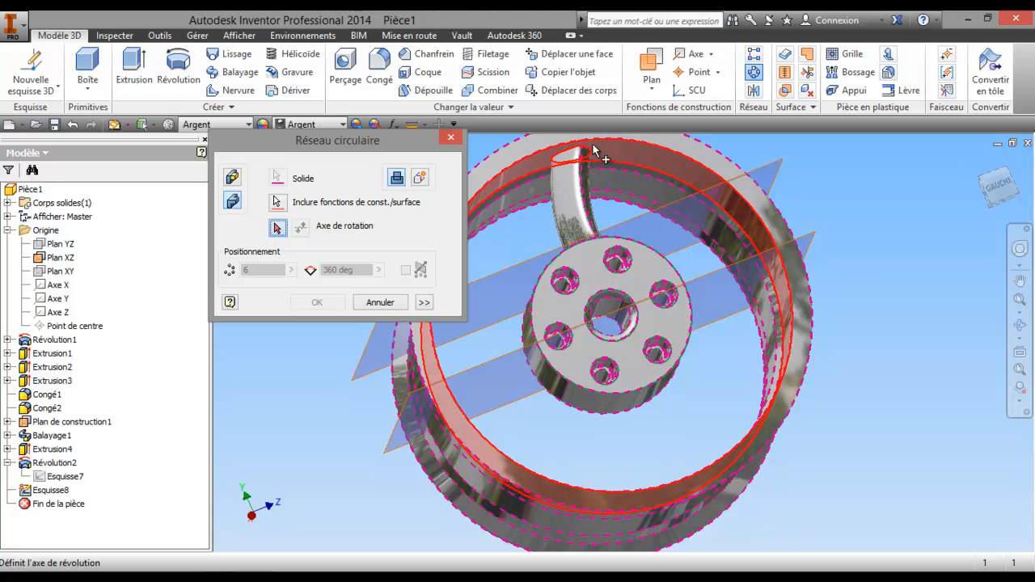
pyautogui.click(233, 178)
pyautogui.click(573, 198)
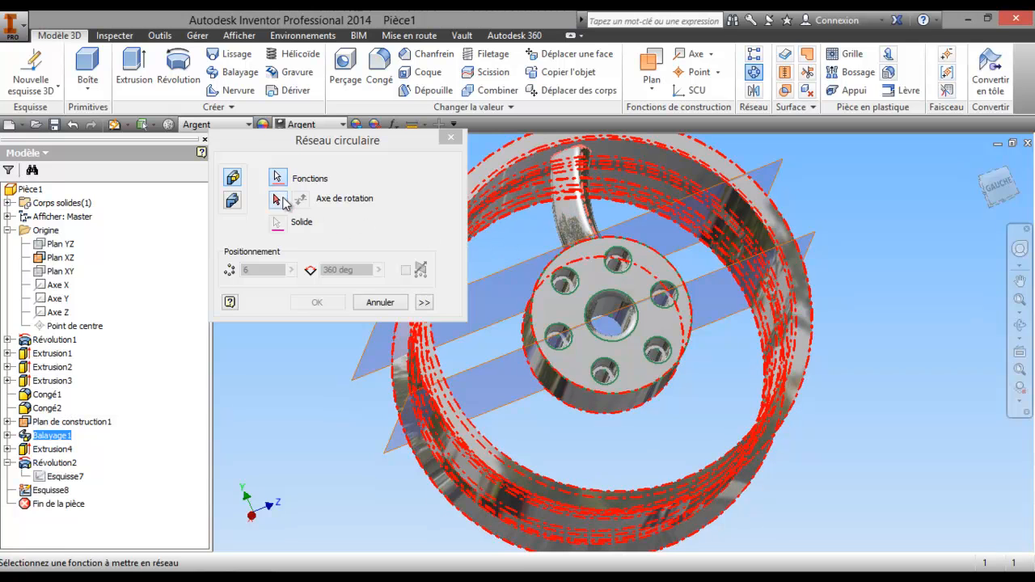
pyautogui.click(610, 297)
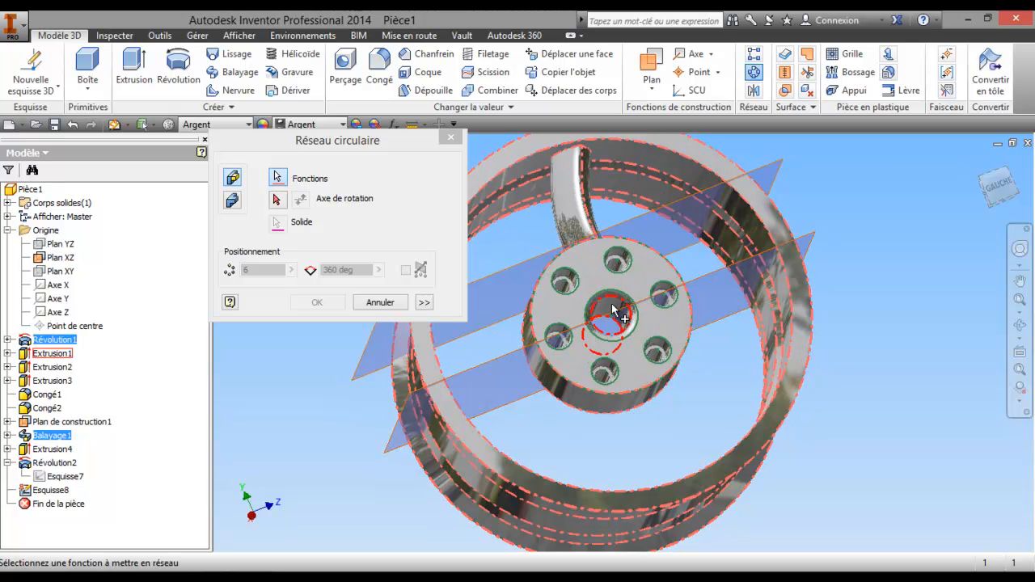
pyautogui.click(613, 308)
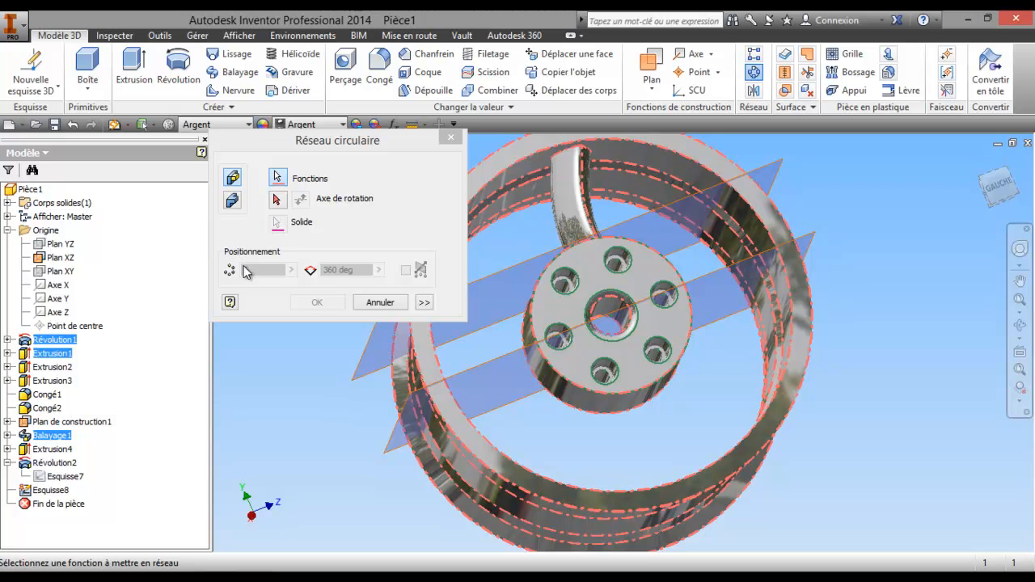
# - Use the hub's centre bore as the pattern's rotation axis and create 10 occurrences over 360 degrees
pyautogui.click(276, 203)
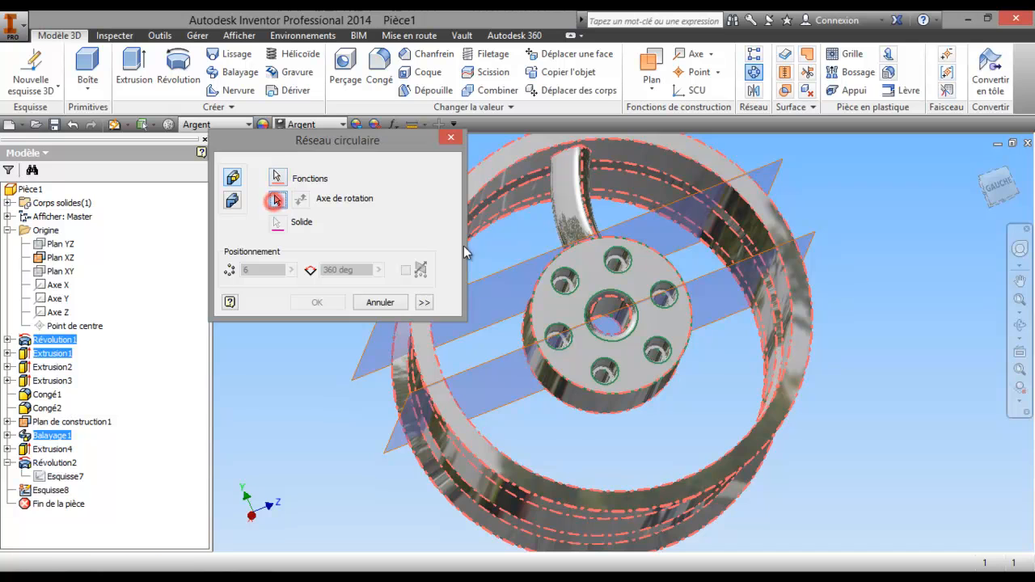
pyautogui.click(619, 323)
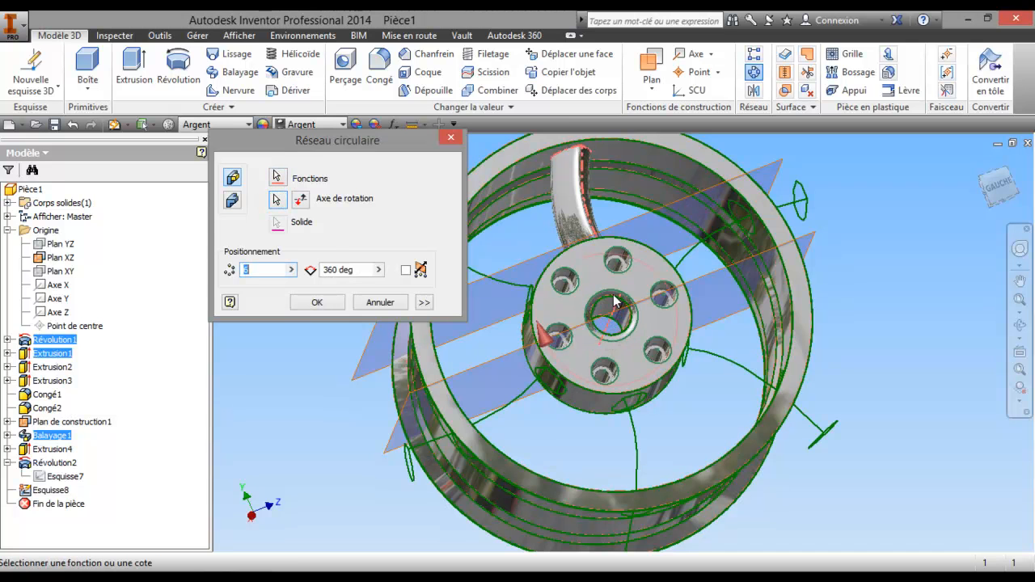
pyautogui.doubleClick(264, 270)
pyautogui.write('8')
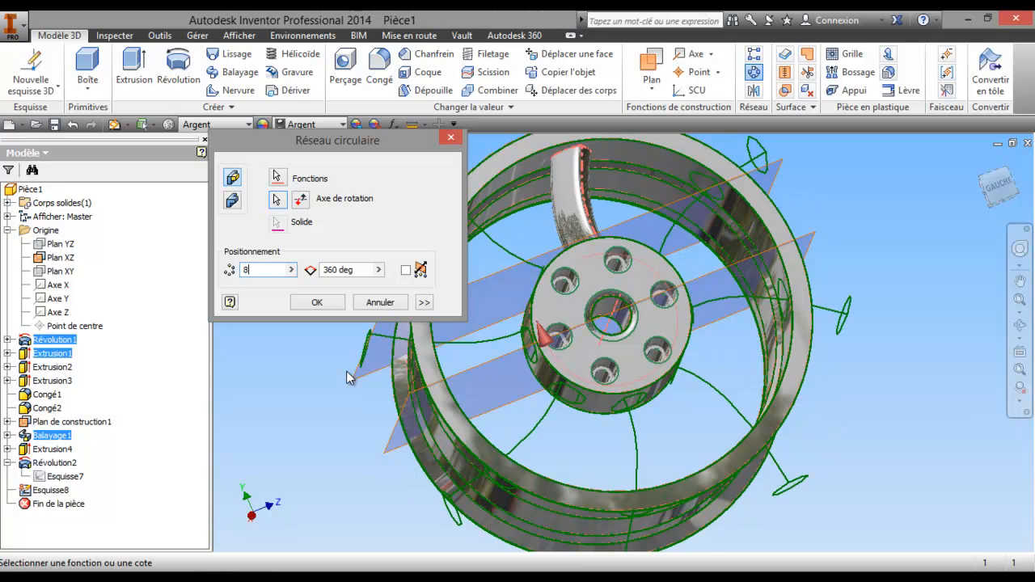
pyautogui.press('BackSpace')
pyautogui.write('1')
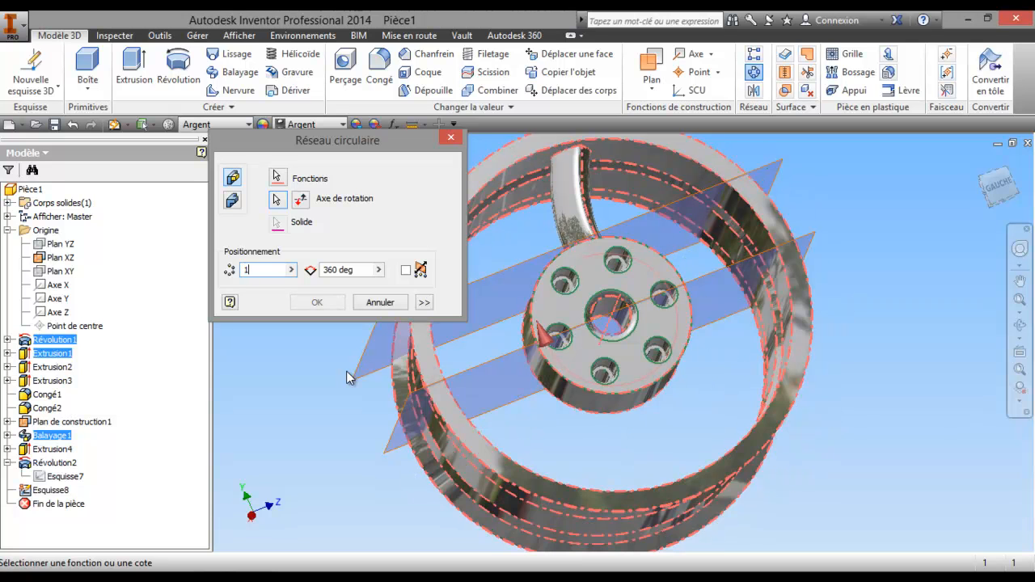
pyautogui.write('0')
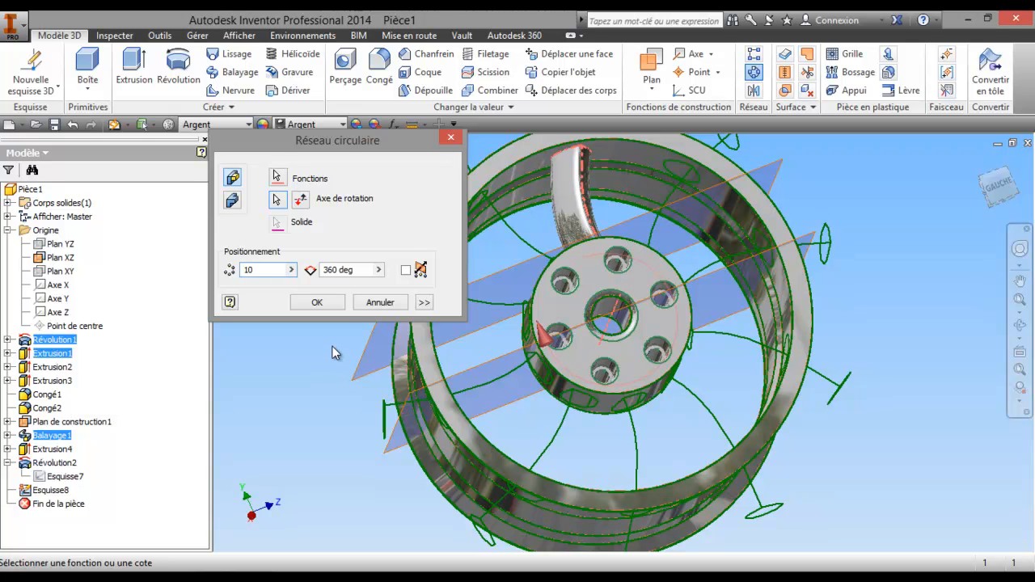
pyautogui.click(318, 302)
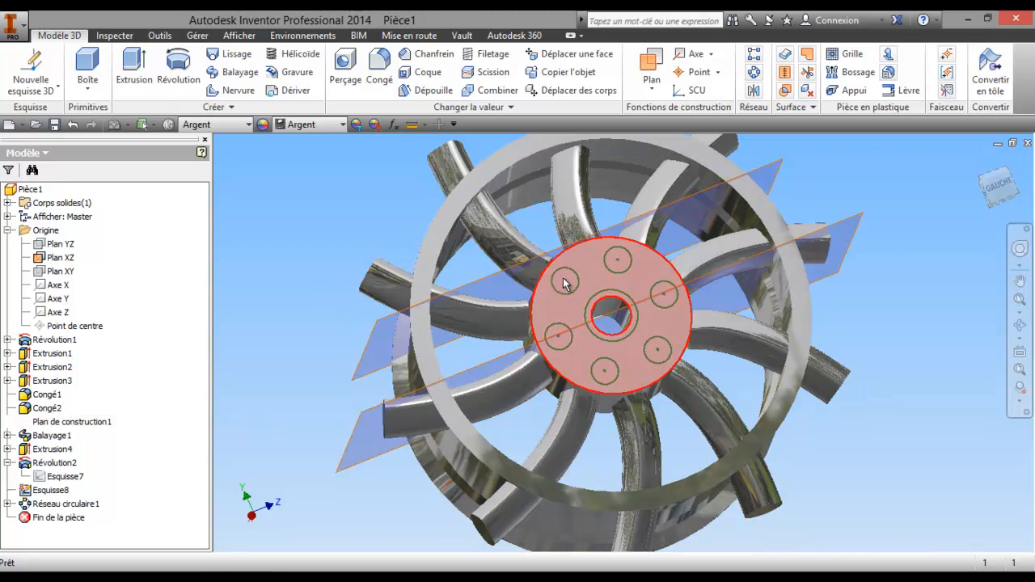
# - Inspect the patterned spokes and the rim's outer surface from an oblique view
pyautogui.keyDown('shift'); pyautogui.moveTo(596, 320); pyautogui.dragTo(378, 386, button='middle'); pyautogui.keyUp('shift')
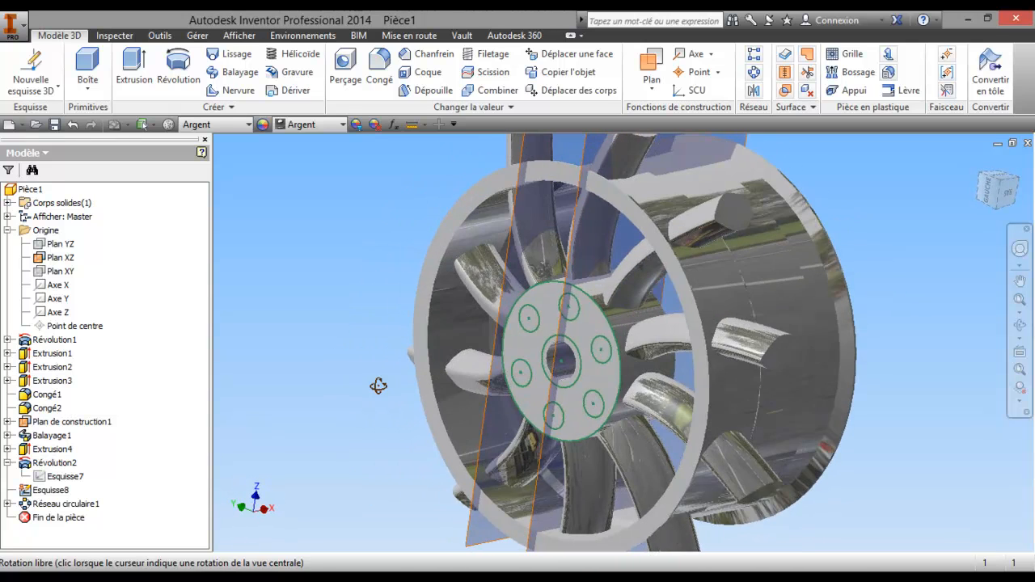
pyautogui.rightClick(410, 323)
pyautogui.click(391, 314)
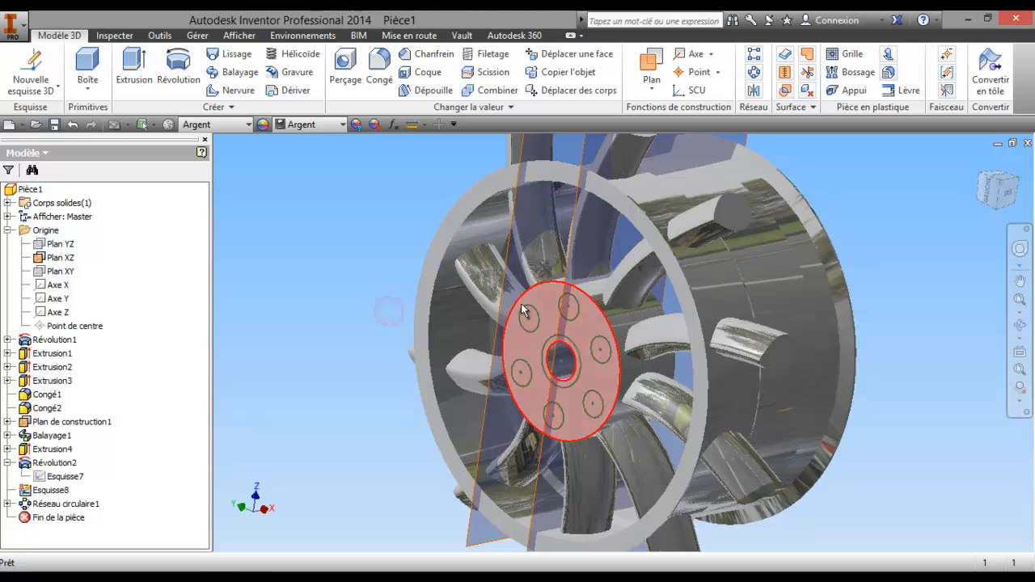
# - Delete the revolved cut that precedes the circular pattern, keeping its profile sketch
pyautogui.press('F4')
pyautogui.moveTo(532, 265); pyautogui.dragTo(590, 304)
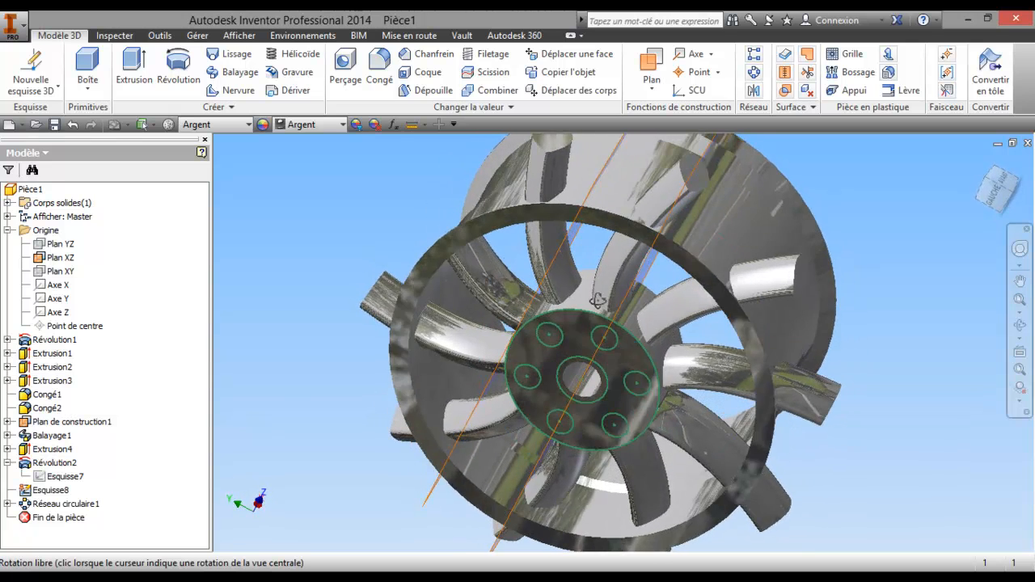
pyautogui.rightClick(573, 306)
pyautogui.click(482, 311)
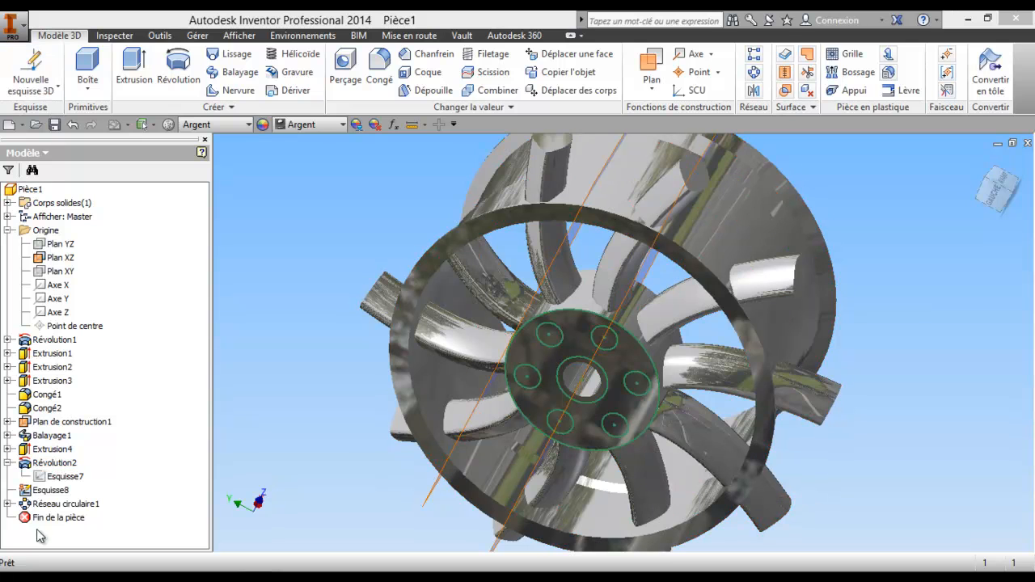
pyautogui.rightClick(72, 466)
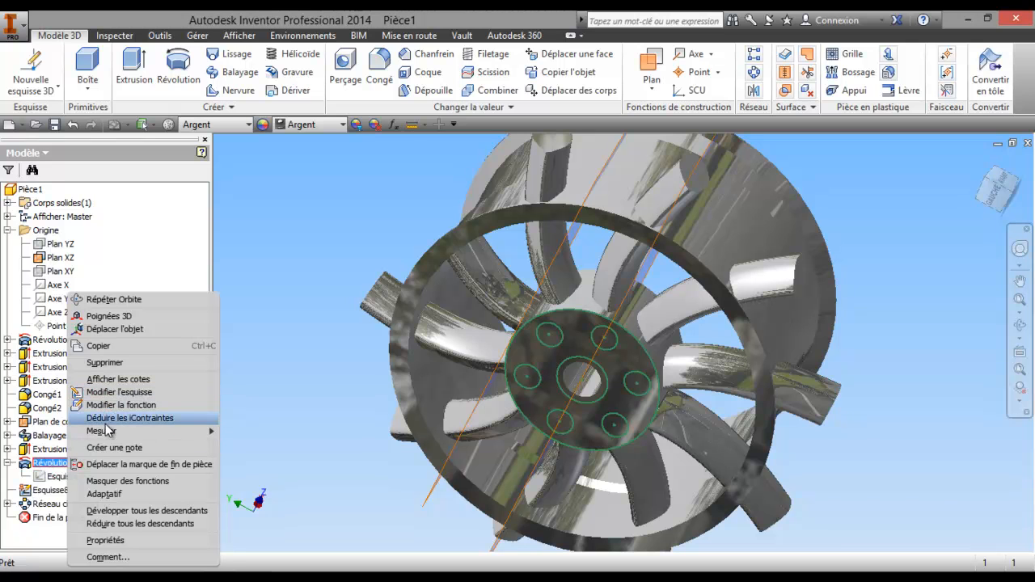
pyautogui.click(116, 362)
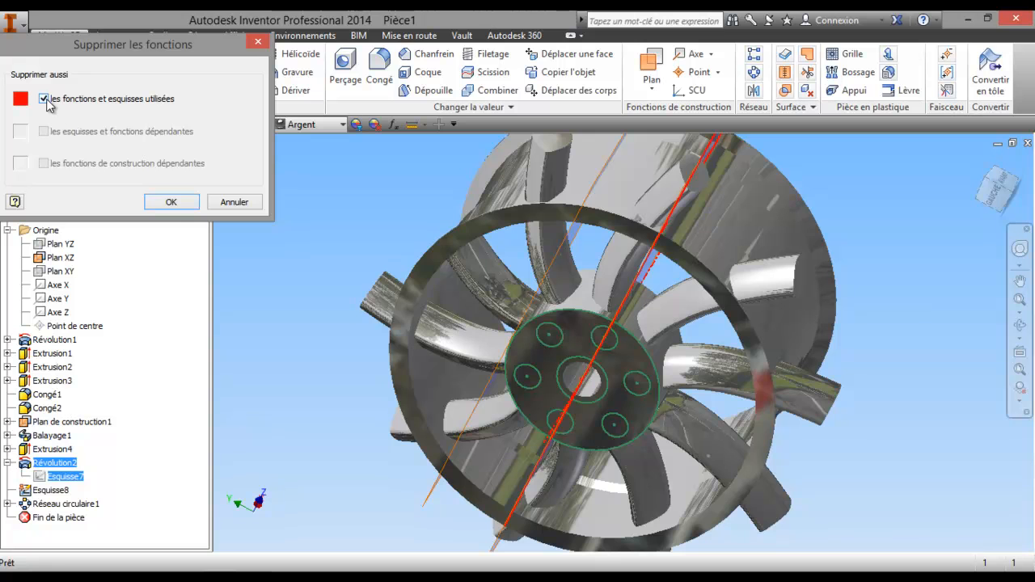
pyautogui.click(172, 202)
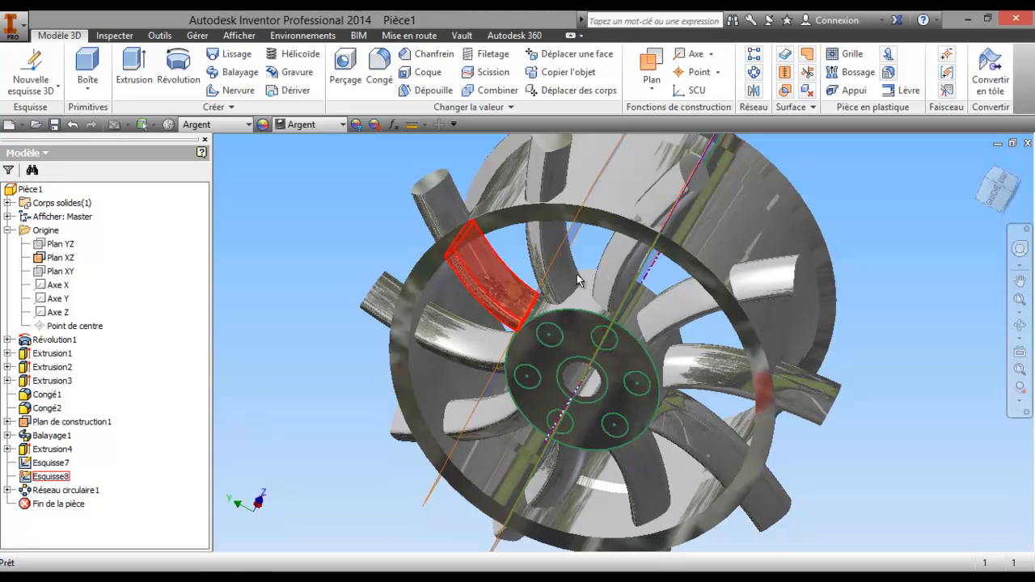
# - Revolve the kept spline profile a full turn about the sketch's centreline as a cut, trimming all spokes outside the rim
pyautogui.click(1025, 328)
pyautogui.moveTo(698, 353); pyautogui.dragTo(717, 217)
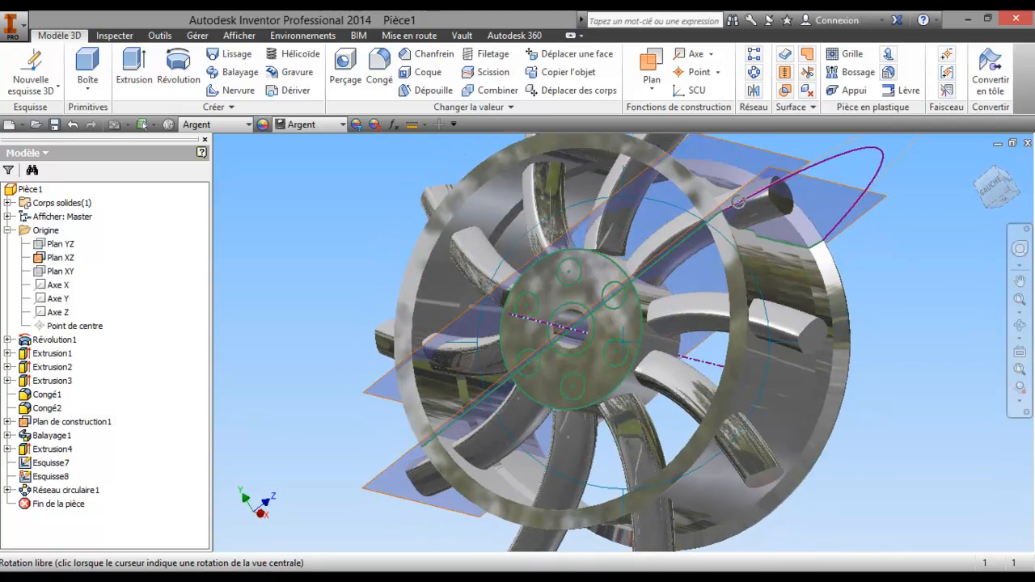
pyautogui.rightClick(691, 236)
pyautogui.click(581, 241)
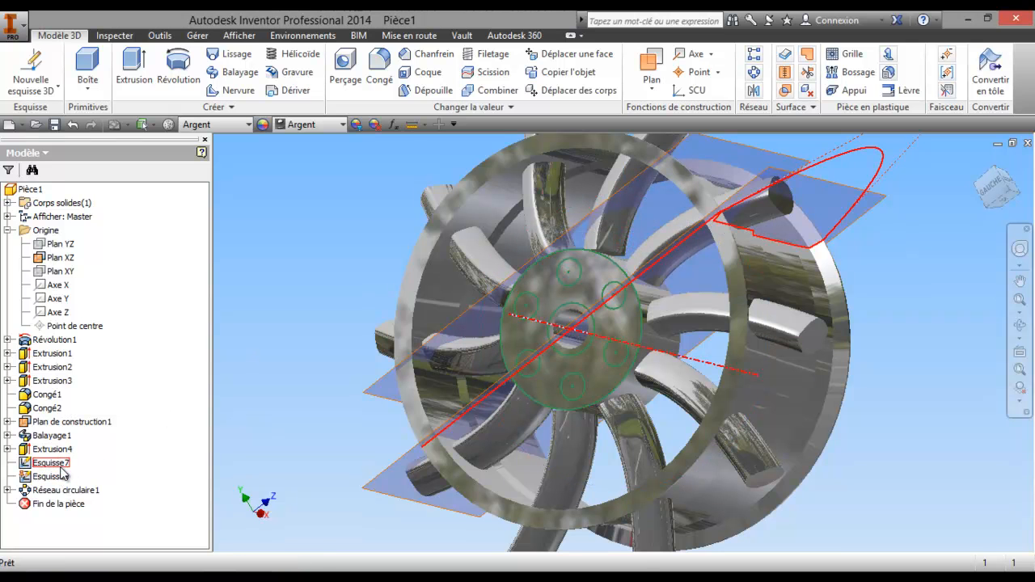
pyautogui.rightClick(64, 465)
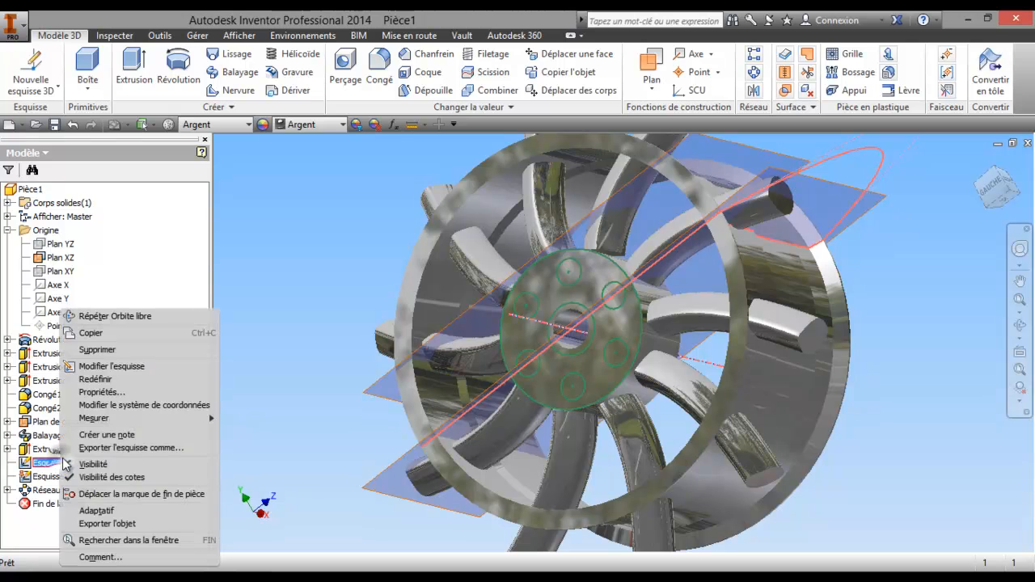
pyautogui.click(304, 234)
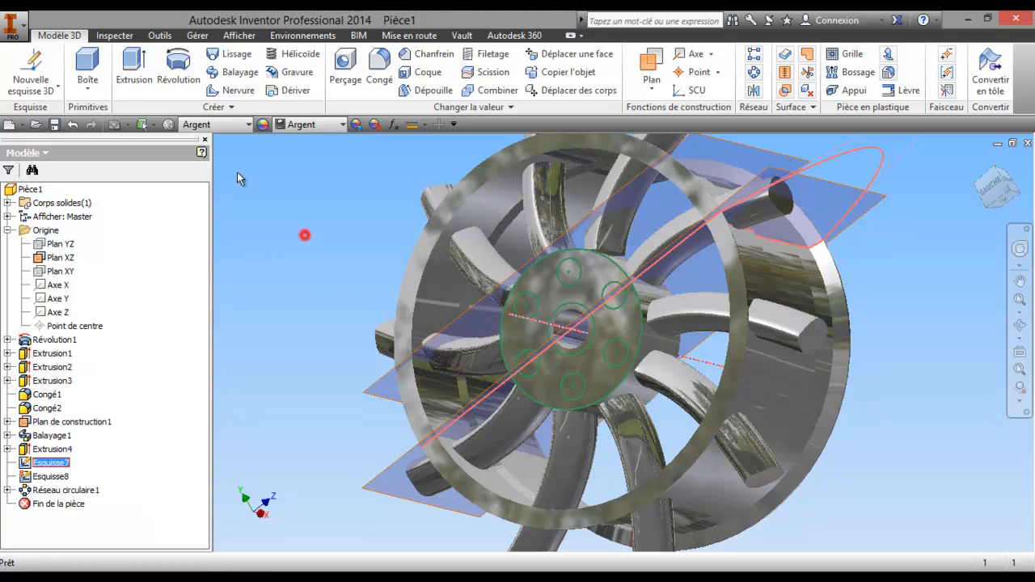
pyautogui.click(185, 60)
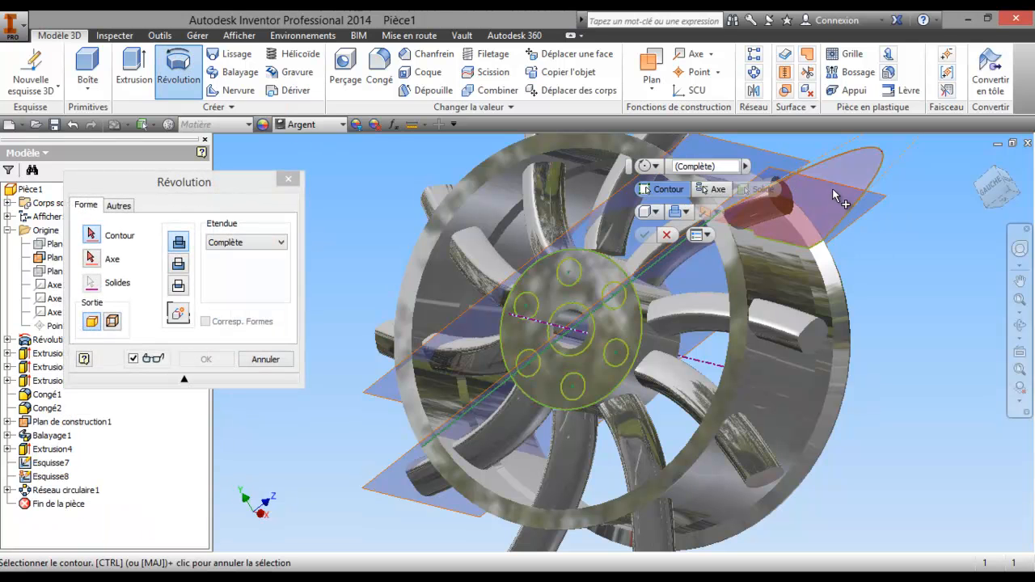
pyautogui.click(89, 259)
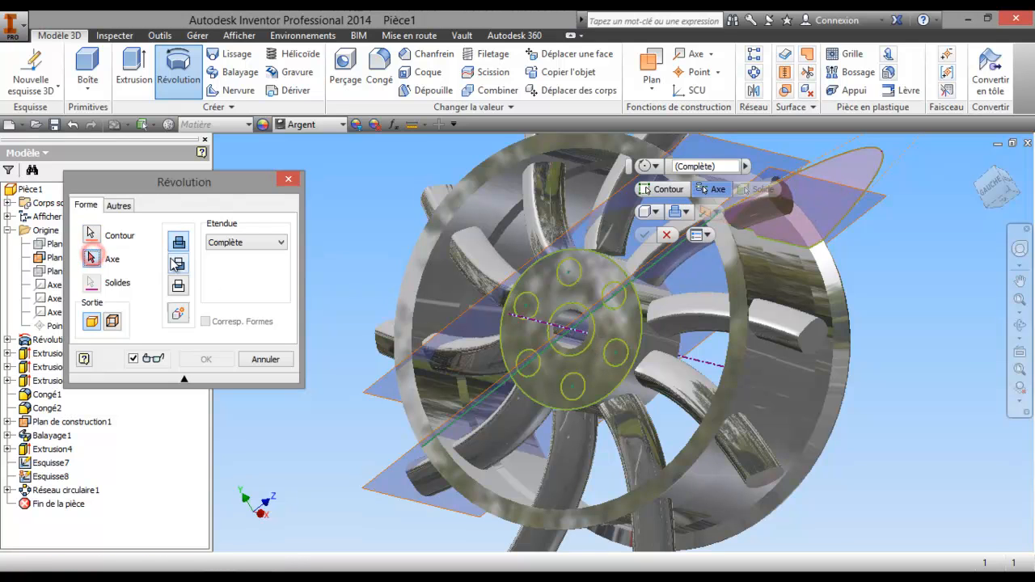
pyautogui.click(507, 317)
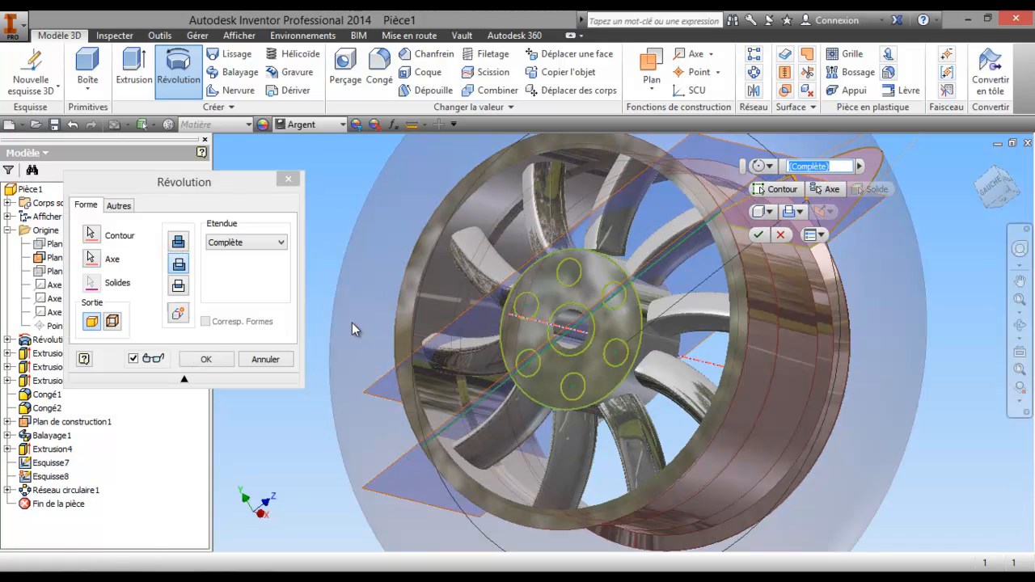
pyautogui.click(224, 351)
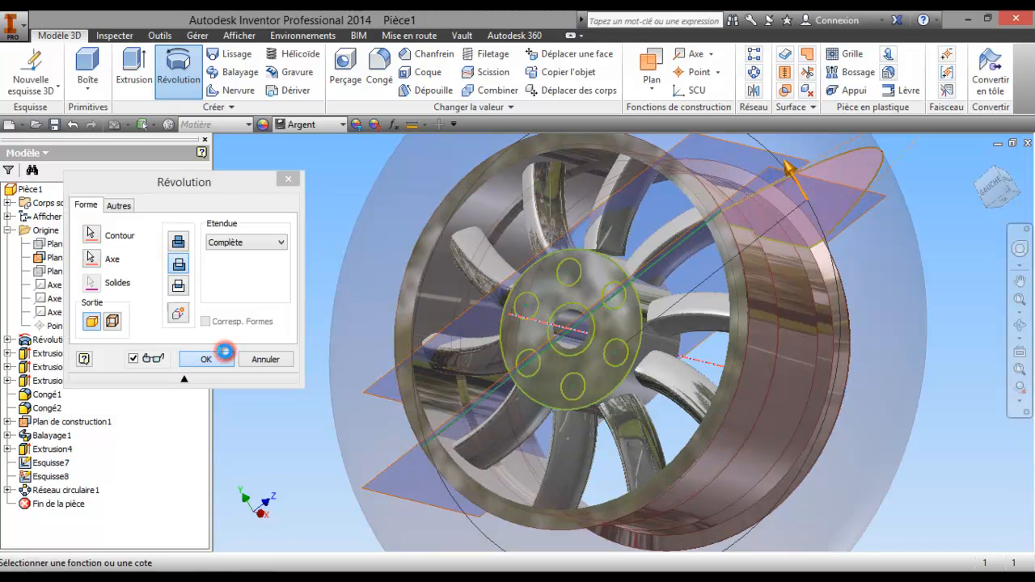
pyautogui.keyDown('shift'); pyautogui.moveTo(571, 337); pyautogui.dragTo(561, 296, button='middle'); pyautogui.keyUp('shift')
pyautogui.rightClick(561, 296)
pyautogui.click(451, 295)
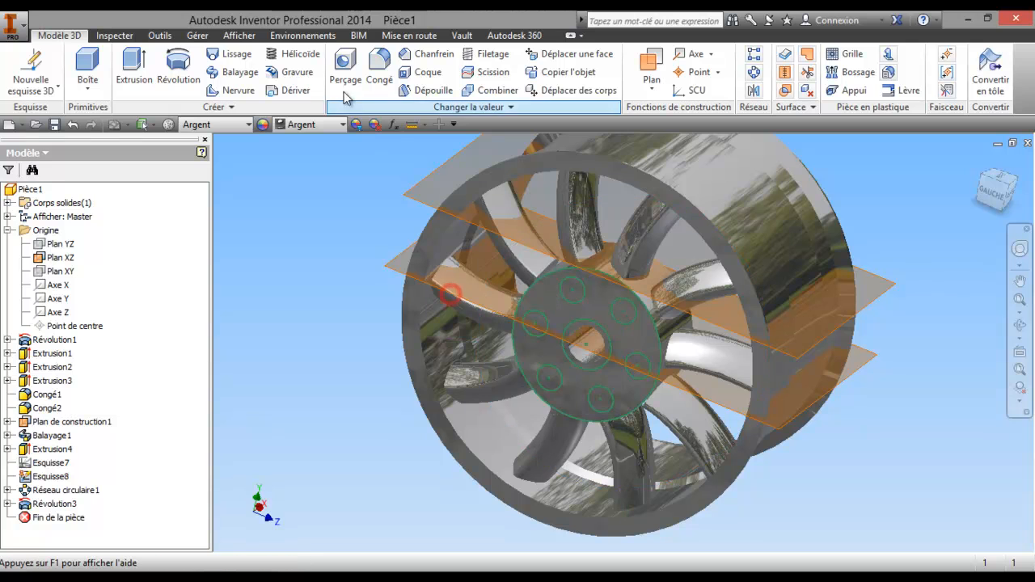
# - Hide all construction features and the 2D sketches in the part view
pyautogui.click(236, 36)
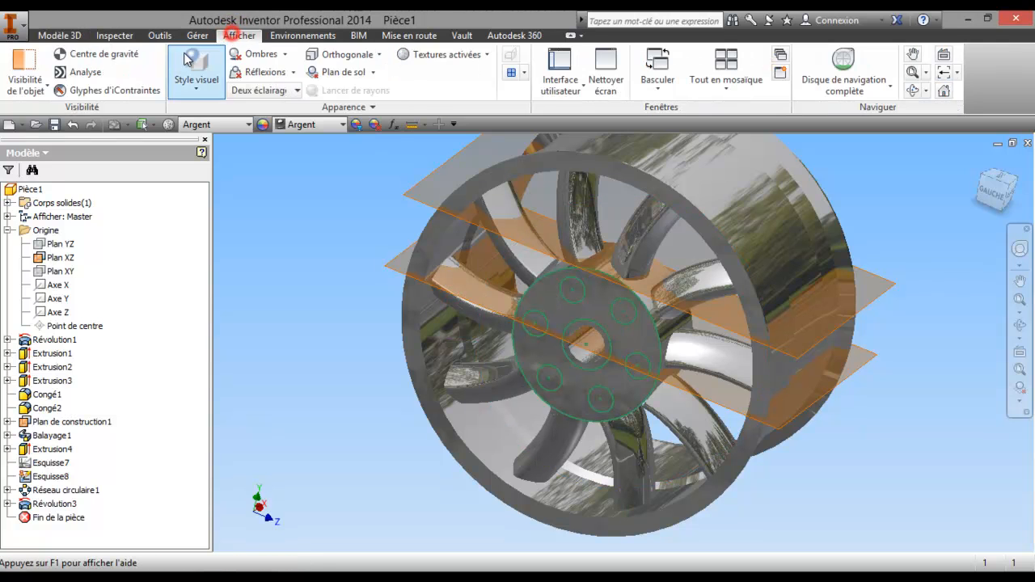
pyautogui.click(24, 73)
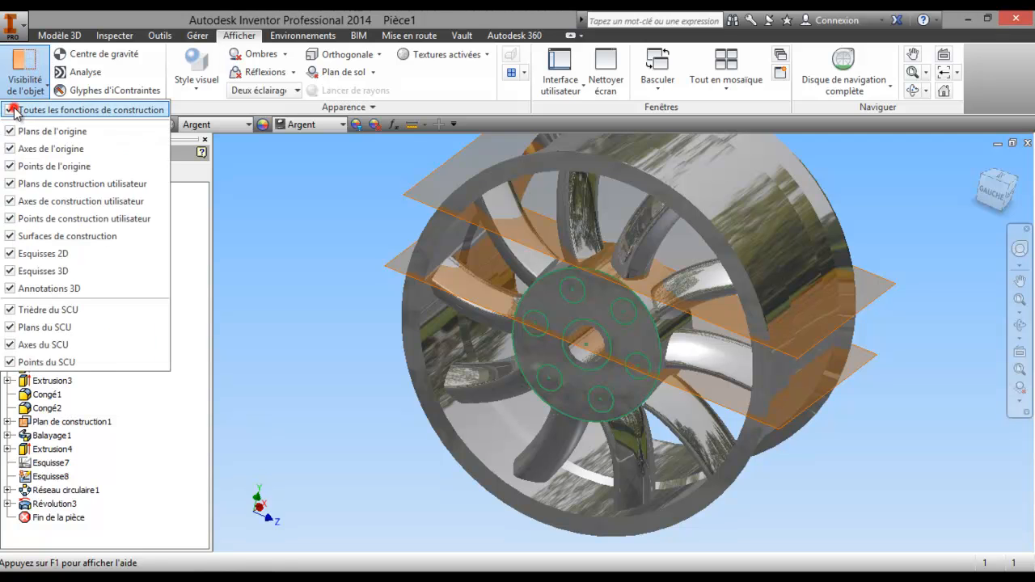
pyautogui.click(12, 110)
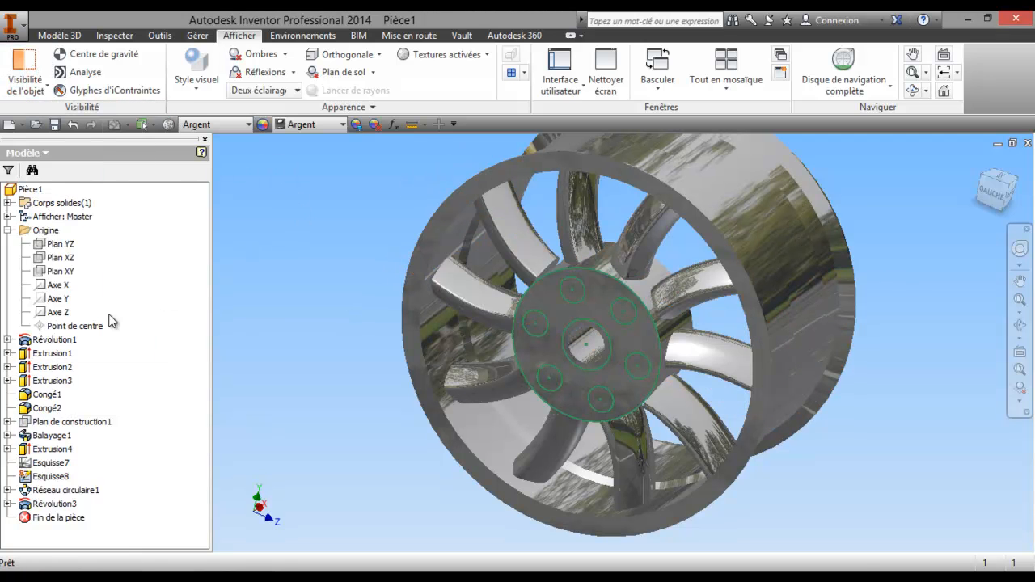
pyautogui.click(16, 72)
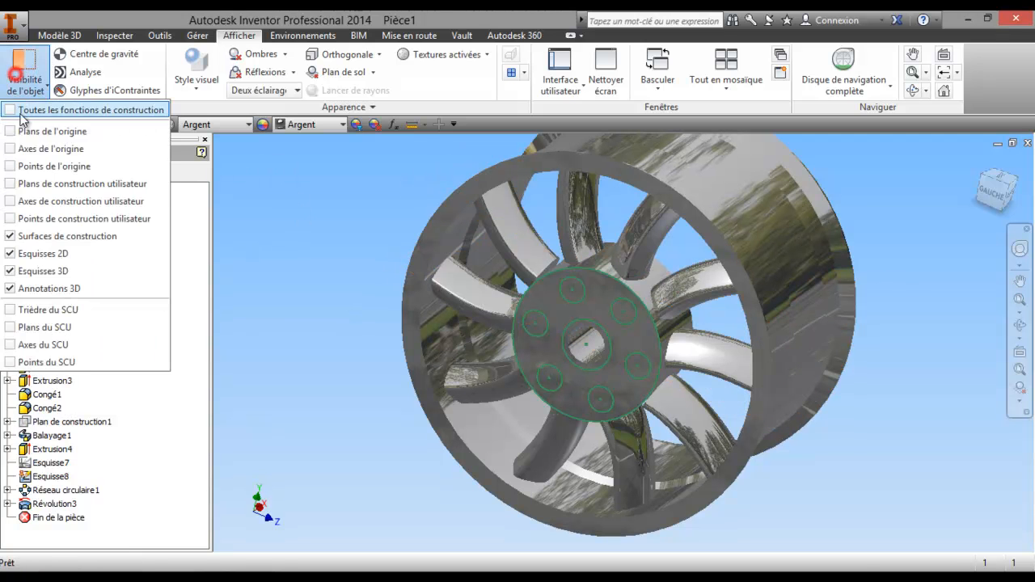
pyautogui.click(16, 255)
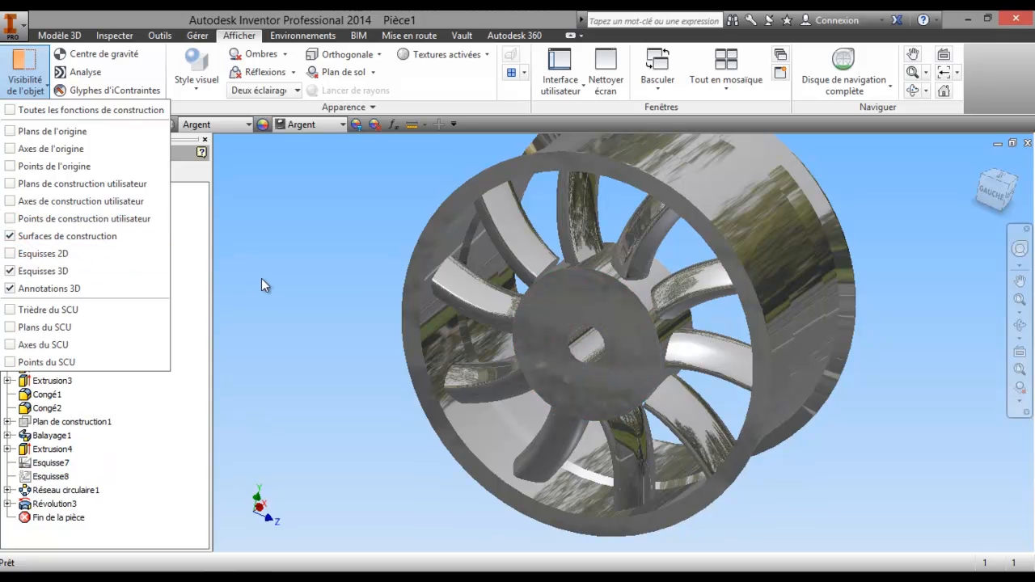
# - Create a new sketch on the flat end face of a spoke where it meets the hub, and finish it
pyautogui.click(894, 332)
pyautogui.moveTo(720, 362); pyautogui.dragTo(716, 330)
pyautogui.moveTo(668, 307); pyautogui.dragTo(557, 276)
pyautogui.scroll(7, 557, 274)
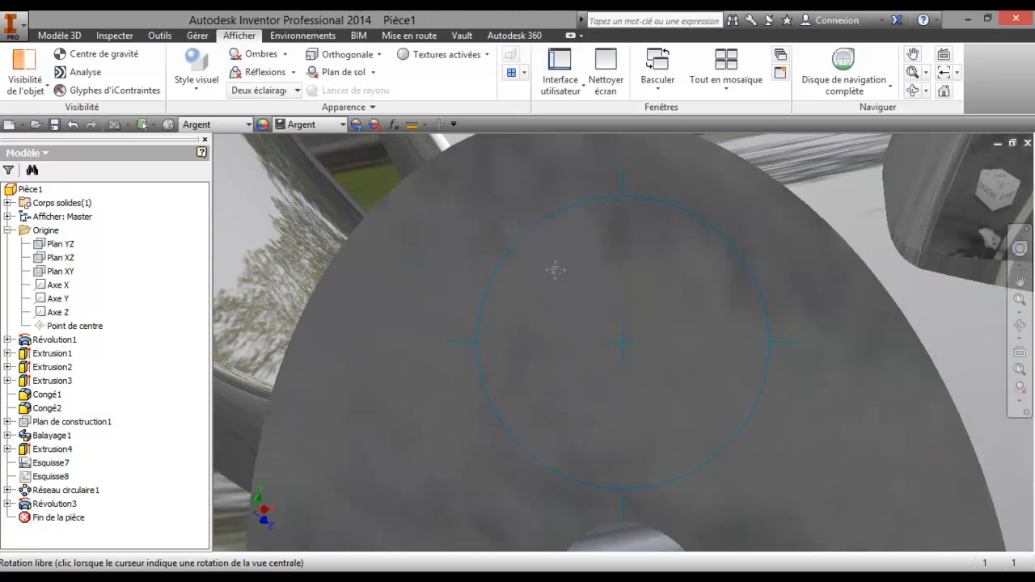
pyautogui.moveTo(555, 270); pyautogui.dragTo(589, 456, button='middle')
pyautogui.moveTo(606, 393); pyautogui.dragTo(622, 247)
pyautogui.moveTo(609, 290); pyautogui.dragTo(624, 305, button='middle')
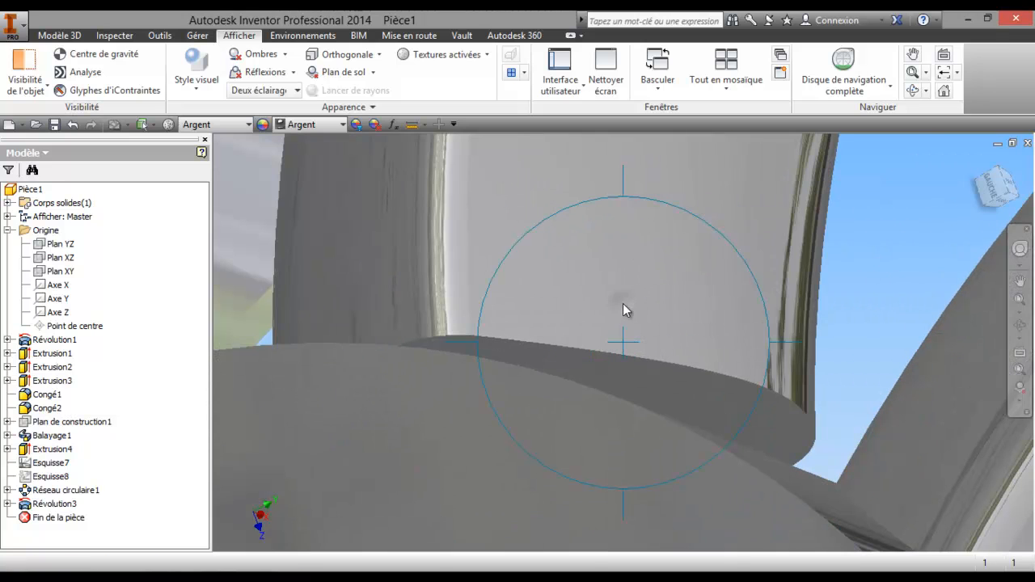
pyautogui.rightClick(623, 304)
pyautogui.click(523, 303)
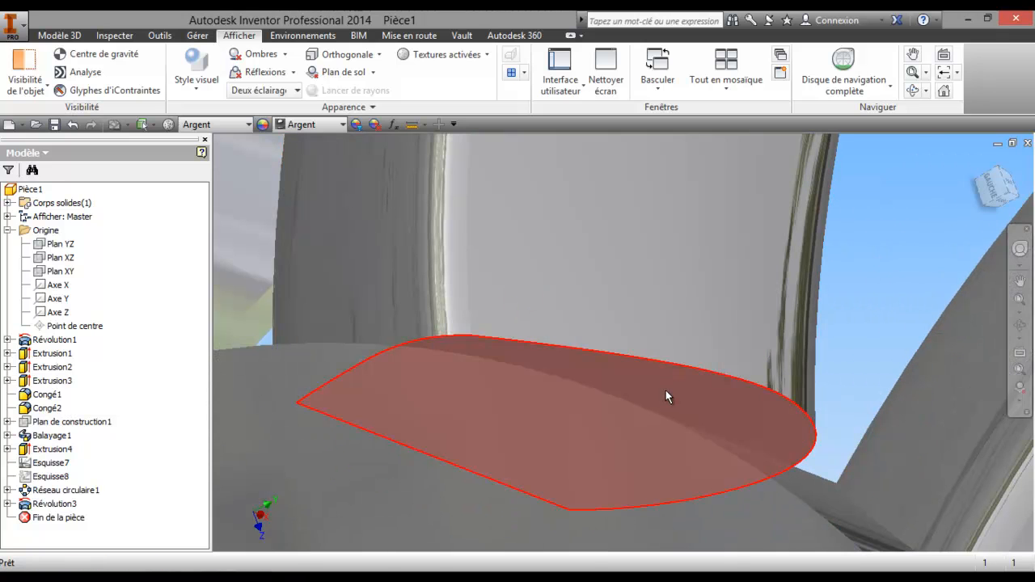
pyautogui.rightClick(664, 391)
pyautogui.click(659, 435)
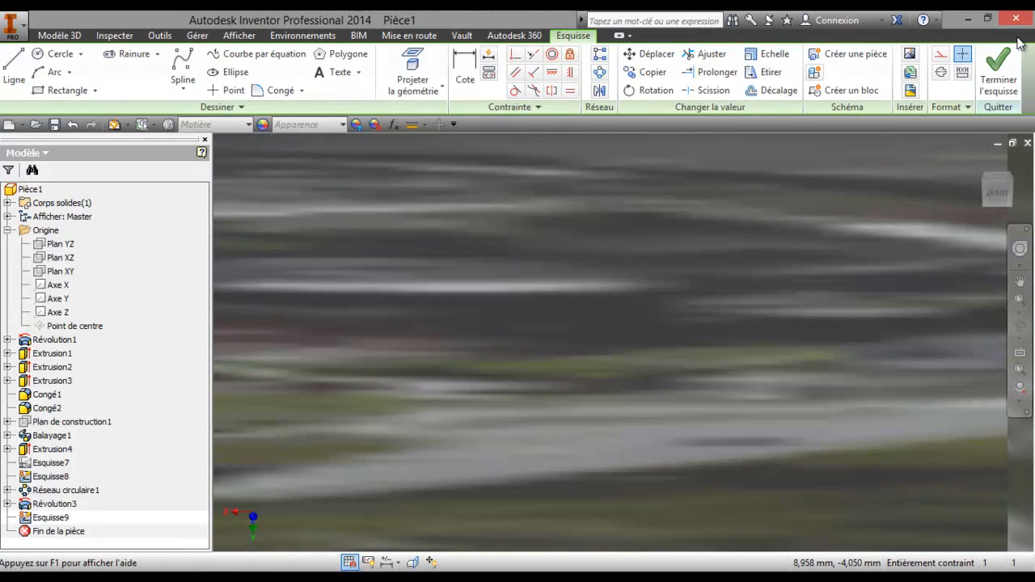
pyautogui.click(1018, 47)
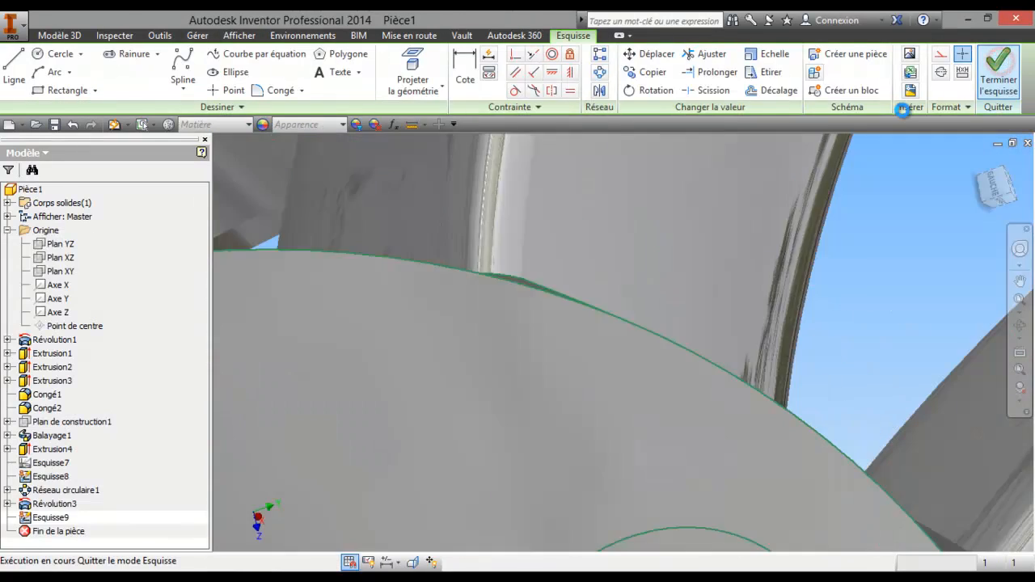
# - Extrude the spoke's end-face profile as a join up to the next face, closing the gap at the hub
pyautogui.click(79, 35)
pyautogui.click(134, 72)
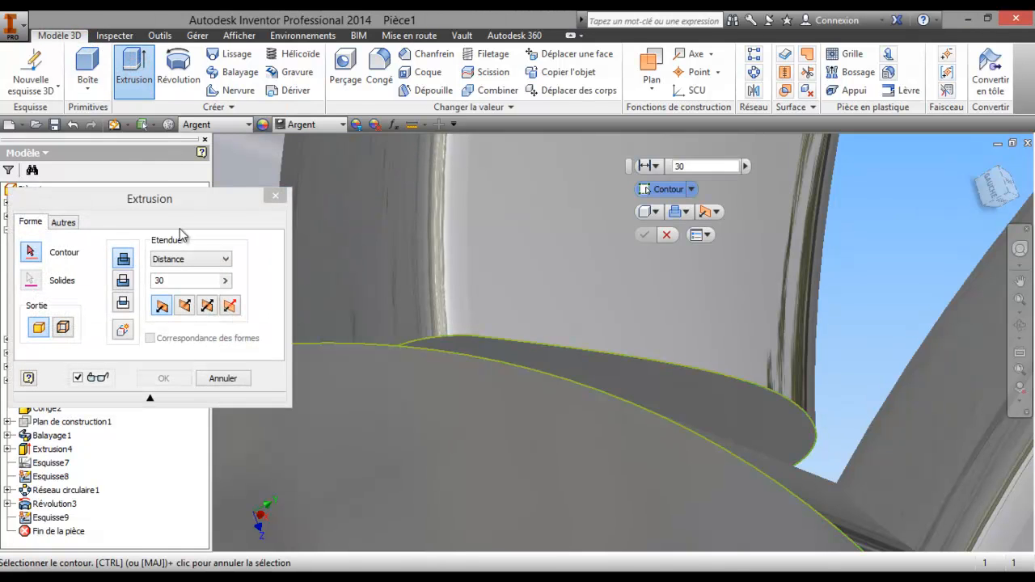
pyautogui.click(228, 260)
pyautogui.click(197, 281)
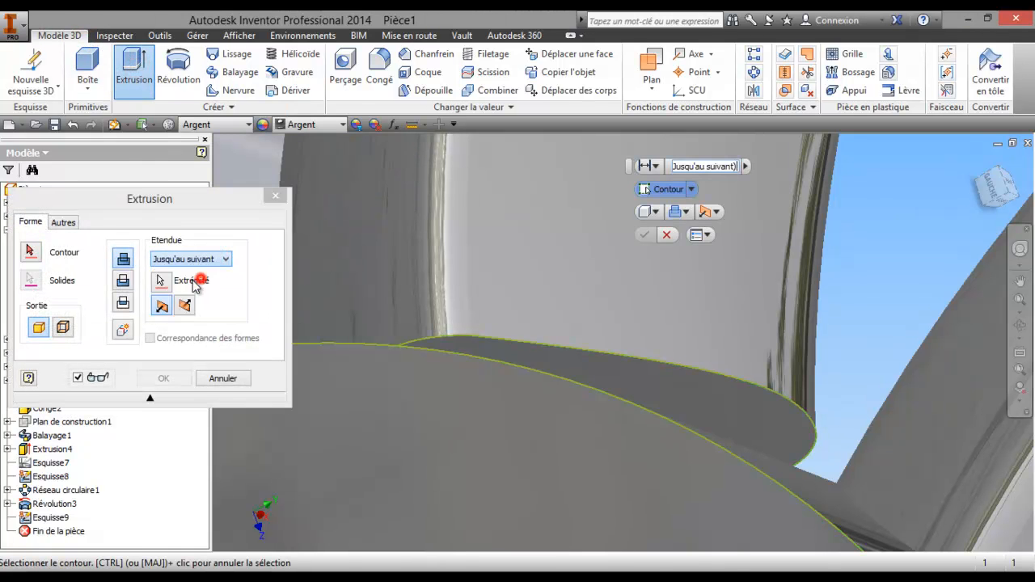
pyautogui.click(685, 391)
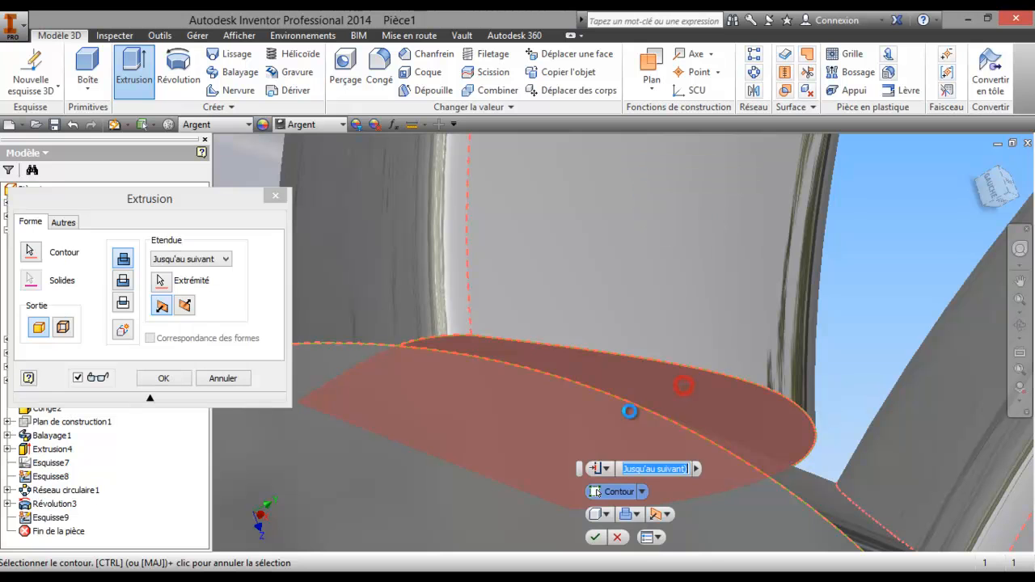
pyautogui.click(172, 383)
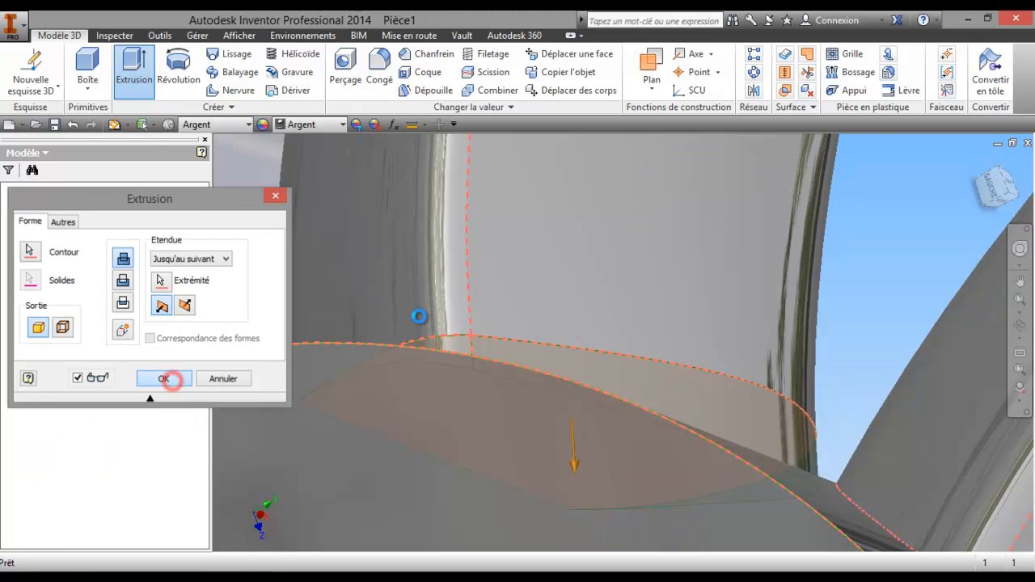
# - Extrude the six bolt-hole circles on the hub's front face as a cut, 30 mm deep into the hub
pyautogui.scroll(-4, 752, 327)
pyautogui.press('F4')
pyautogui.moveTo(748, 319); pyautogui.dragTo(636, 327)
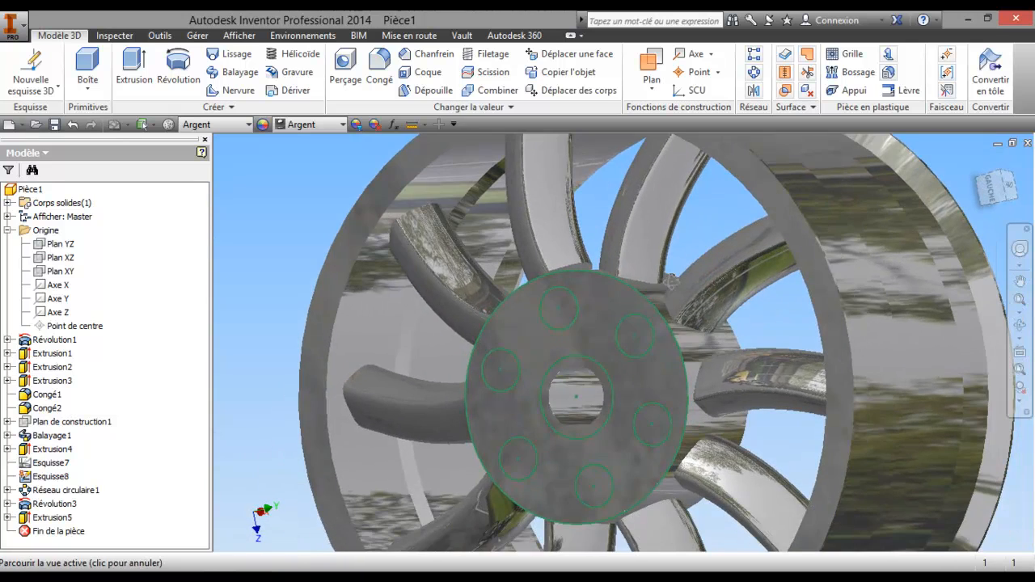
pyautogui.rightClick(636, 328)
pyautogui.click(524, 328)
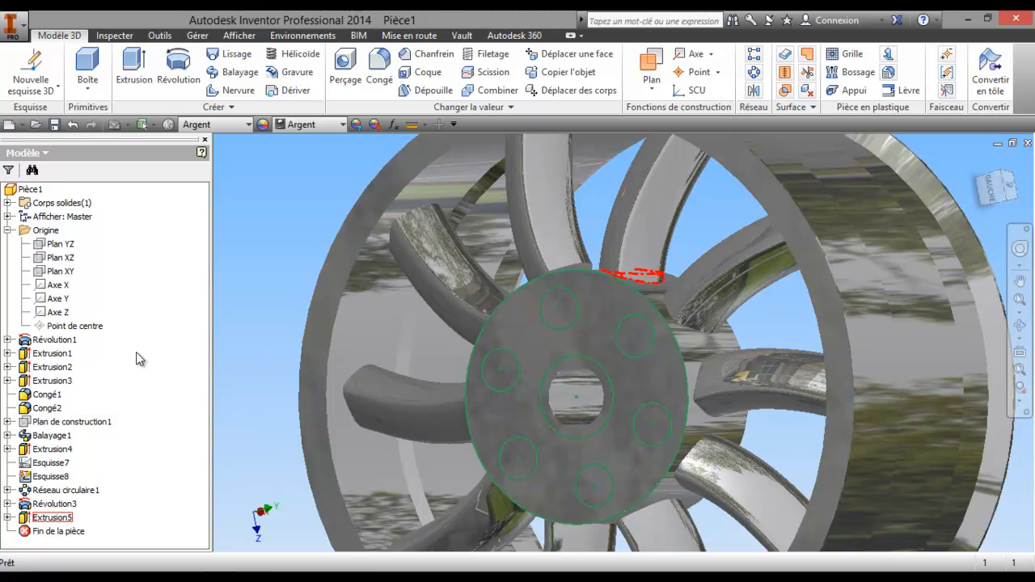
pyautogui.click(139, 68)
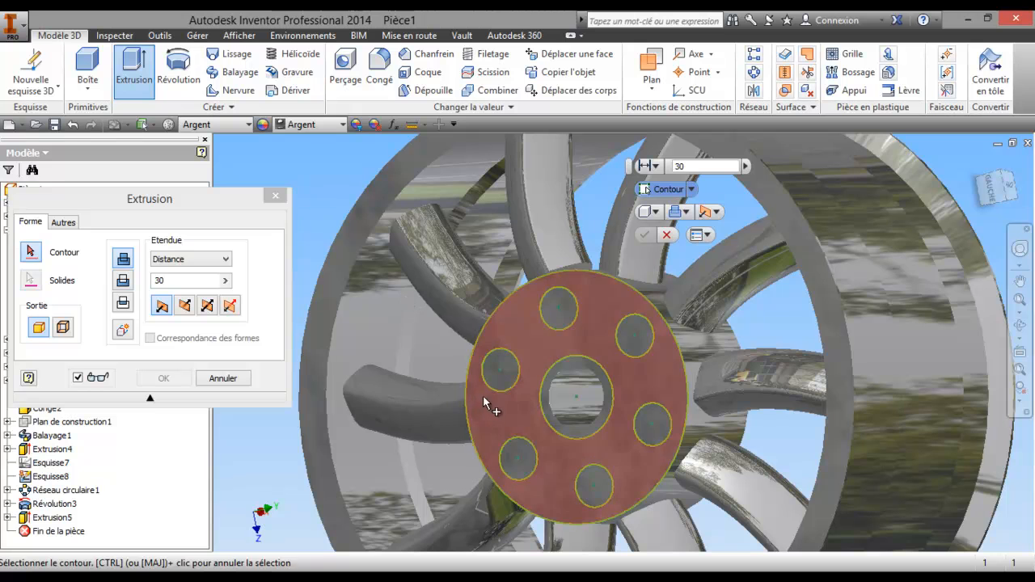
pyautogui.click(499, 371)
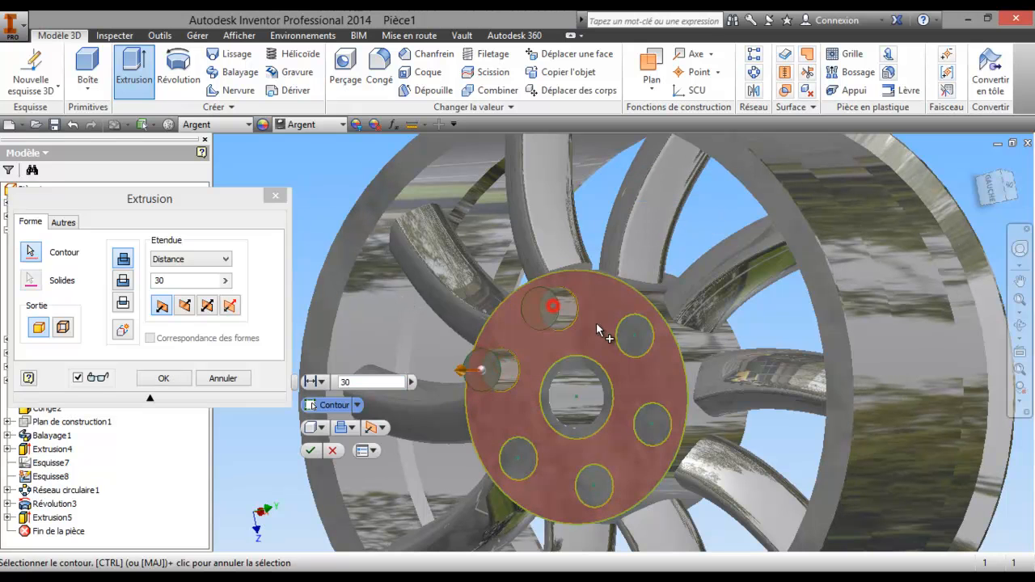
pyautogui.click(635, 333)
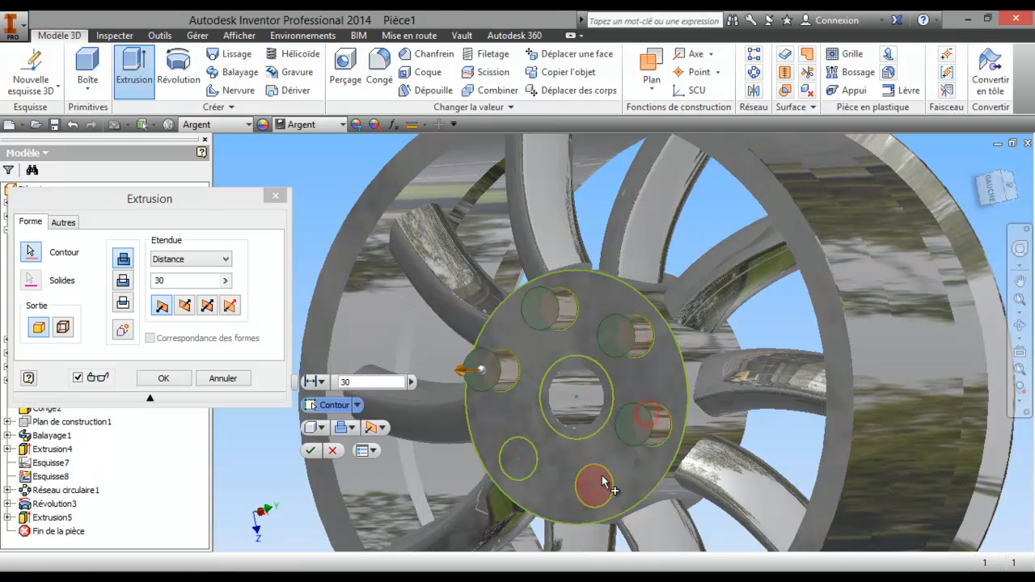
pyautogui.click(185, 306)
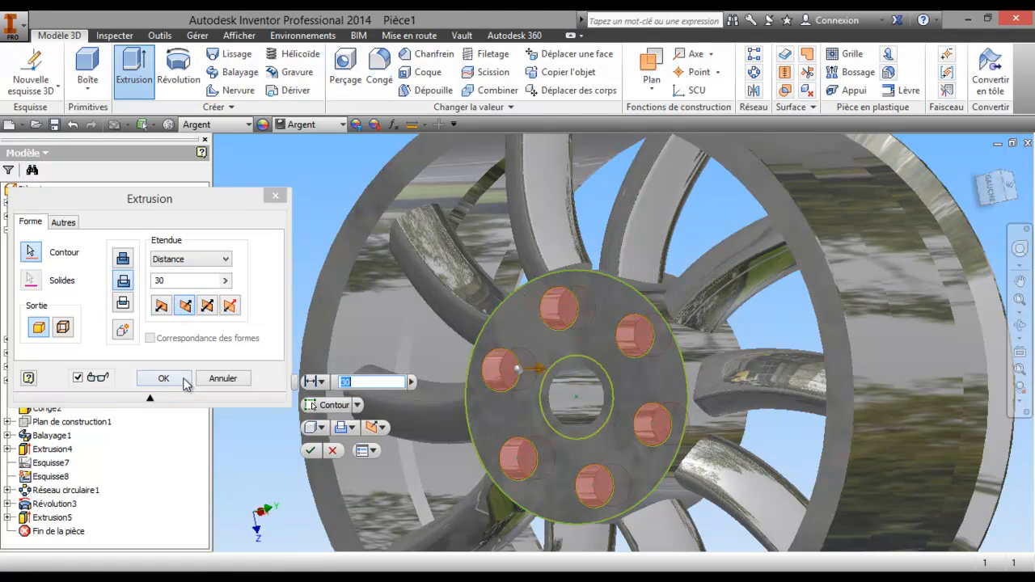
pyautogui.click(165, 378)
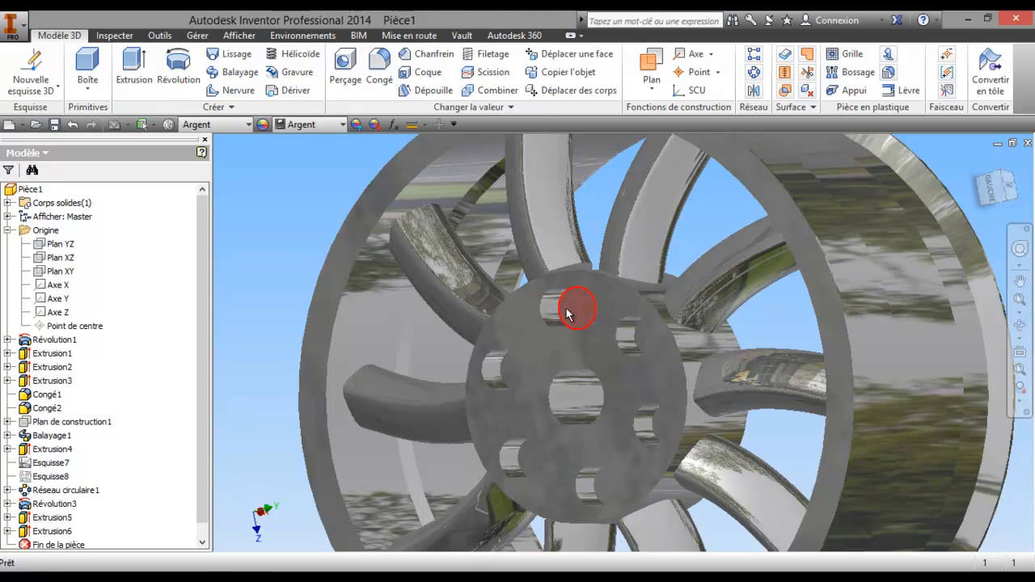
# - Create a new sketch on the hub's front face and draw a 19 mm diameter circle centred on one of the bolt holes
pyautogui.scroll(3, 501, 378)
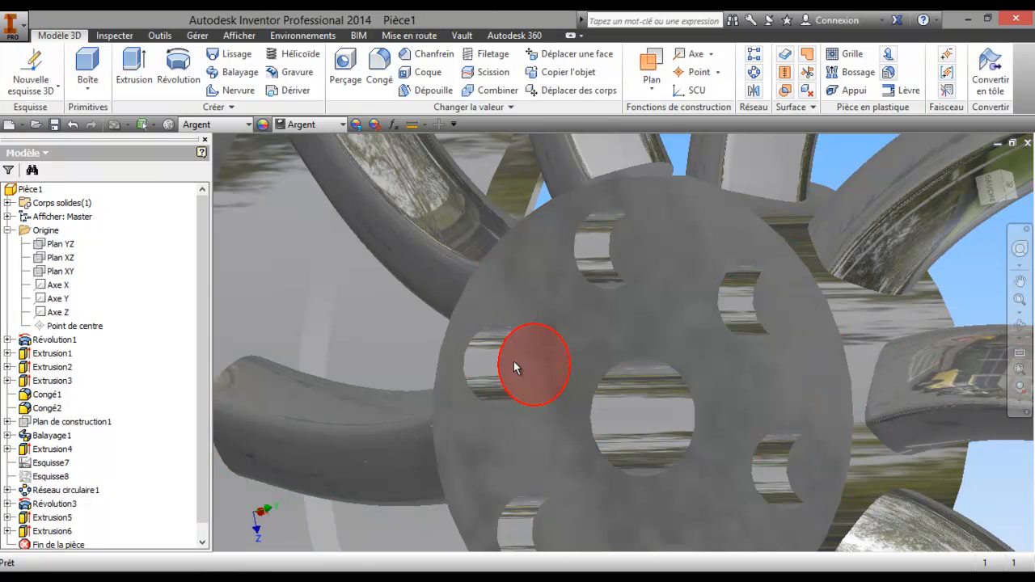
pyautogui.rightClick(572, 365)
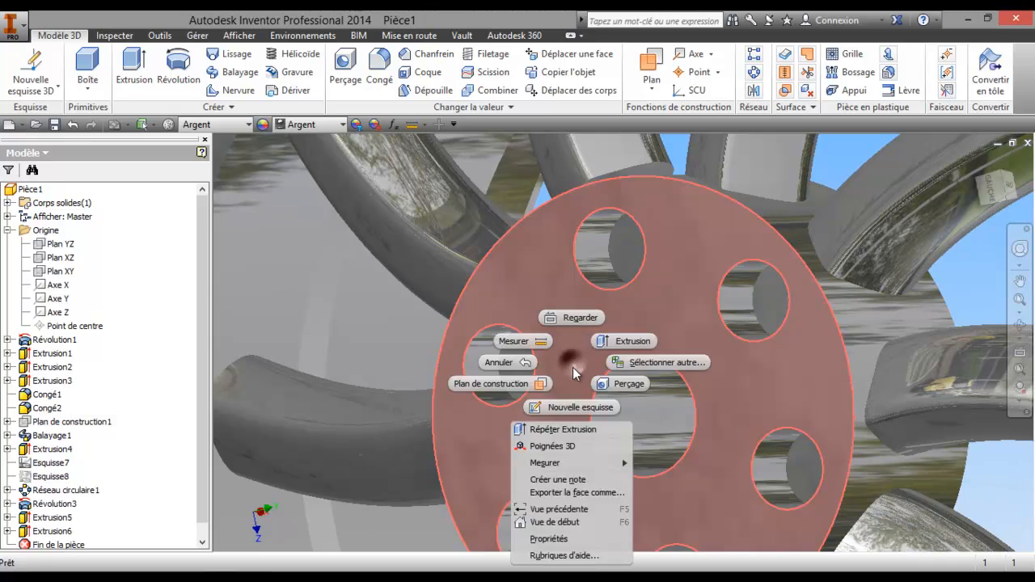
pyautogui.click(575, 406)
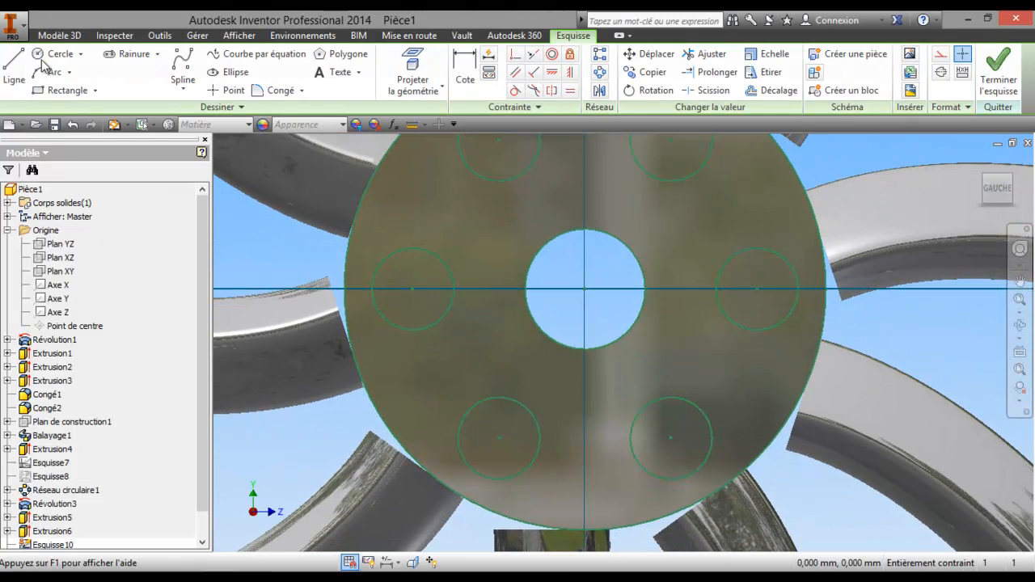
pyautogui.click(80, 53)
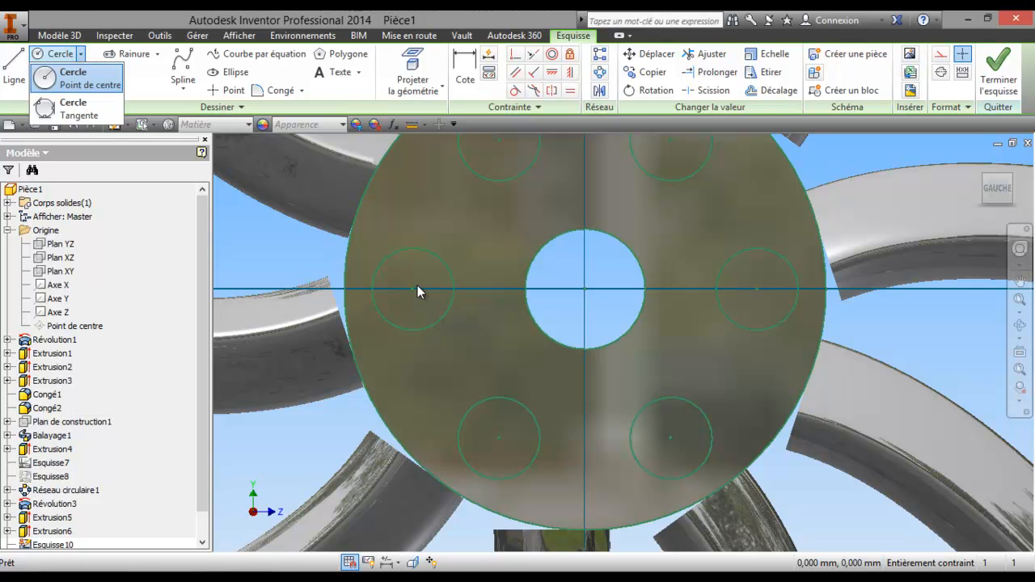
pyautogui.click(60, 76)
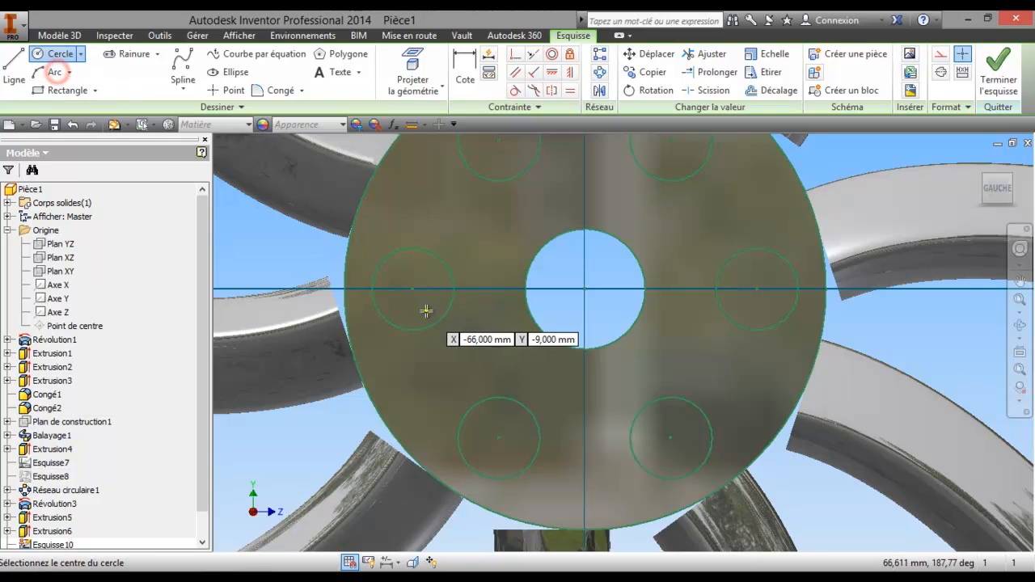
pyautogui.click(412, 288)
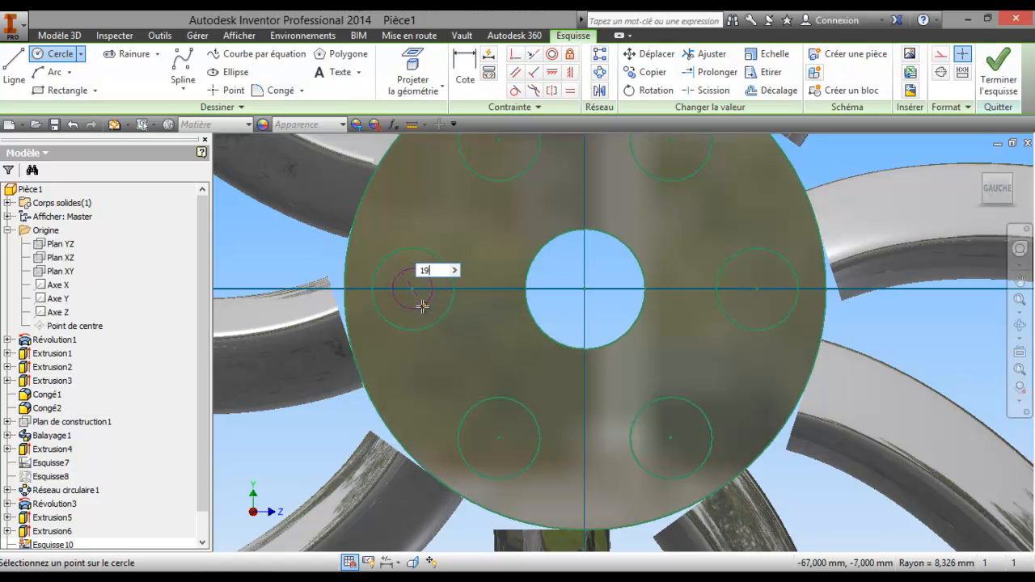
pyautogui.write('19')
pyautogui.press('Return')
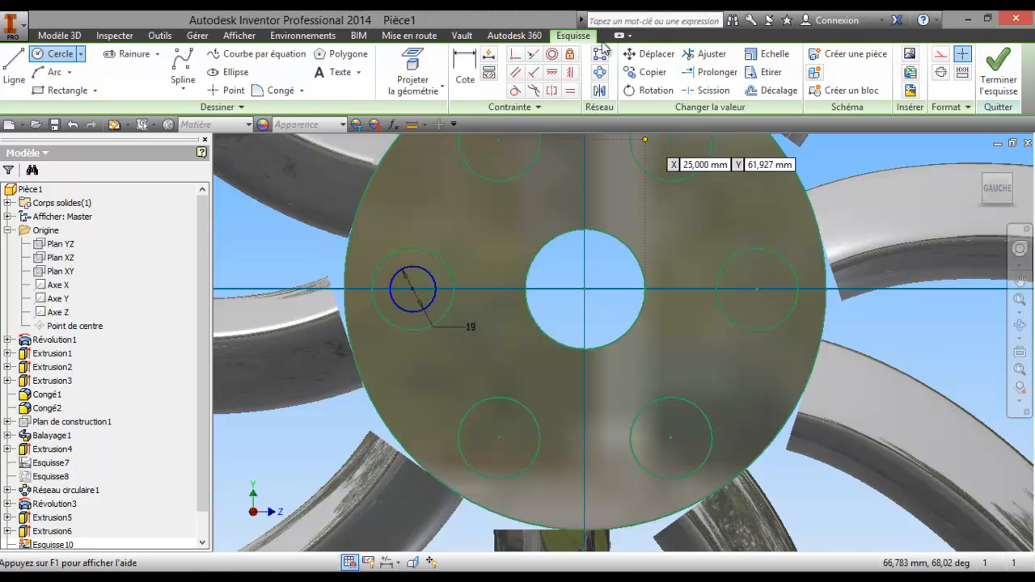
# - Pattern the 19 mm circle circularly around the hub centre with 6 occurrences over 360 degrees, and finish the sketch
pyautogui.click(599, 72)
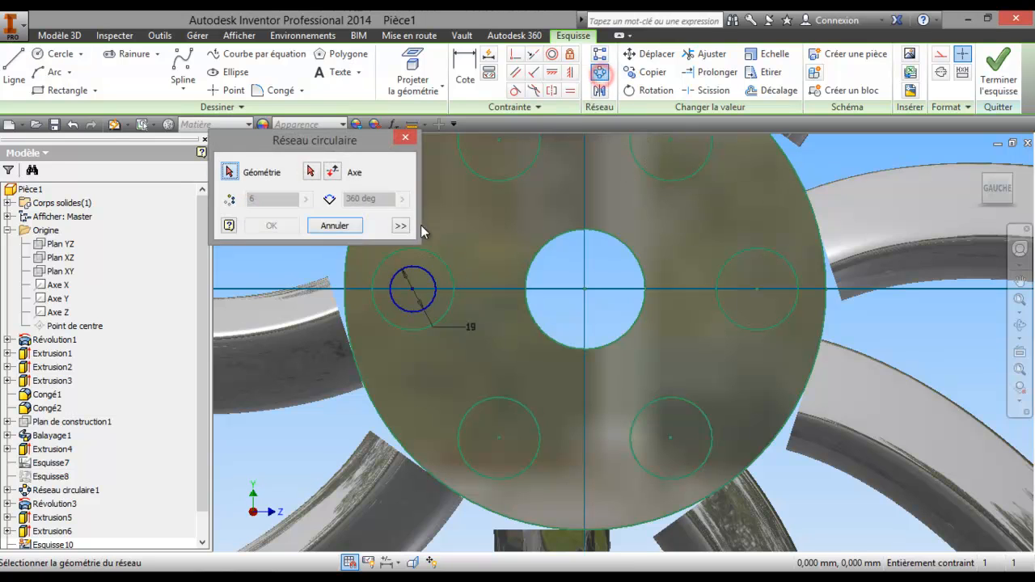
pyautogui.click(428, 275)
pyautogui.click(315, 172)
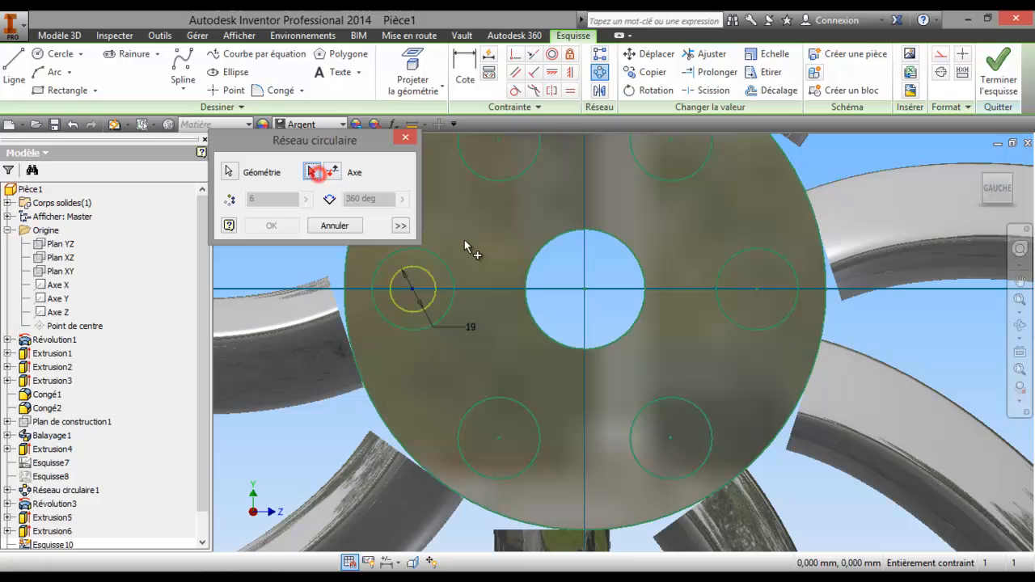
pyautogui.click(586, 289)
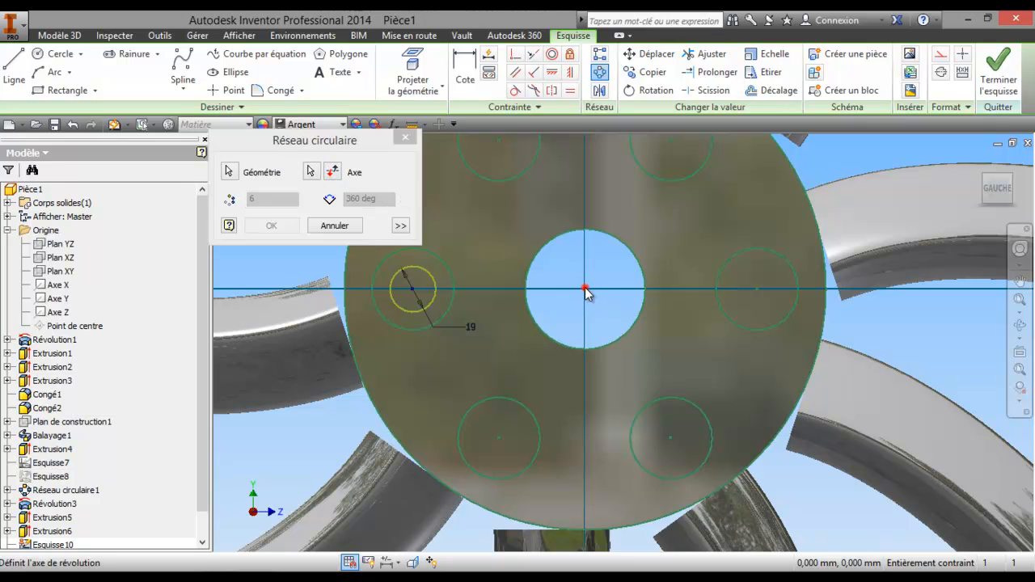
pyautogui.click(295, 226)
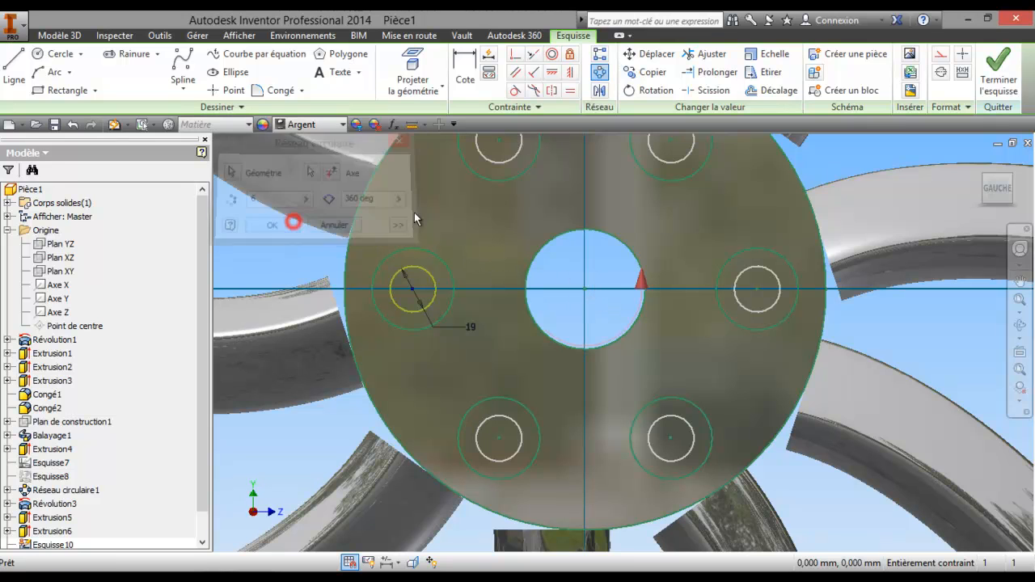
pyautogui.click(997, 87)
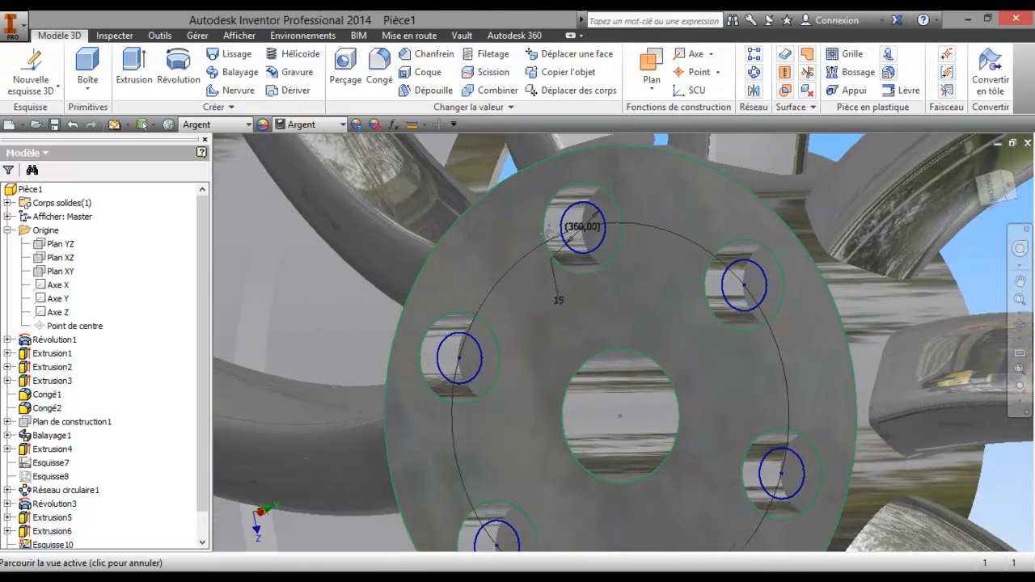
# - Extrude the six 19 mm circles as a cut, 100 mm deep in direction 2 through the hub
pyautogui.click(126, 69)
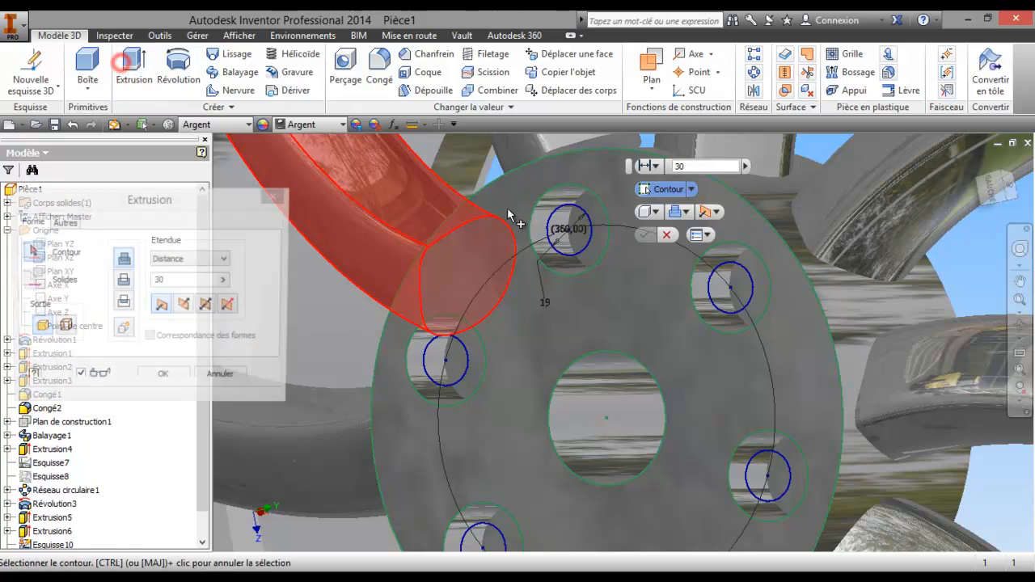
pyautogui.click(473, 279)
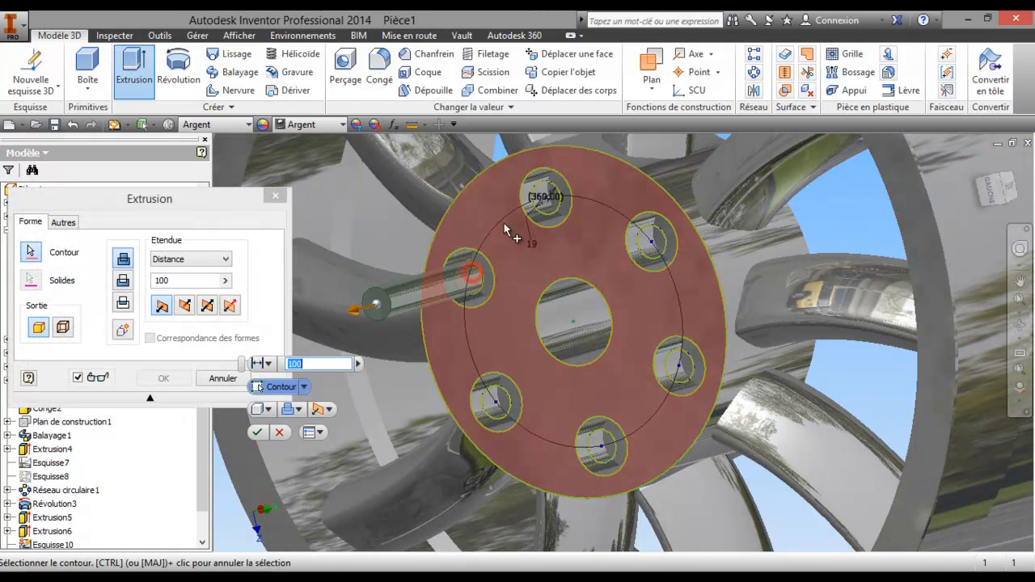
pyautogui.click(545, 197)
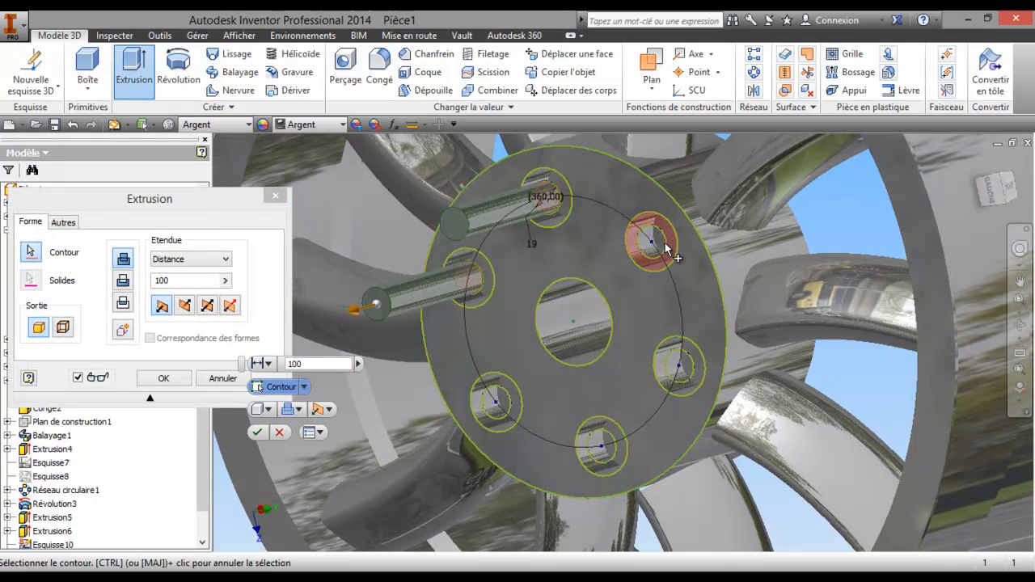
pyautogui.click(652, 245)
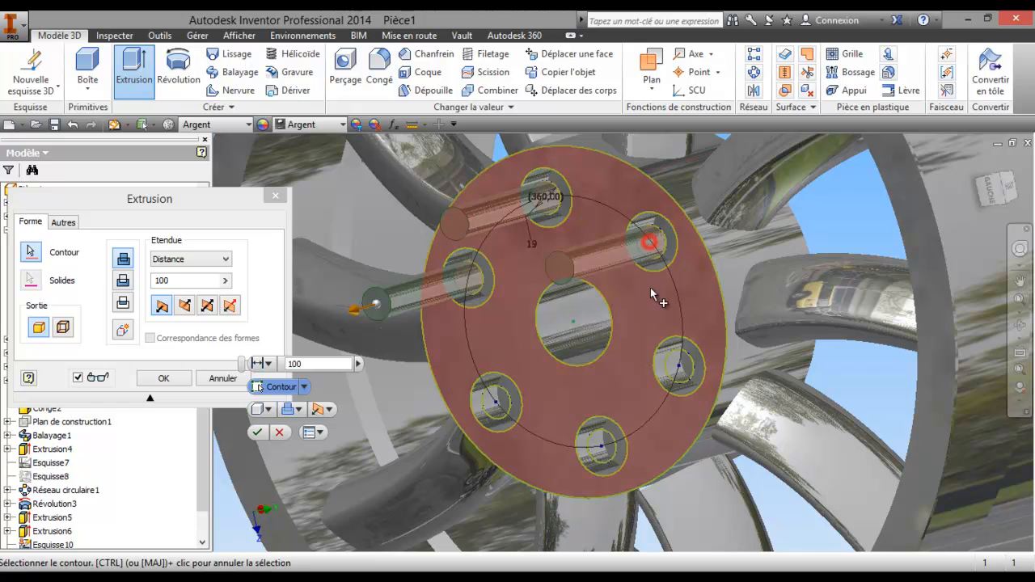
pyautogui.click(674, 378)
pyautogui.click(602, 449)
pyautogui.click(482, 394)
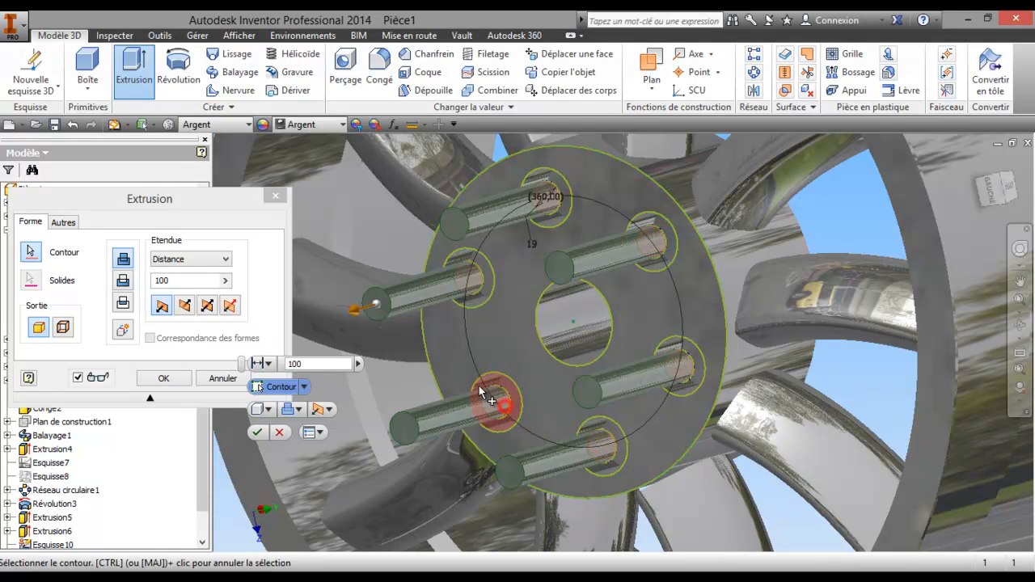
pyautogui.click(123, 281)
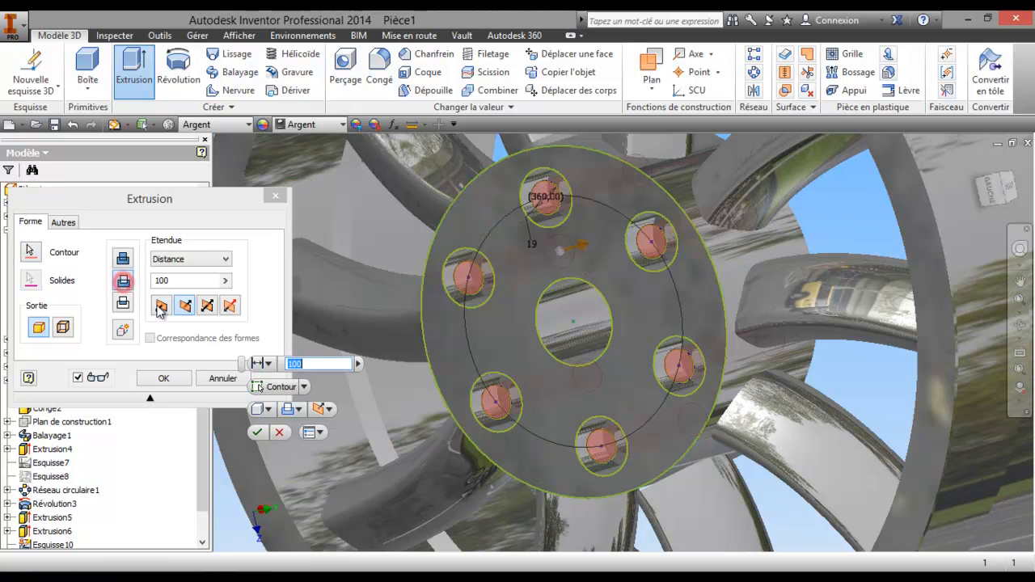
pyautogui.click(184, 308)
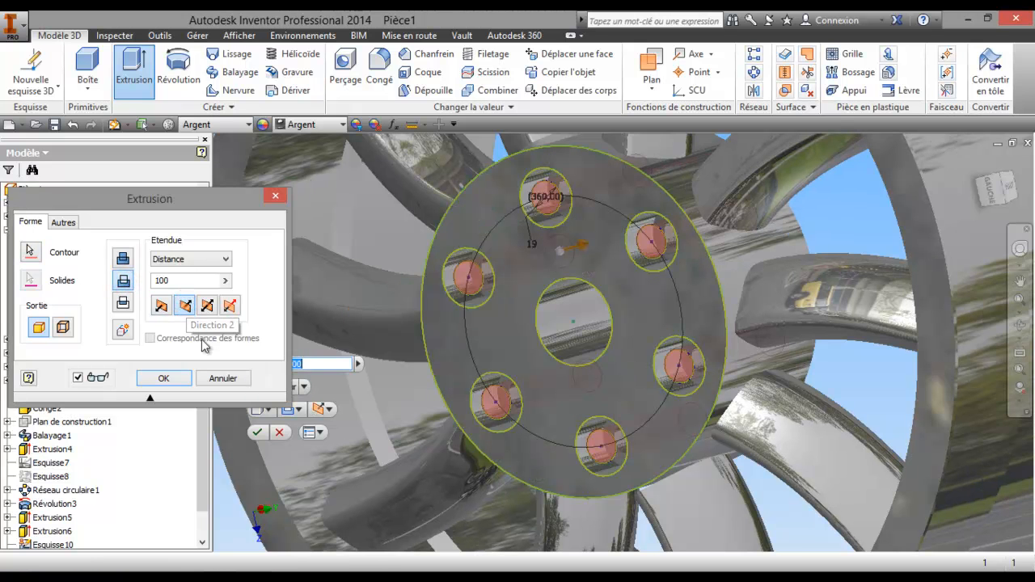
pyautogui.click(186, 377)
# - Examine the stepped bolt holes in the hub from several angles
pyautogui.press('F4')
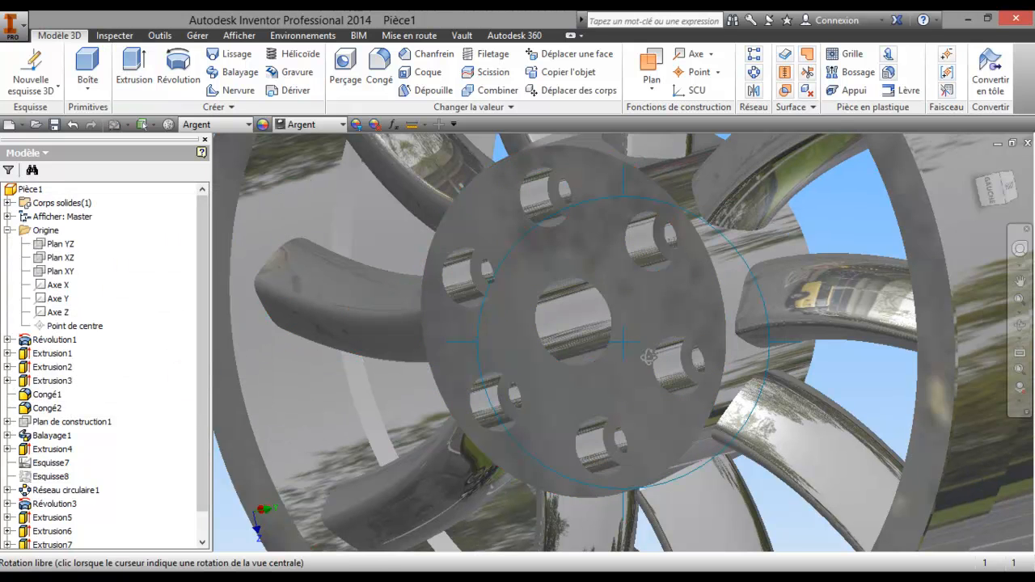
pyautogui.moveTo(644, 365); pyautogui.dragTo(661, 338)
pyautogui.keyDown('shift'); pyautogui.moveTo(661, 338); pyautogui.dragTo(661, 363, button='middle'); pyautogui.keyUp('shift')
pyautogui.press('F4')
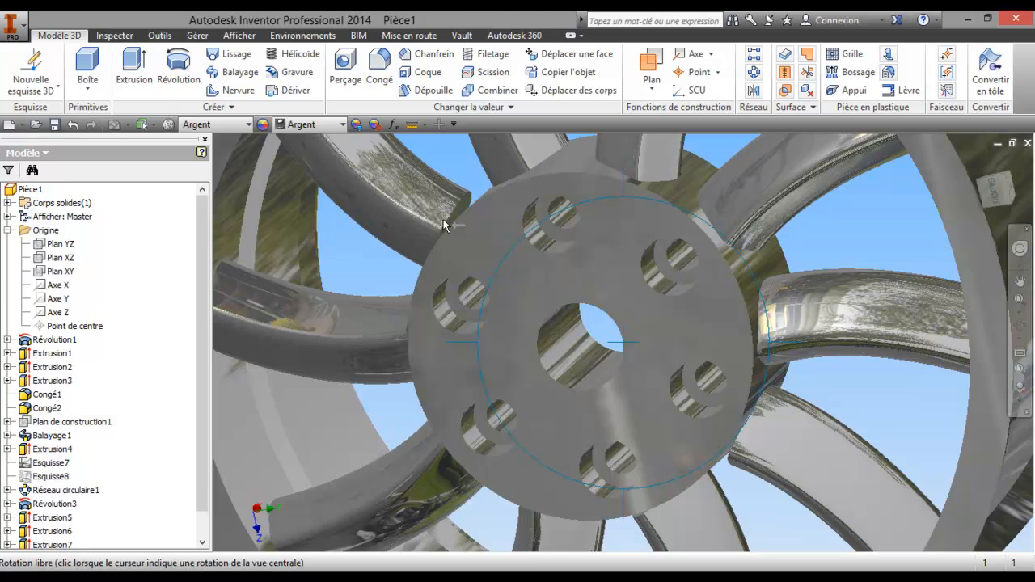
pyautogui.moveTo(657, 370); pyautogui.dragTo(650, 376)
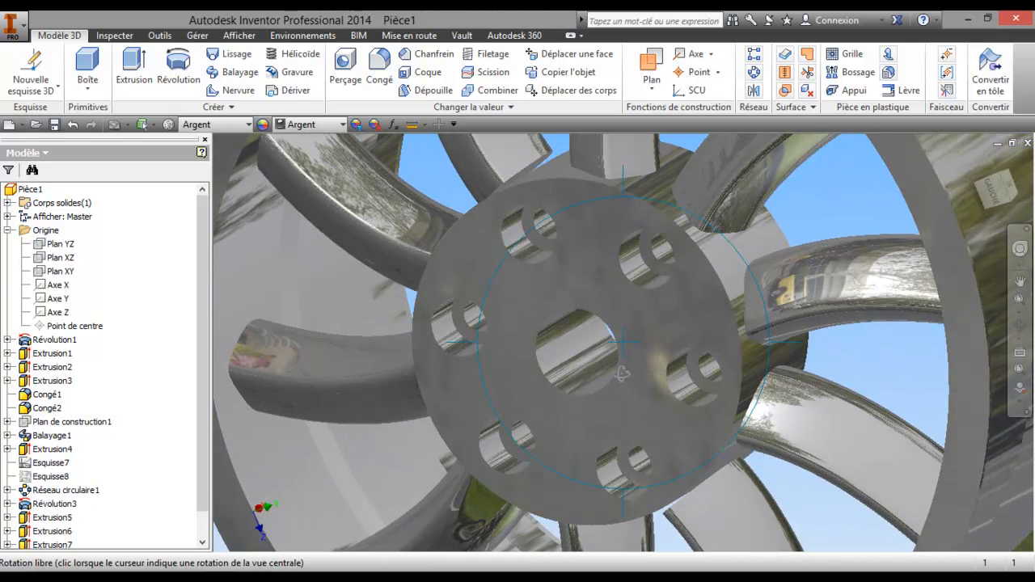
pyautogui.rightClick(620, 372)
pyautogui.click(542, 373)
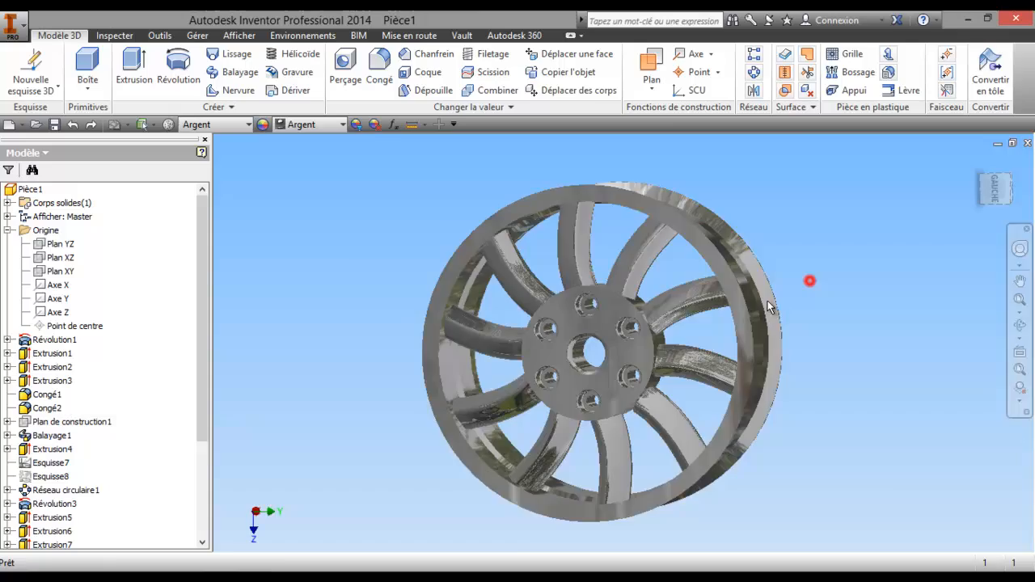
# - Create a new sketch on the flat end face of another spoke where it leaves a gap at the hub, and finish it
pyautogui.scroll(10, 682, 301)
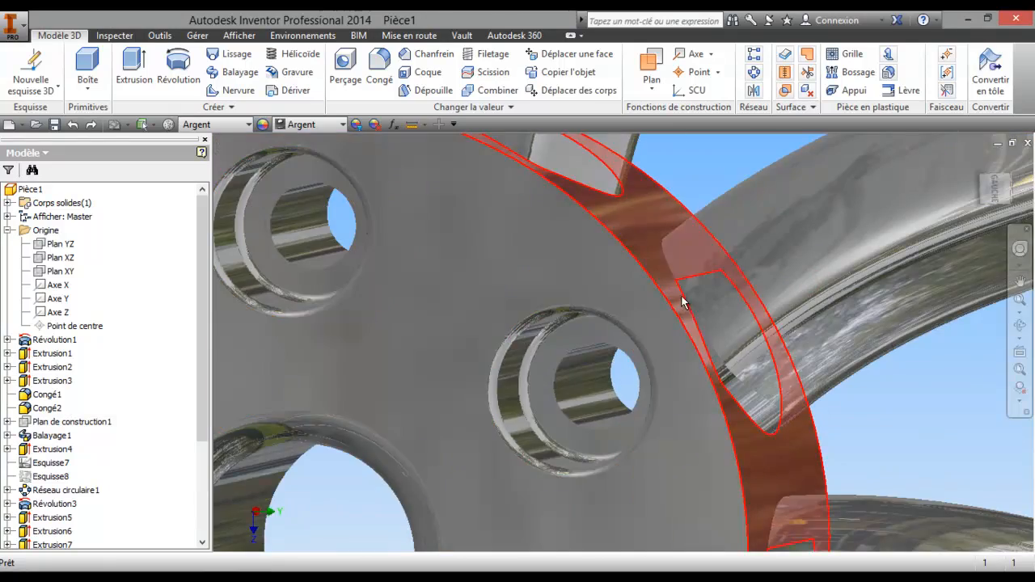
pyautogui.scroll(-3, 606, 343)
pyautogui.press('F4')
pyautogui.moveTo(606, 341)
pyautogui.mouseDown()
pyautogui.moveTo(621, 325)
pyautogui.moveTo(596, 368)
pyautogui.moveTo(603, 353)
pyautogui.moveTo(628, 411)
pyautogui.moveTo(780, 329)
pyautogui.moveTo(613, 383)
pyautogui.moveTo(622, 377)
pyautogui.mouseUp()
pyautogui.scroll(-3, 605, 347)
pyautogui.scroll(3, 622, 377)
pyautogui.rightClick(610, 365)
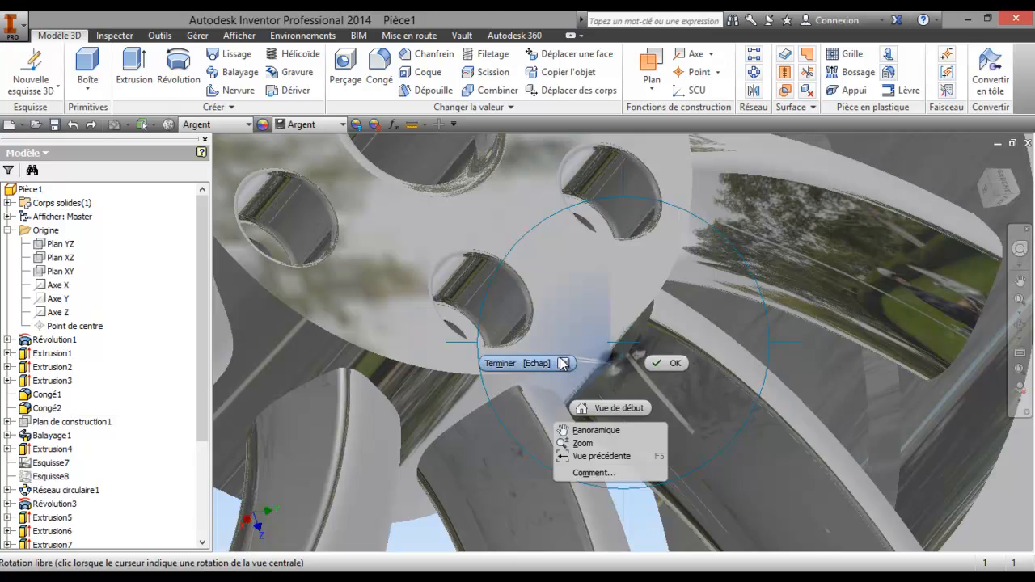
pyautogui.click(563, 362)
pyautogui.rightClick(620, 359)
pyautogui.click(631, 404)
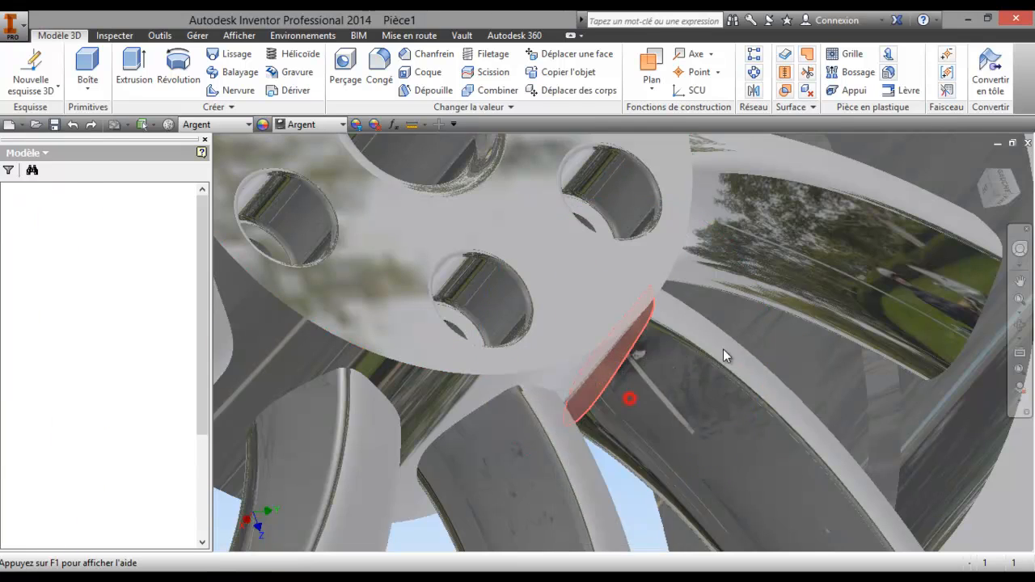
pyautogui.click(998, 74)
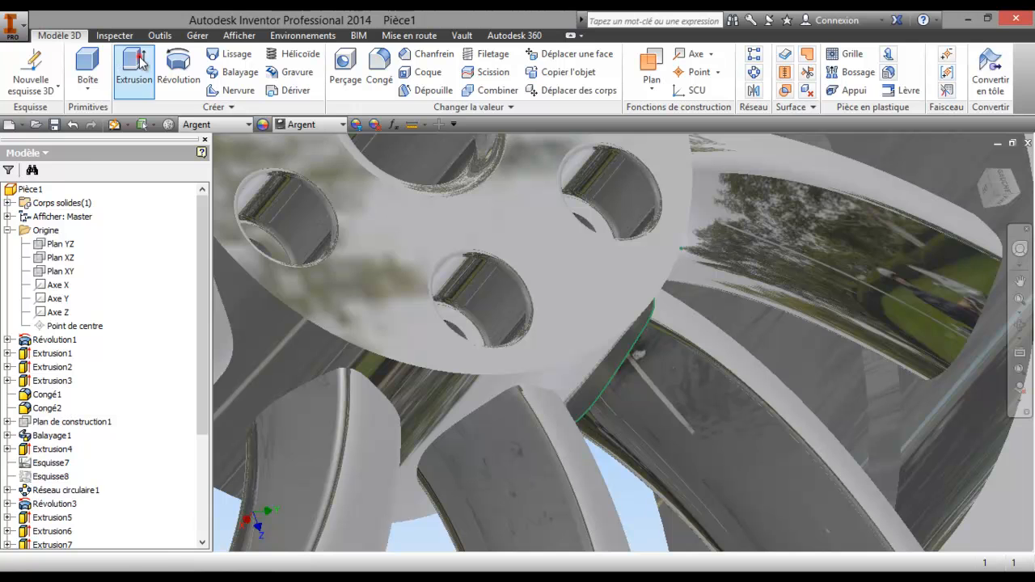
# - Extrude this spoke's end-face profile as a join up to the next face to connect it to the hub
pyautogui.click(141, 64)
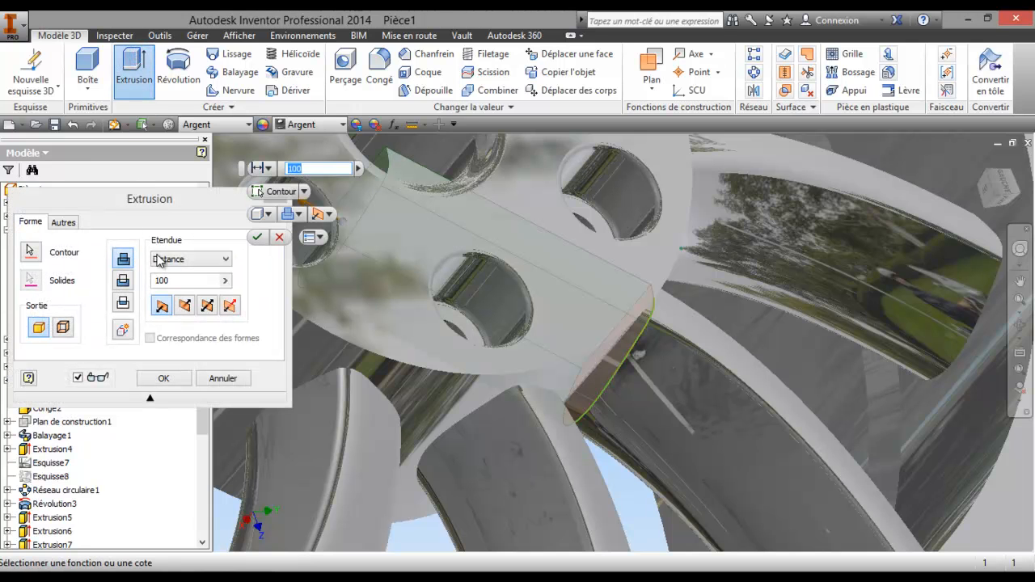
pyautogui.click(223, 259)
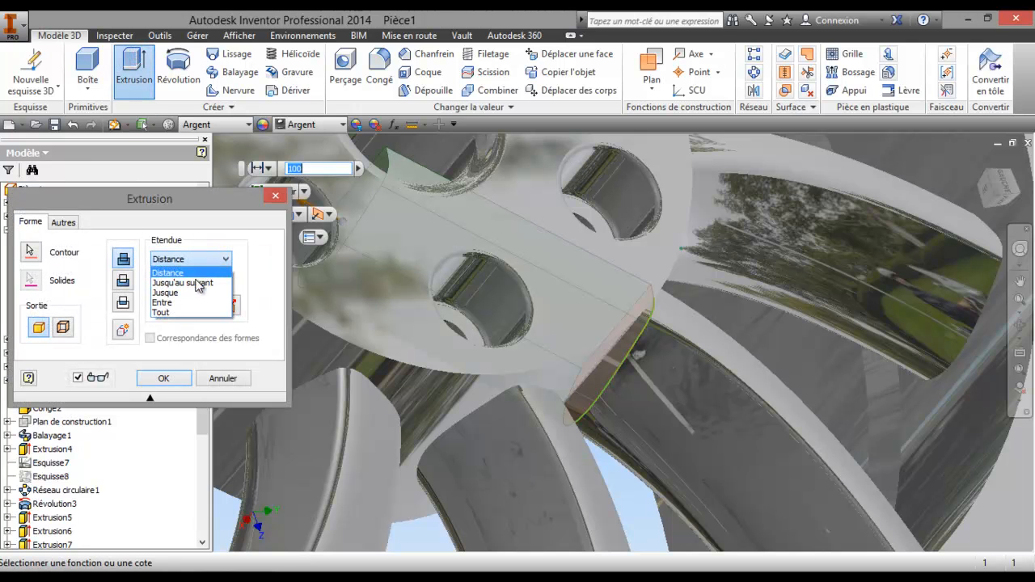
pyautogui.click(196, 282)
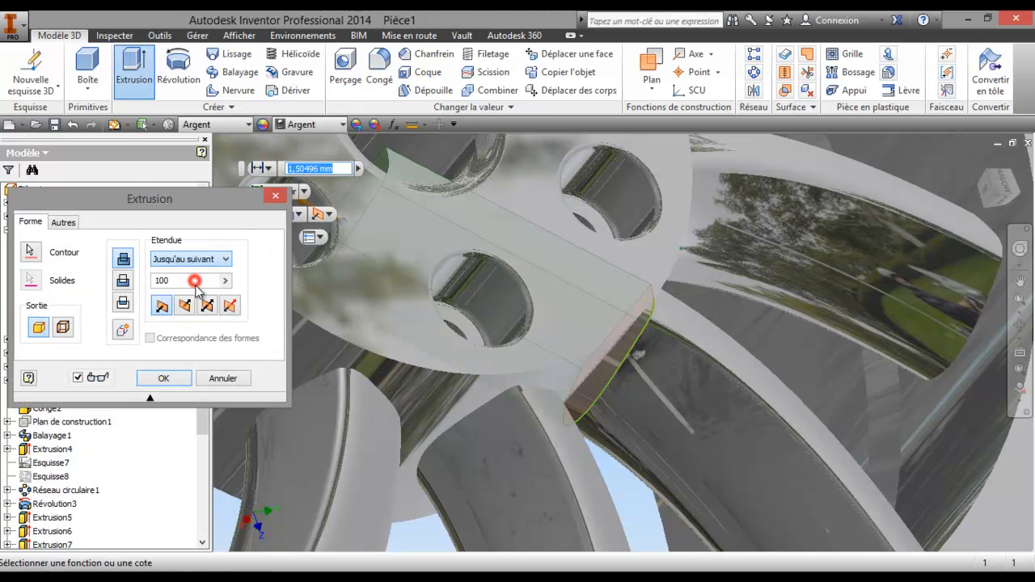
pyautogui.click(166, 379)
# - Inspect the spoke-to-hub junctions and the whole wheel rim from several angles
pyautogui.scroll(3, 501, 293)
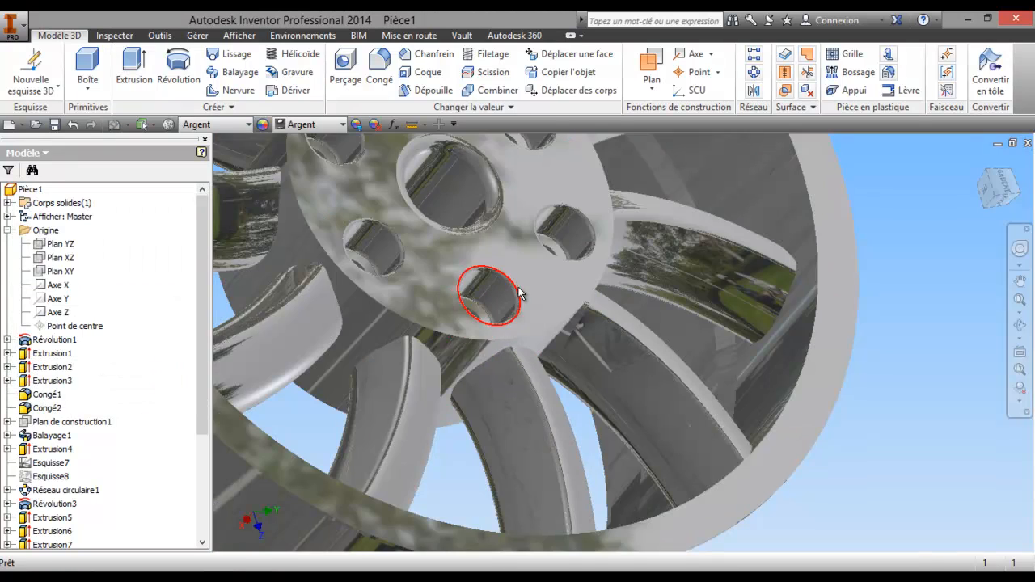
pyautogui.press('F4')
pyautogui.moveTo(547, 269); pyautogui.dragTo(497, 325)
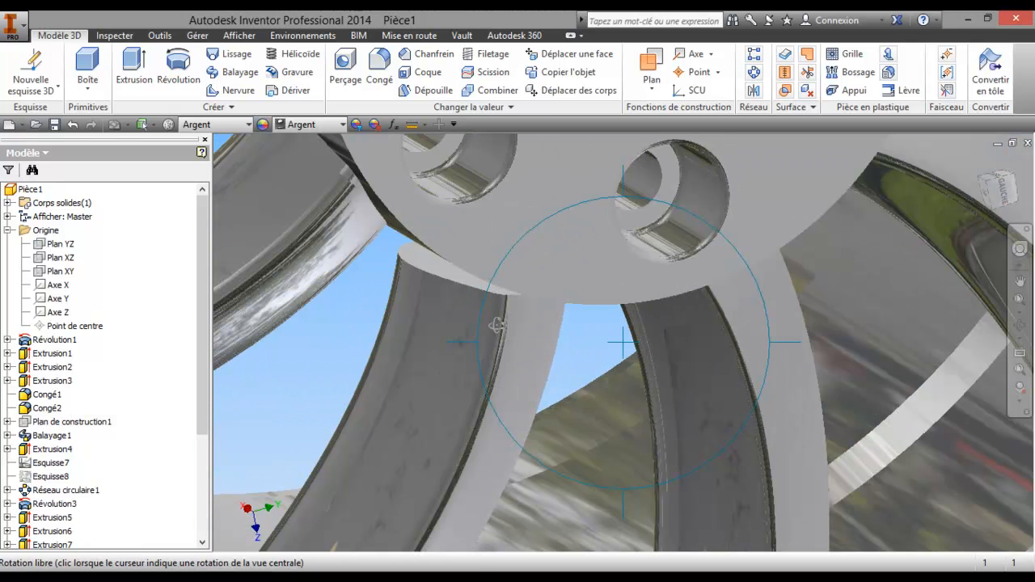
pyautogui.rightClick(521, 317)
pyautogui.click(435, 321)
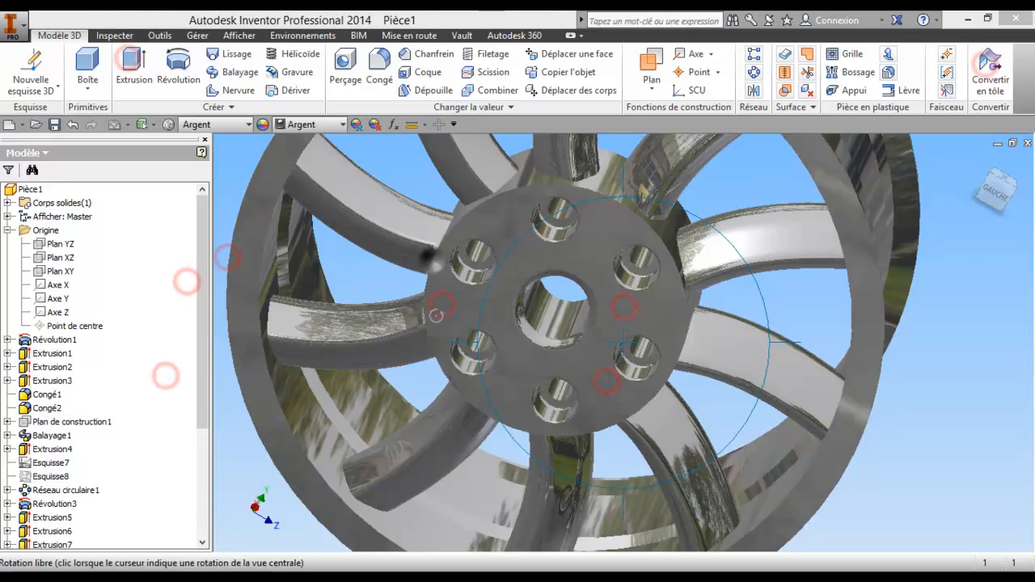
pyautogui.moveTo(539, 321); pyautogui.dragTo(564, 260)
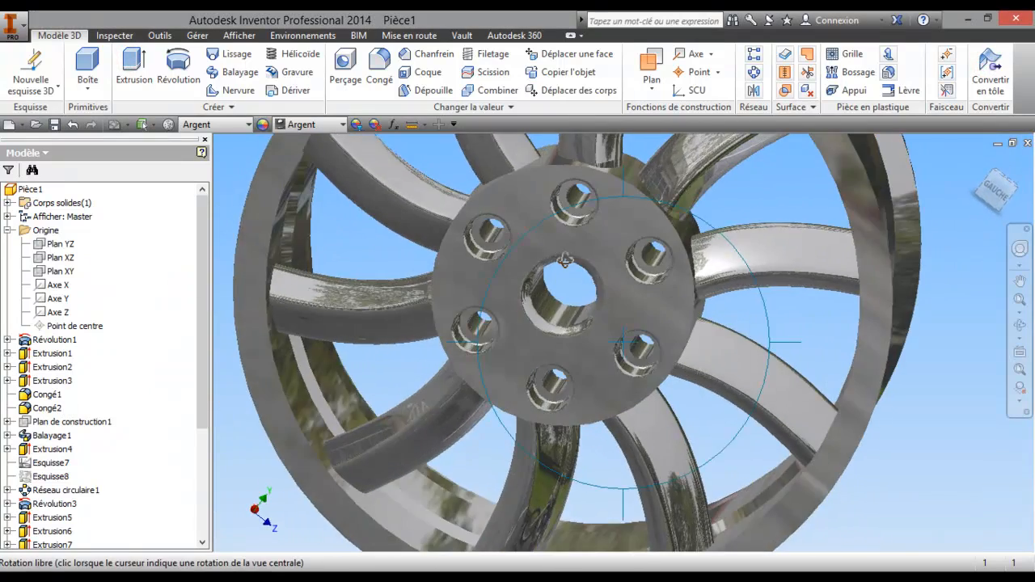
pyautogui.scroll(-5, 564, 263)
pyautogui.moveTo(563, 274); pyautogui.dragTo(574, 330, button='middle')
pyautogui.scroll(5, 575, 330)
pyautogui.scroll(-2, 575, 332)
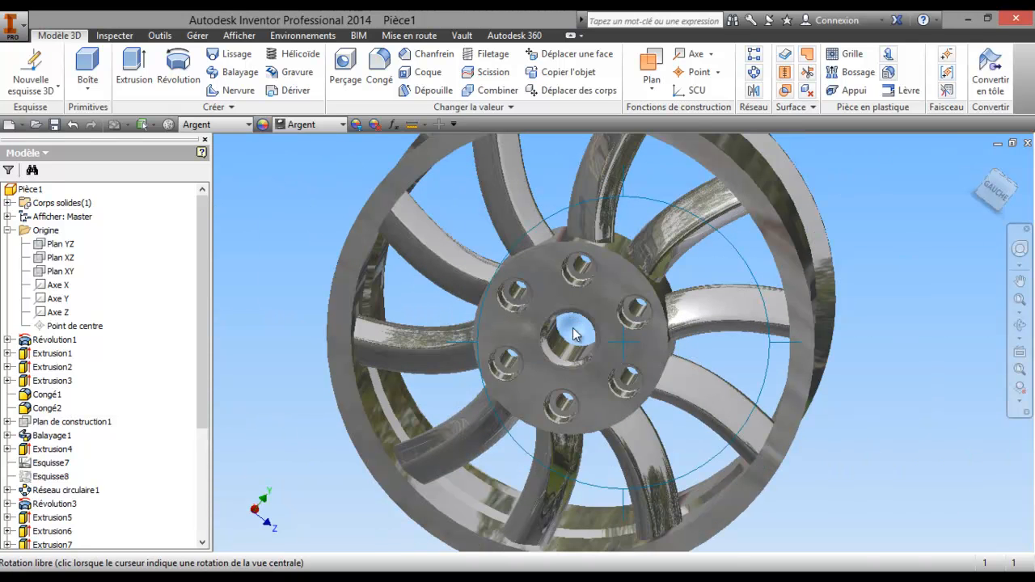
pyautogui.rightClick(572, 333)
pyautogui.click(486, 328)
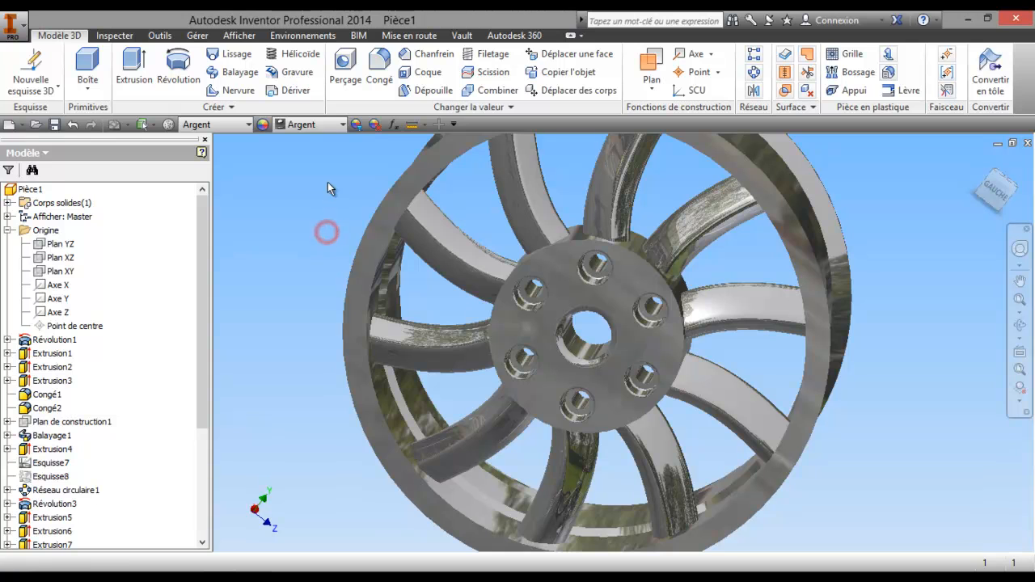
pyautogui.click(342, 125)
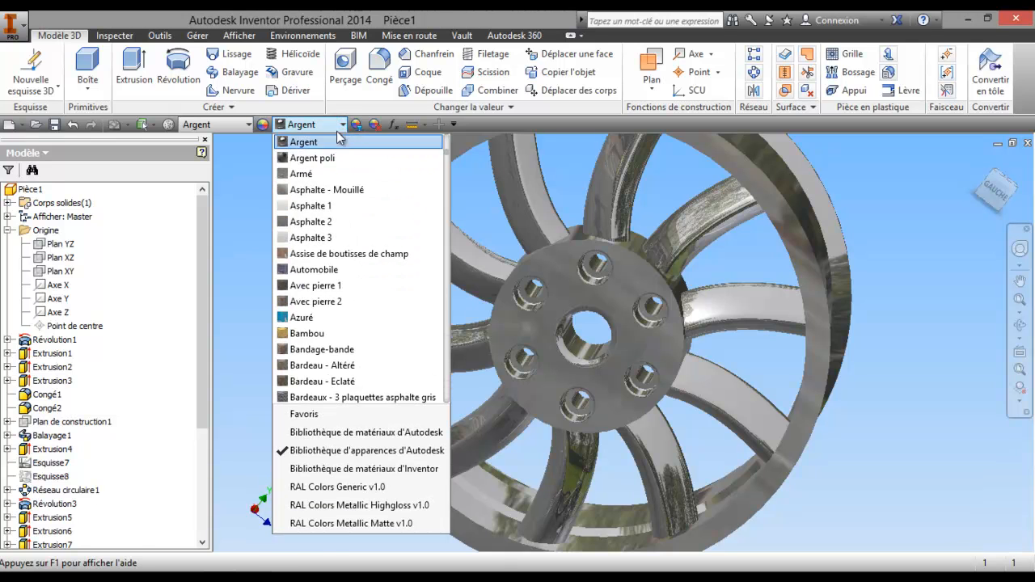
pyautogui.scroll(-1, 344, 402)
pyautogui.scroll(-2, 345, 404)
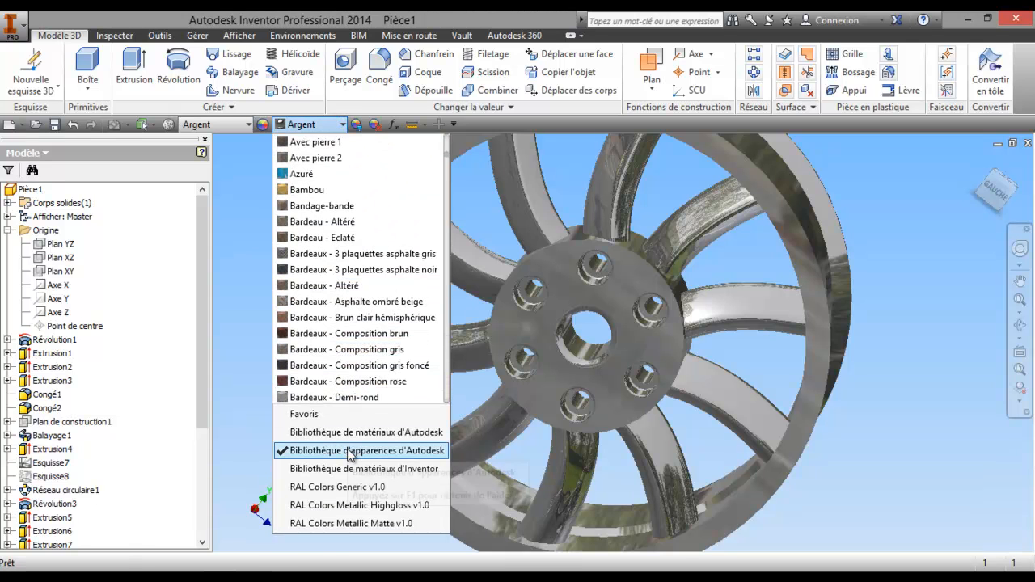
pyautogui.click(344, 431)
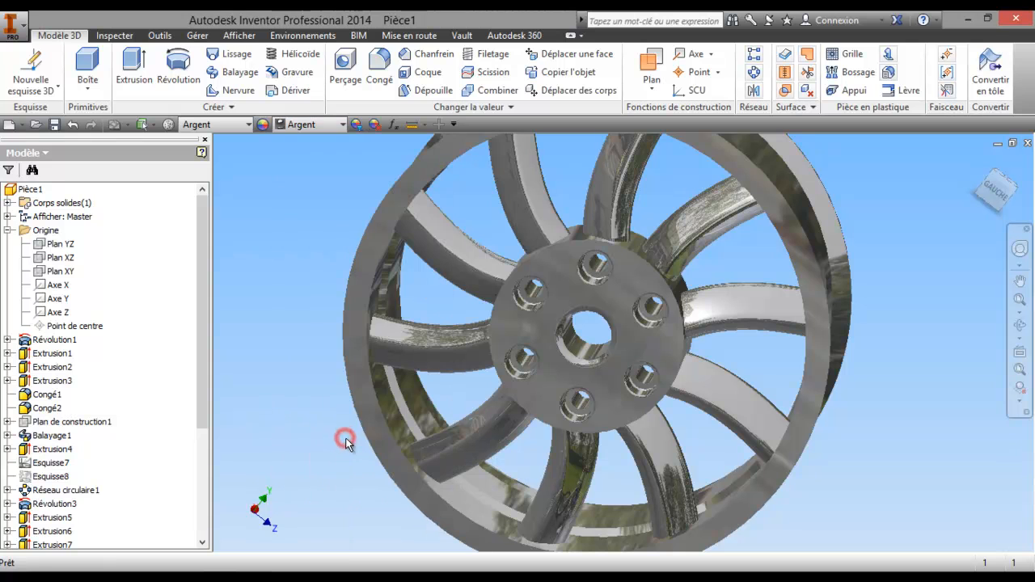
pyautogui.click(342, 125)
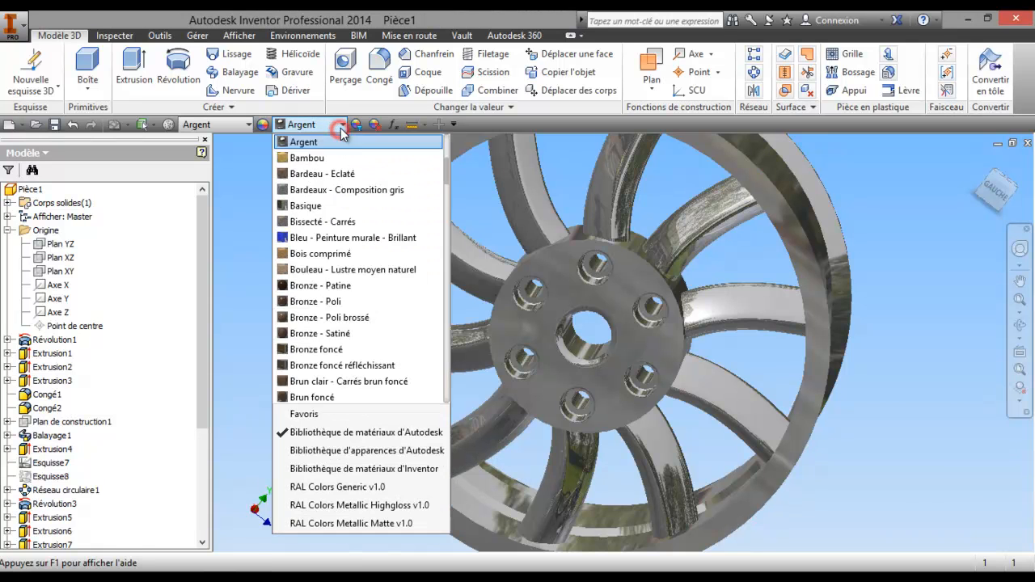
pyautogui.click(367, 456)
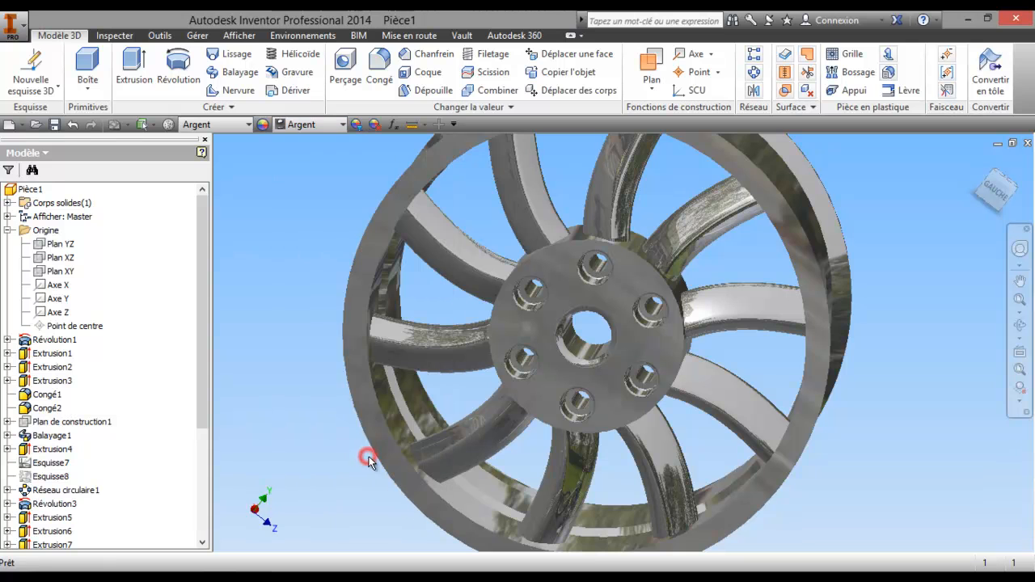
# - Apply the Chrome - Poli appearance from the Autodesk appearance library to the whole wheel rim
pyautogui.click(341, 127)
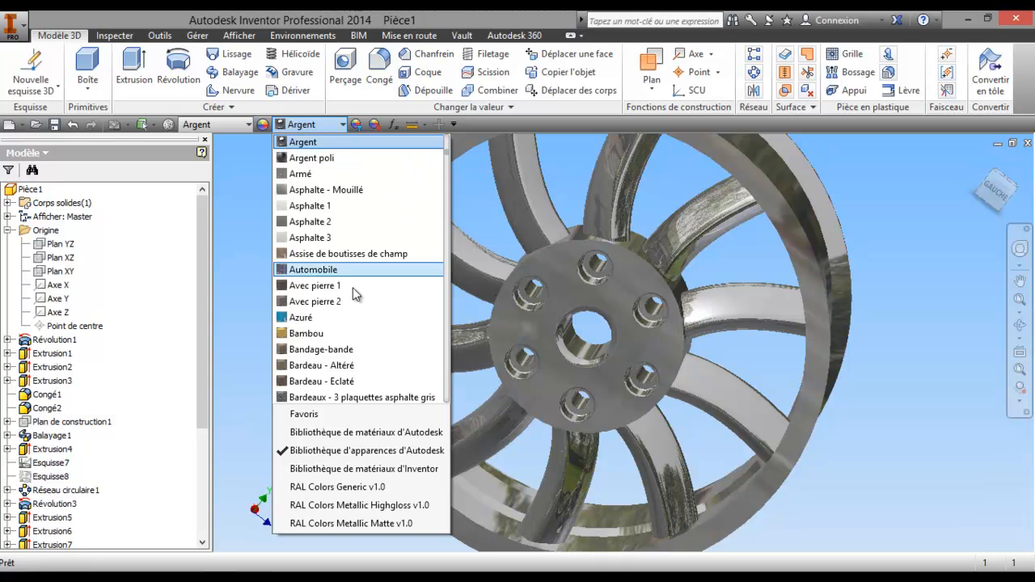
pyautogui.scroll(-10, 350, 340)
pyautogui.scroll(-13, 350, 343)
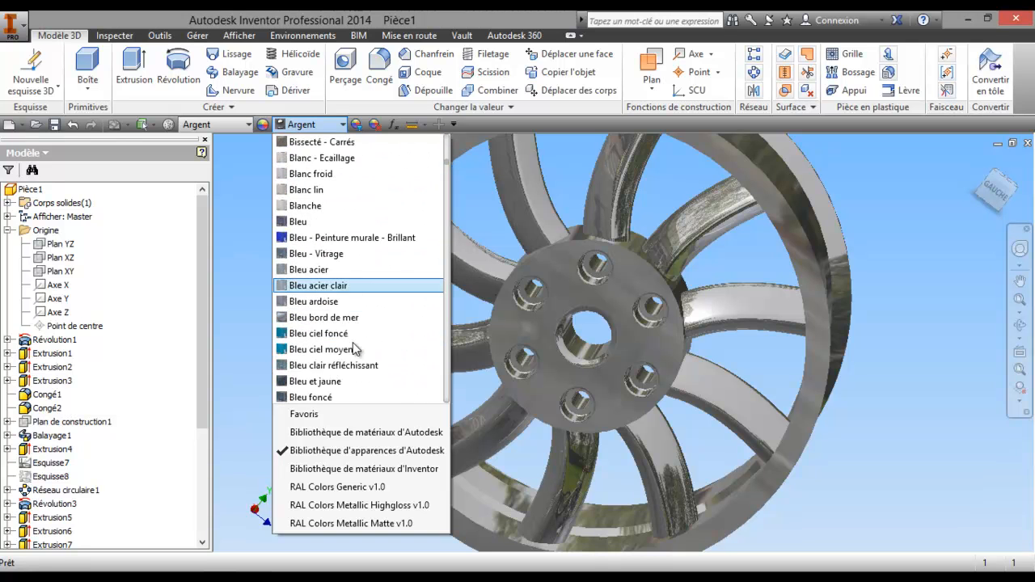
pyautogui.scroll(-12, 347, 361)
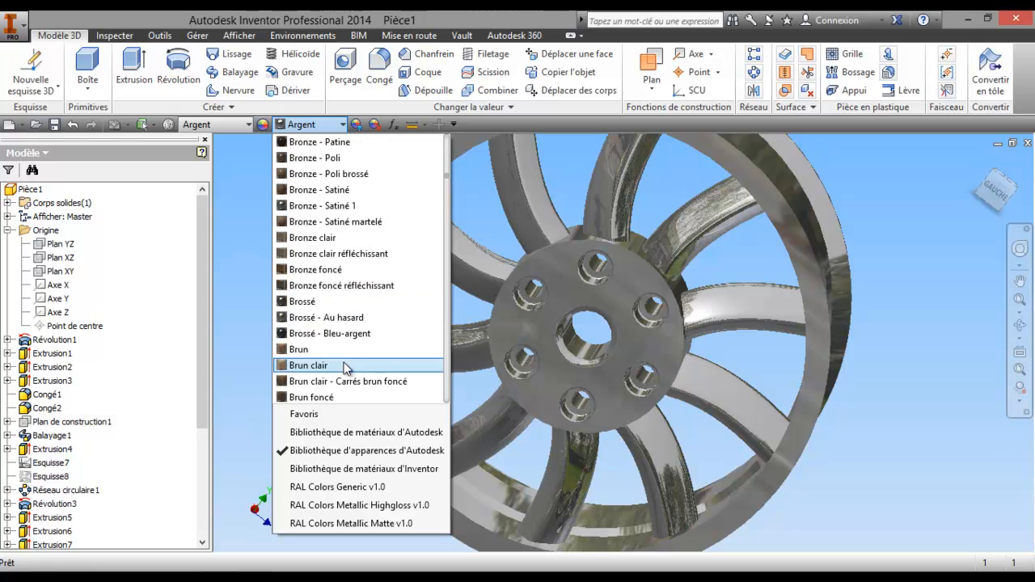
pyautogui.scroll(-13, 348, 367)
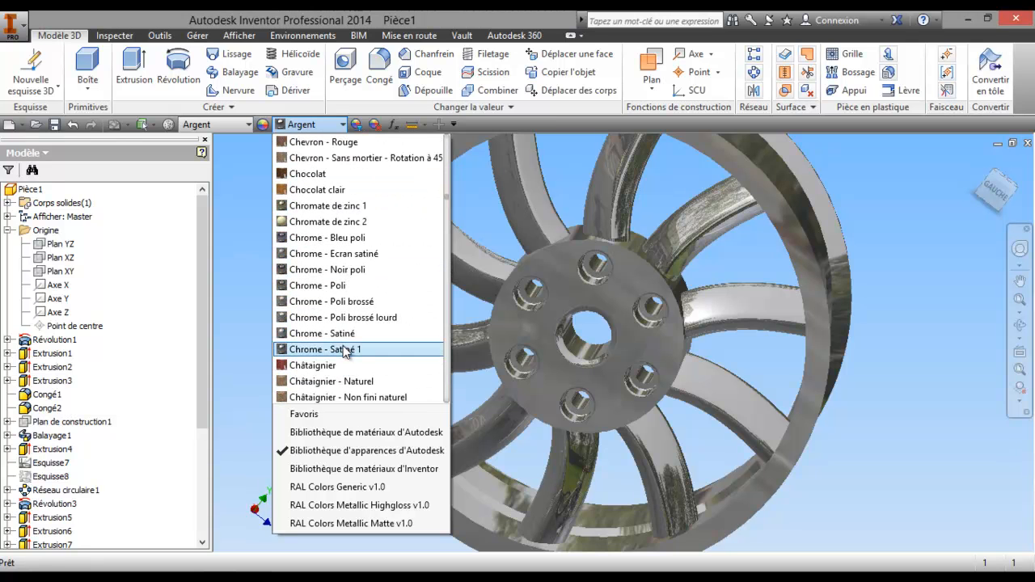
pyautogui.click(340, 288)
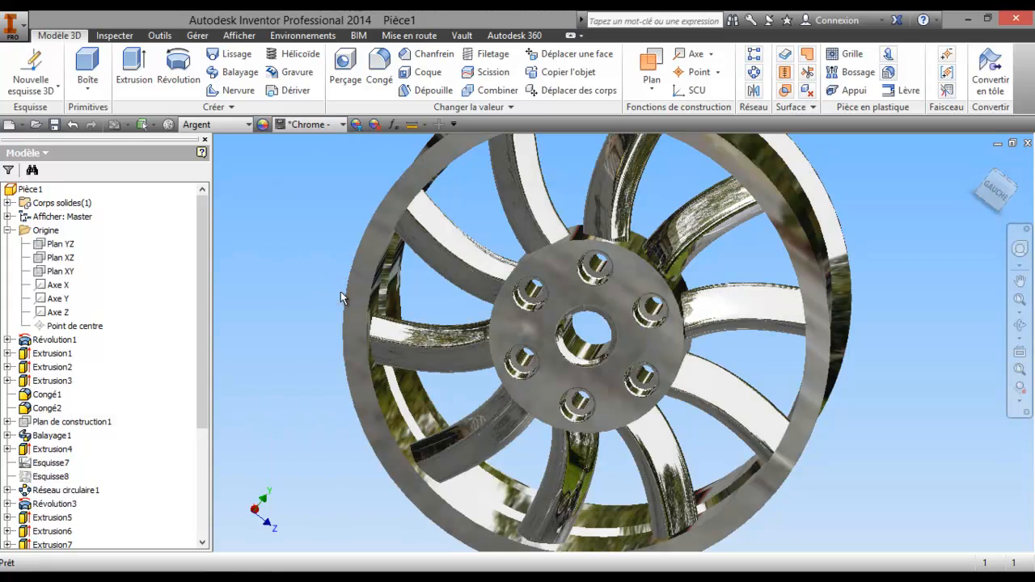
# - Fillet the outer circular edge of the hub's front face with a constant radius of 8
pyautogui.moveTo(569, 346); pyautogui.dragTo(531, 350)
pyautogui.rightClick(531, 349)
pyautogui.click(464, 350)
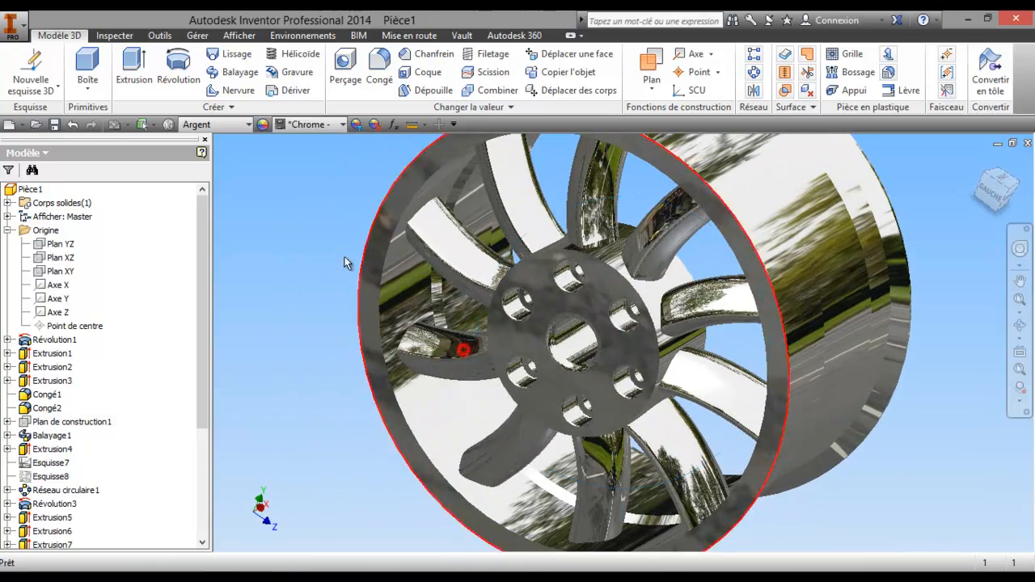
pyautogui.click(373, 67)
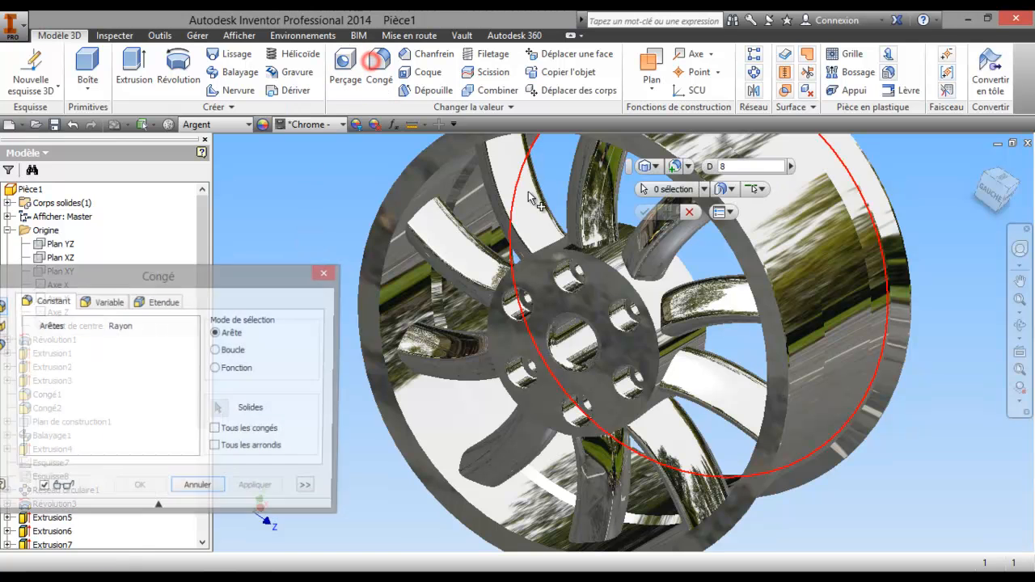
pyautogui.click(580, 259)
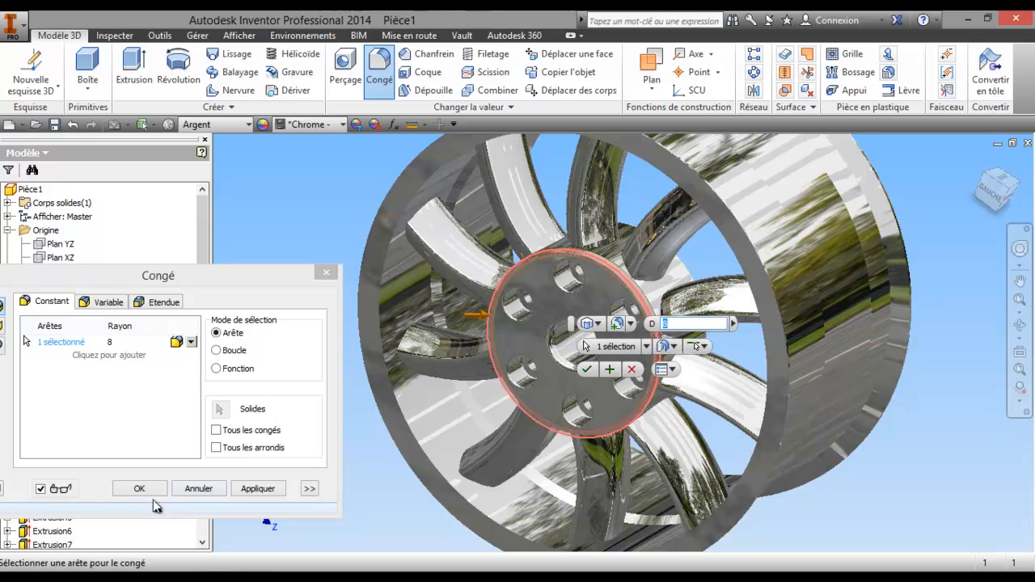
pyautogui.click(151, 487)
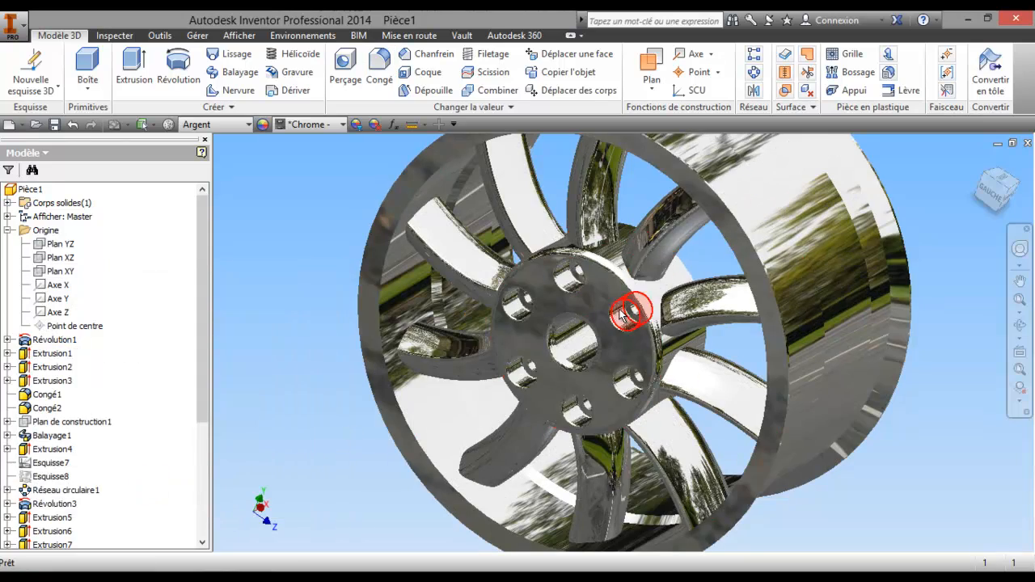
# - Examine the chromed wheel rim and its rounded hub edge from the front, side and back
pyautogui.moveTo(596, 343); pyautogui.dragTo(479, 416)
pyautogui.scroll(-6, 628, 354)
pyautogui.scroll(5, 622, 349)
pyautogui.scroll(-3, 615, 392)
pyautogui.moveTo(610, 393)
pyautogui.mouseDown()
pyautogui.moveTo(582, 416)
pyautogui.moveTo(606, 396)
pyautogui.mouseUp()
pyautogui.scroll(3, 608, 393)
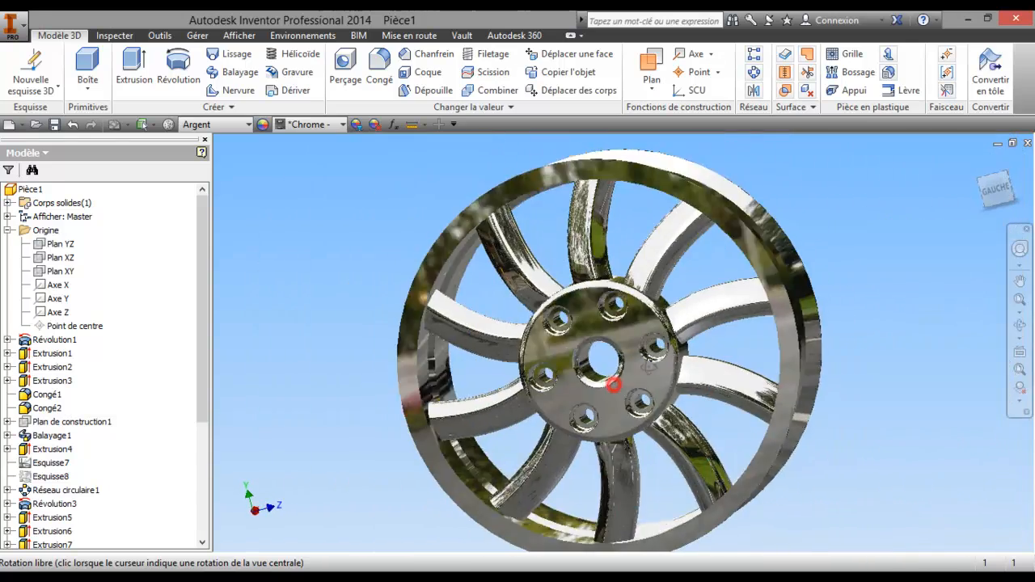
pyautogui.moveTo(760, 384); pyautogui.dragTo(683, 440)
pyautogui.moveTo(617, 406); pyautogui.dragTo(675, 389)
pyautogui.moveTo(574, 376); pyautogui.dragTo(649, 343)
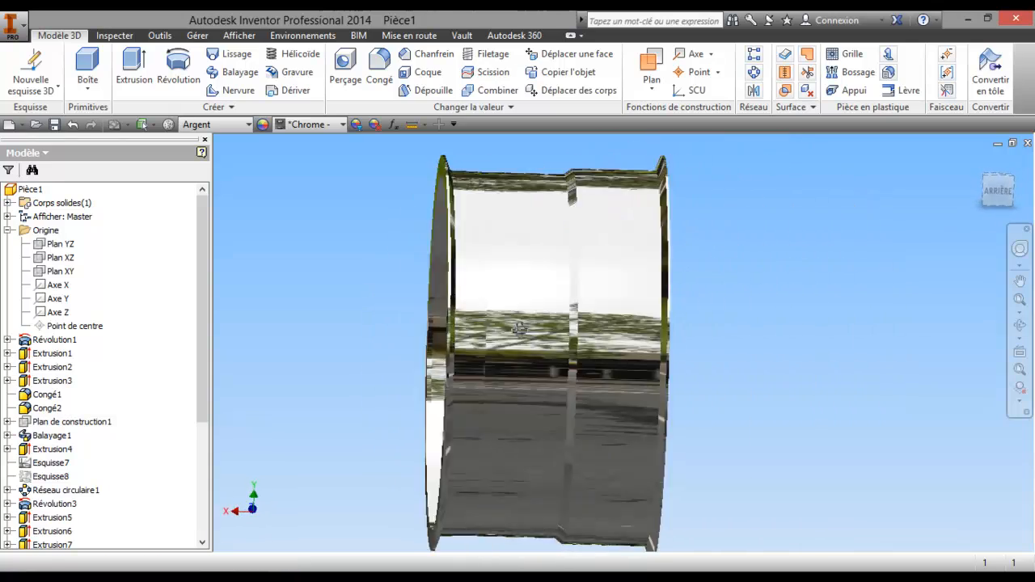
pyautogui.moveTo(204, 335); pyautogui.dragTo(167, 304)
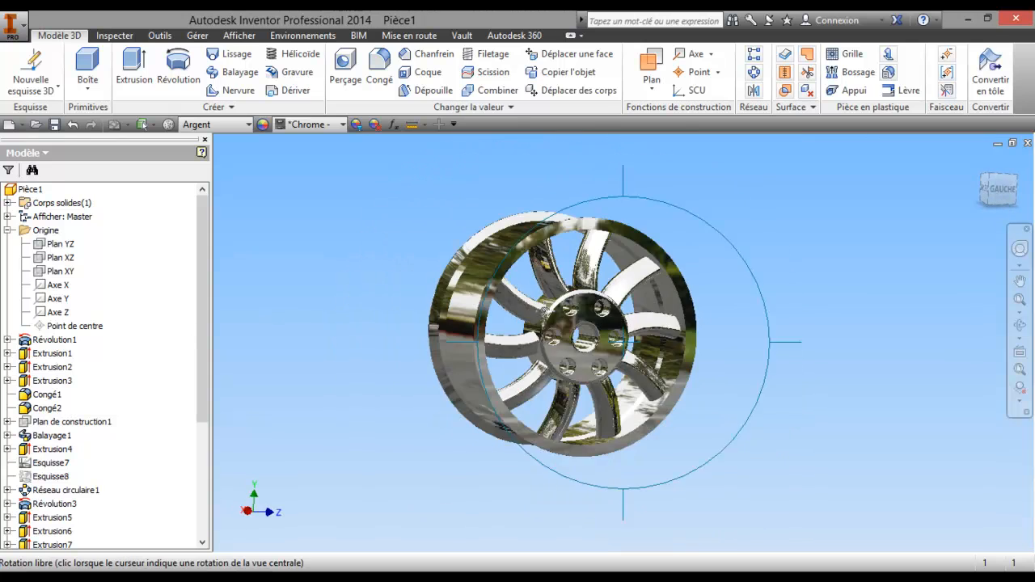